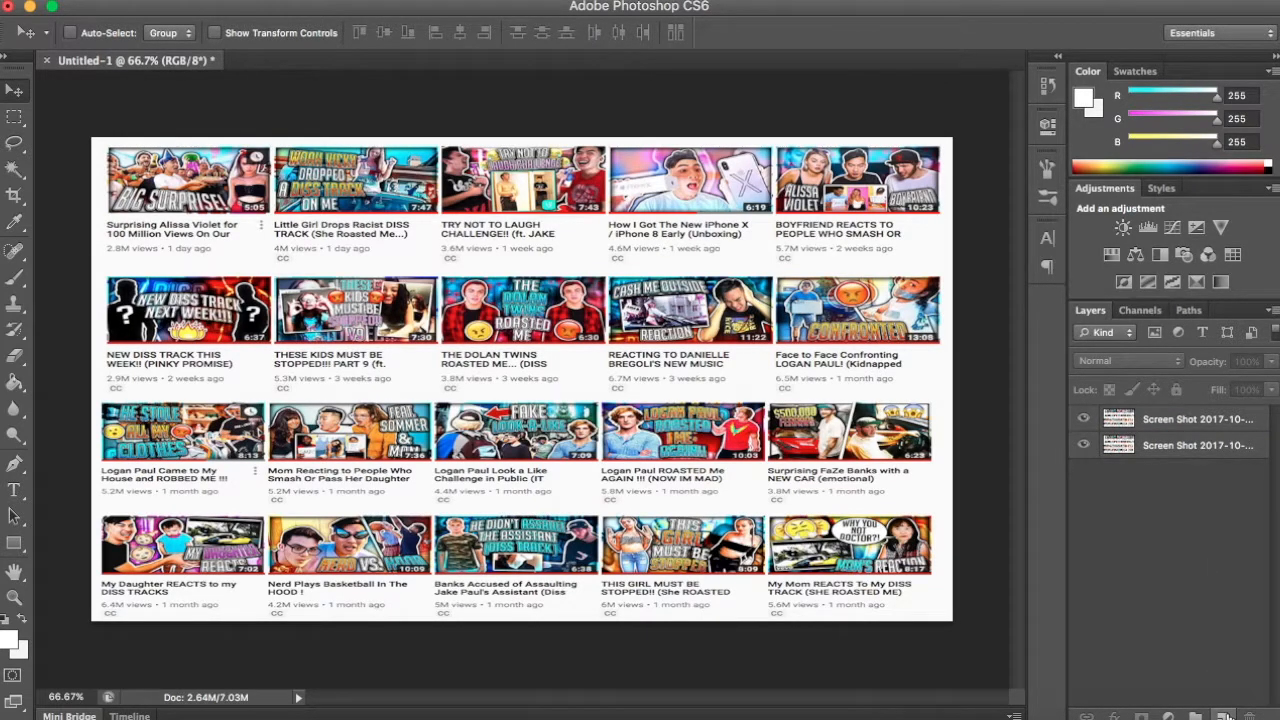
- Create a new layer, fill its entire canvas area with black at 50% opacity in Normal mode, and clear the selection
click(1223, 716)
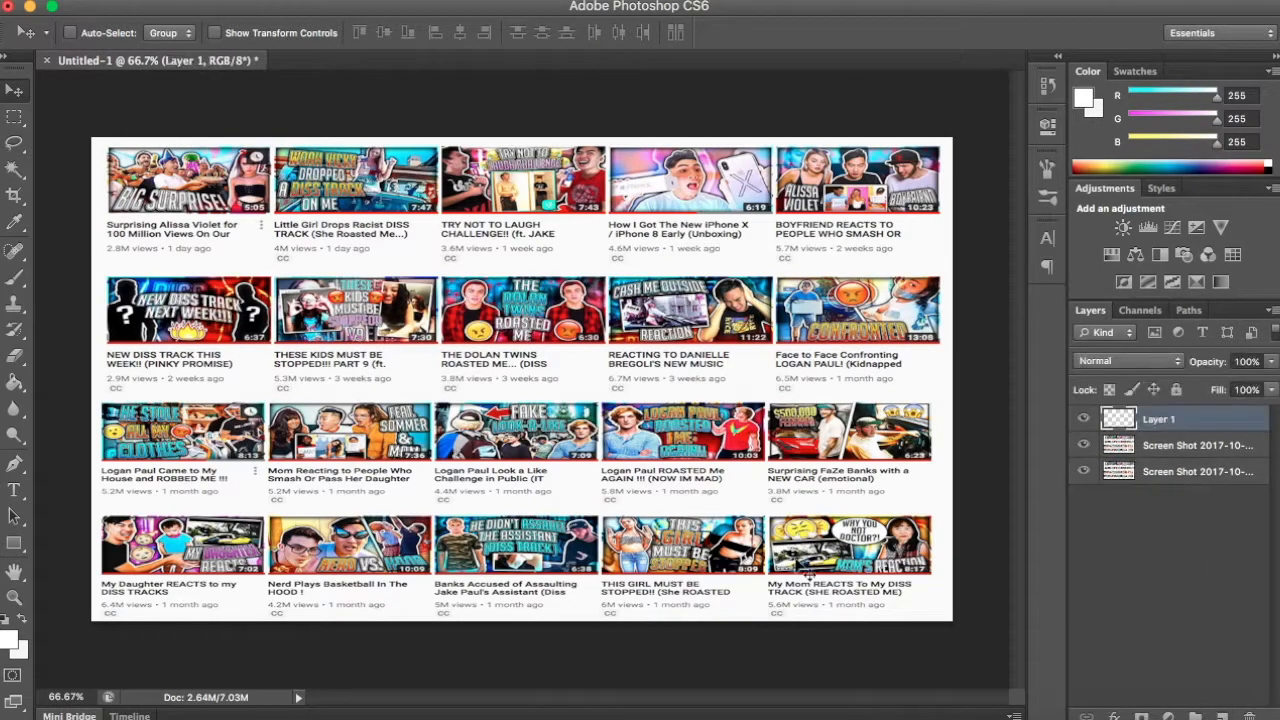
click(14, 118)
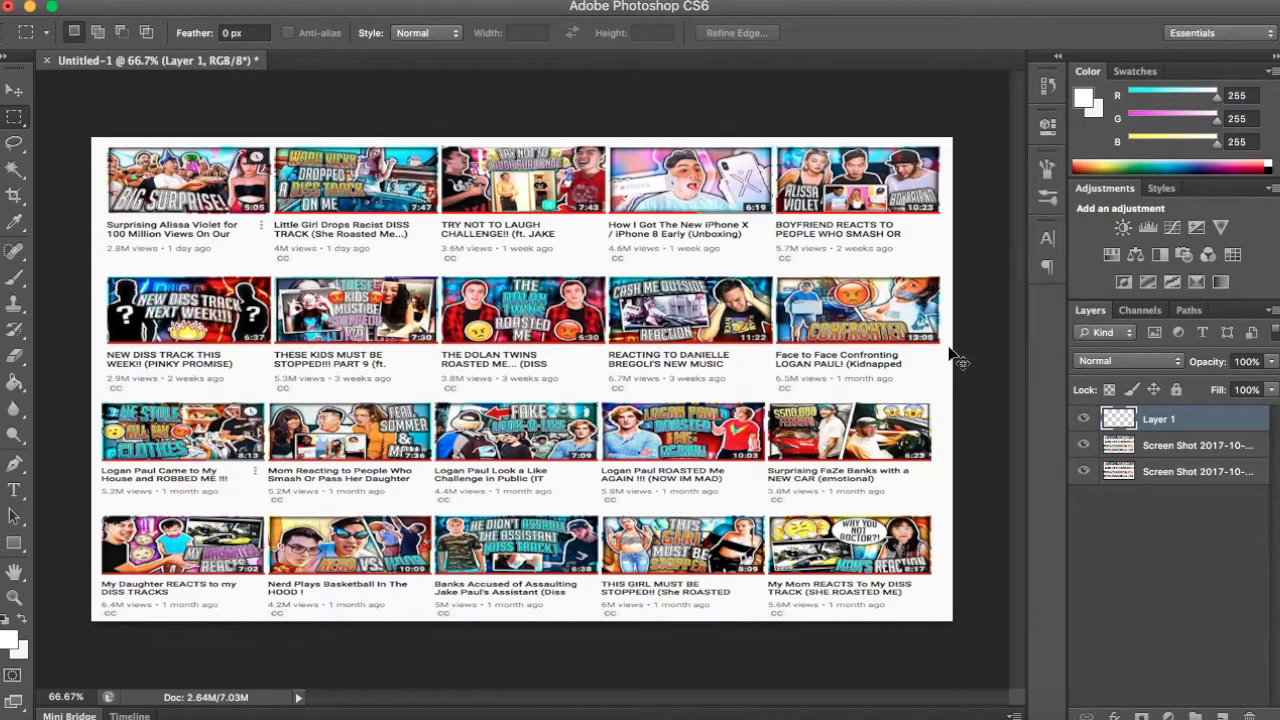
key(super+a)
right_click(511, 386)
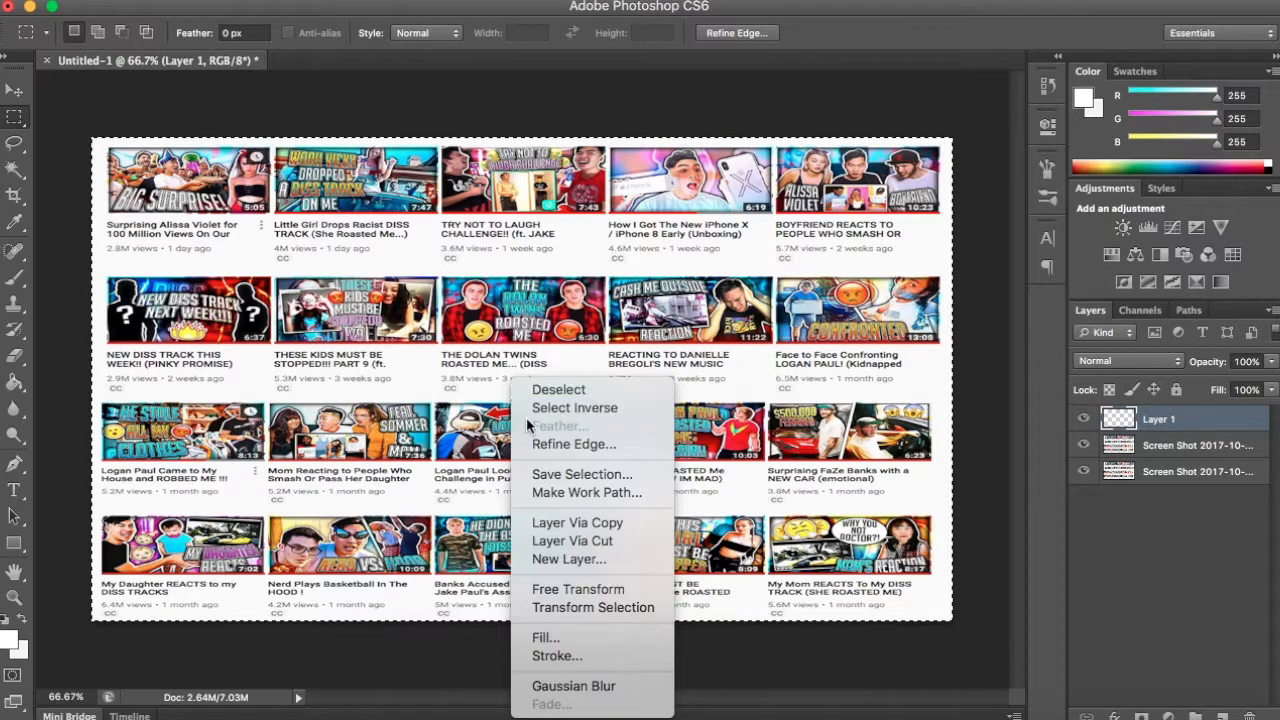
click(600, 638)
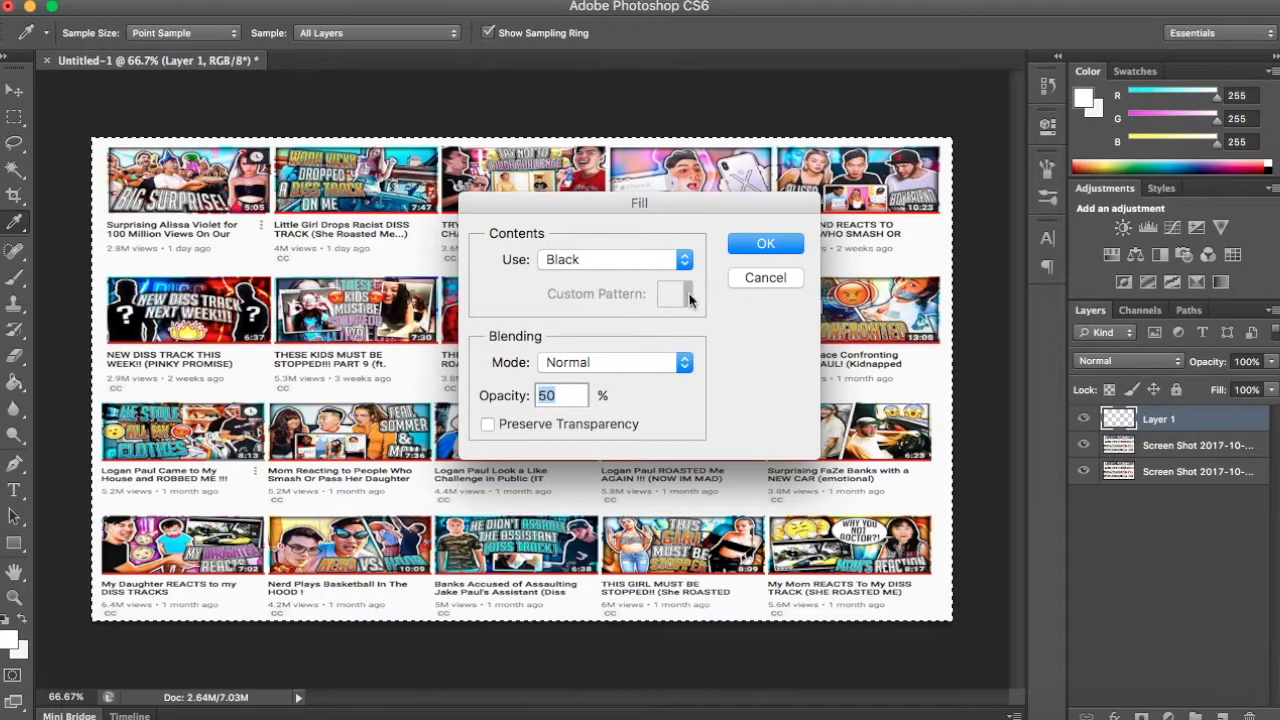
click(765, 247)
click(1191, 541)
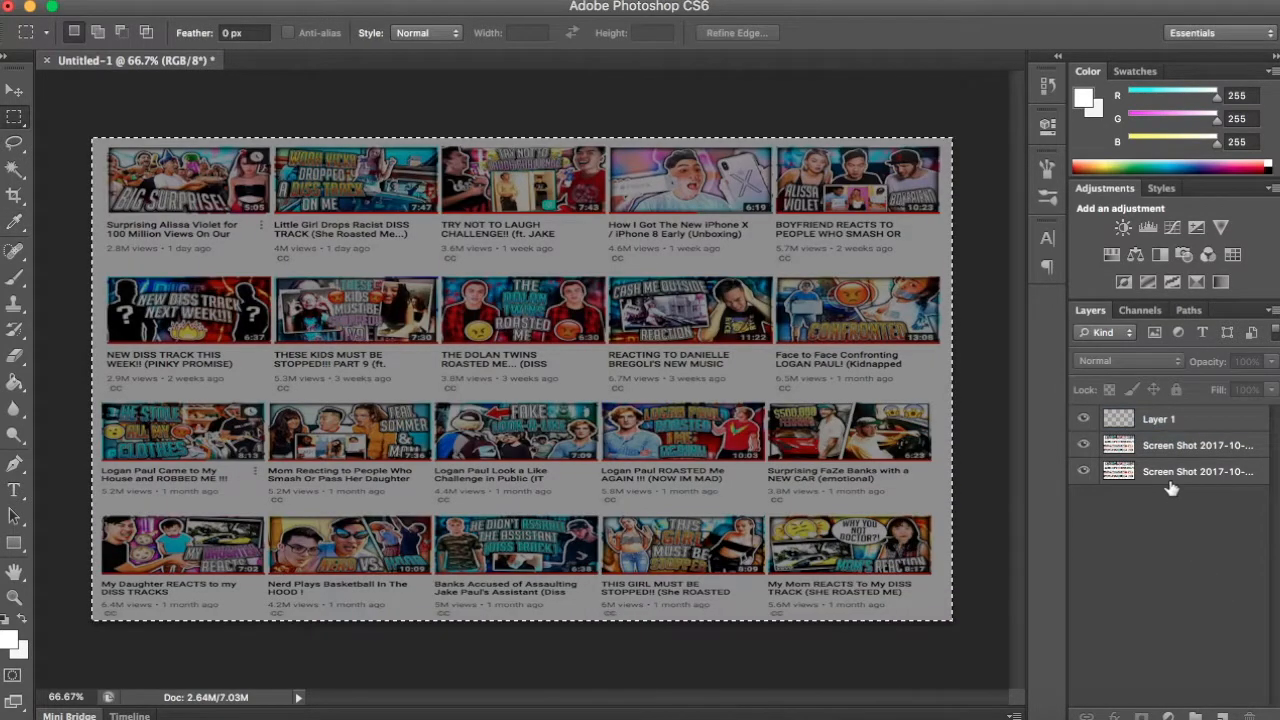
key(super+d)
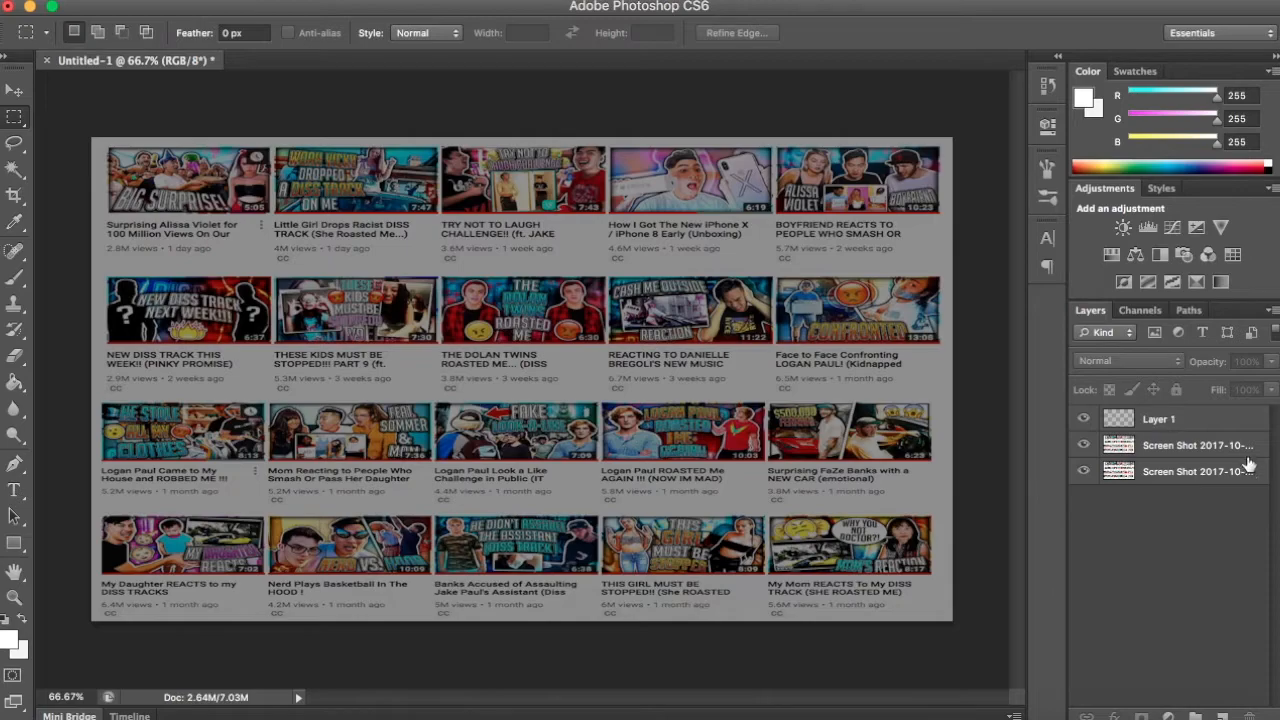
- Move the dark overlay layer between the two screenshot layers in the stacking order
click(1228, 423)
drag(1208, 421, 1208, 451)
click(1188, 537)
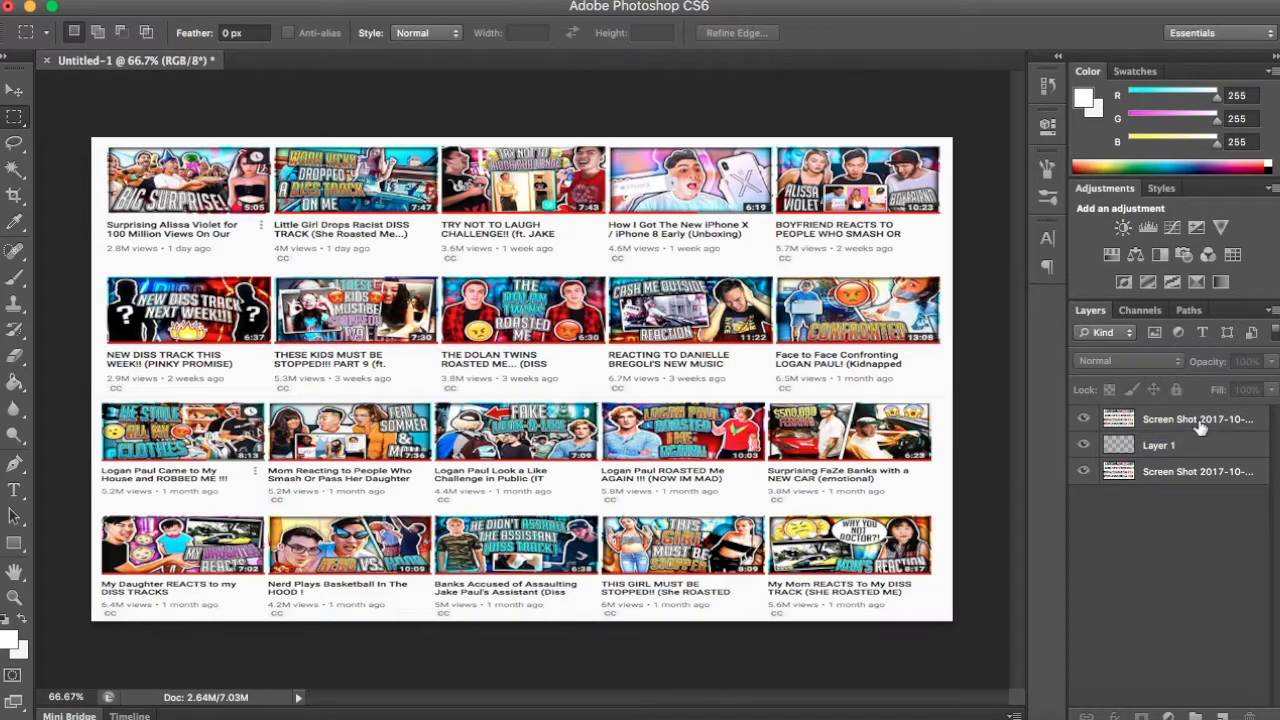
- Scale the upper screenshot copy down to about 92% and centre it over the darkened background
click(1200, 421)
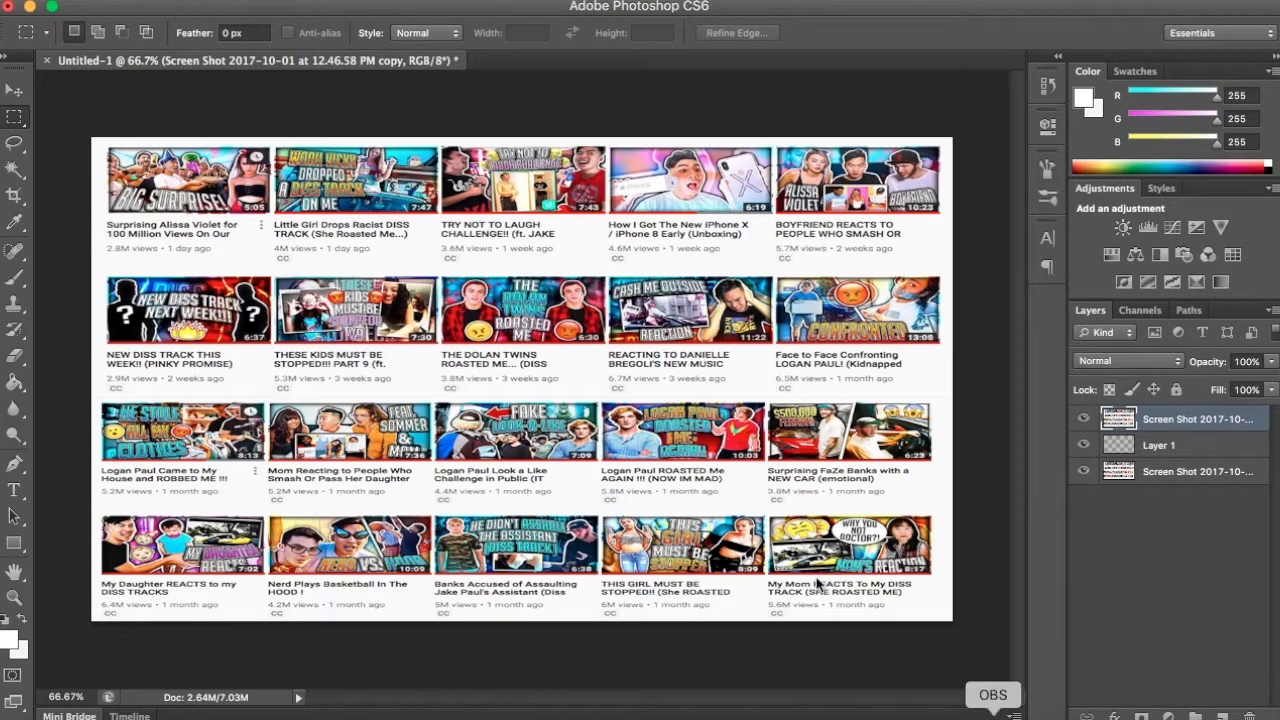
key(super+t)
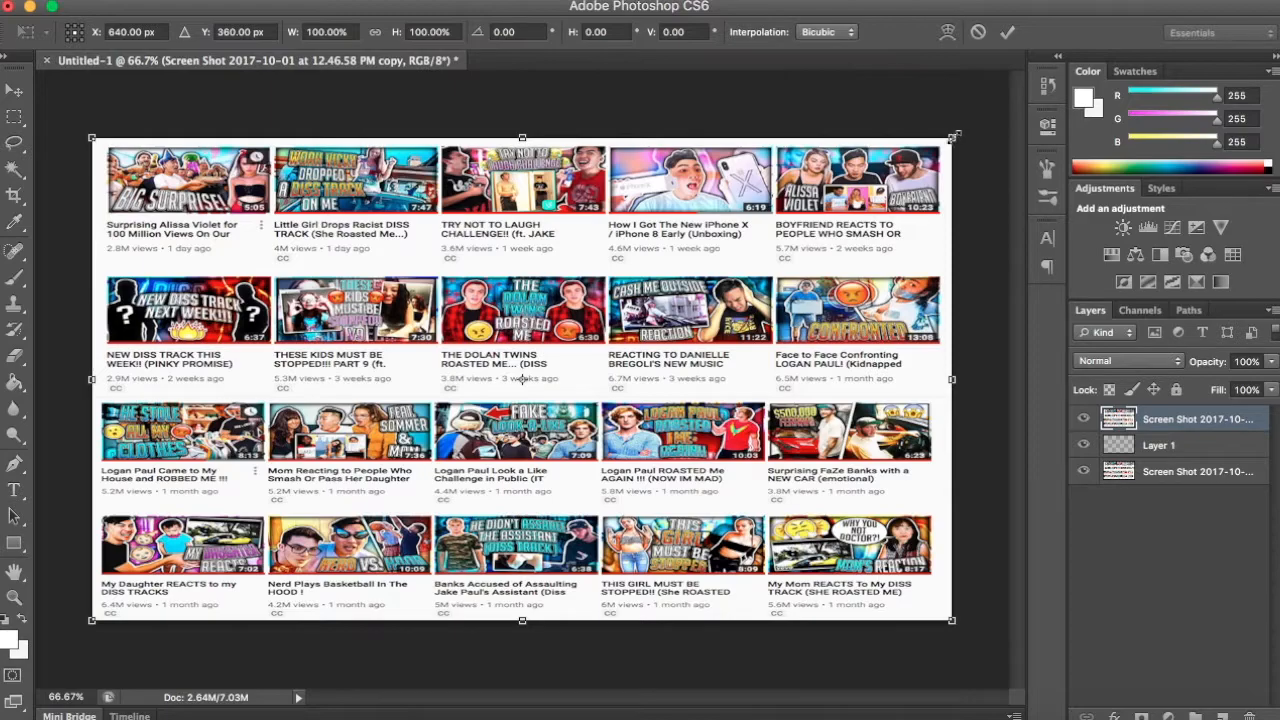
drag(951, 137, 893, 171)
drag(738, 314, 775, 266)
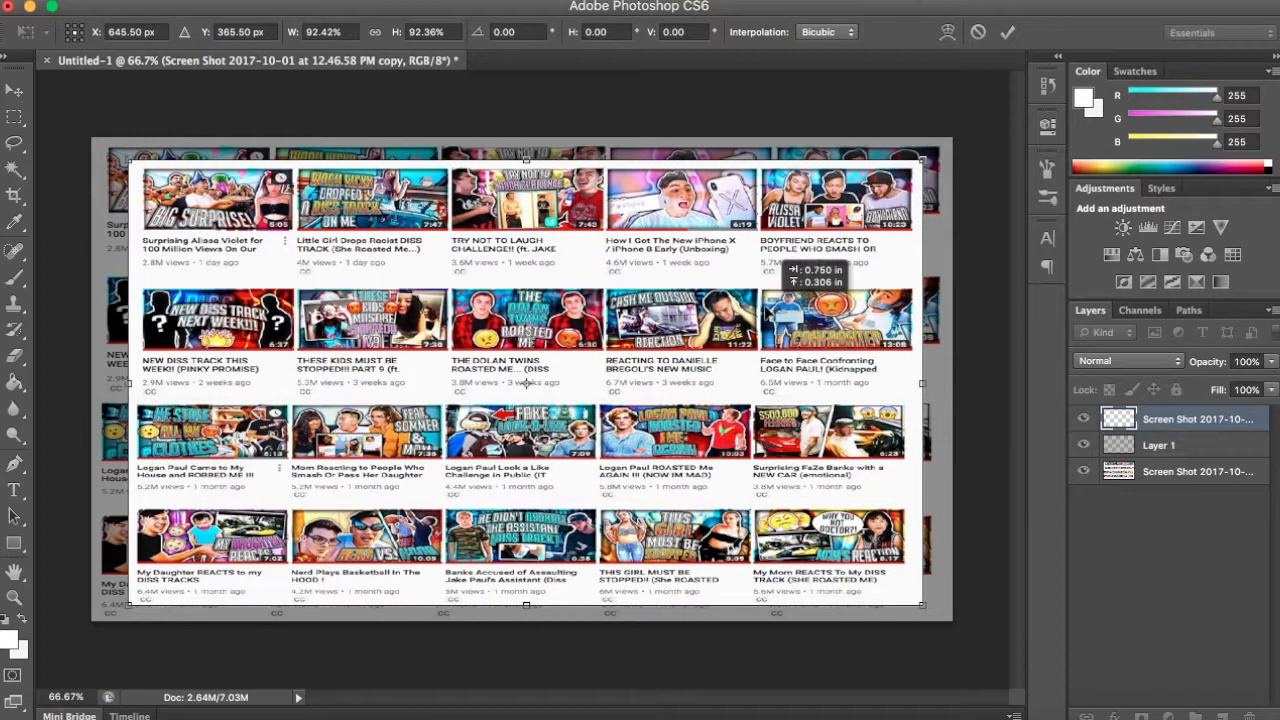
key(Return)
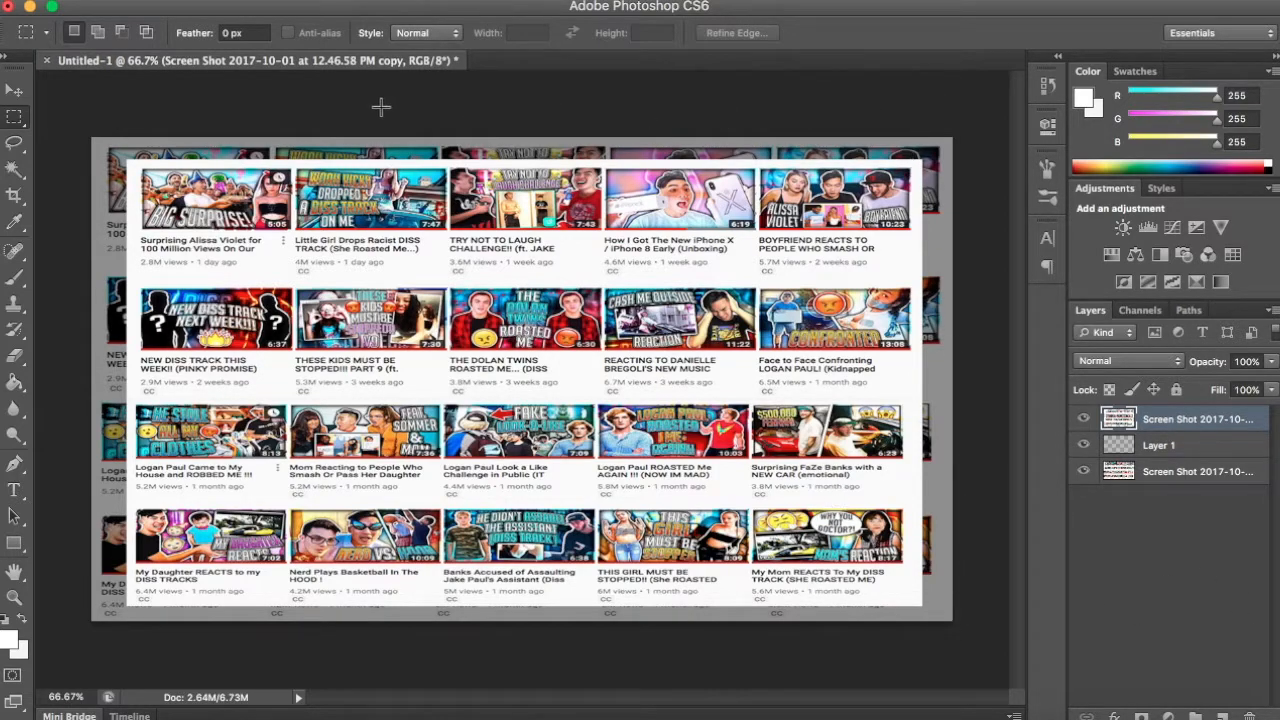
- Add a drop shadow to the upper screenshot copy with distance 10 px, spread 10% and size 10 px
double_click(1262, 420)
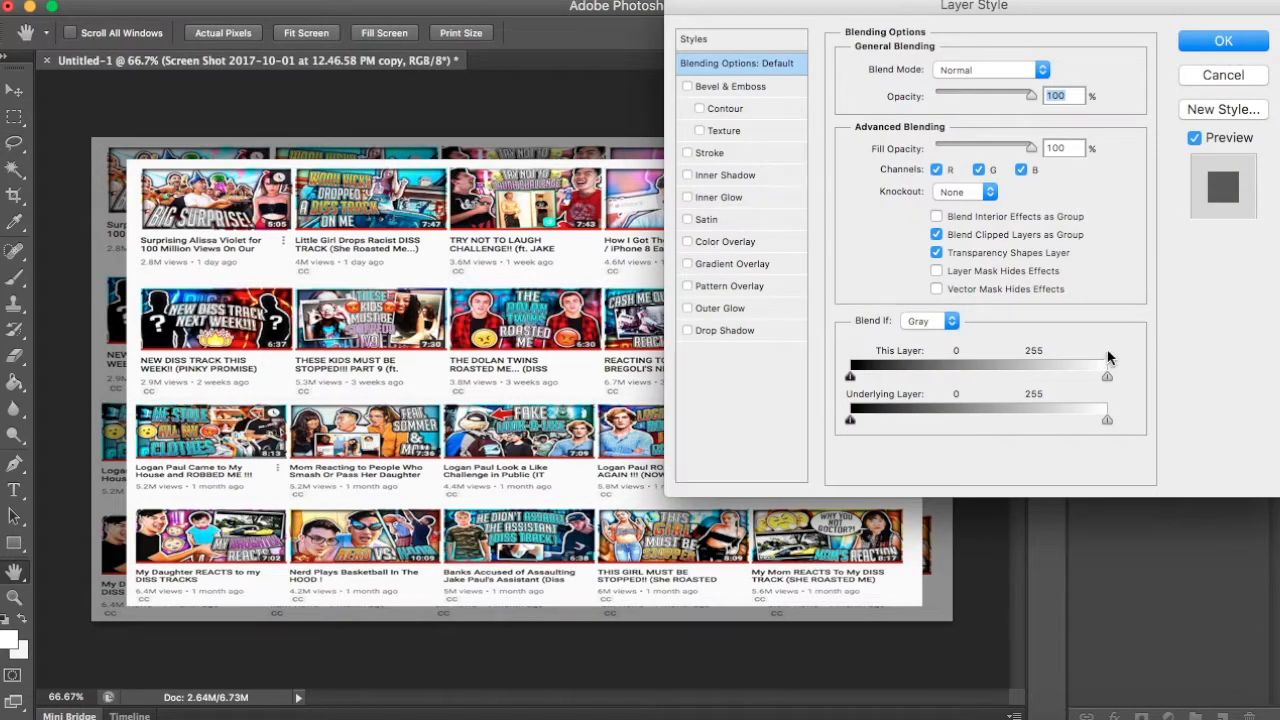
click(732, 331)
drag(921, 208, 920, 187)
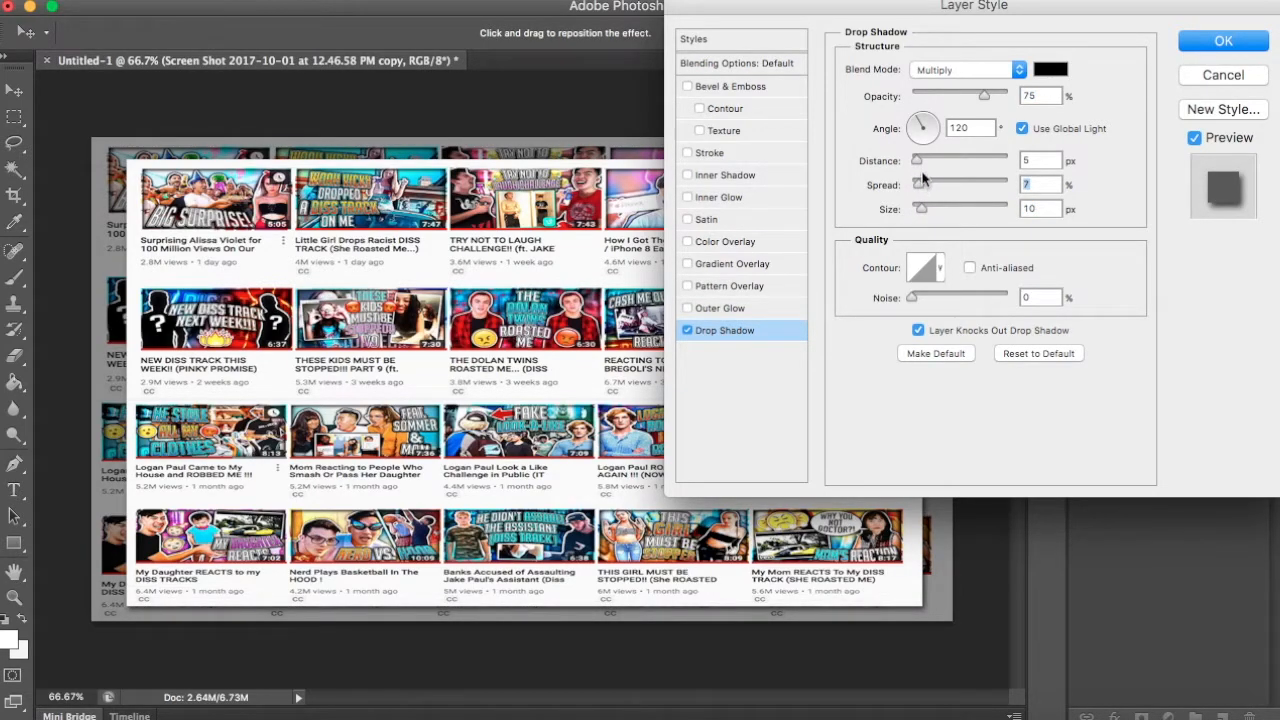
drag(925, 187, 921, 186)
drag(922, 160, 927, 161)
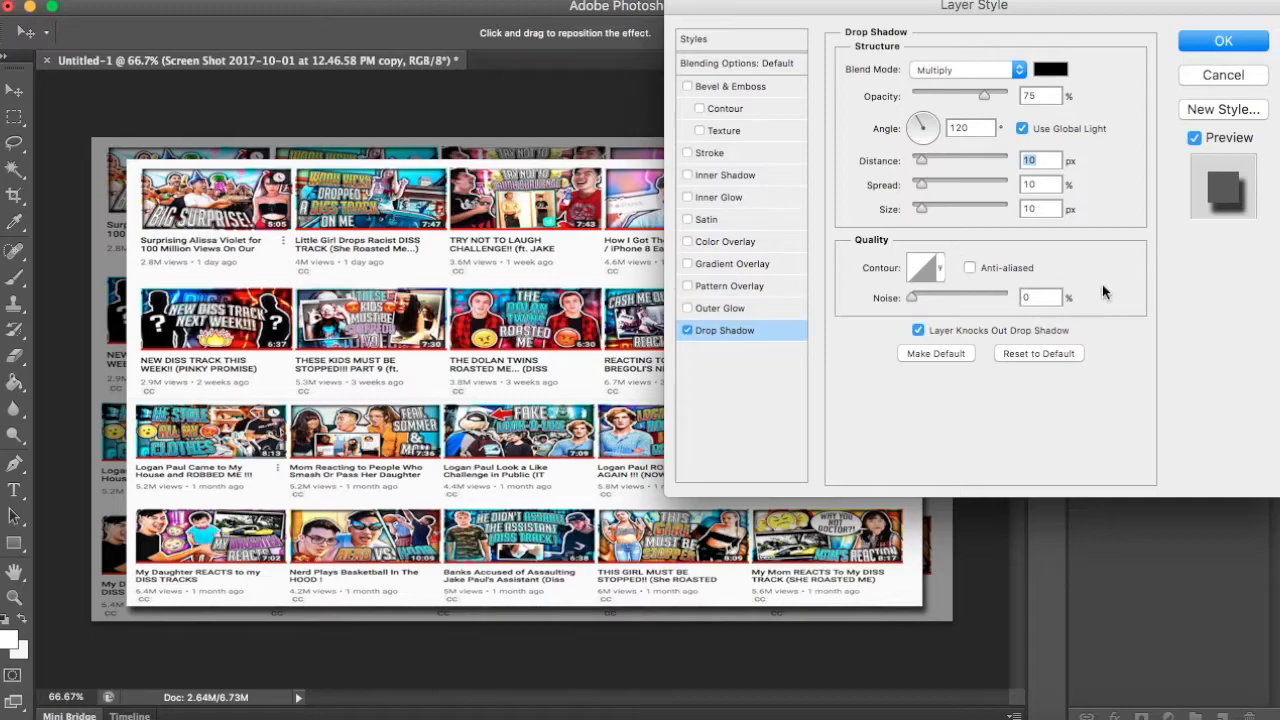
- Add an inner shadow to the upper screenshot copy, leave the inner glow off, and apply the layer style
click(703, 197)
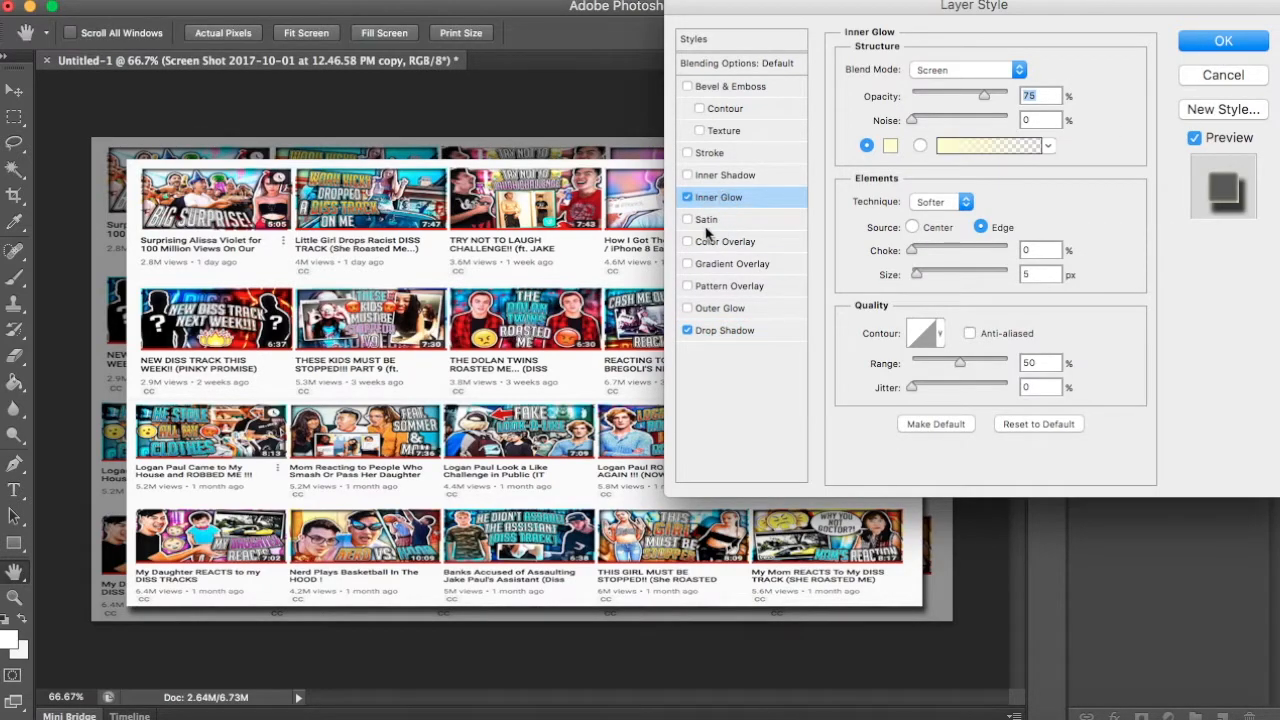
click(689, 175)
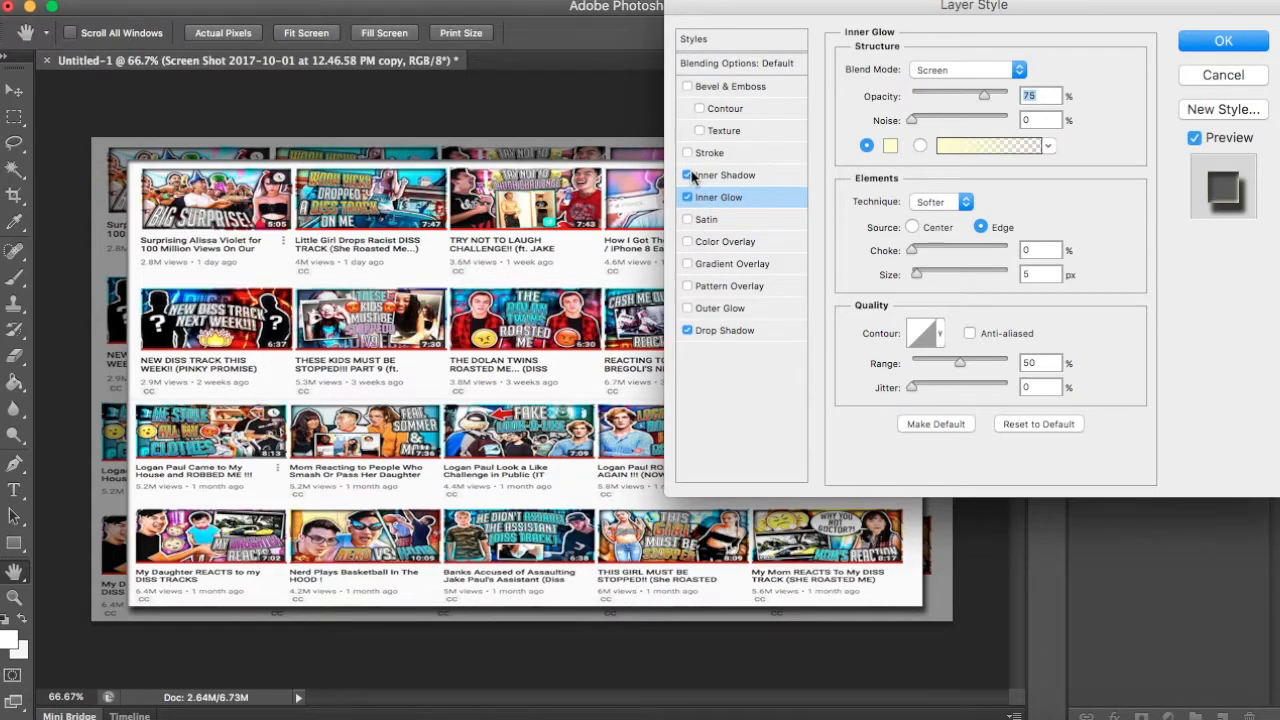
click(688, 198)
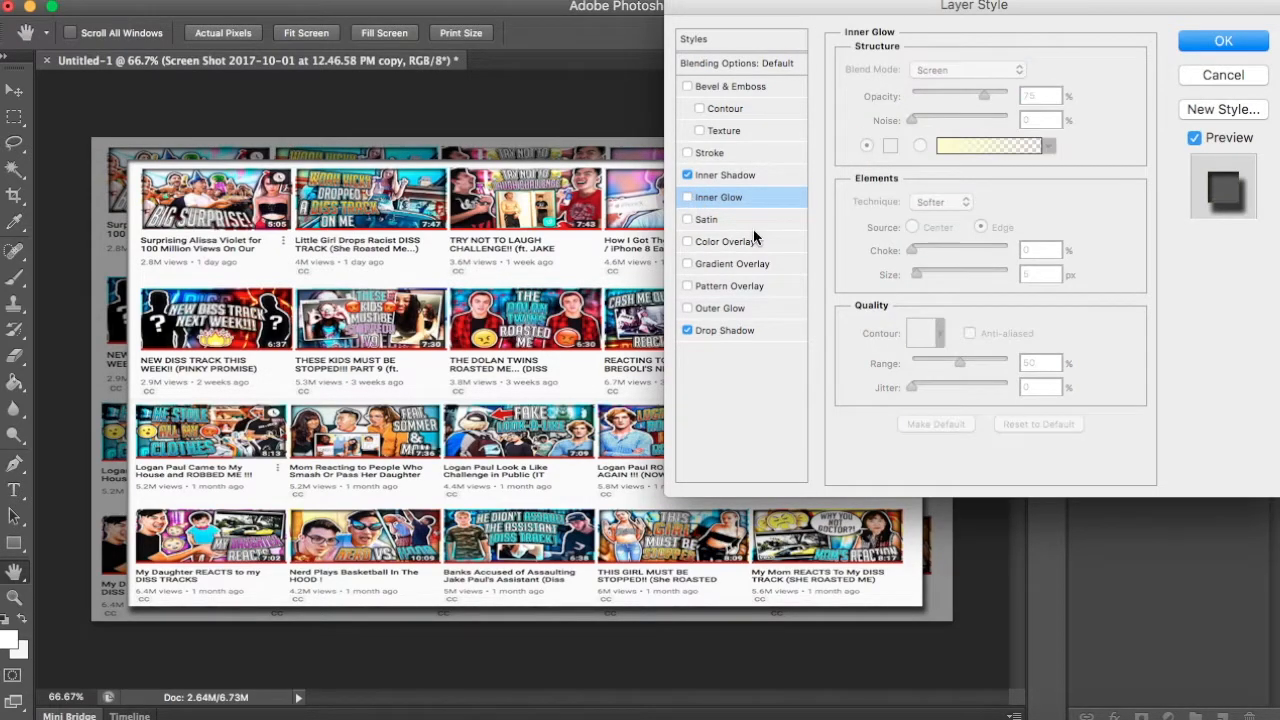
click(1236, 41)
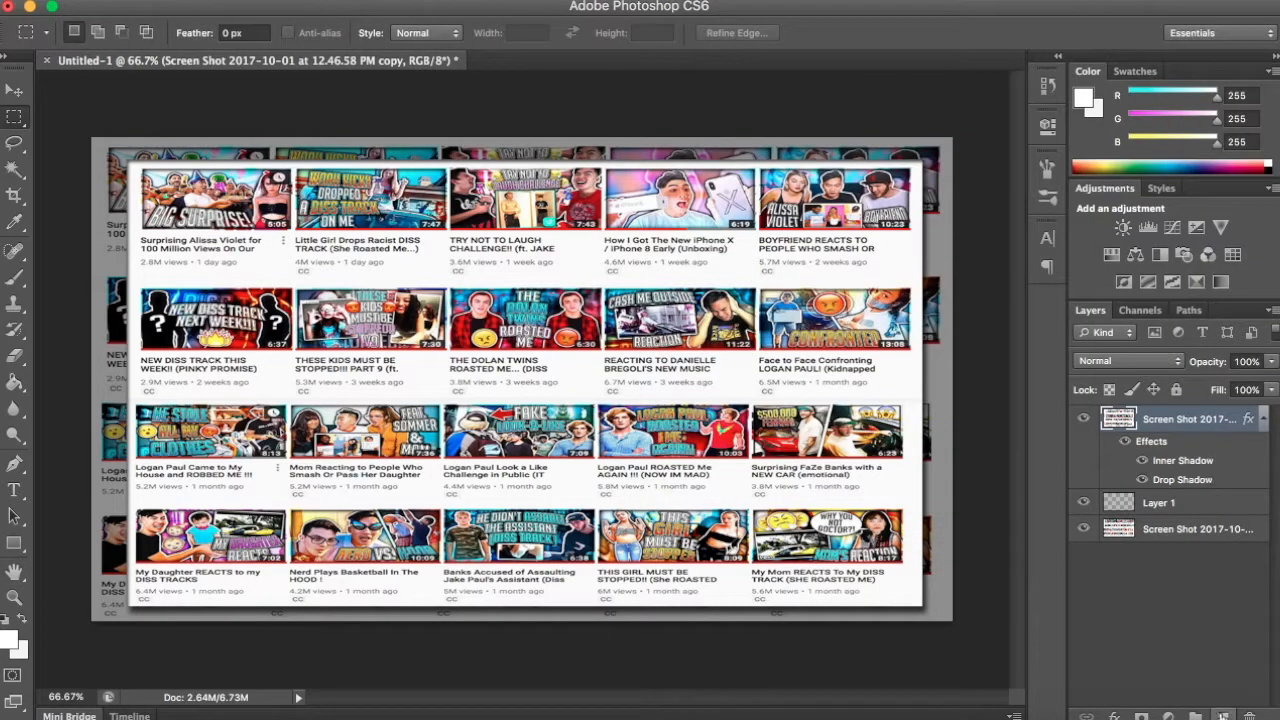
- Apply a Gaussian Blur with a 3.1-pixel radius to the bottom screenshot layer
click(1195, 613)
click(1263, 420)
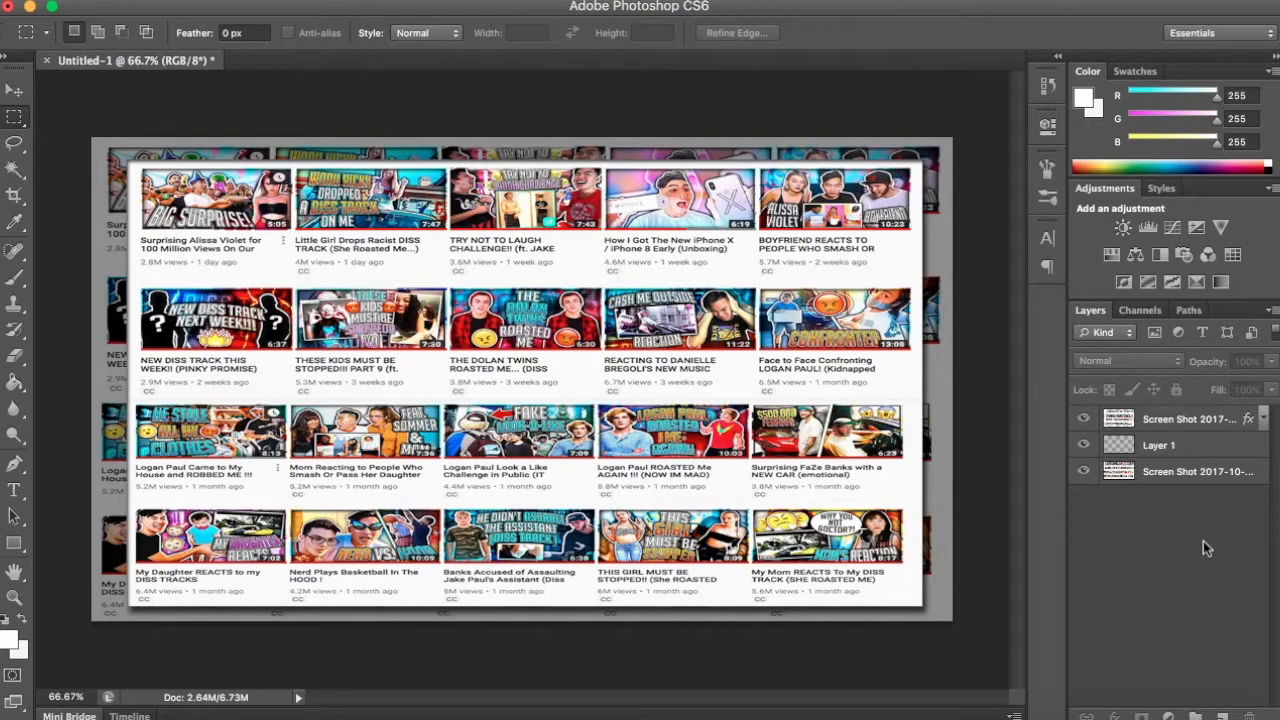
click(1210, 470)
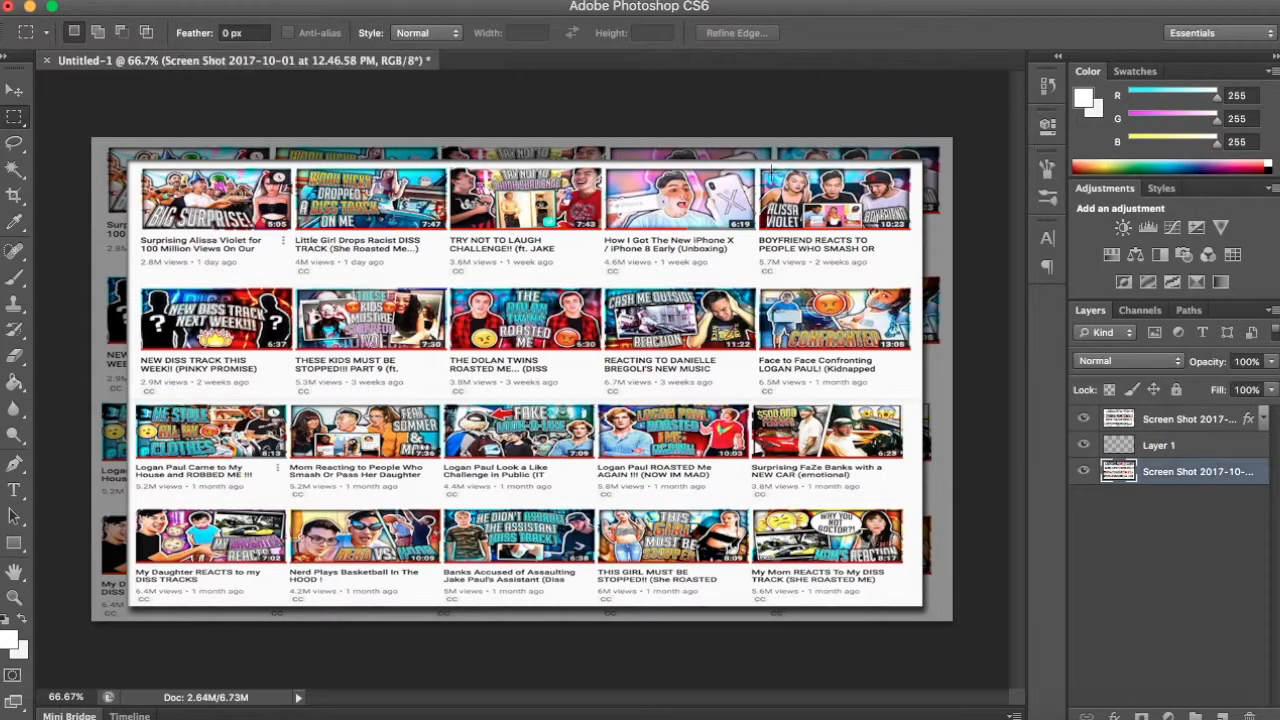
click(468, 0)
mouse_move(581, 218)
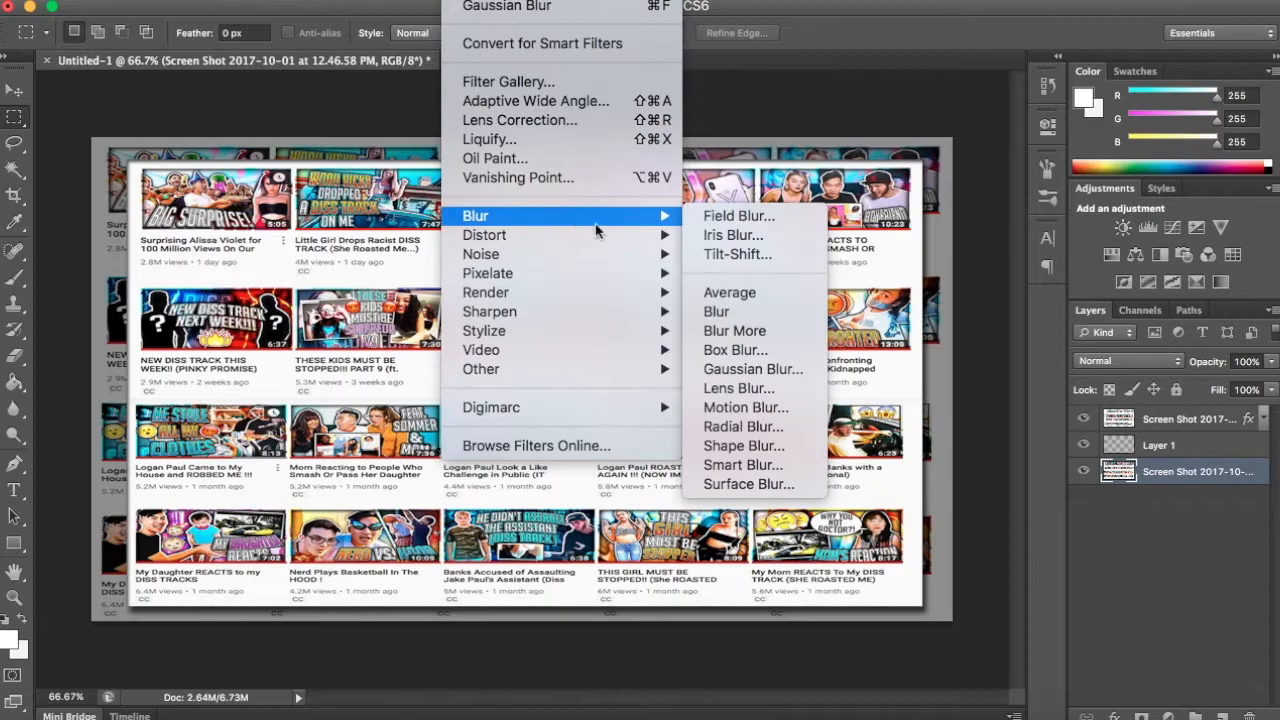
click(801, 371)
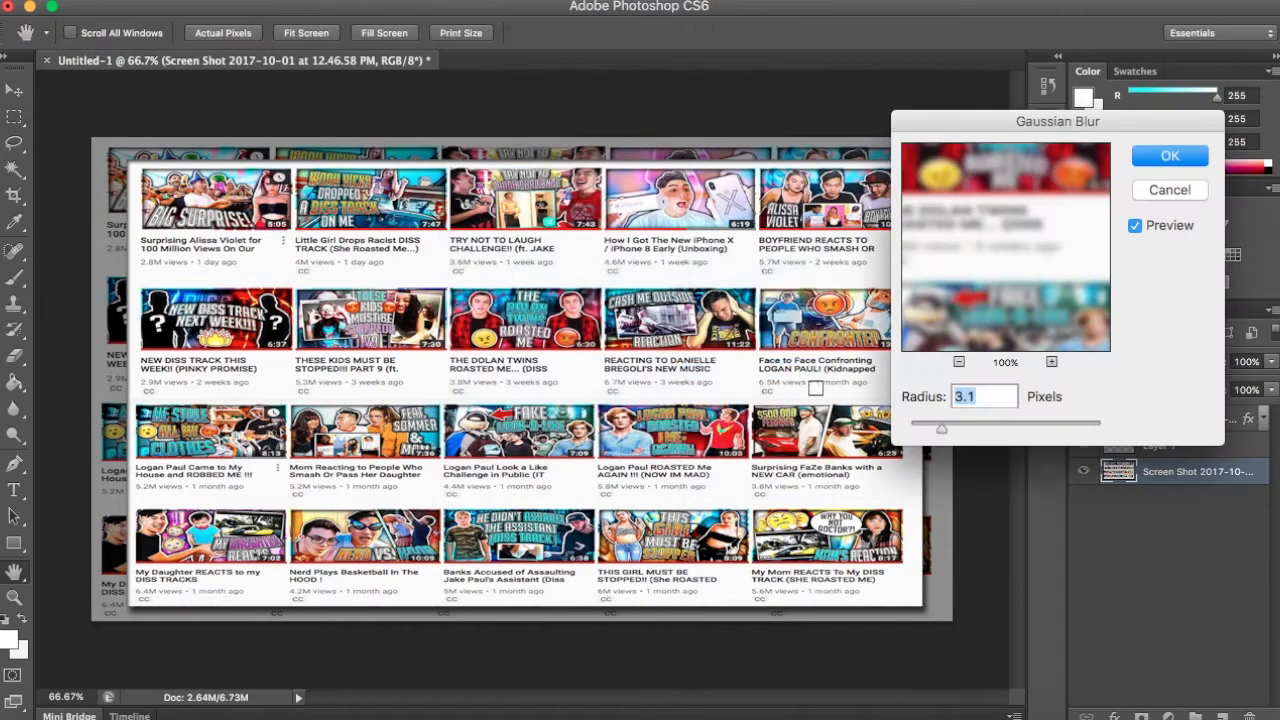
click(1164, 160)
- Apply a lighter Gaussian Blur of about 1.7 pixels to the upper screenshot copy and deselect the layer
click(1180, 425)
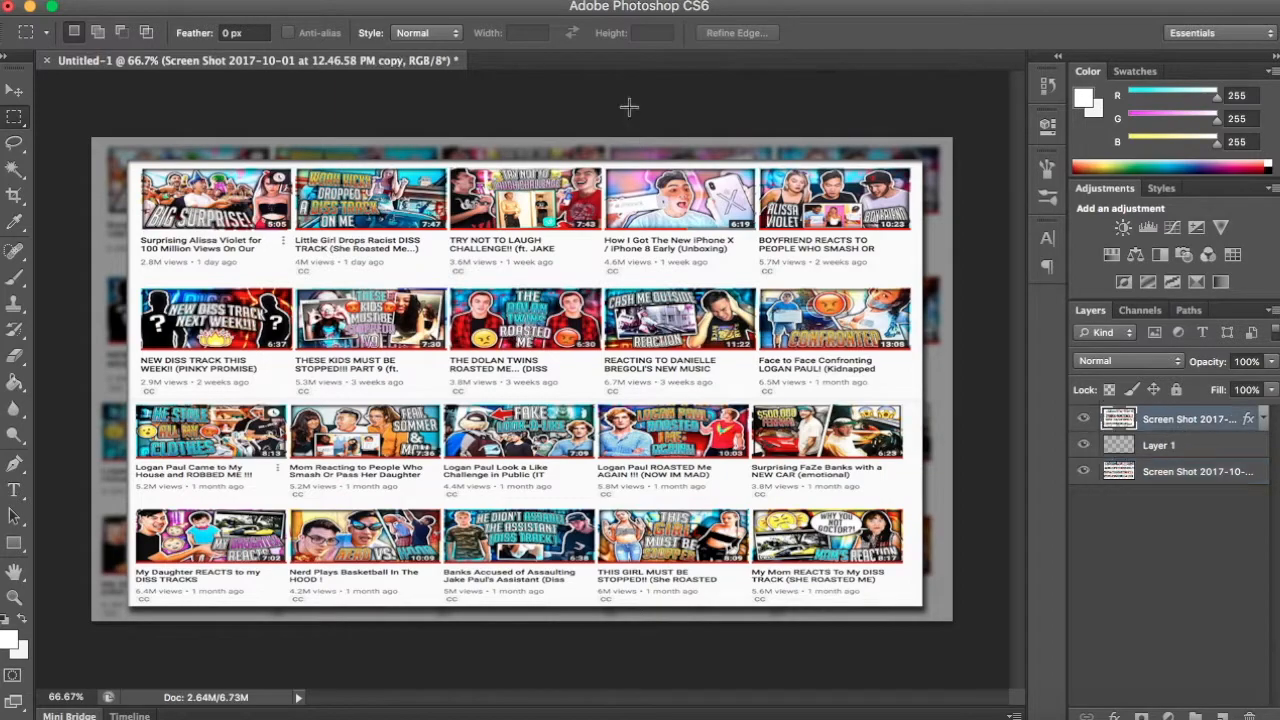
click(468, 0)
mouse_move(538, 220)
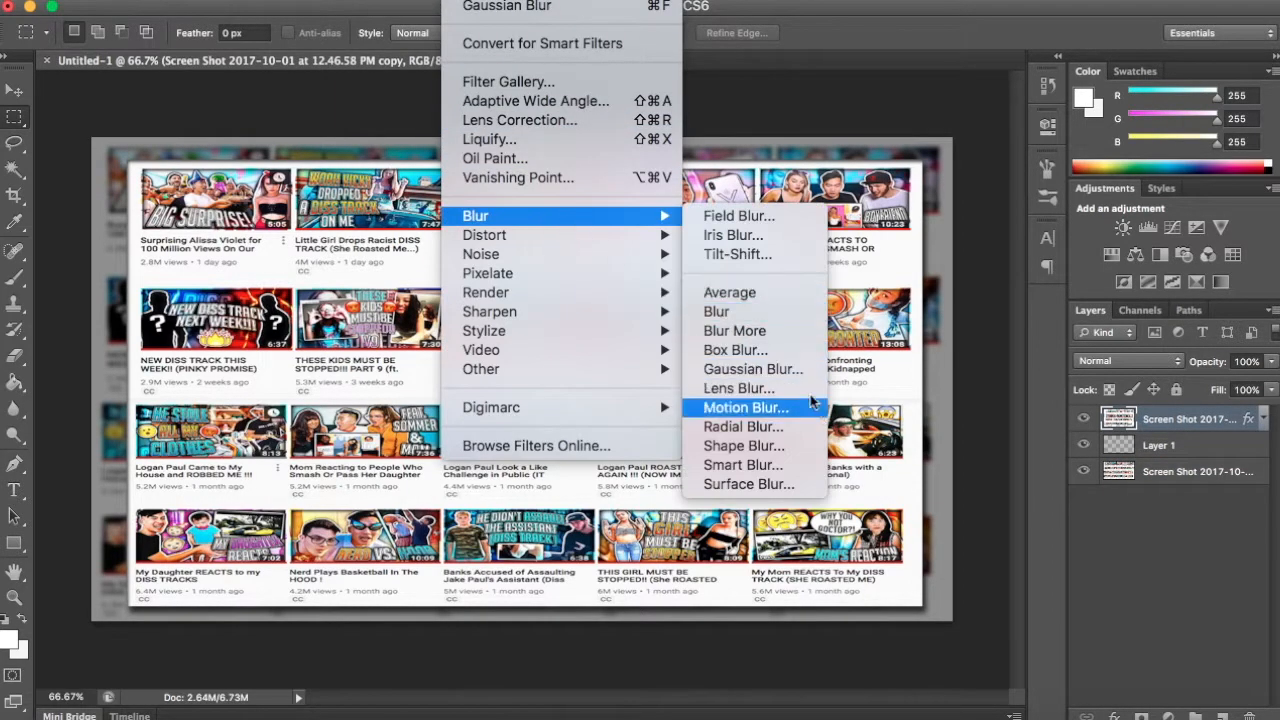
click(790, 370)
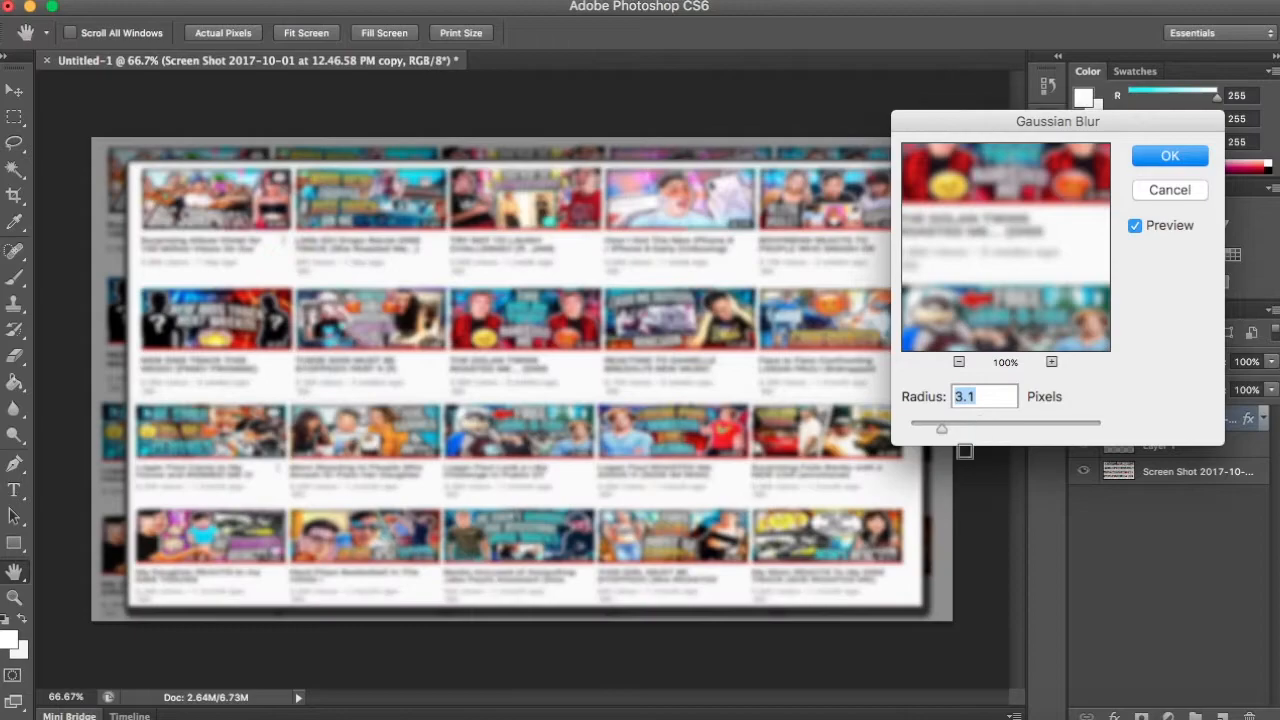
drag(928, 422, 918, 424)
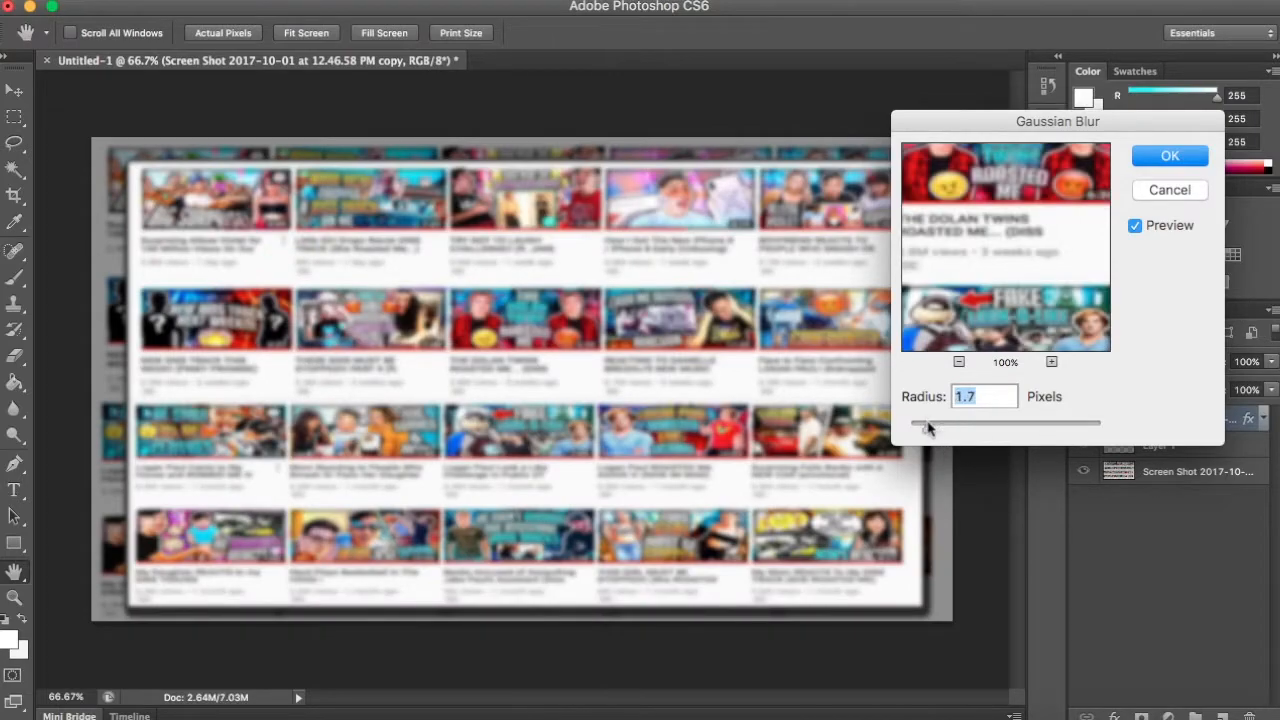
key(Return)
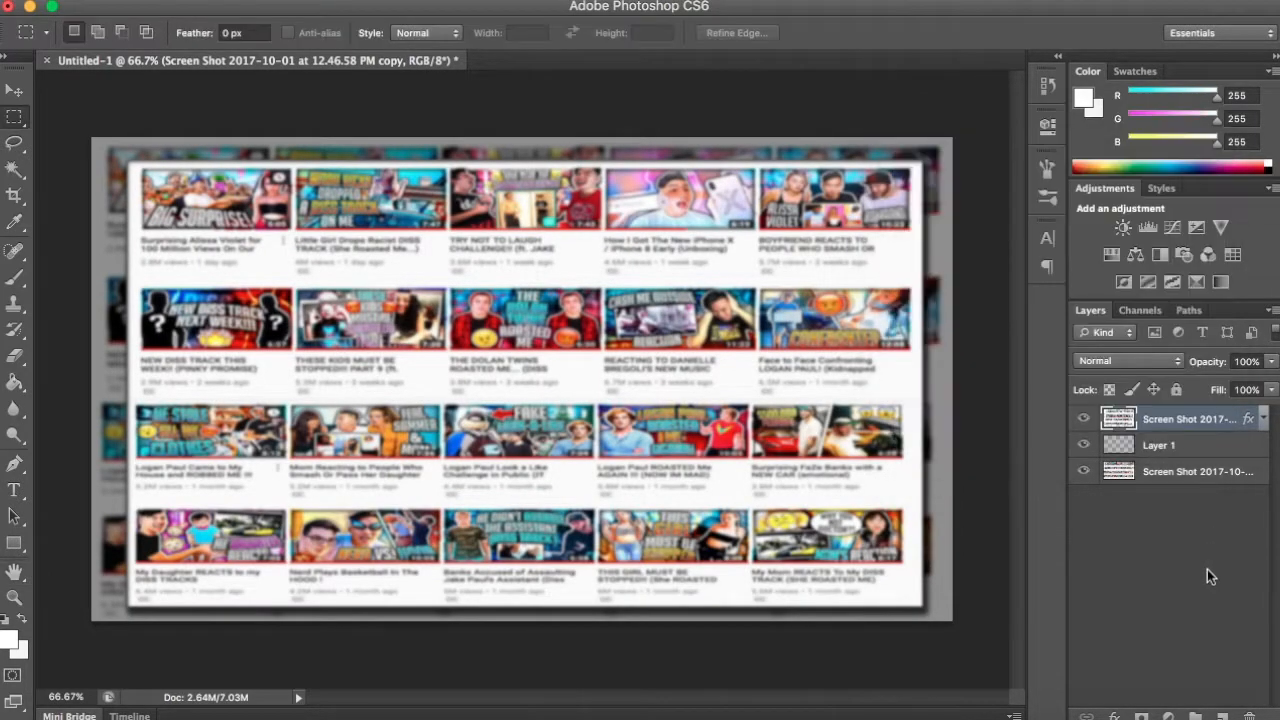
click(1207, 568)
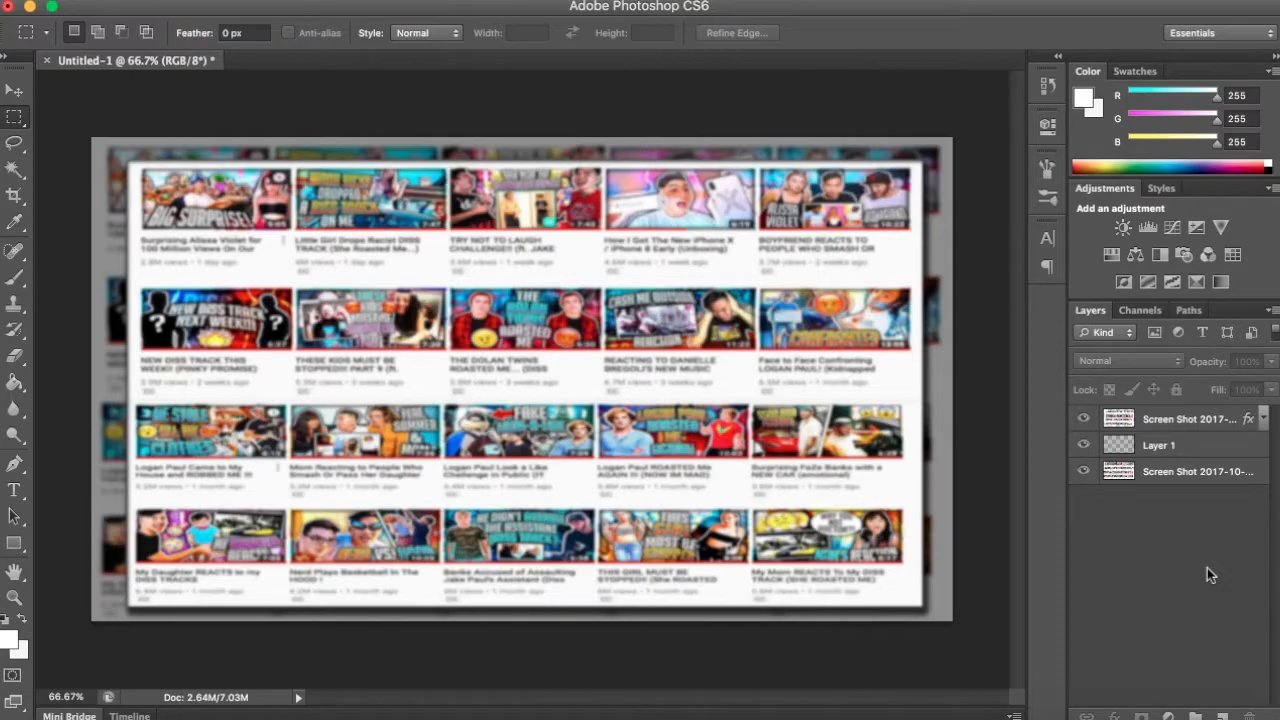
- Switch to the web browser and open dafont.com in a new tab
key(ctrl+Left)
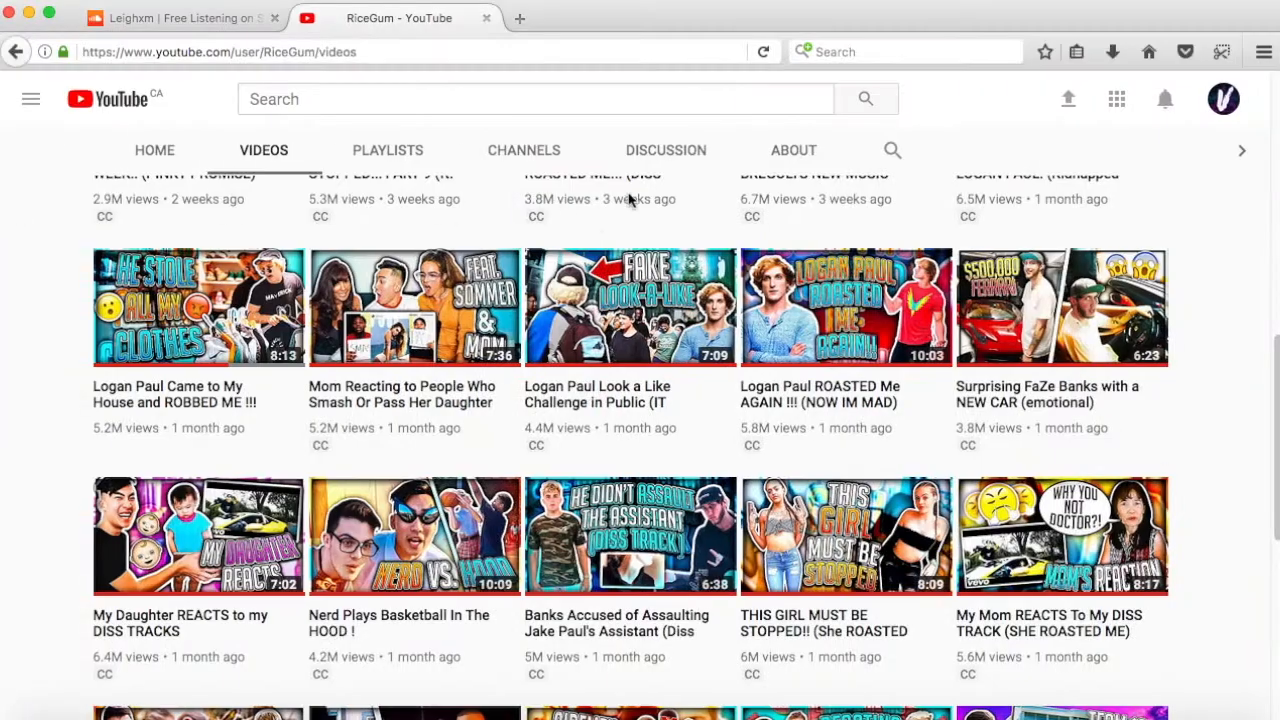
key(super+t)
text(dafont.com)
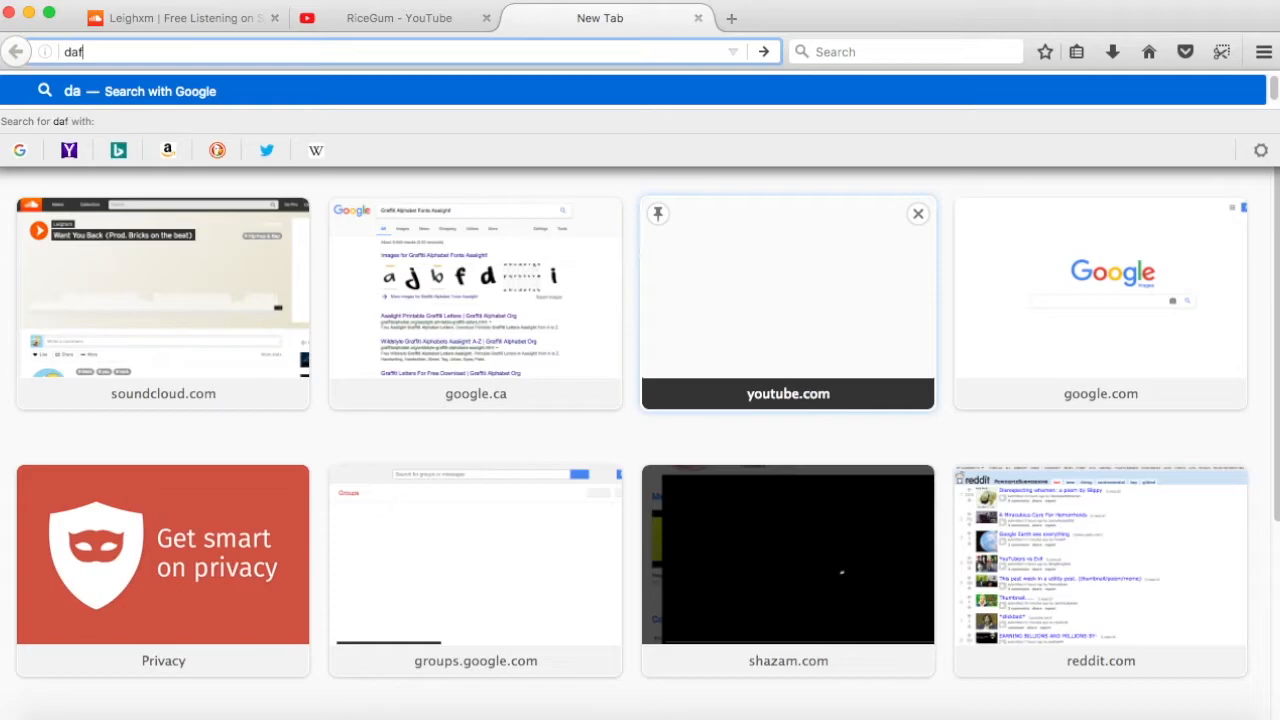
key(Return)
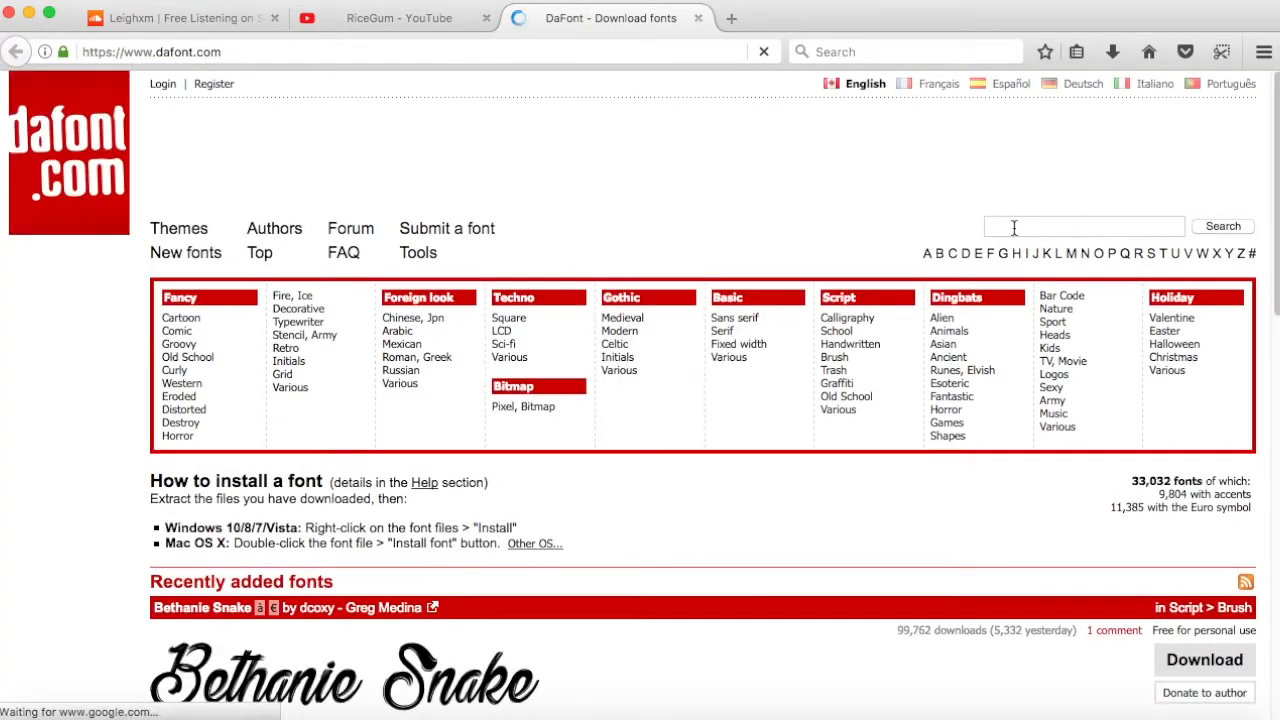
- Search DaFont for the font "gobold bold"
click(1014, 227)
text(gobold b)
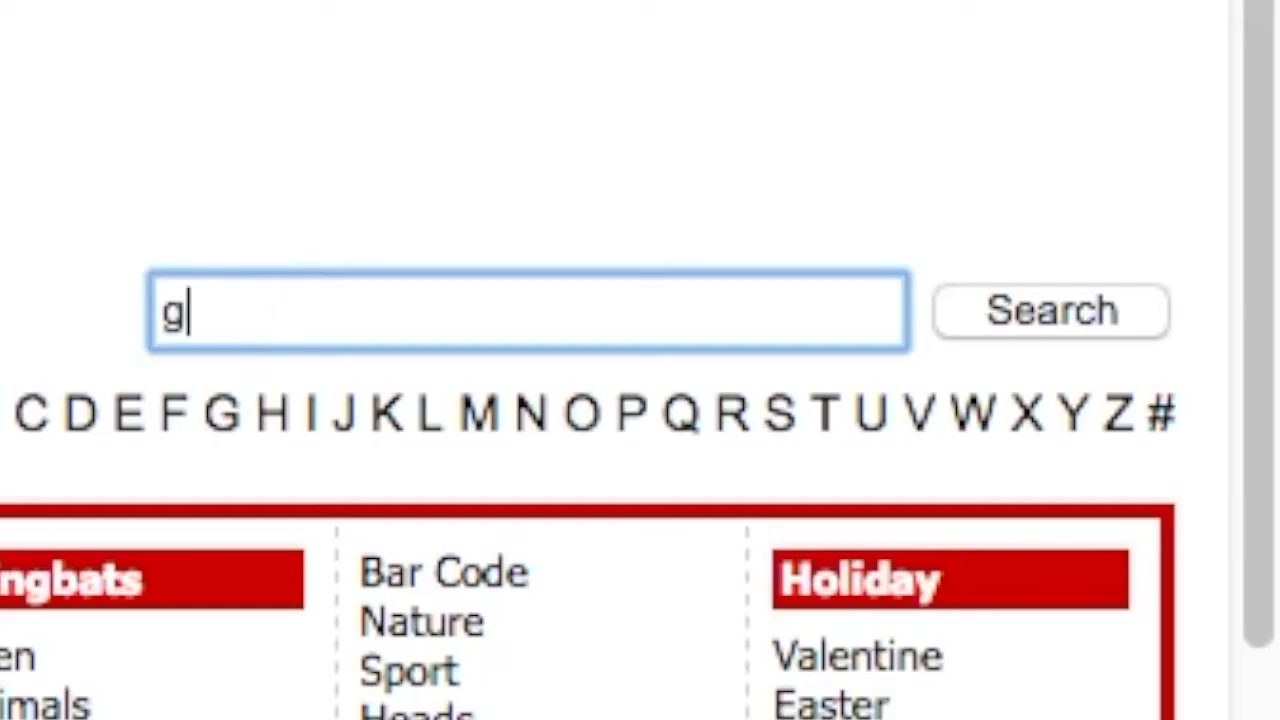
text(old)
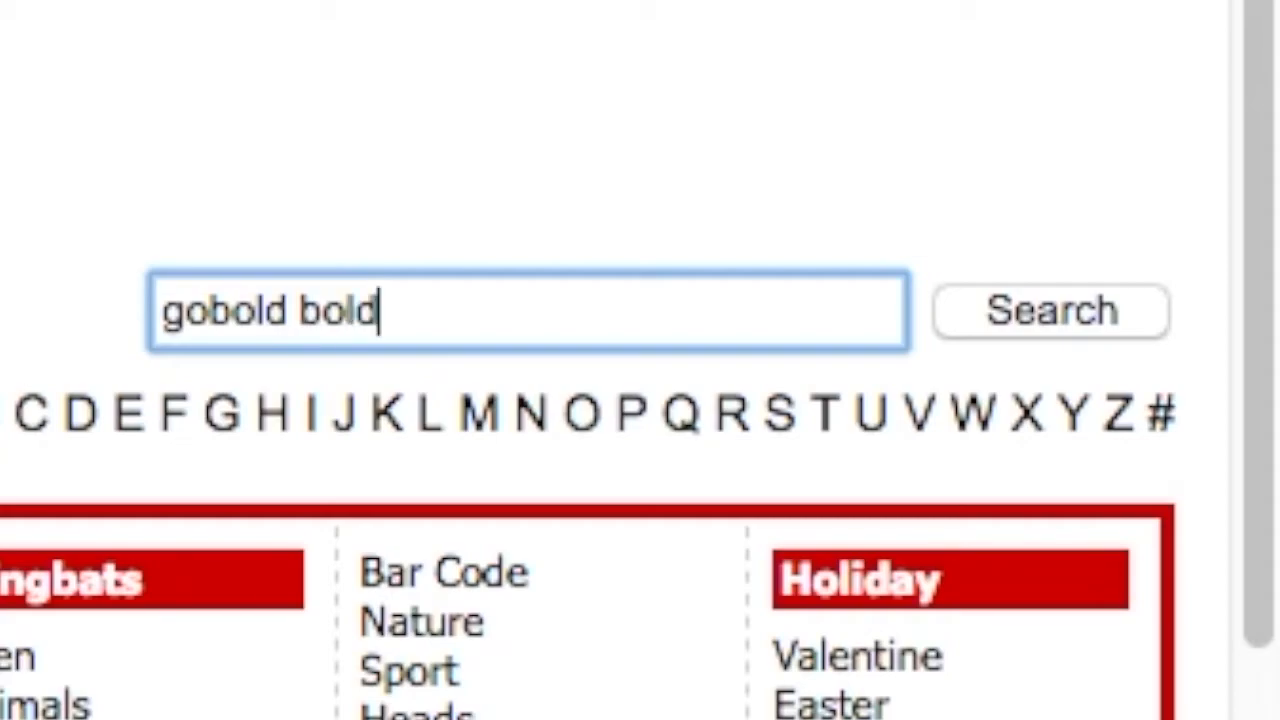
key(Return)
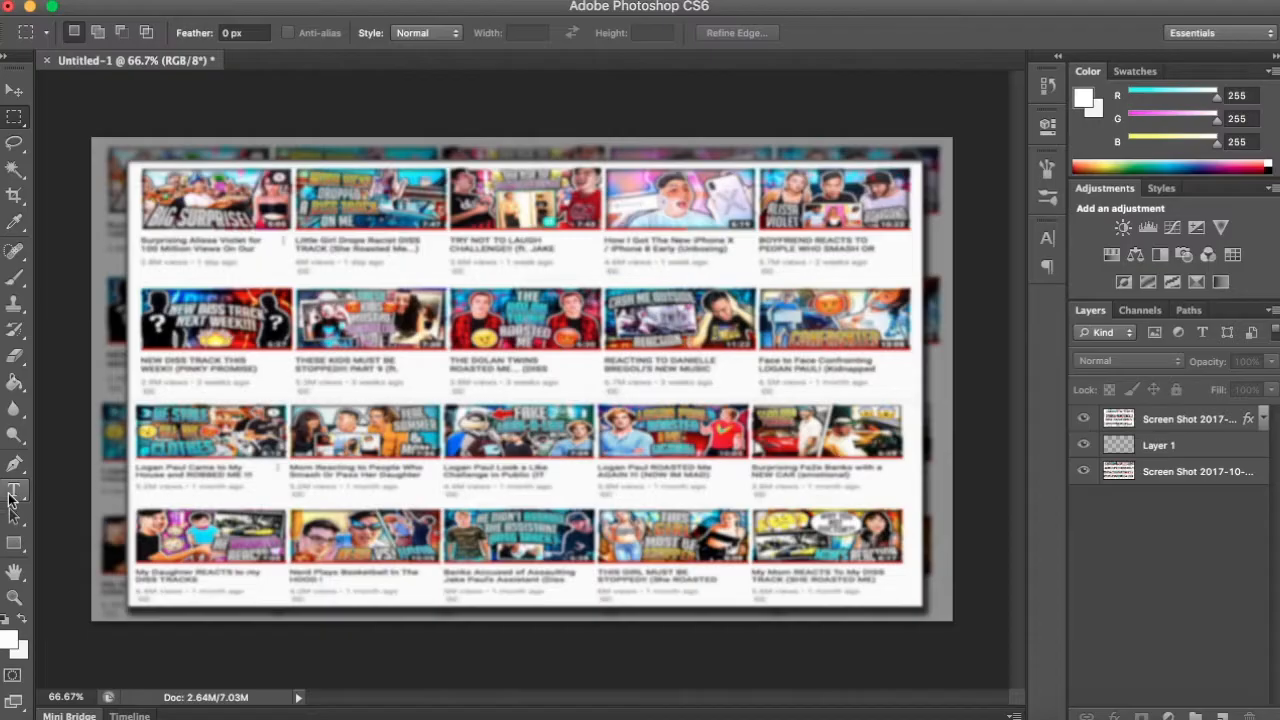
- Add white 150 pt Gobold Bold title text reading "MAKE THUMBNAILS LIKE RICEGUM" on three lines over the background
key(t)
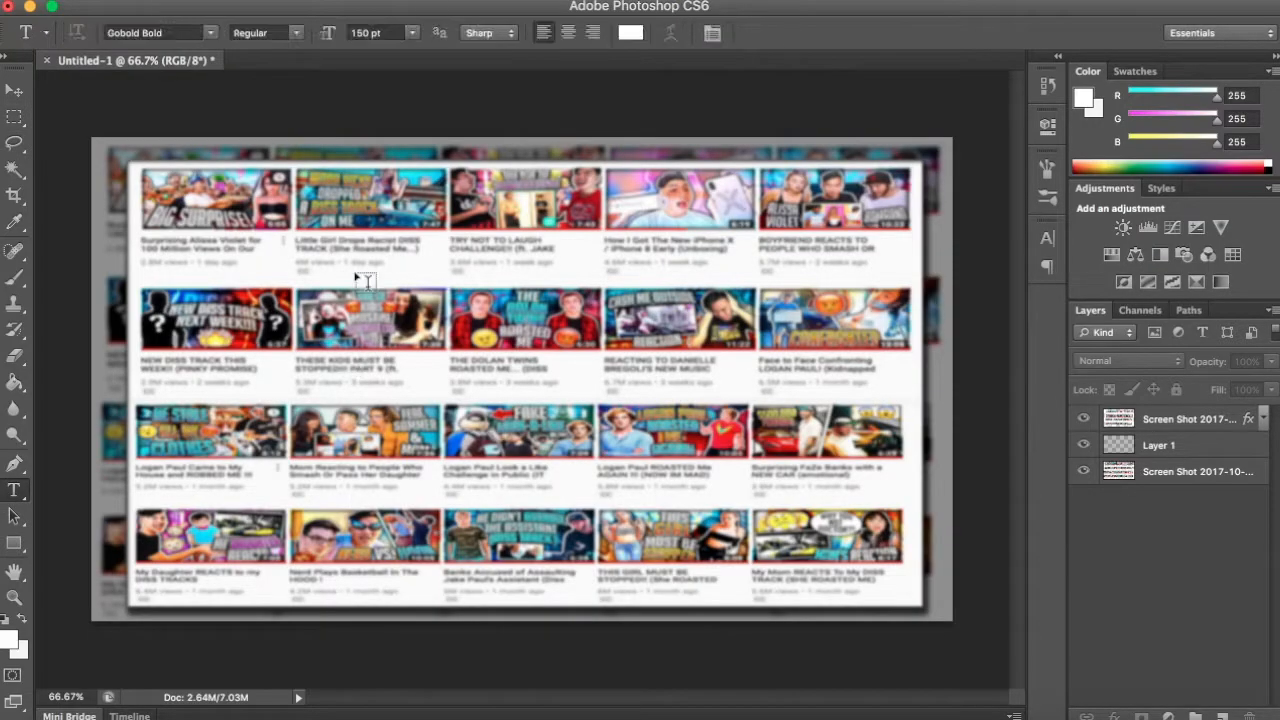
click(353, 268)
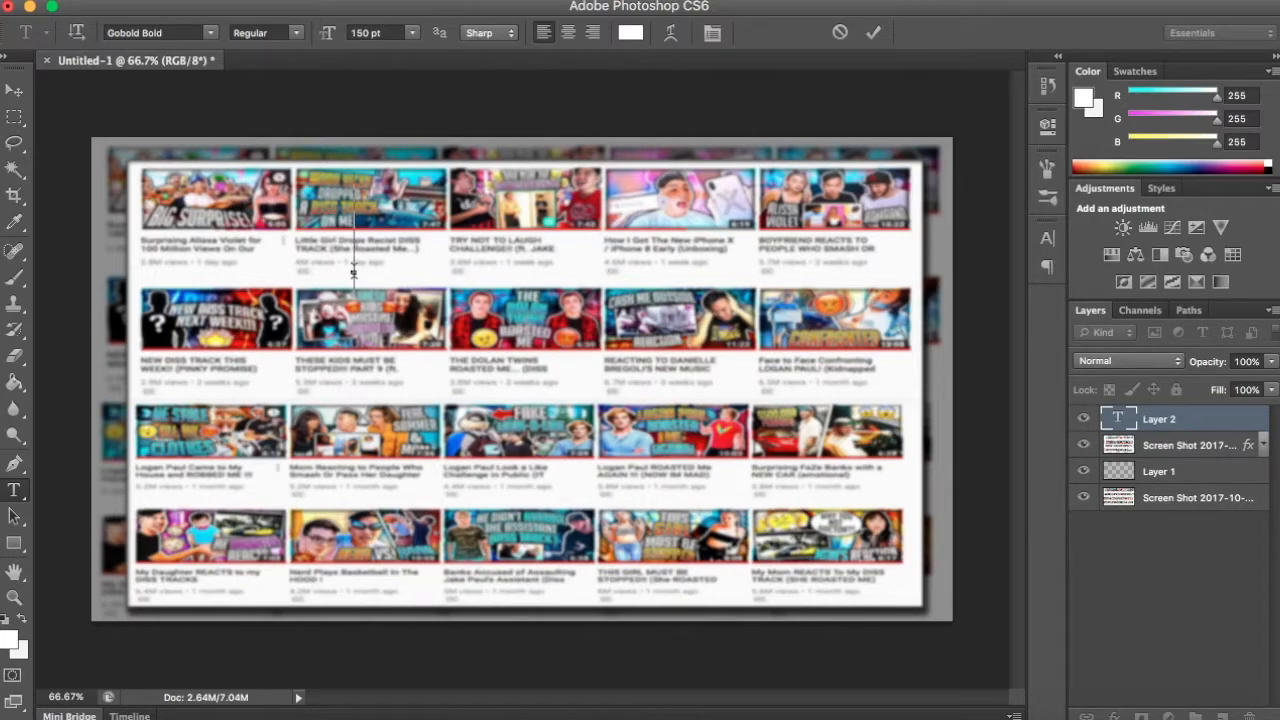
text(HOW T)
key(ctrl+a)
text(MAKE )
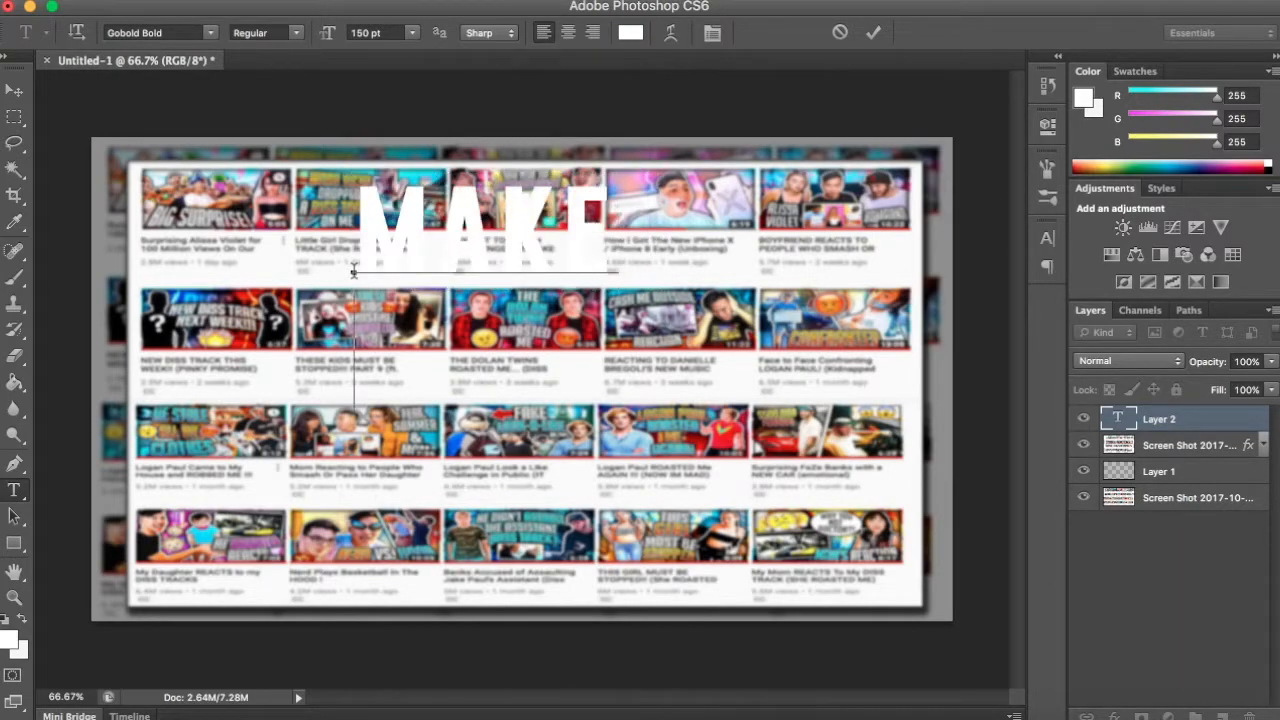
text(THUMBN)
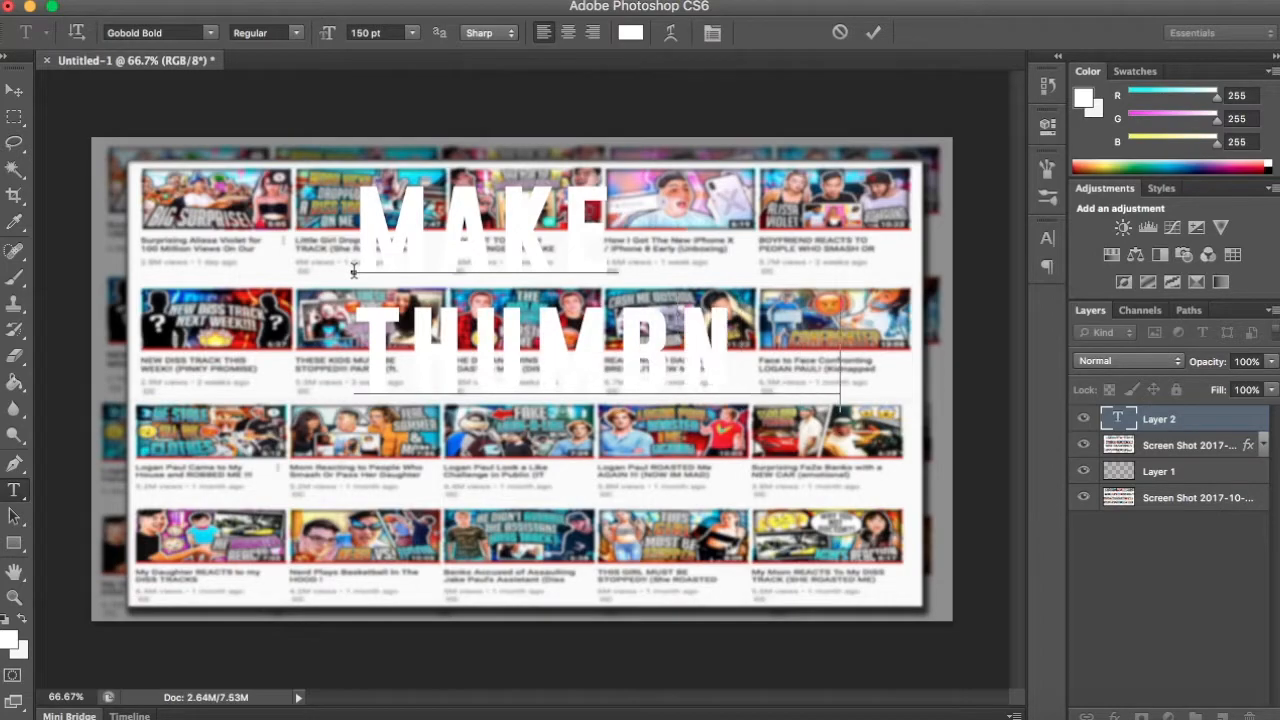
text(AILS)
key(Return)
text(L)
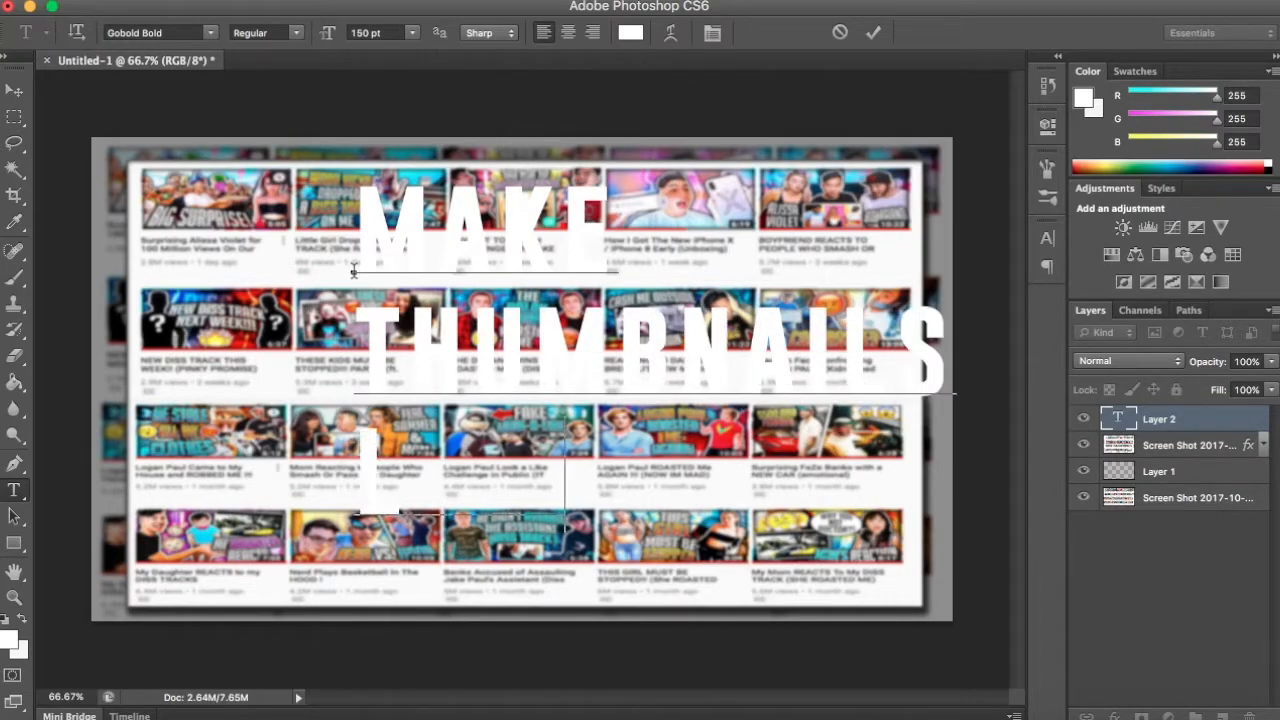
text(IKE RICEGUM)
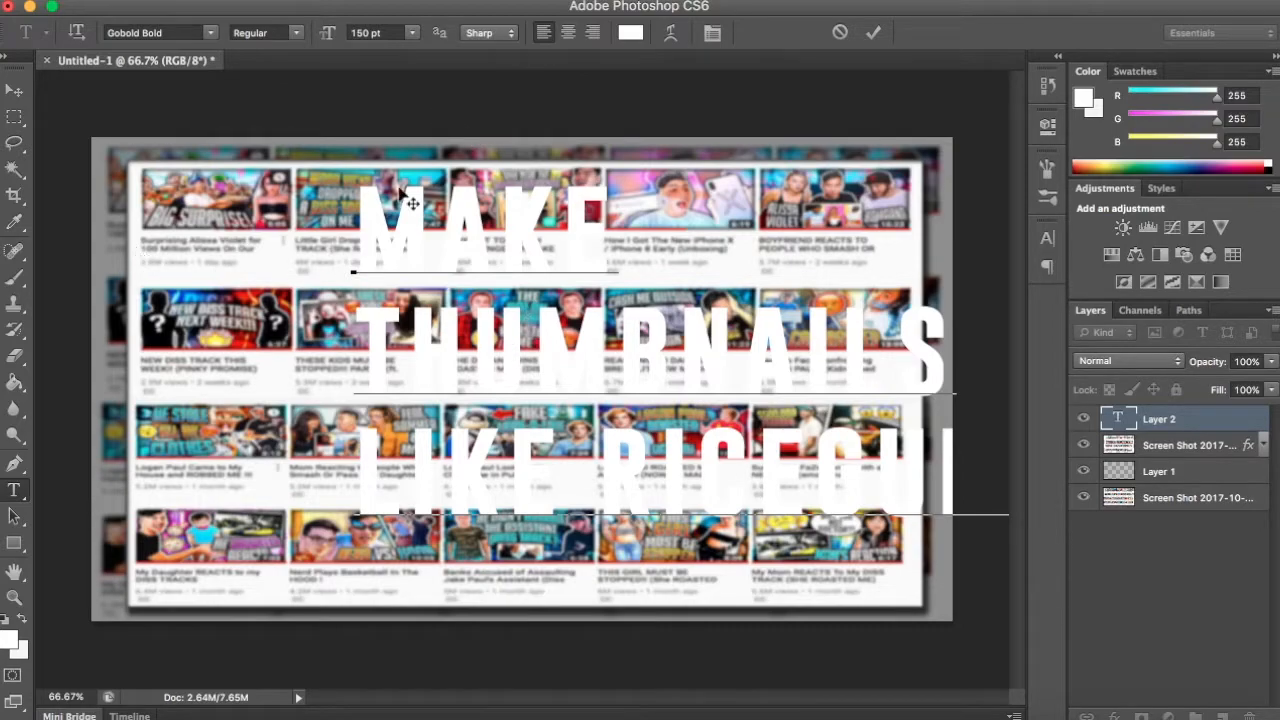
- Try centre alignment on the last title line, restore left alignment, and commit the text
click(567, 33)
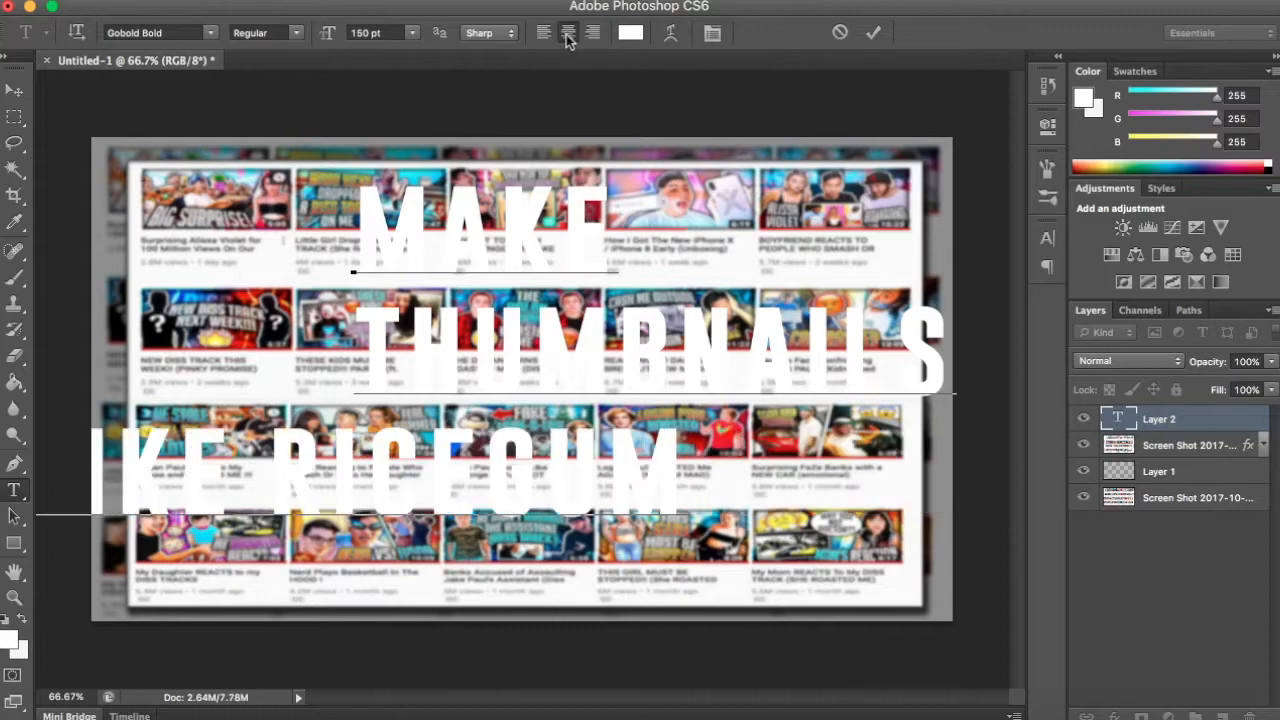
click(543, 33)
click(592, 35)
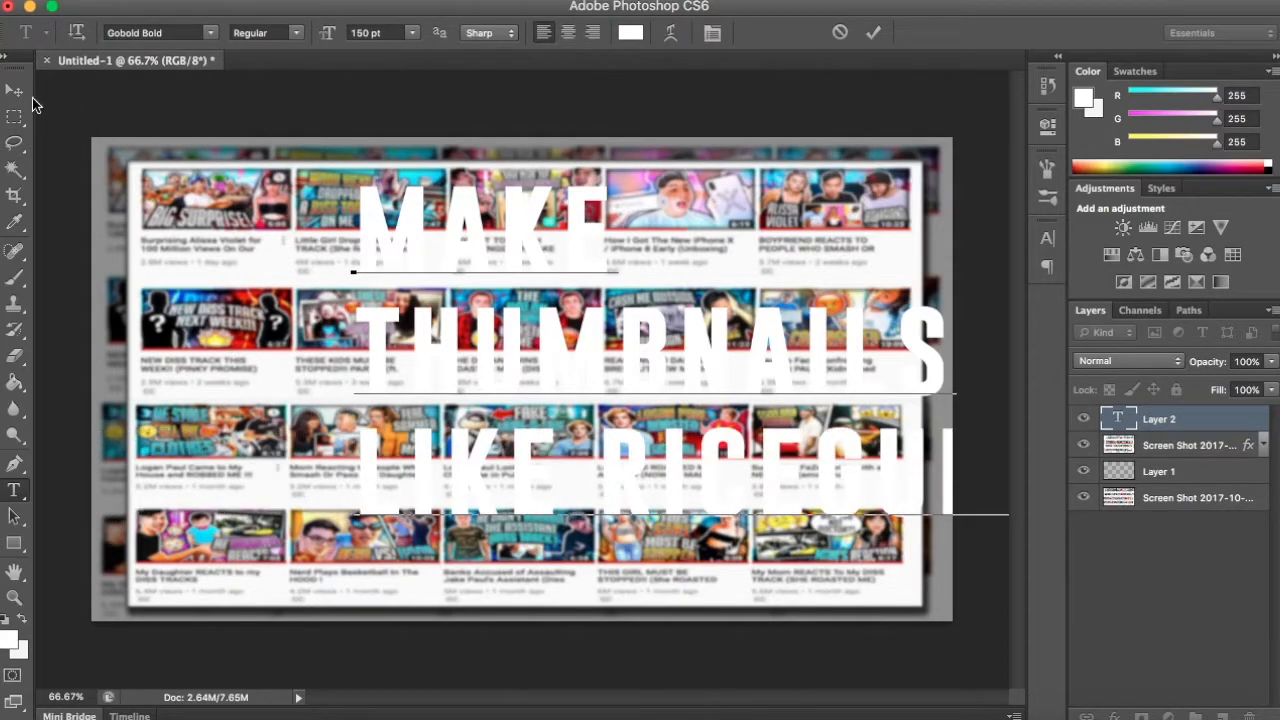
key(ctrl+Return)
key(v)
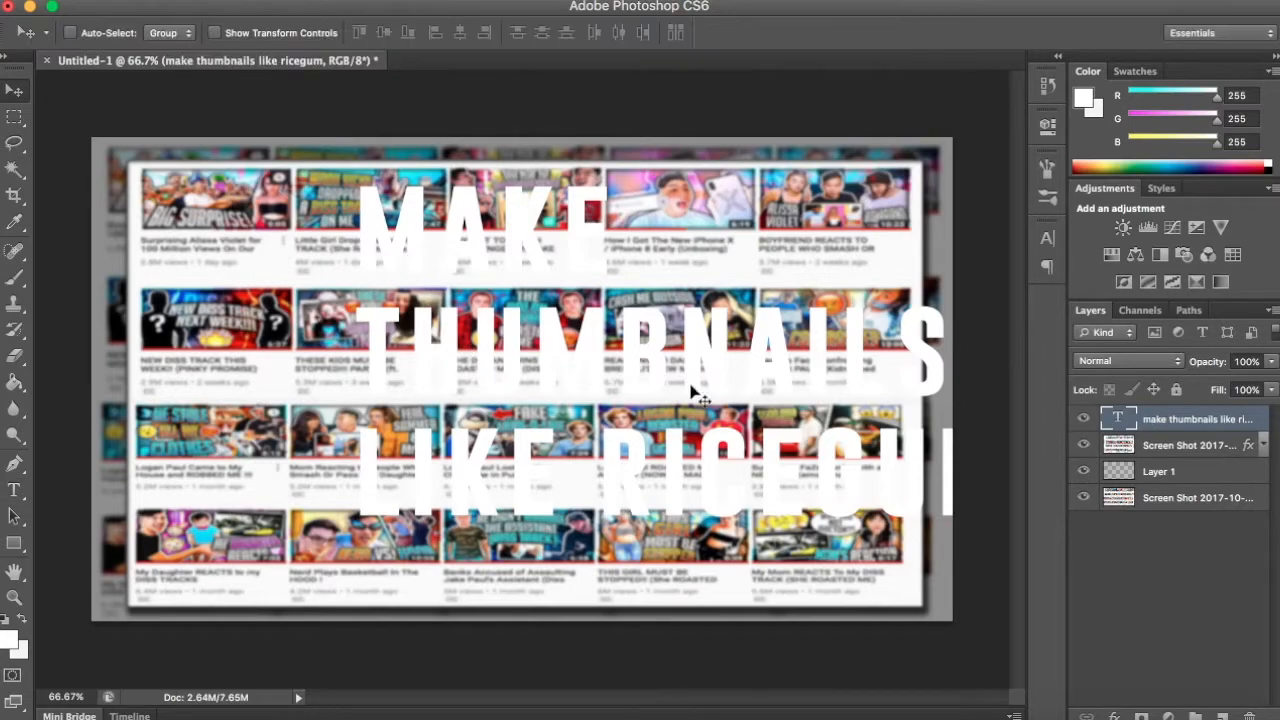
- Cover the canvas with a black rectangle about 1376 × 789 px beneath the title layer and lower its opacity to darken the background
click(1224, 716)
click(14, 543)
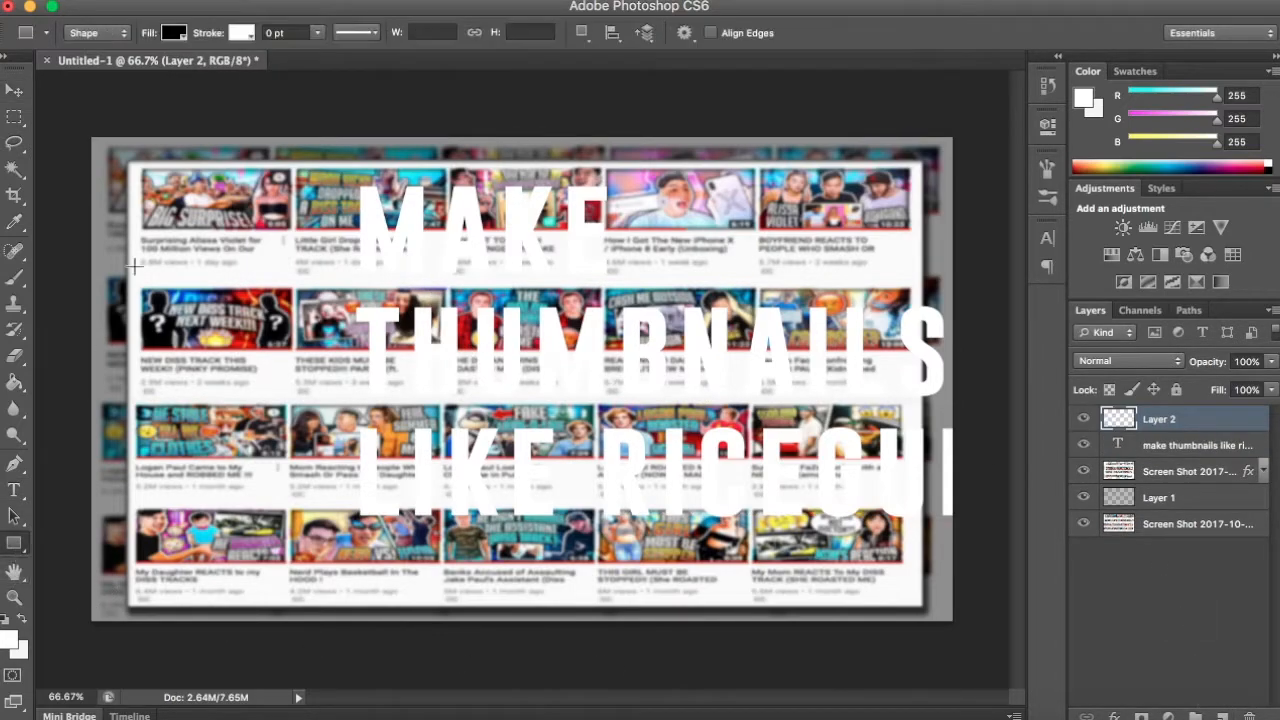
drag(67, 118, 993, 648)
drag(1208, 433, 1205, 468)
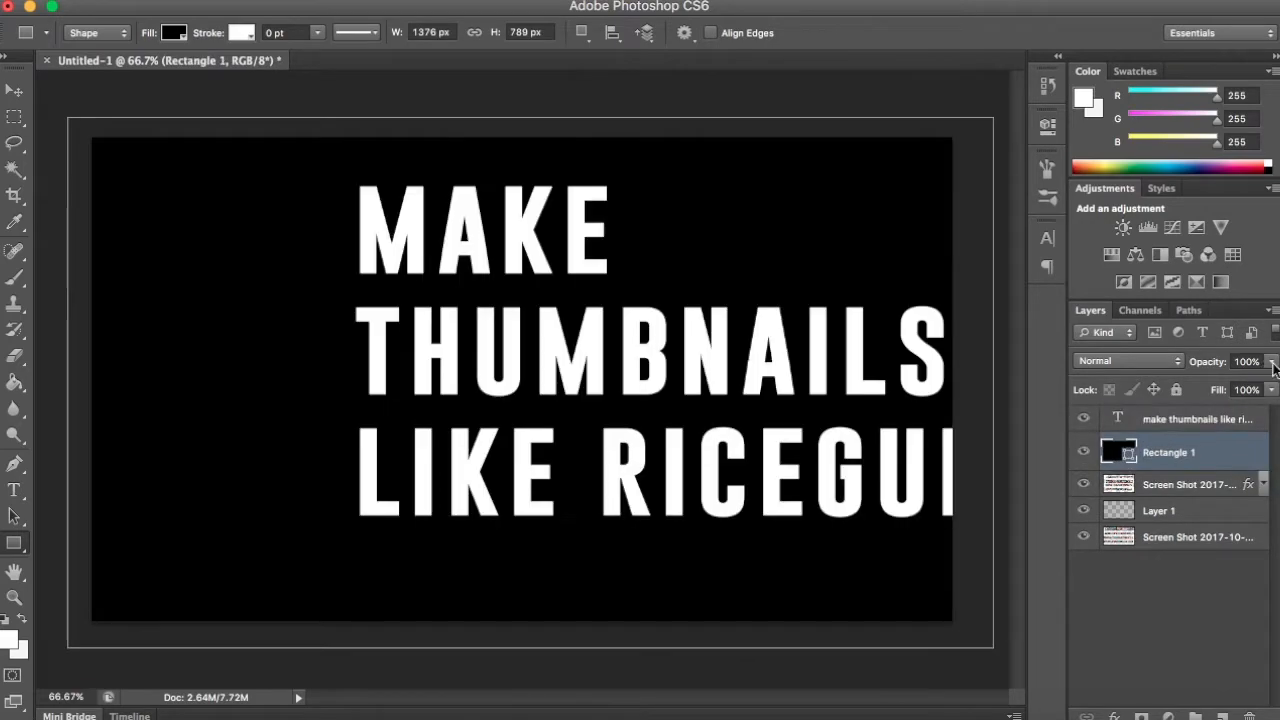
drag(1248, 390, 1250, 378)
click(1251, 597)
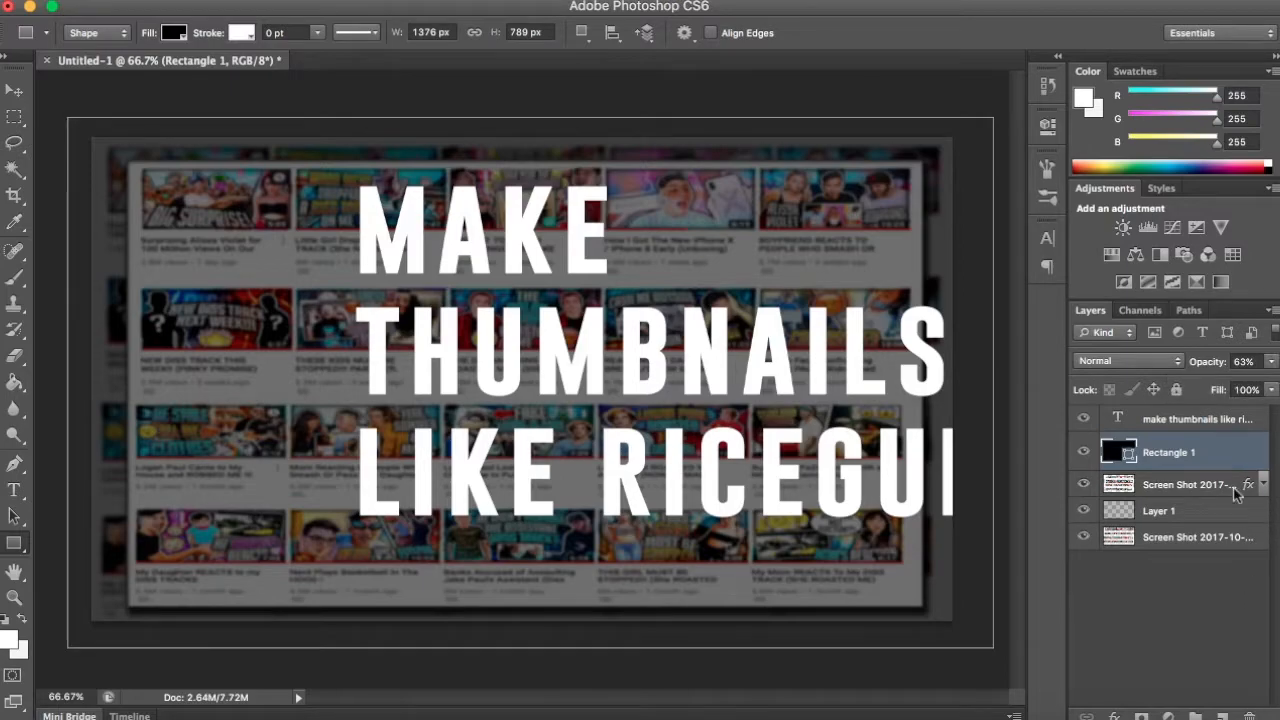
- Move the title toward the canvas's left side and scale it down to about 134 pt so all three lines fit
click(1212, 424)
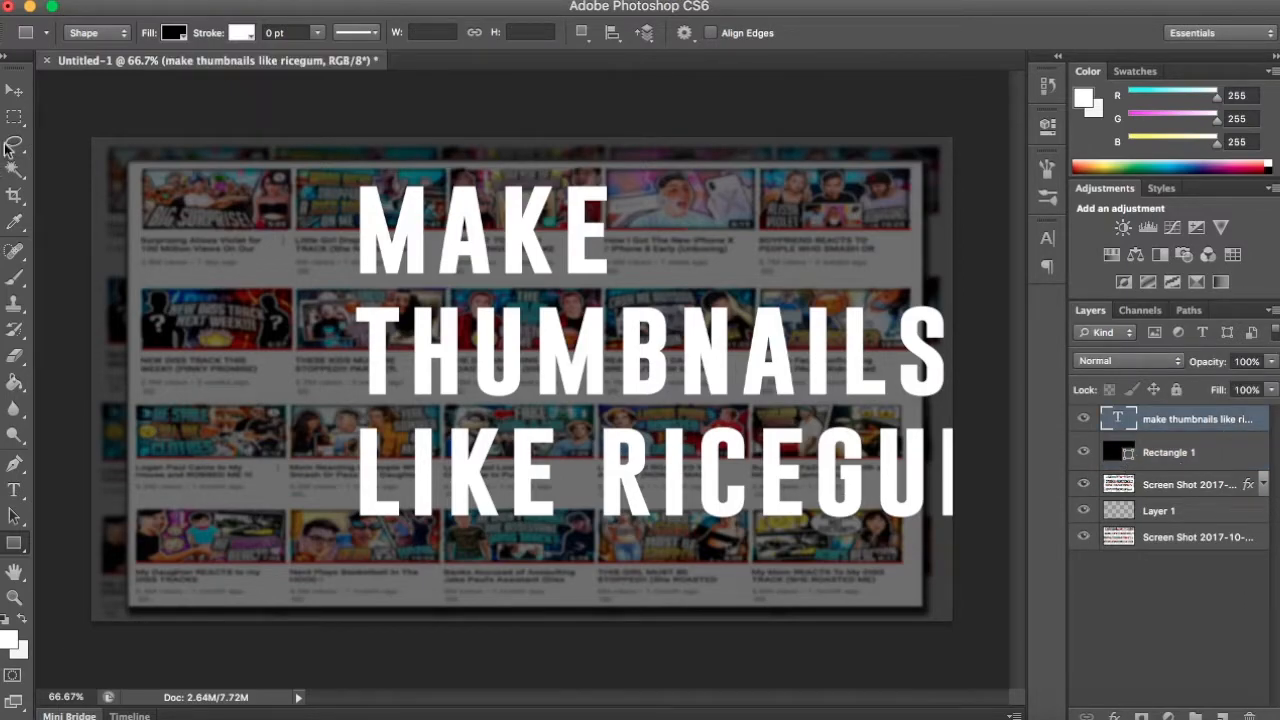
click(14, 90)
drag(643, 323, 466, 309)
key(ctrl+t)
drag(840, 162, 765, 208)
key(Return)
click(1260, 626)
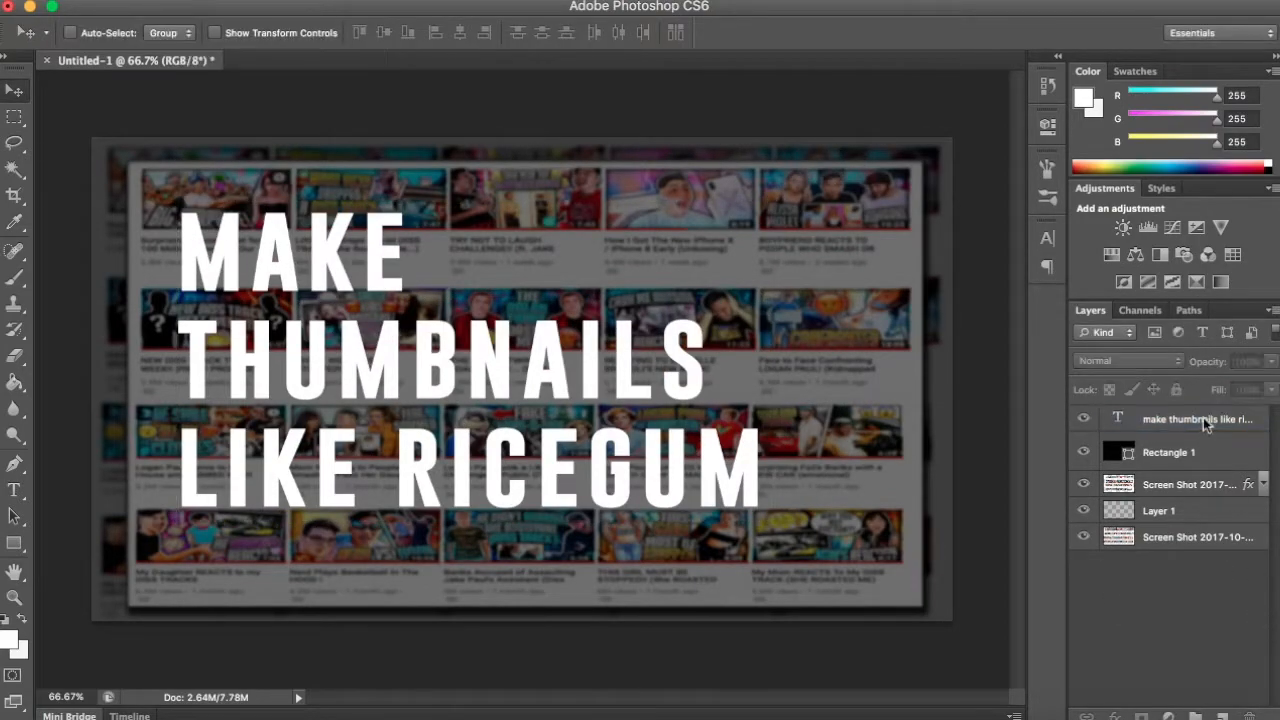
- Duplicate the title text layer twice
click(1207, 426)
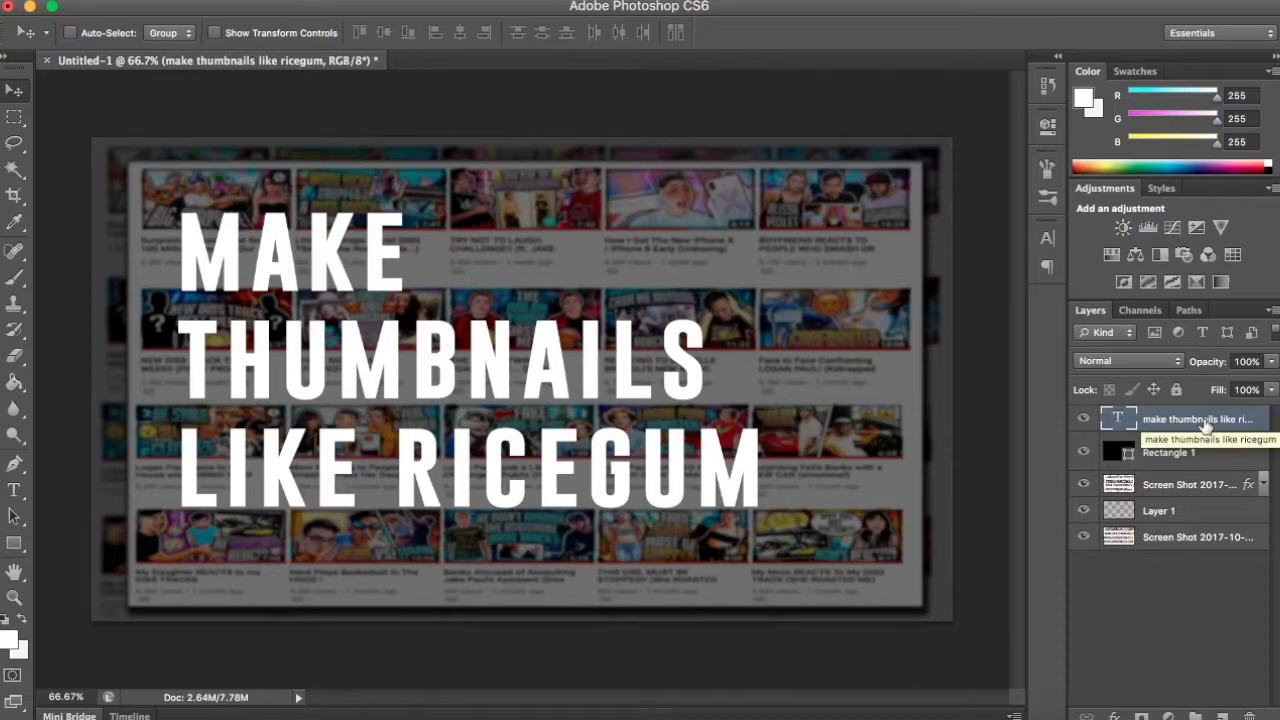
key(super+j)
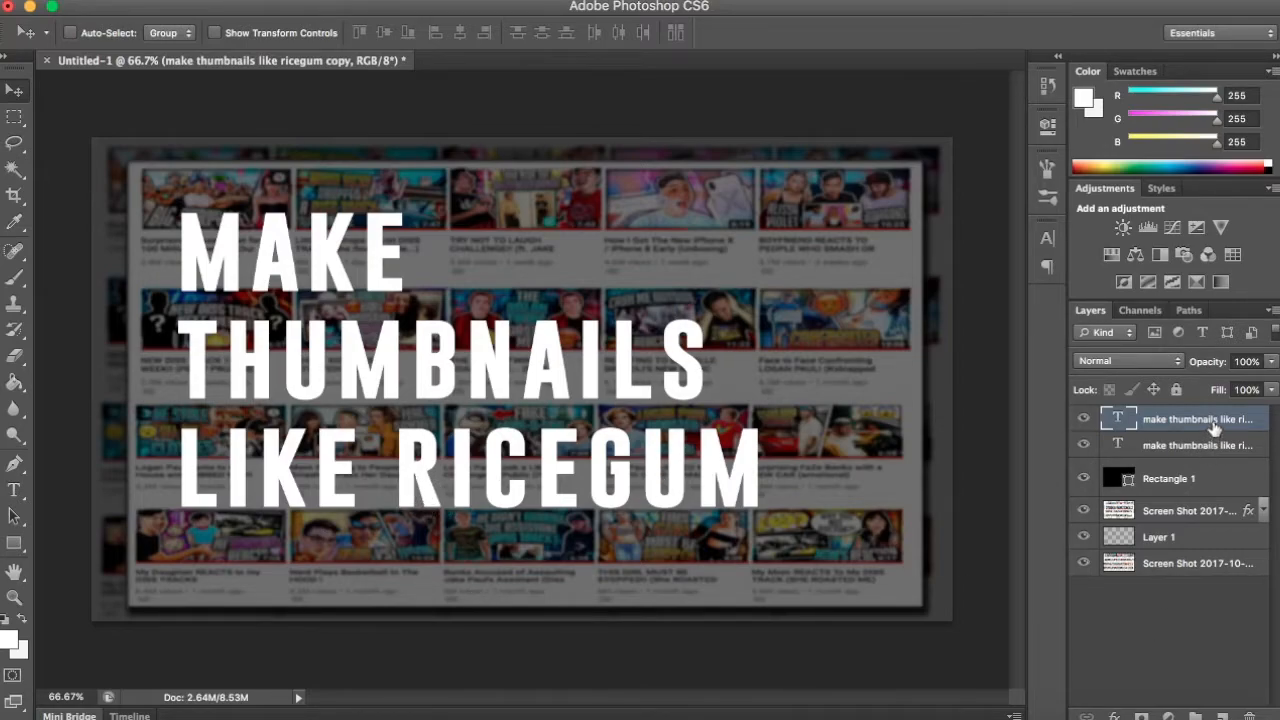
key(super+j)
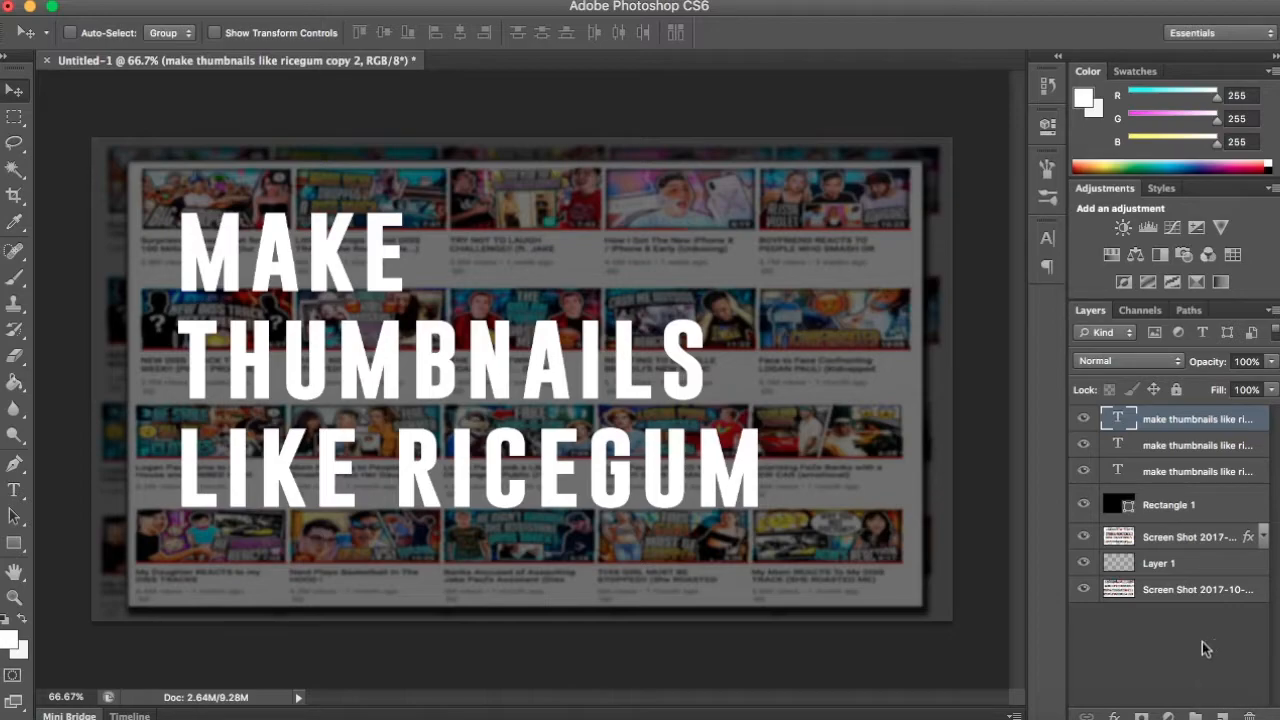
- Delete every word except "THUMBNAILS" from the topmost title copy and hide that layer
click(14, 490)
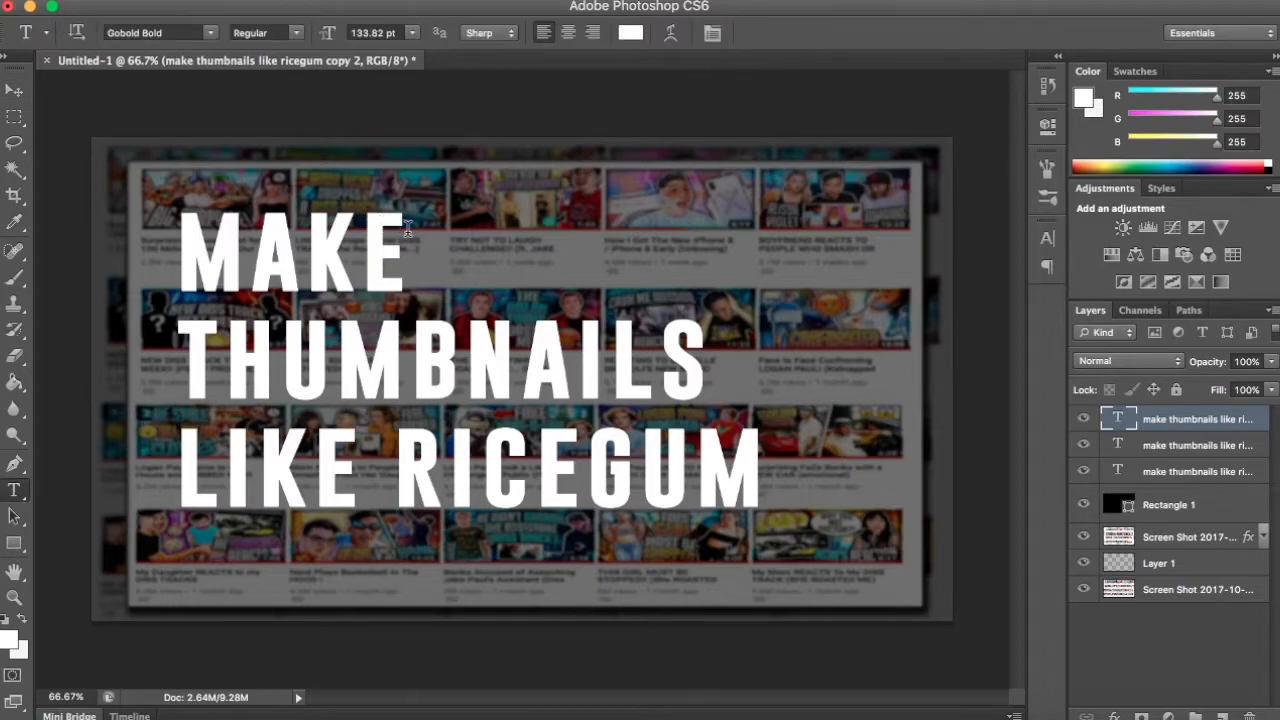
drag(401, 230, 144, 240)
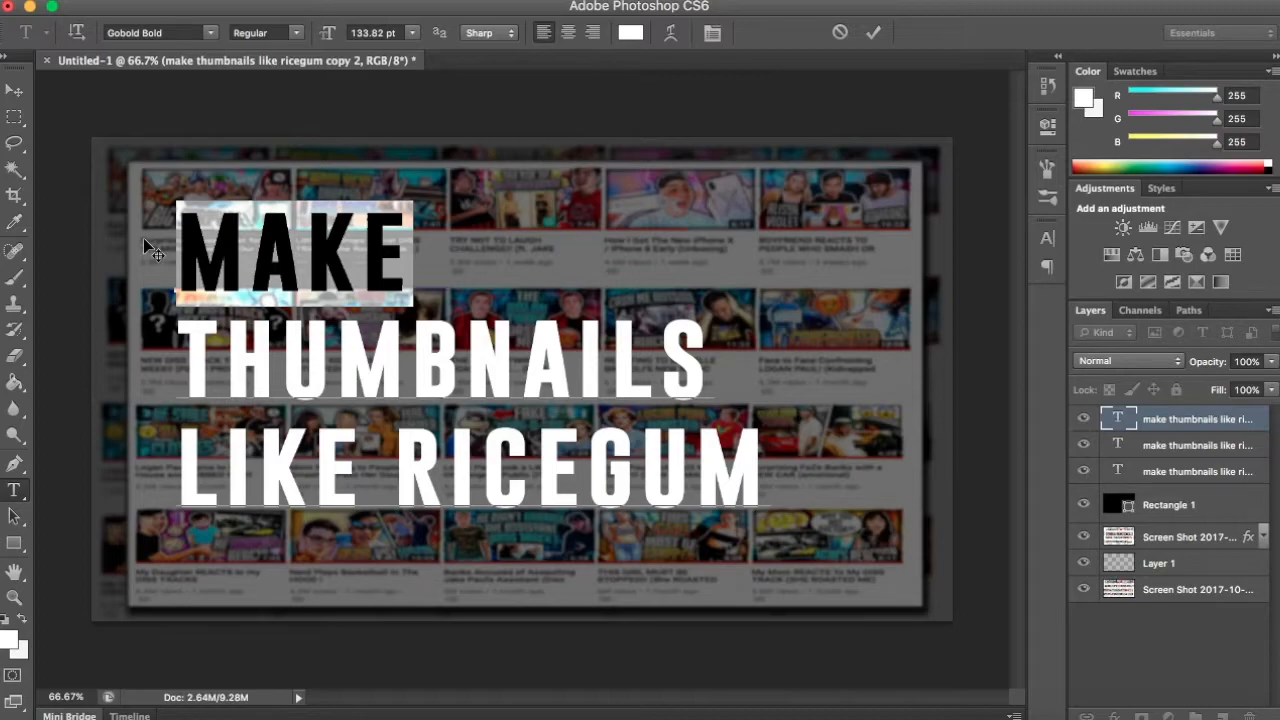
click(309, 391)
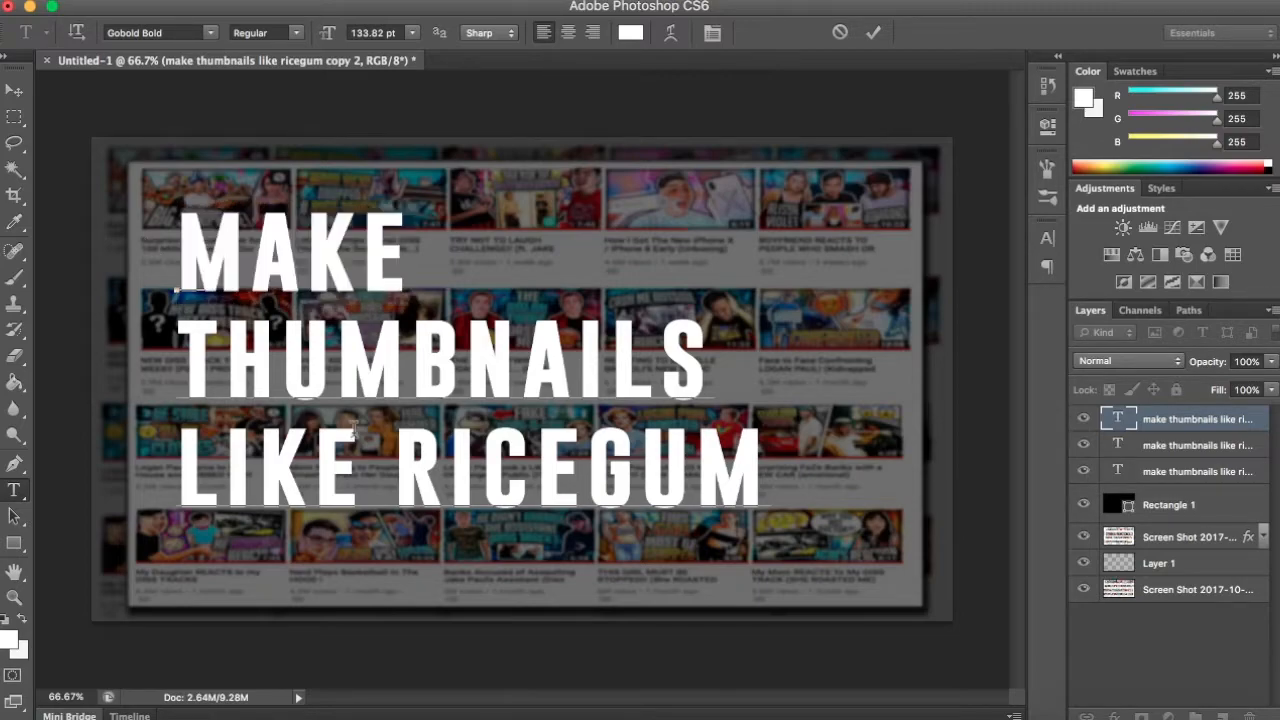
drag(364, 487, 178, 430)
key(BackSpace)
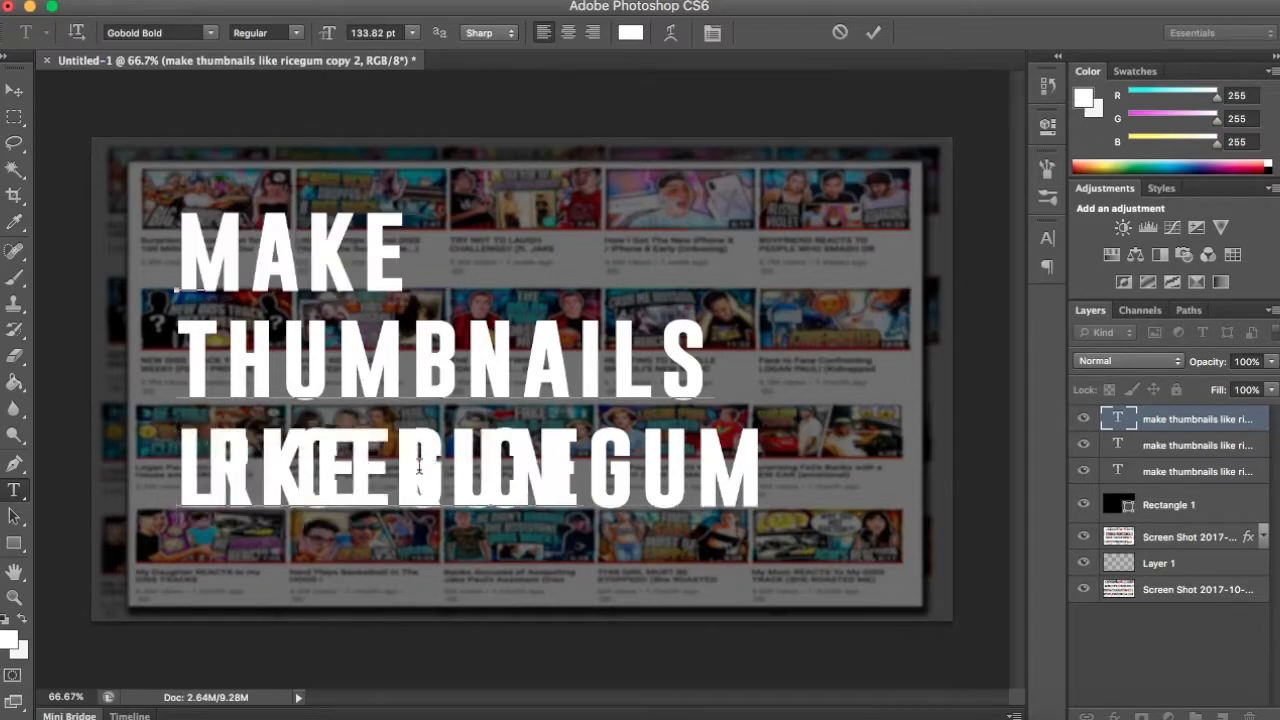
drag(593, 481, 178, 465)
key(BackSpace)
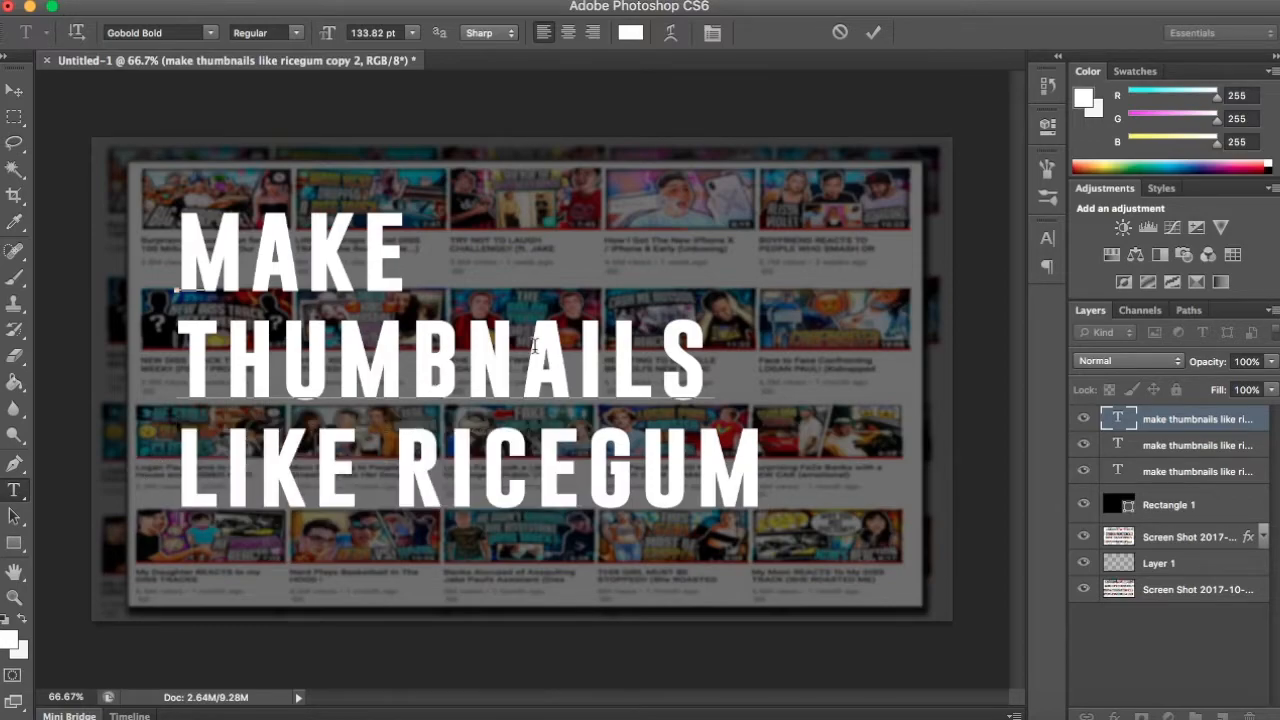
click(1248, 432)
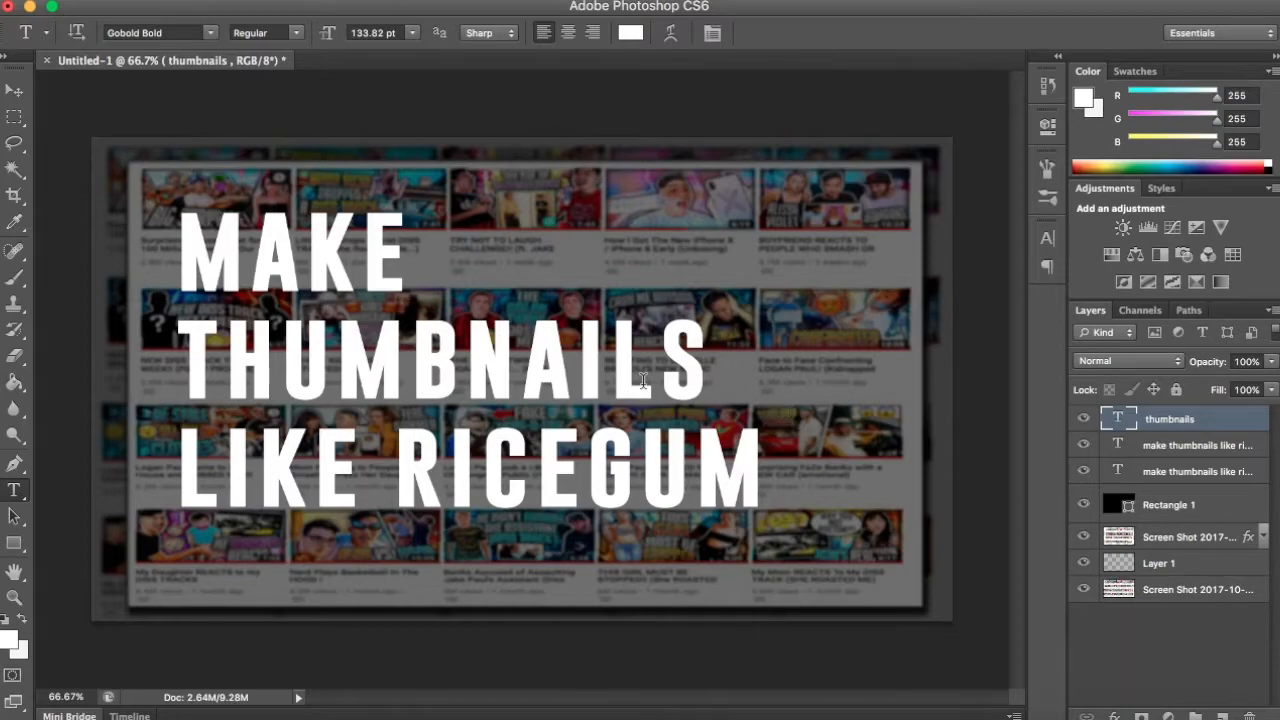
click(1083, 419)
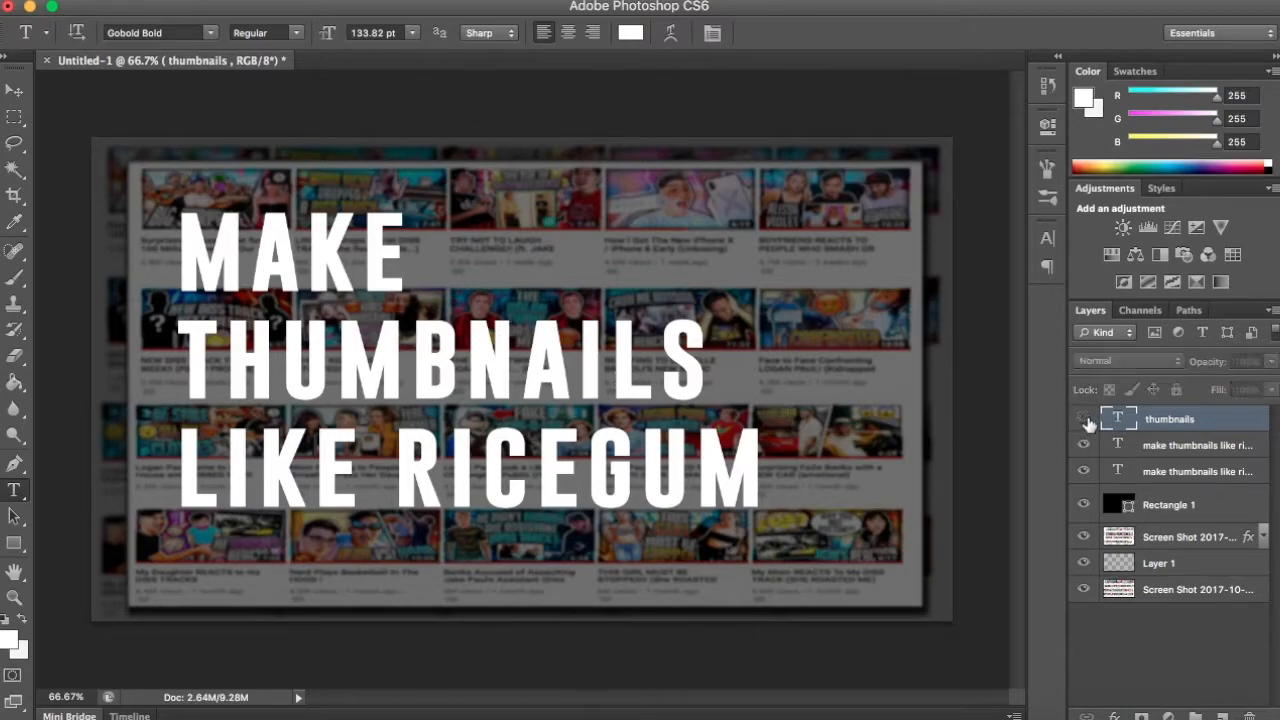
- Remove "THUMBNAILS" and "RICEGUM" from the middle title copy, leaving "MAKE" and "LIKE", and hide that layer
click(1243, 451)
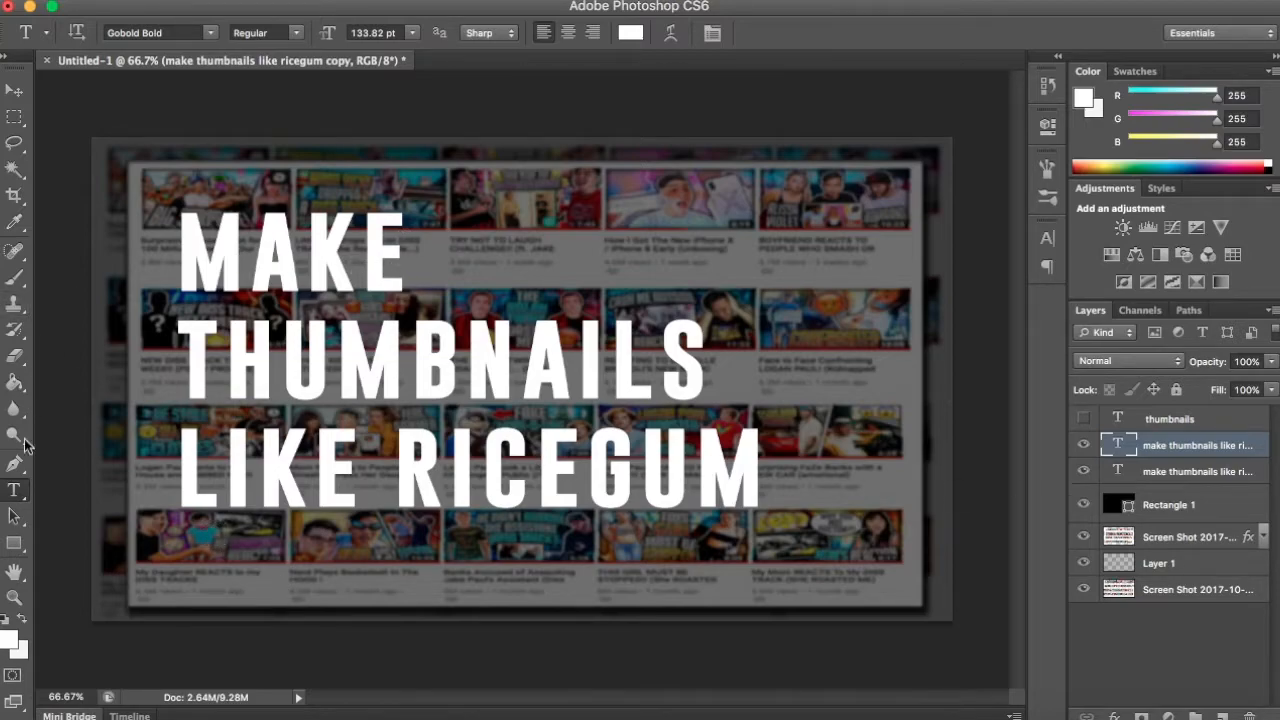
drag(178, 350, 772, 322)
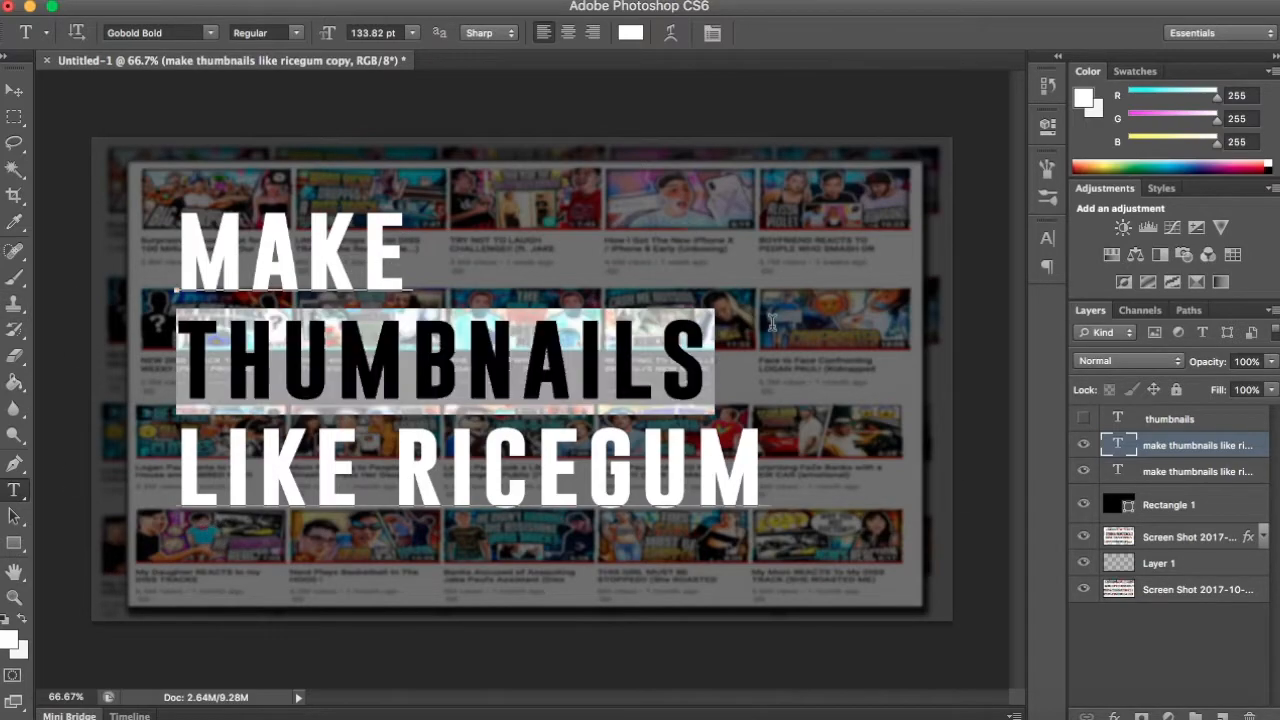
click(772, 322)
drag(396, 470, 798, 480)
click(802, 480)
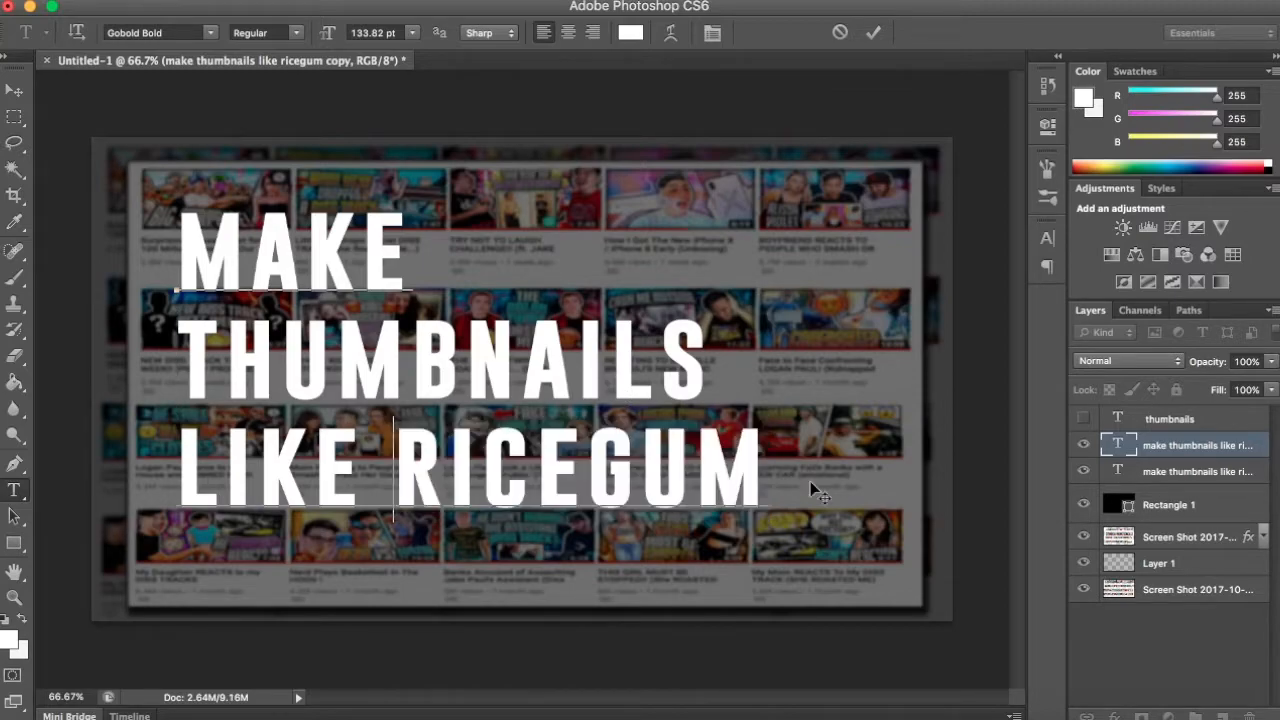
click(1204, 450)
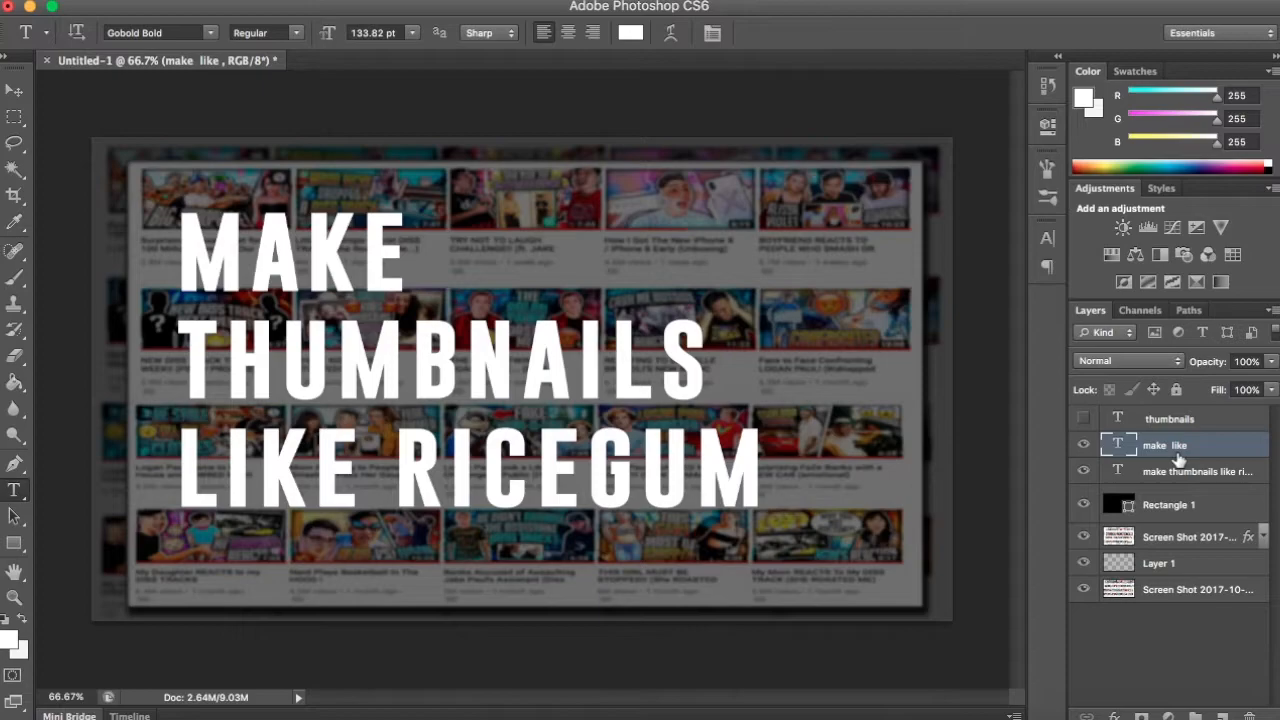
click(1084, 447)
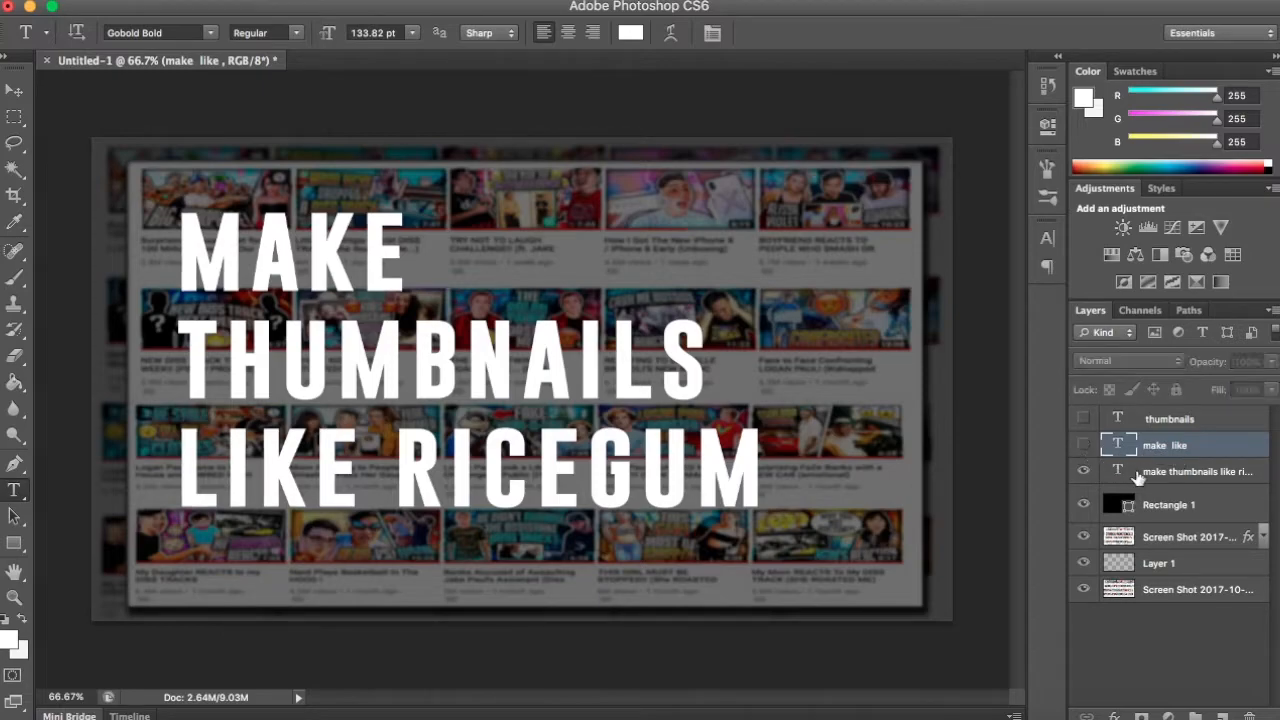
- Delete "MAKE", "THUMBNAILS" and "LIKE" from the original title layer, leaving only "RICEGUM"
click(1175, 479)
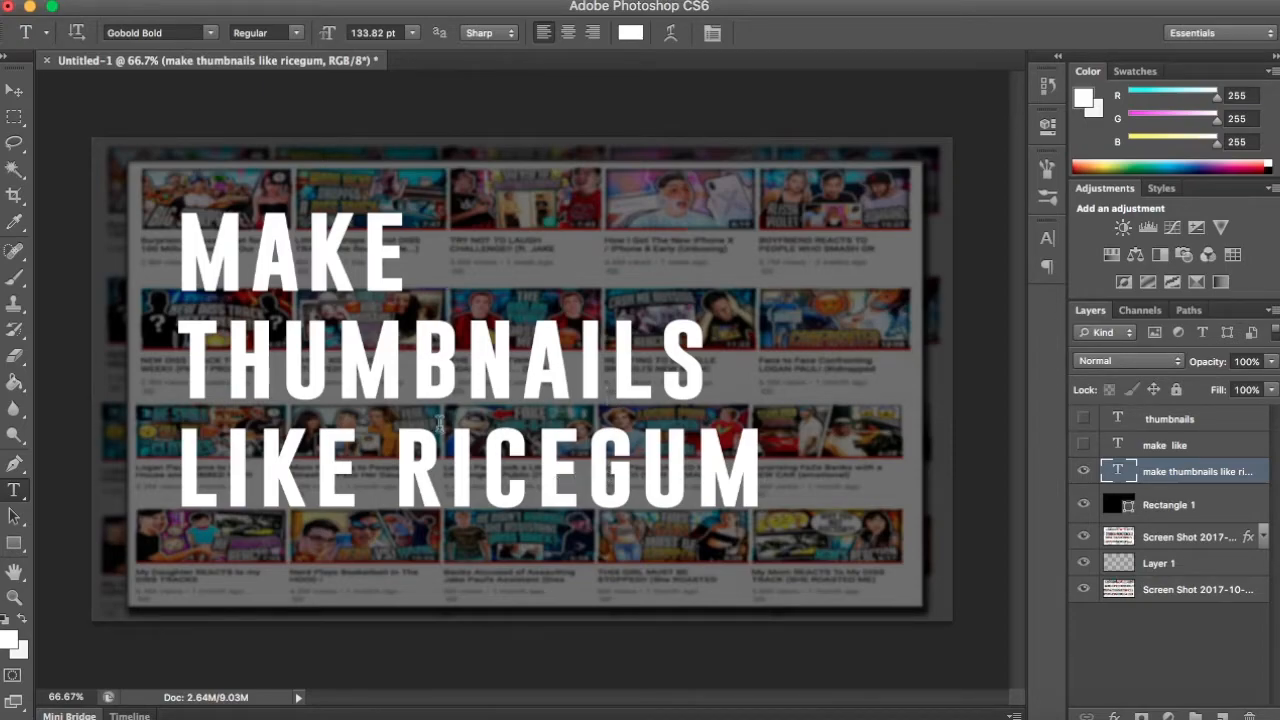
drag(398, 452, 118, 460)
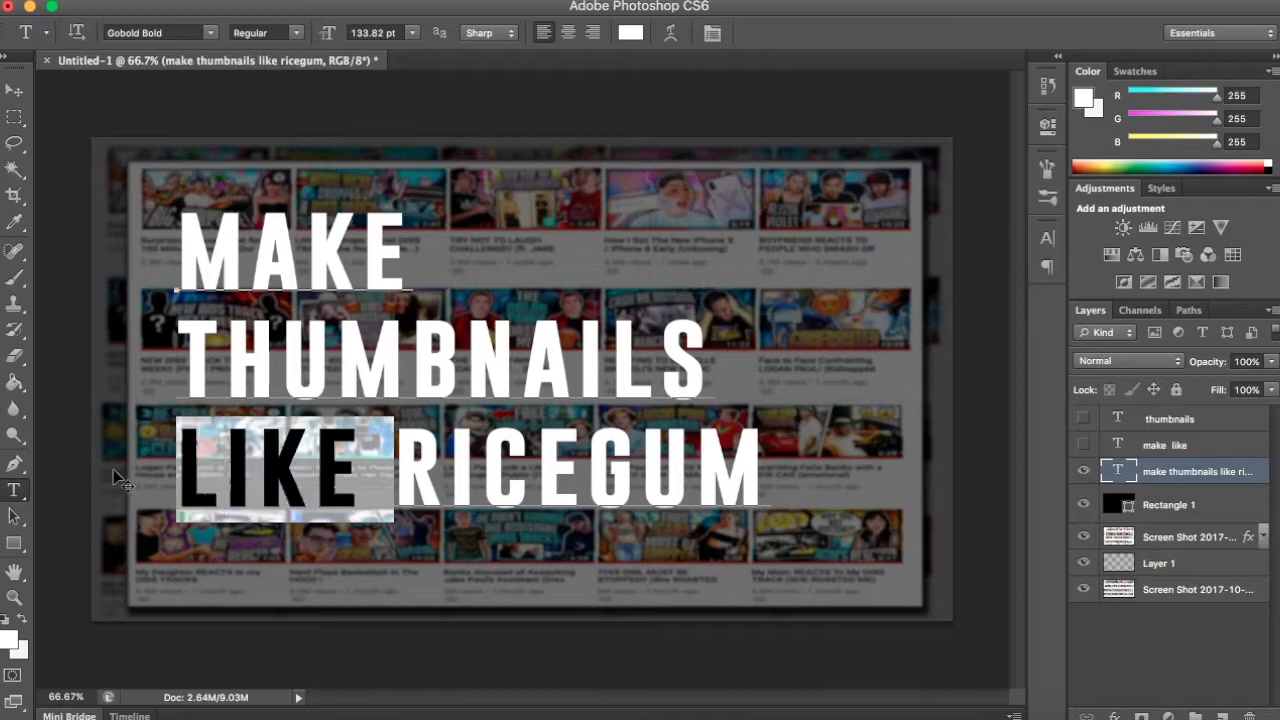
key(BackSpace)
drag(703, 390, 81, 340)
key(BackSpace)
drag(412, 258, 93, 224)
key(BackSpace)
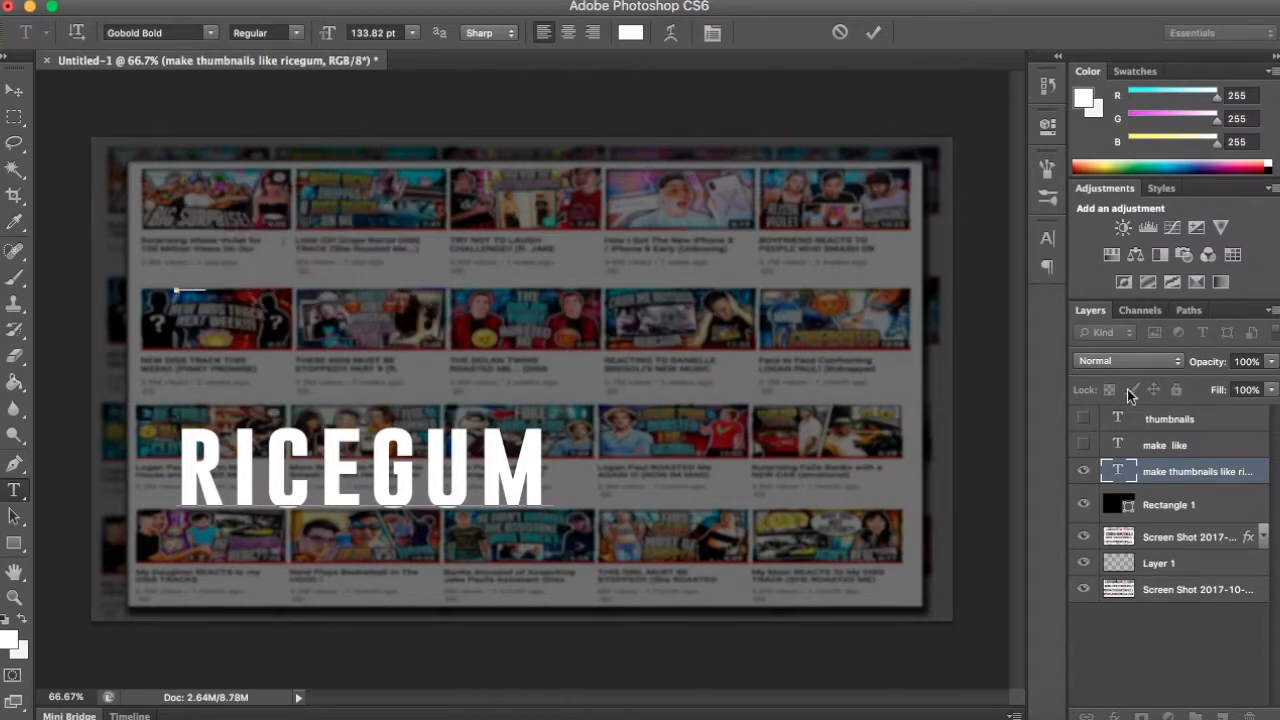
click(1165, 472)
- Show the two hidden text layers again and move "RICEGUM" to the right of "LIKE", leaving no layer selected
click(1084, 444)
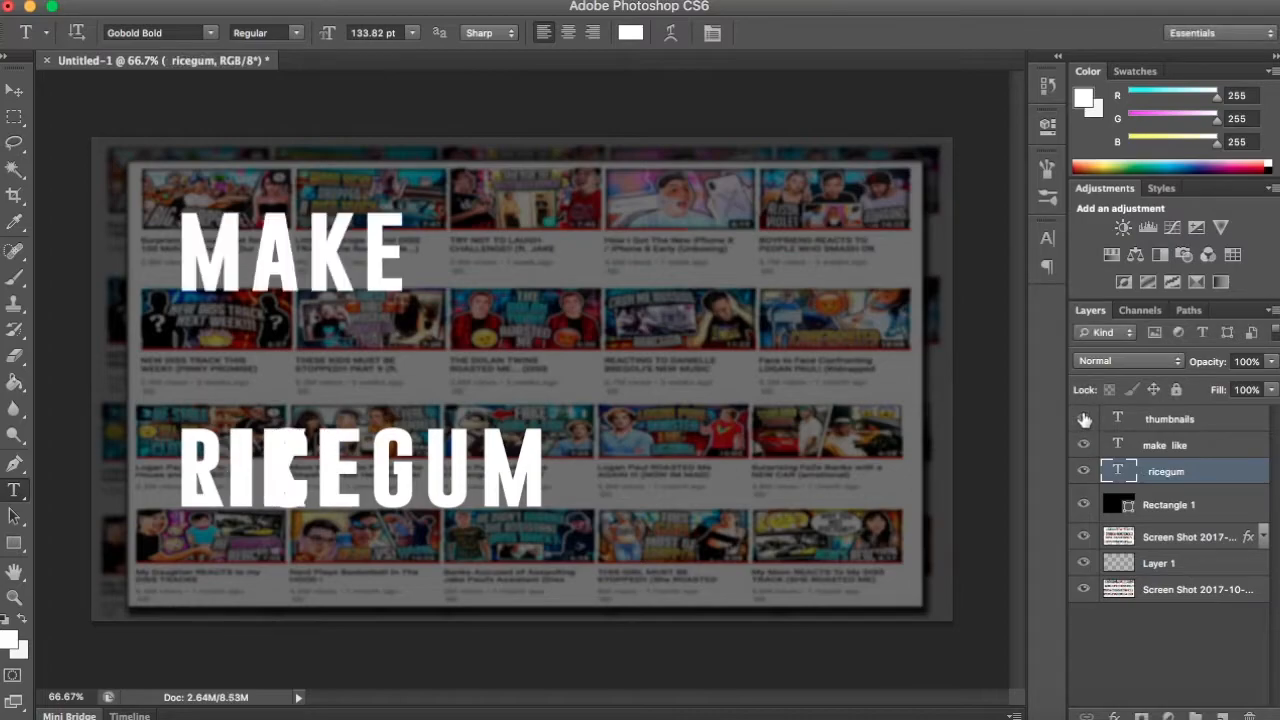
click(1084, 419)
click(14, 90)
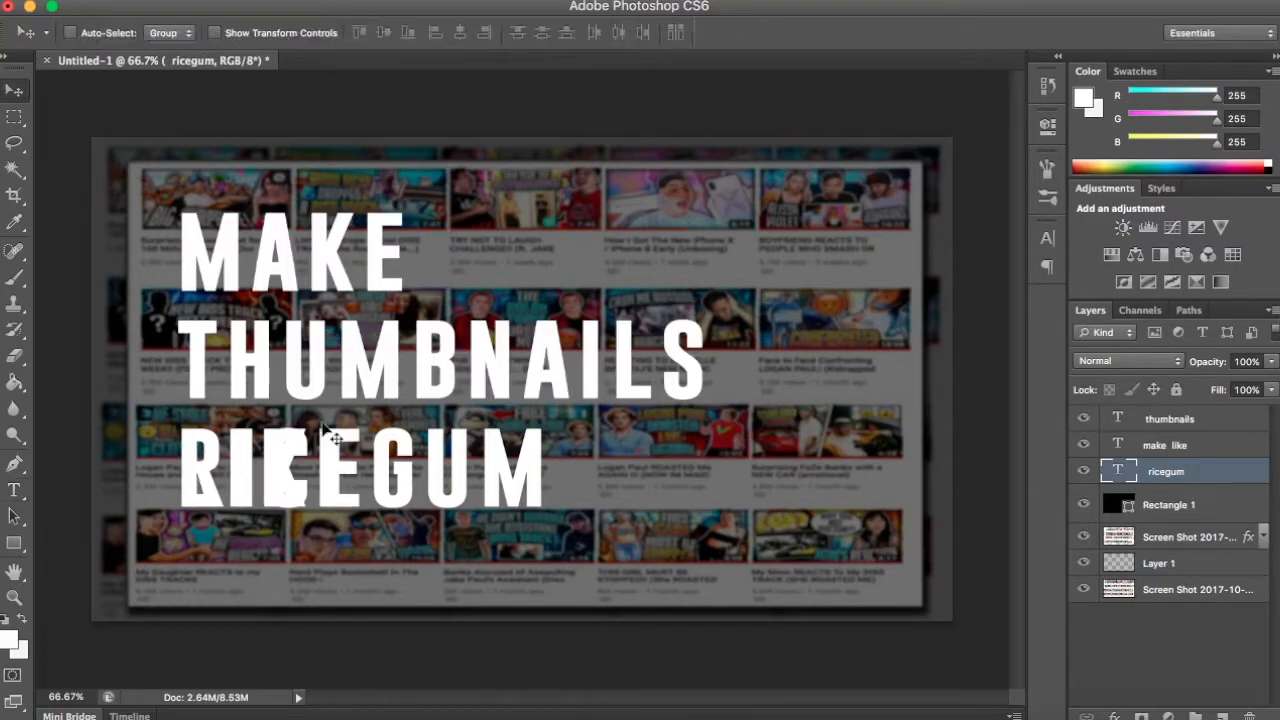
drag(442, 510, 637, 510)
click(1190, 655)
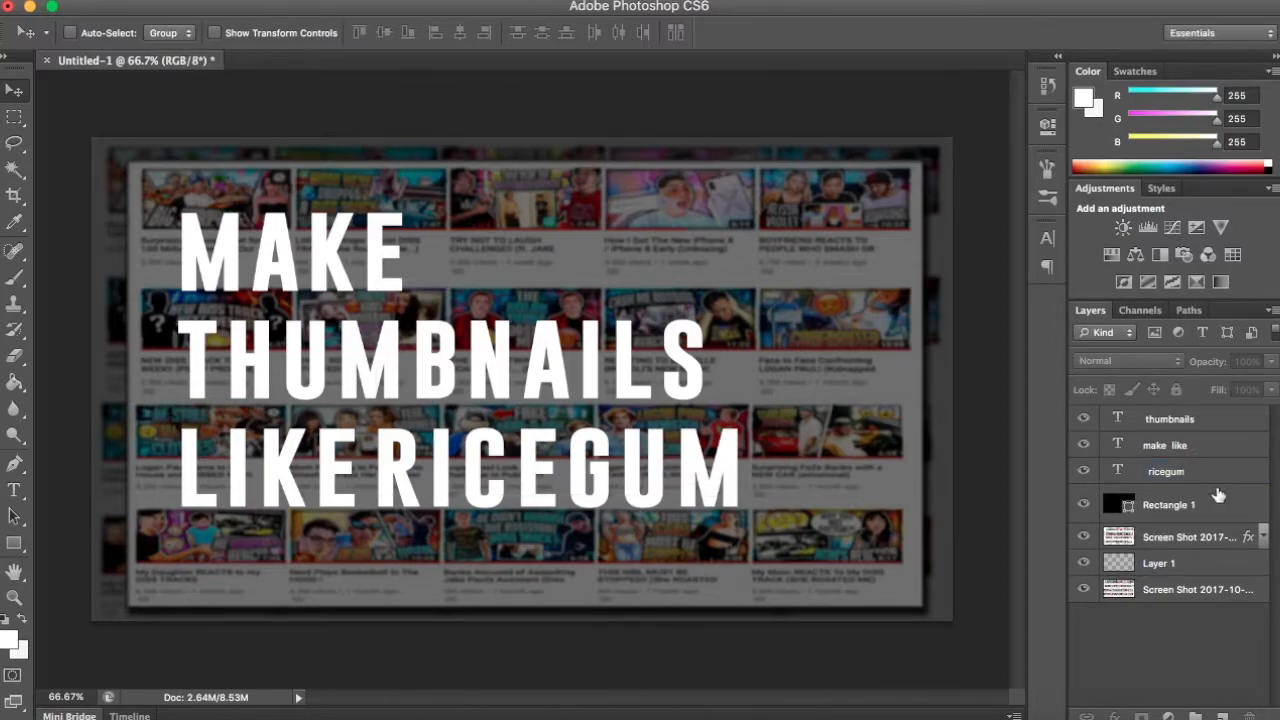
- Move the "thumbnails" layer below the "make like" layer and add a Gradient Overlay to it
drag(1228, 416, 1239, 459)
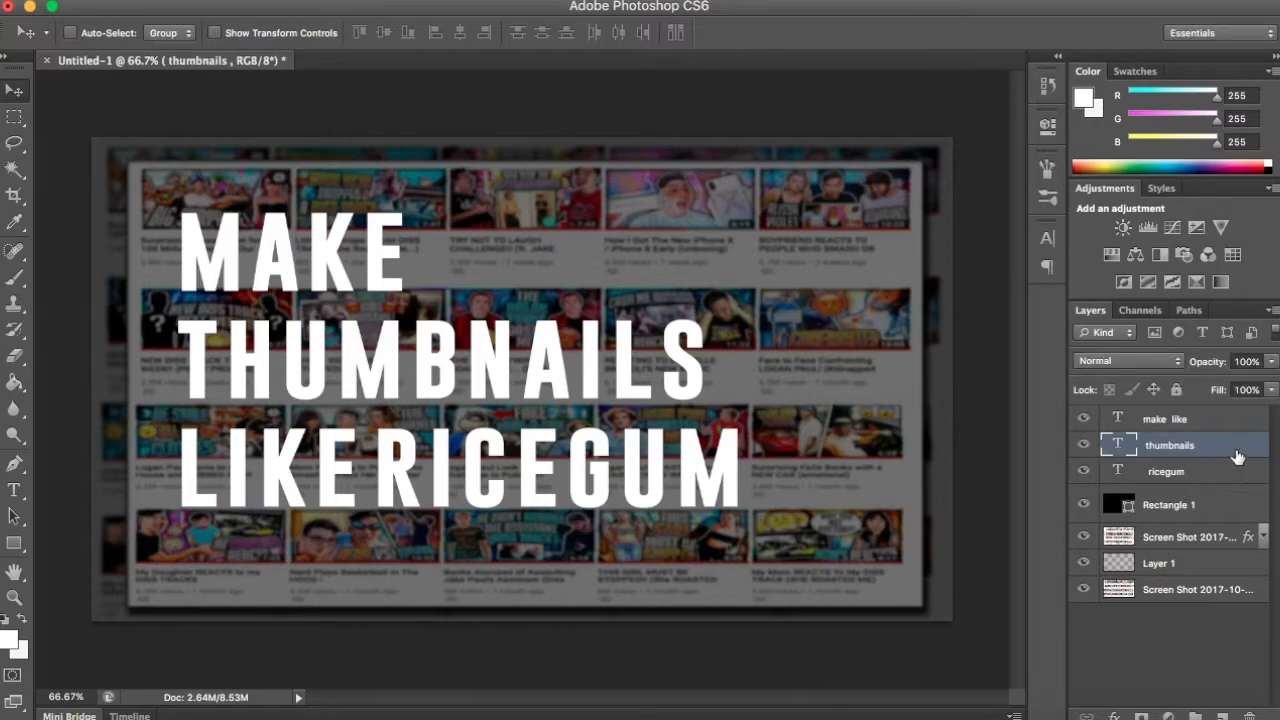
double_click(1220, 458)
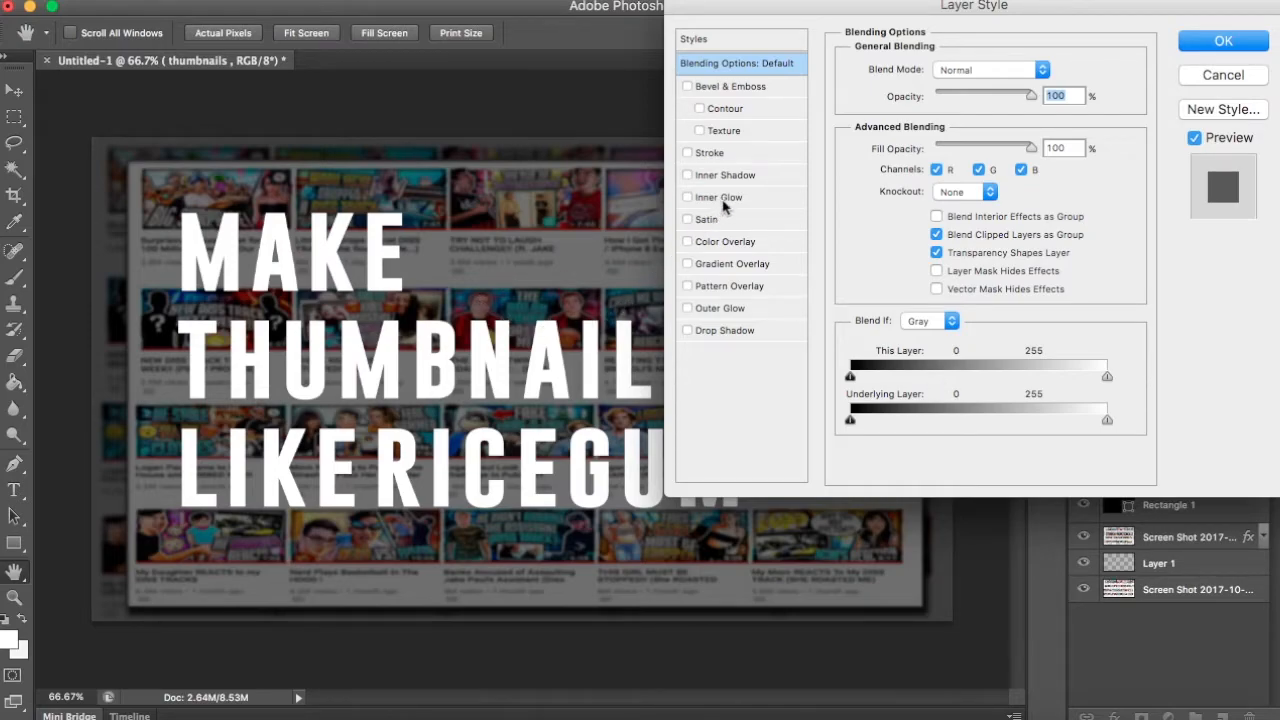
click(723, 263)
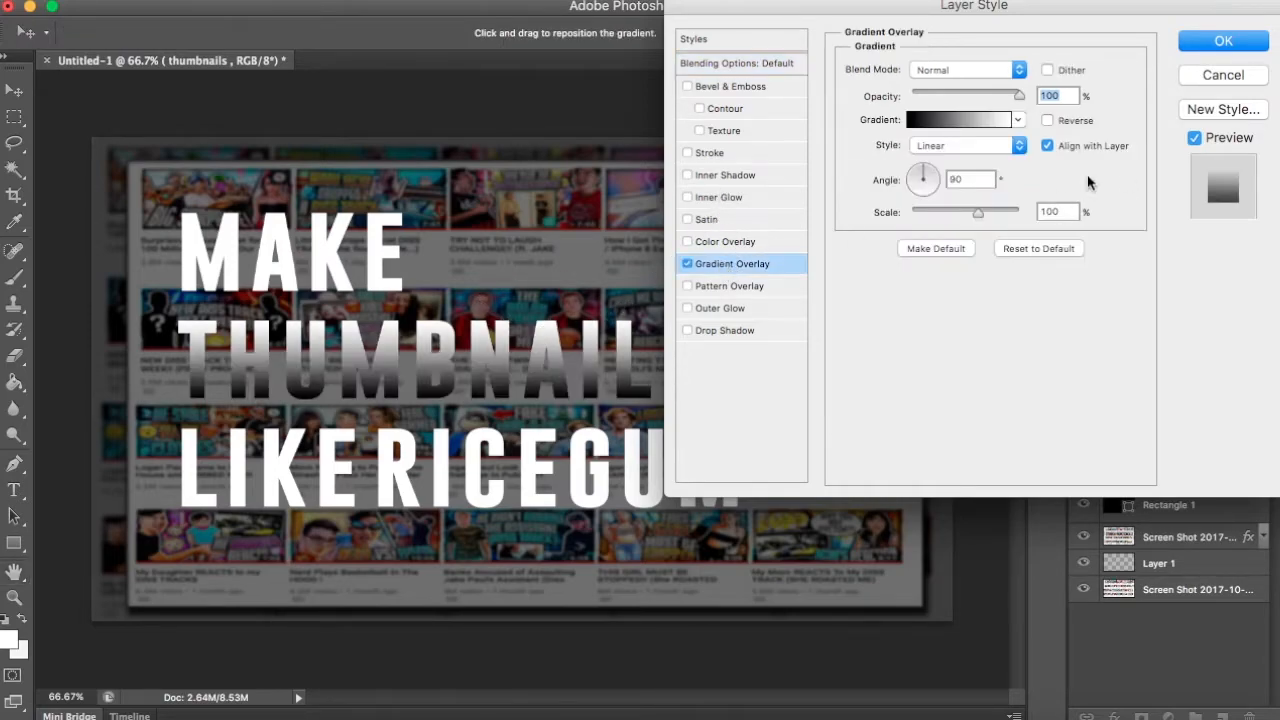
- Change the black stop of the "THUMBNAILS" gradient to blue 0012ff, copy the hex code and apply the layer style
click(967, 121)
click(857, 455)
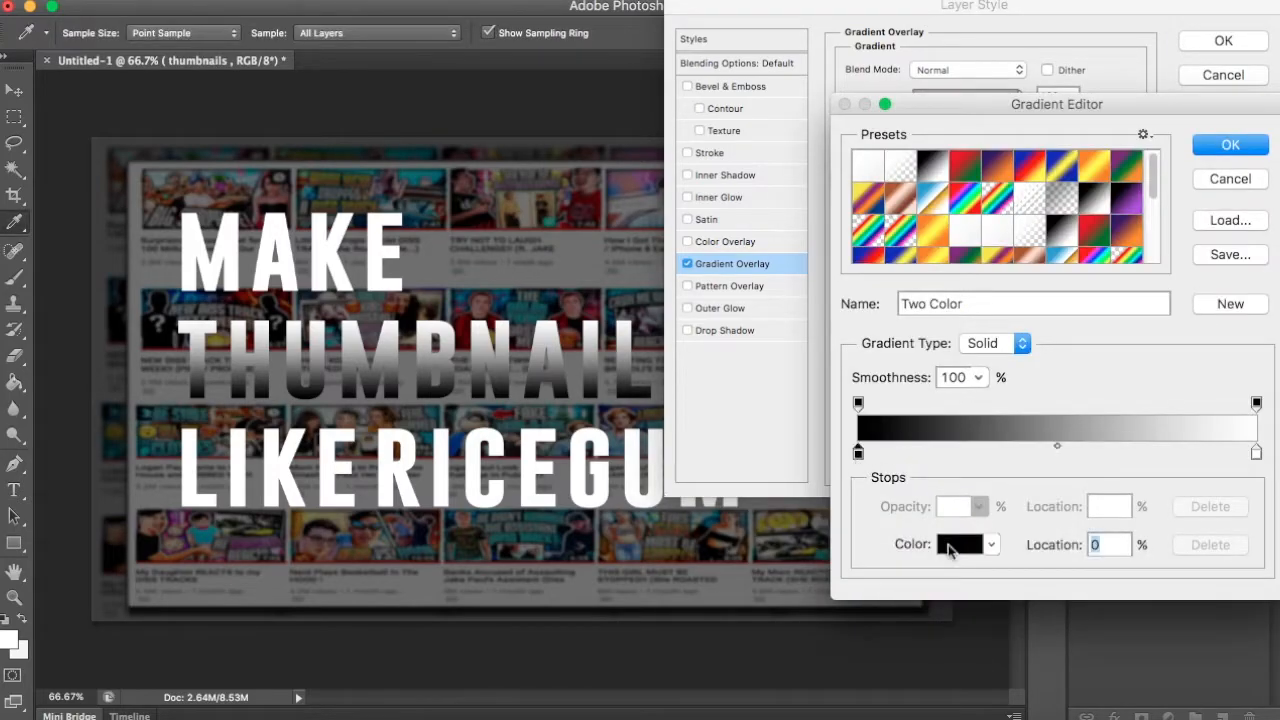
click(955, 546)
click(881, 280)
drag(829, 265, 892, 132)
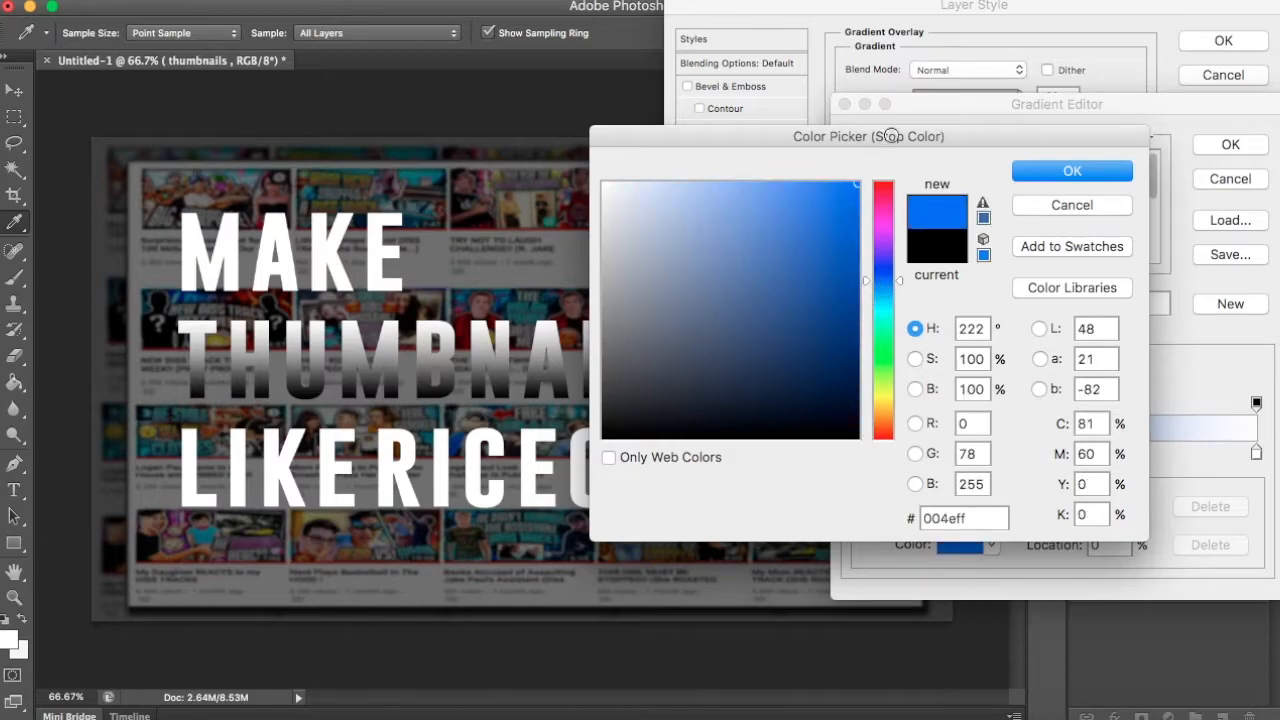
click(887, 269)
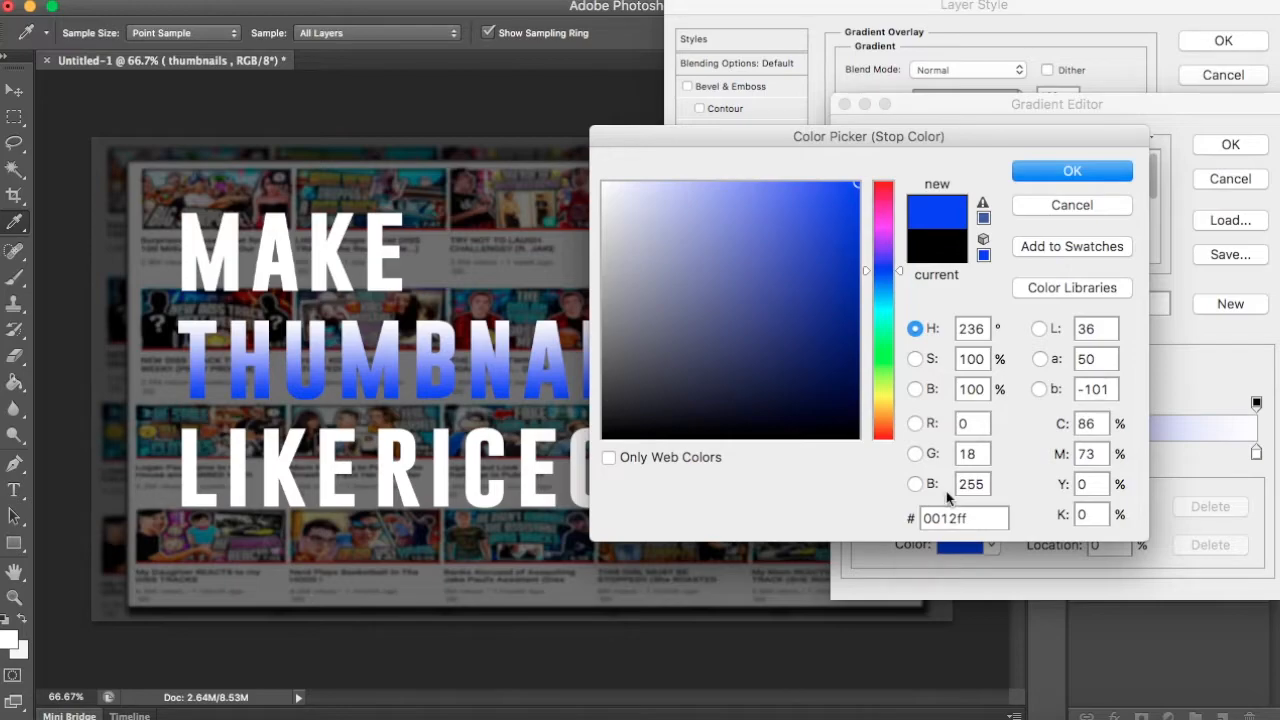
drag(963, 518, 875, 528)
key(super+c)
click(1083, 172)
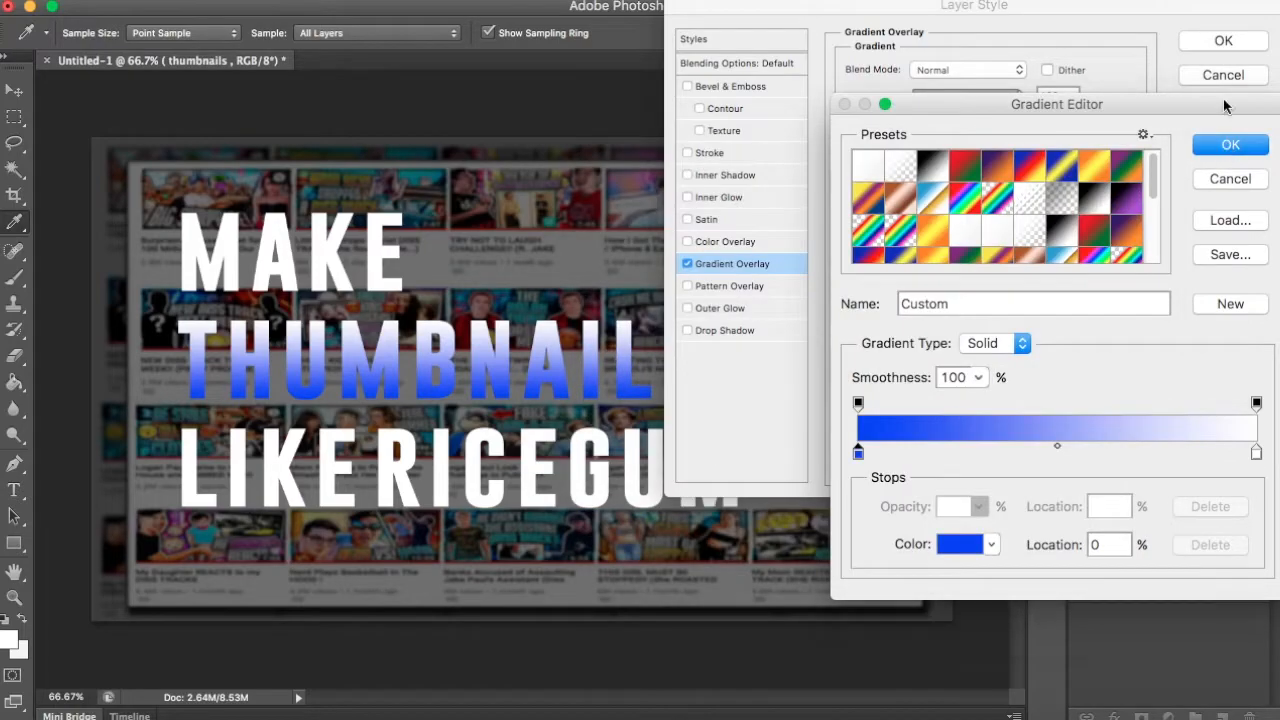
click(1230, 144)
click(1224, 42)
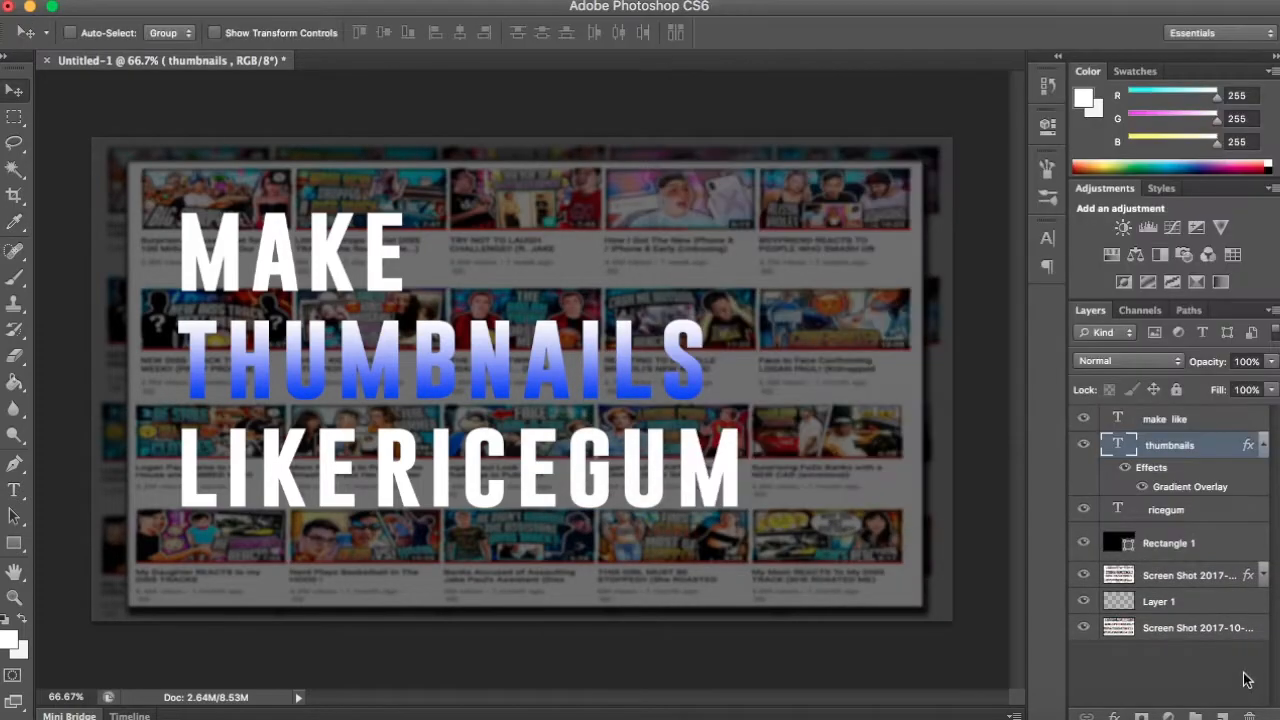
- Add a Gradient Overlay to the "ricegum" layer, replacing the black stop with the copied blue 0012ff
click(1250, 512)
double_click(1250, 514)
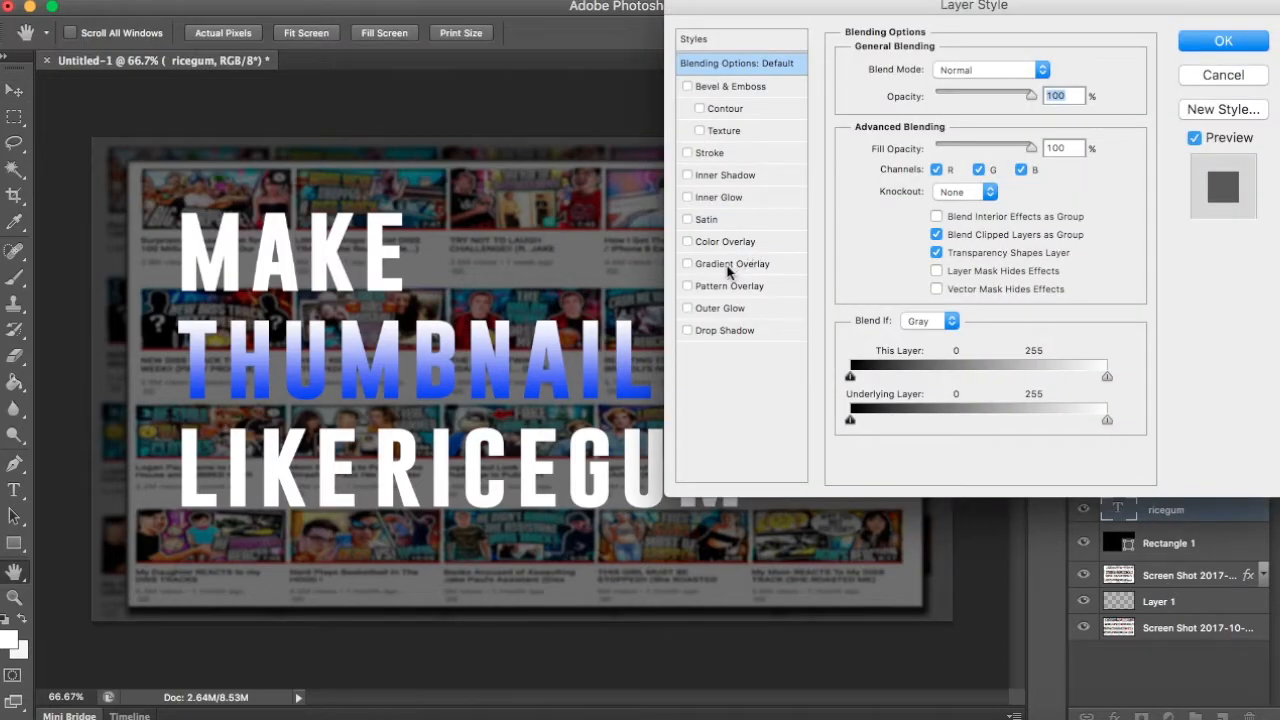
click(728, 265)
click(964, 124)
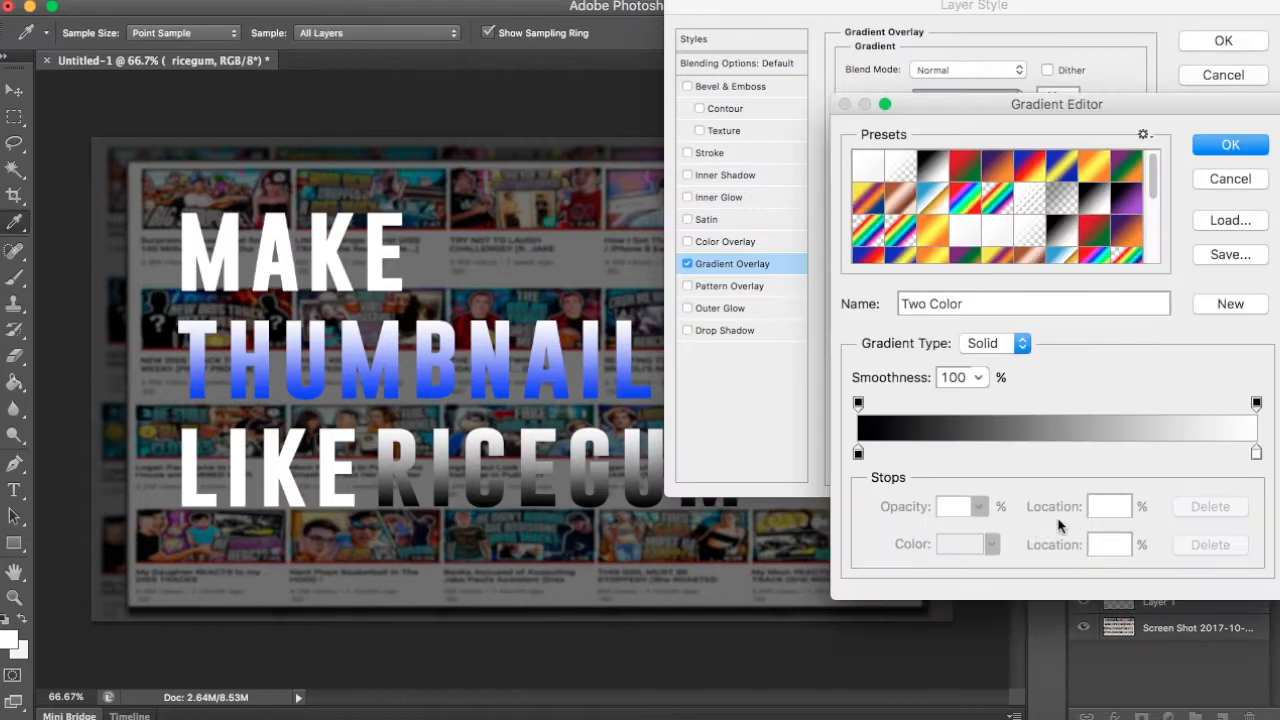
click(859, 455)
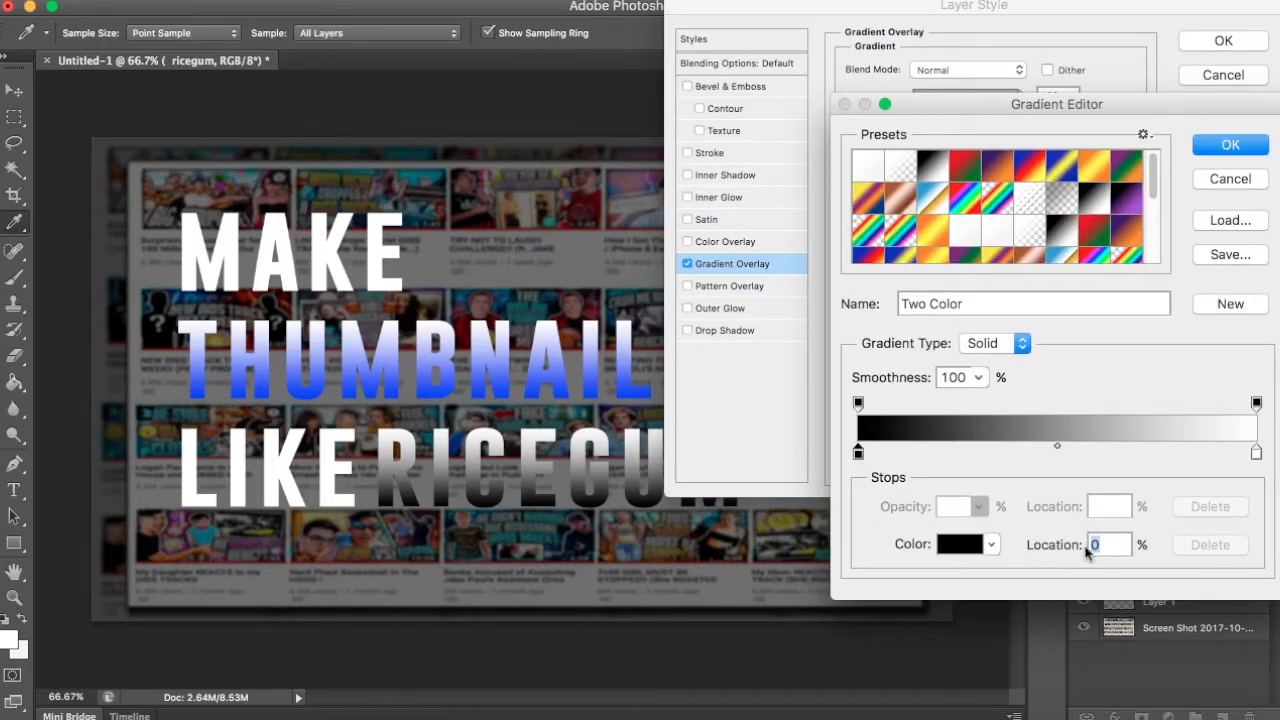
click(960, 550)
click(985, 516)
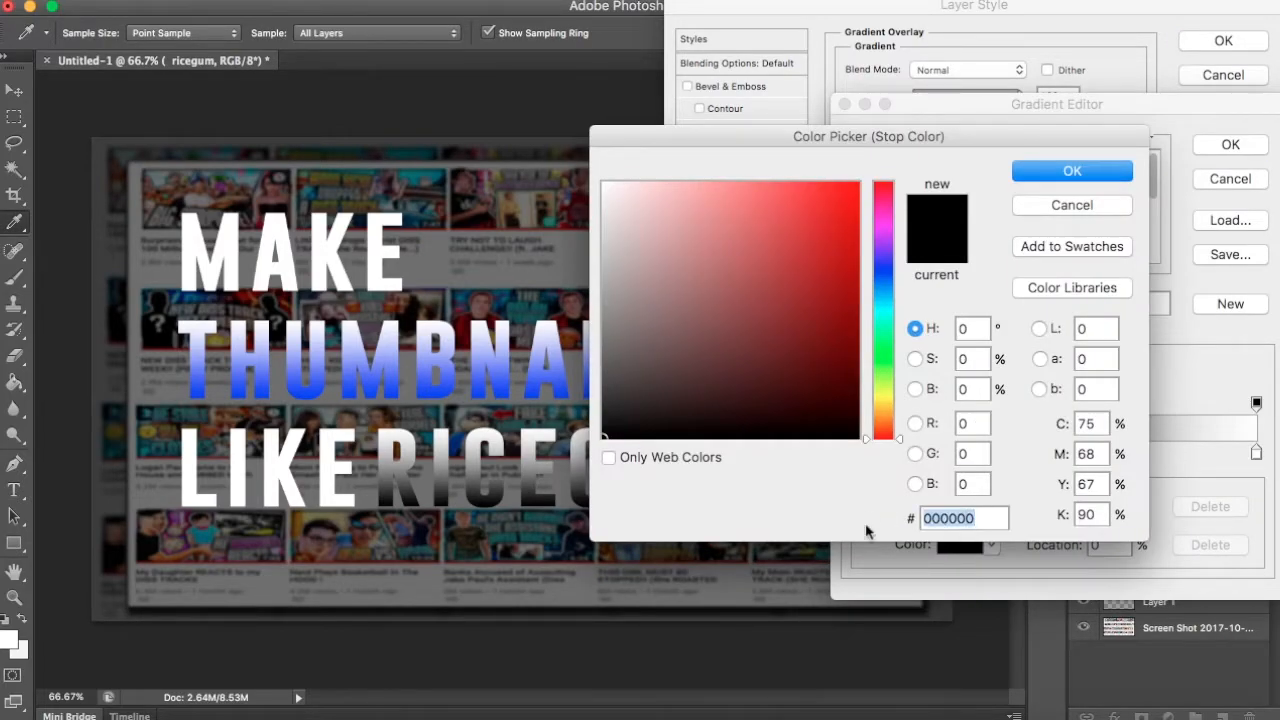
key(super+v)
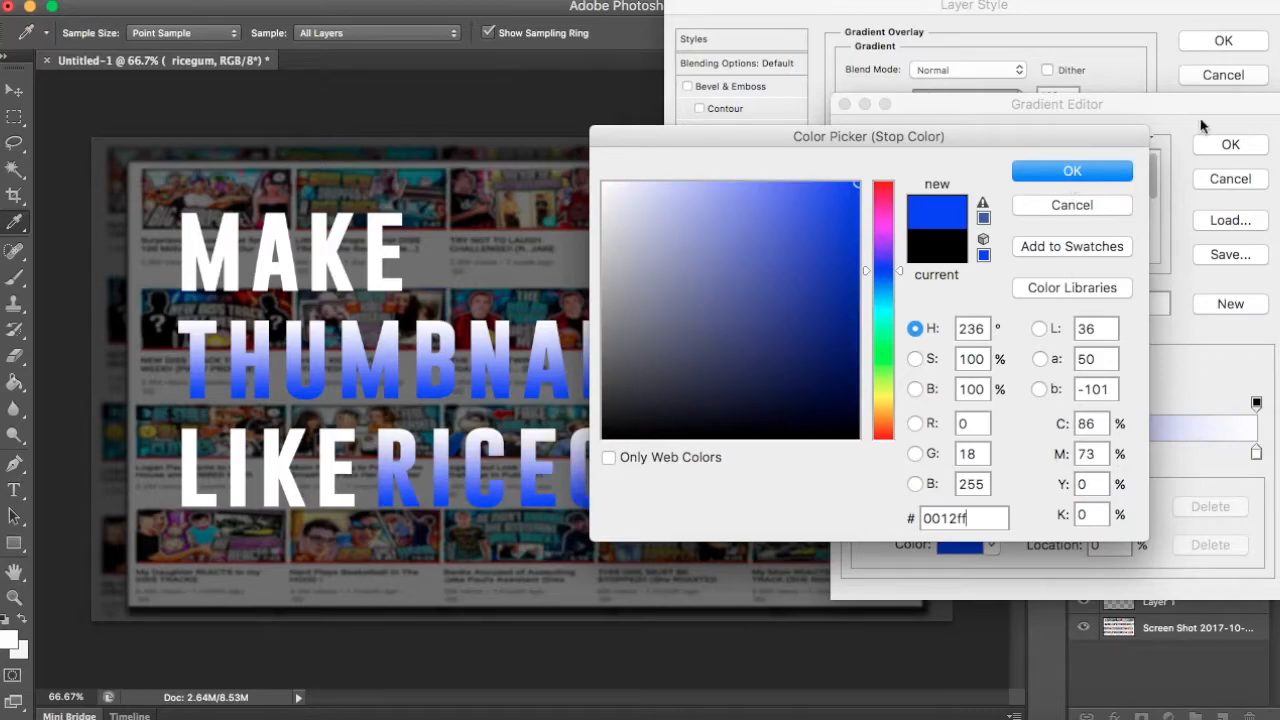
click(1072, 176)
click(1229, 144)
click(1222, 43)
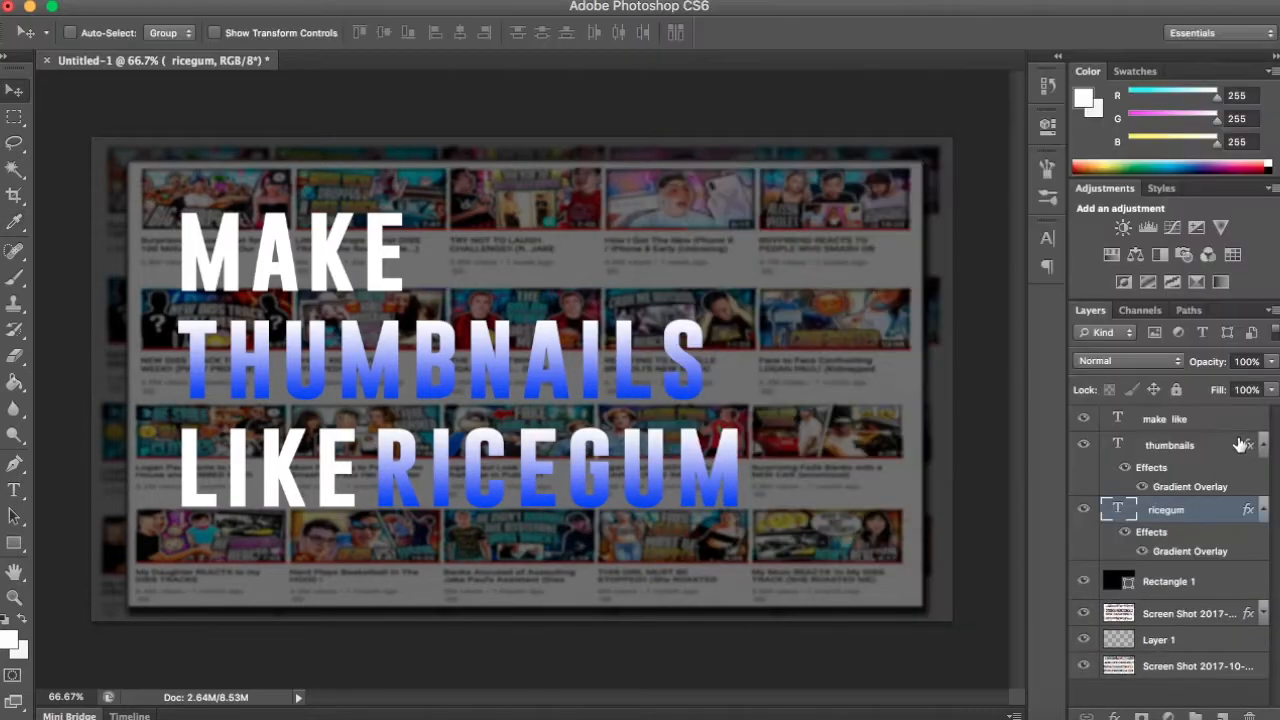
- Change the white stop of the "THUMBNAILS" gradient to cyan 00d8ff, copy the hex code and apply the layer style
click(1224, 448)
double_click(1224, 448)
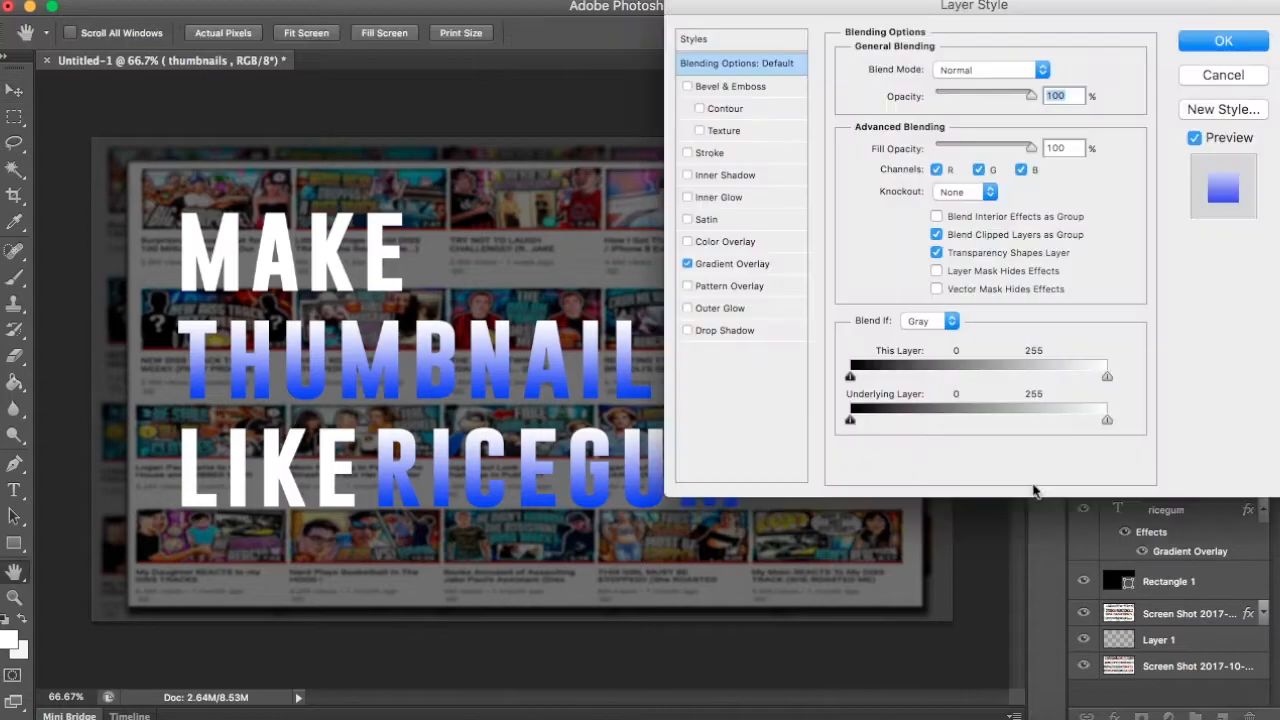
click(751, 263)
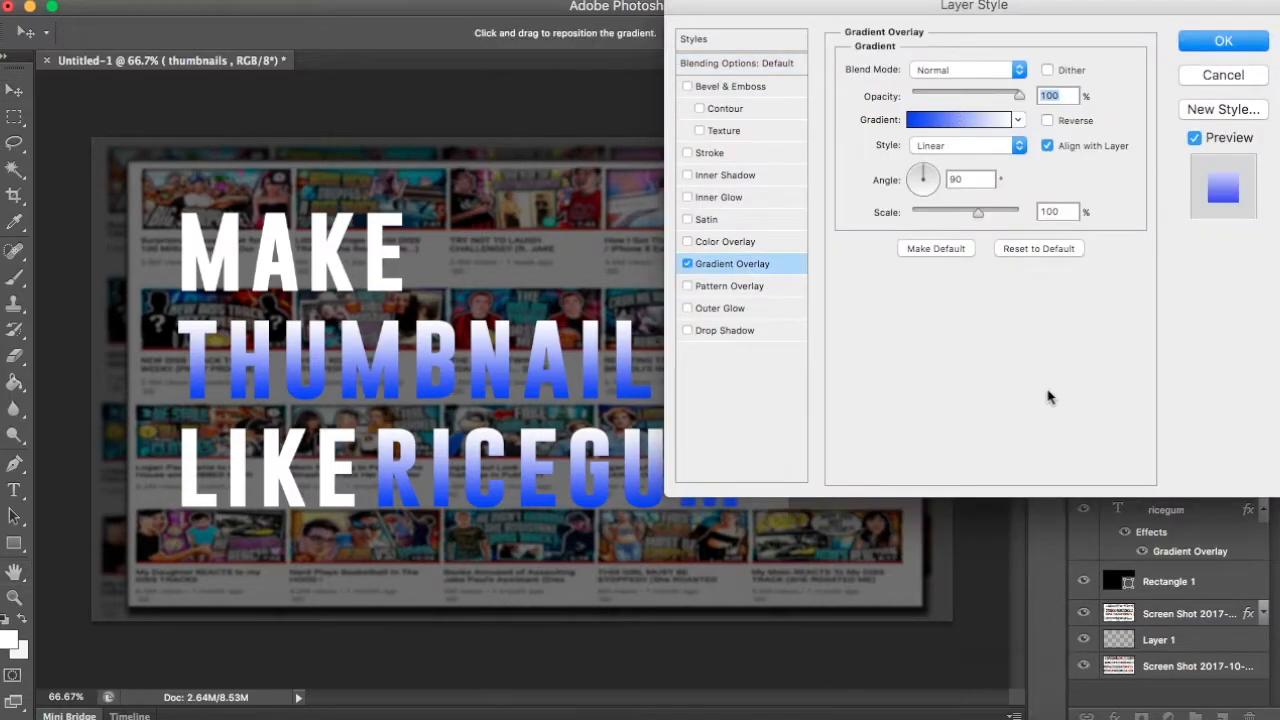
click(958, 119)
click(1256, 453)
click(958, 544)
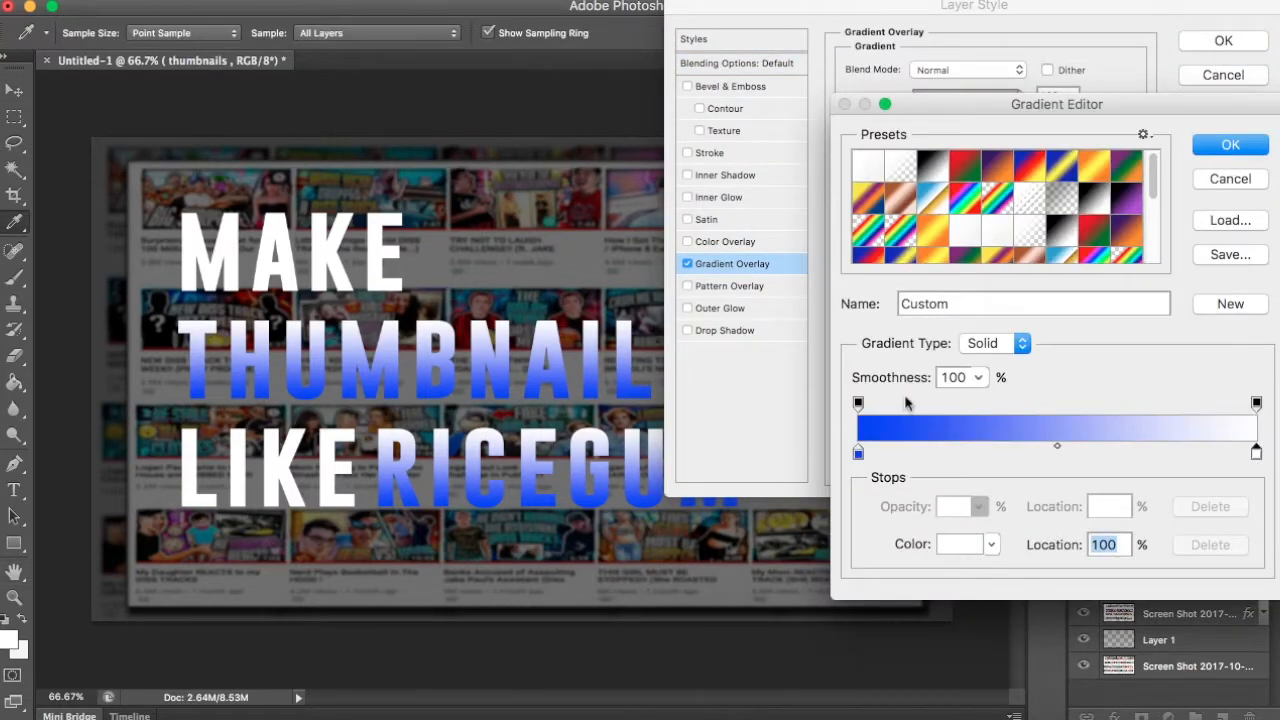
click(881, 297)
drag(815, 275, 881, 127)
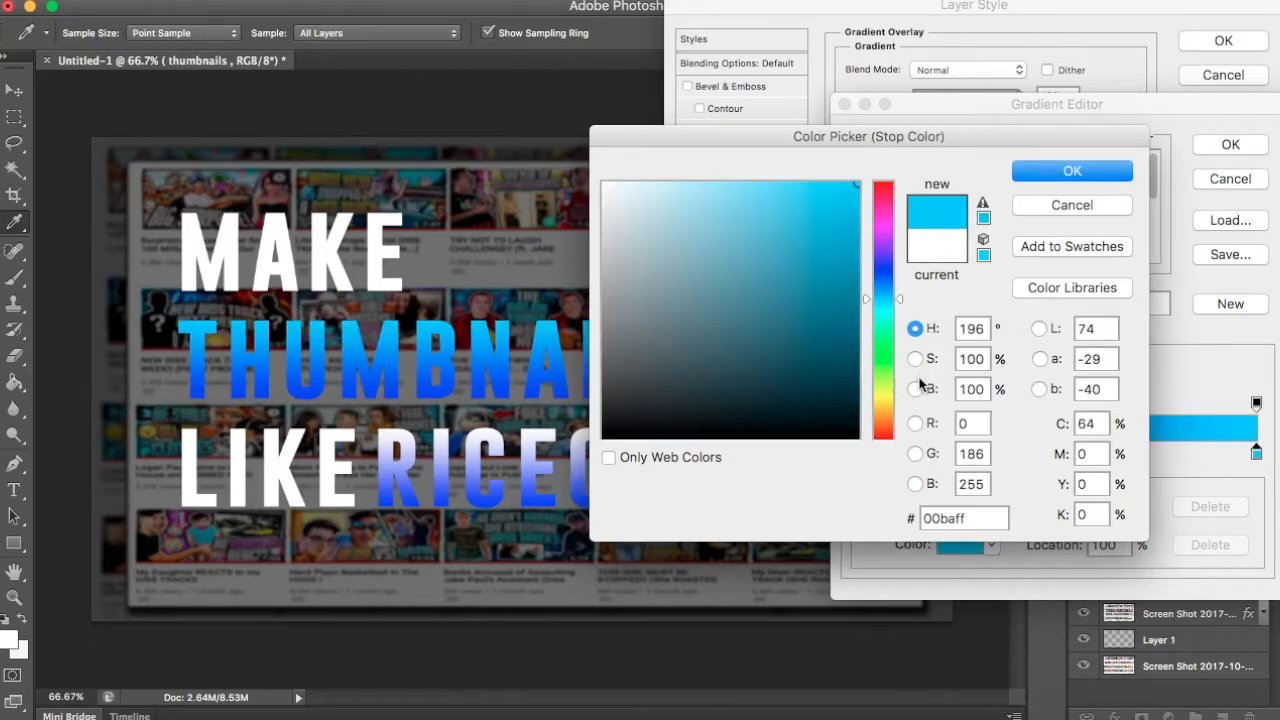
click(888, 302)
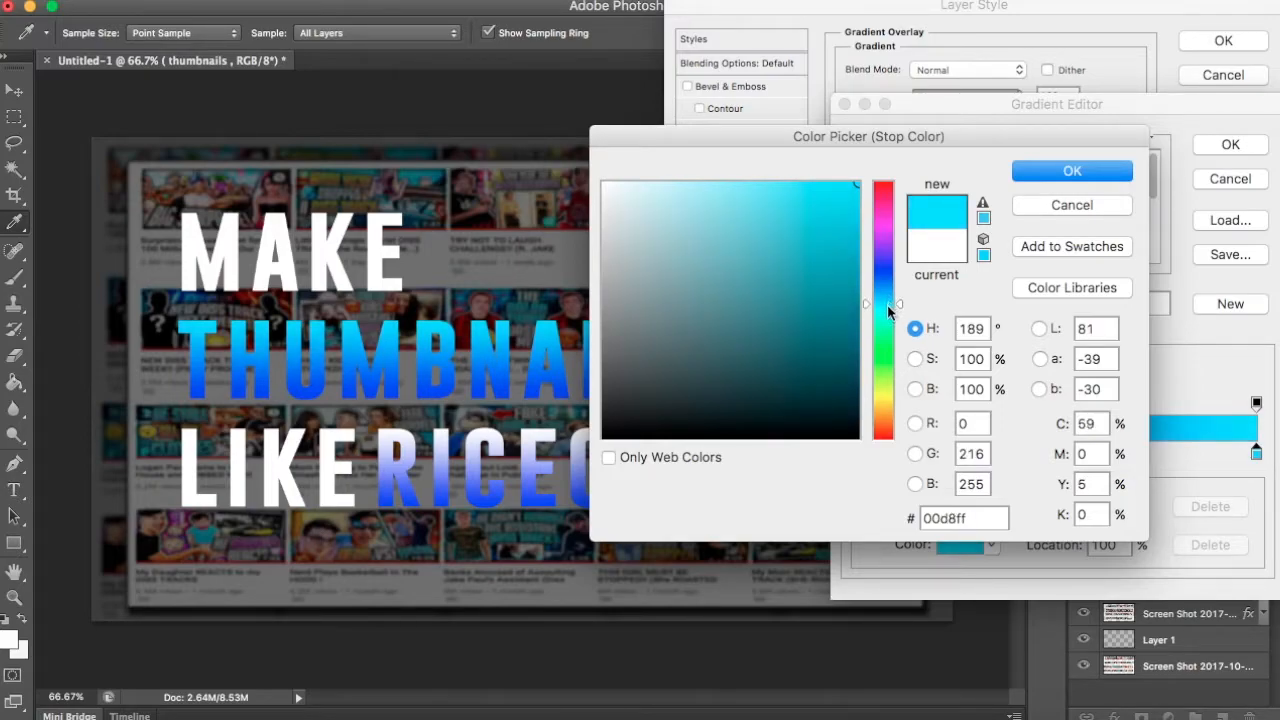
drag(990, 511, 869, 513)
key(super+c)
key(Return)
click(1230, 142)
click(1222, 40)
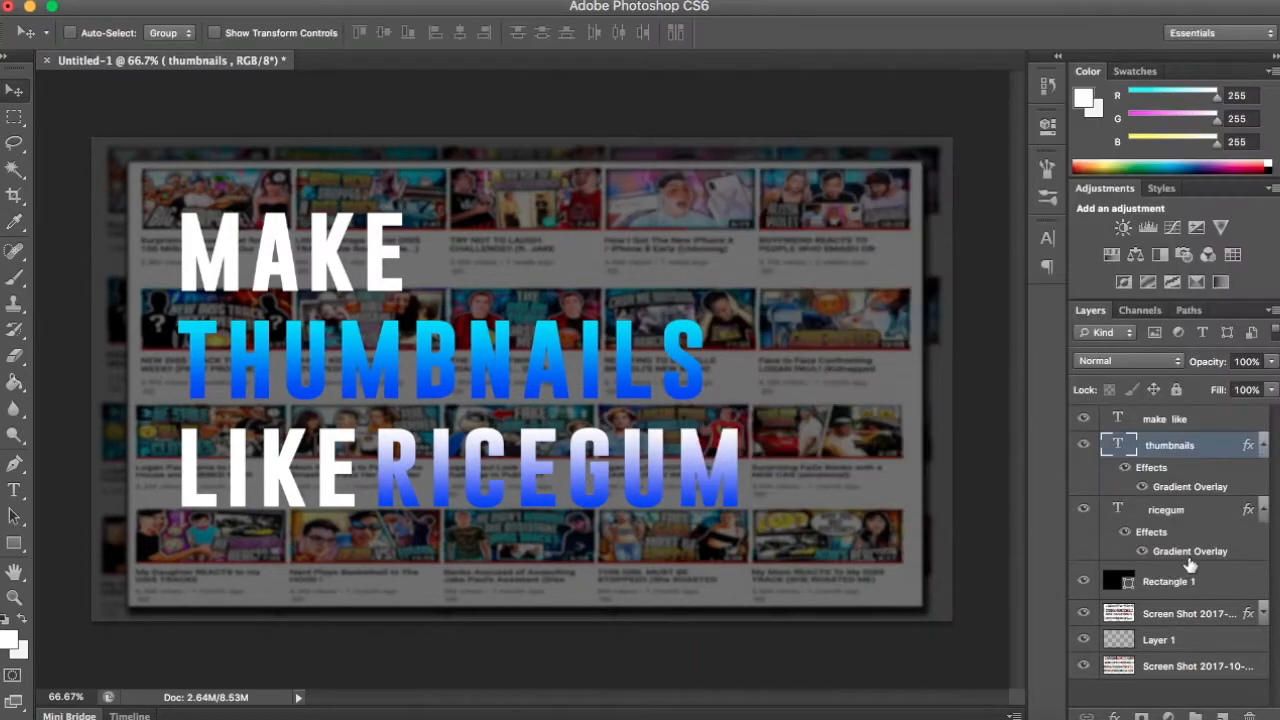
- Replace the white stop of the "RICEGUM" gradient overlay with the copied cyan 00d8ff
click(1207, 513)
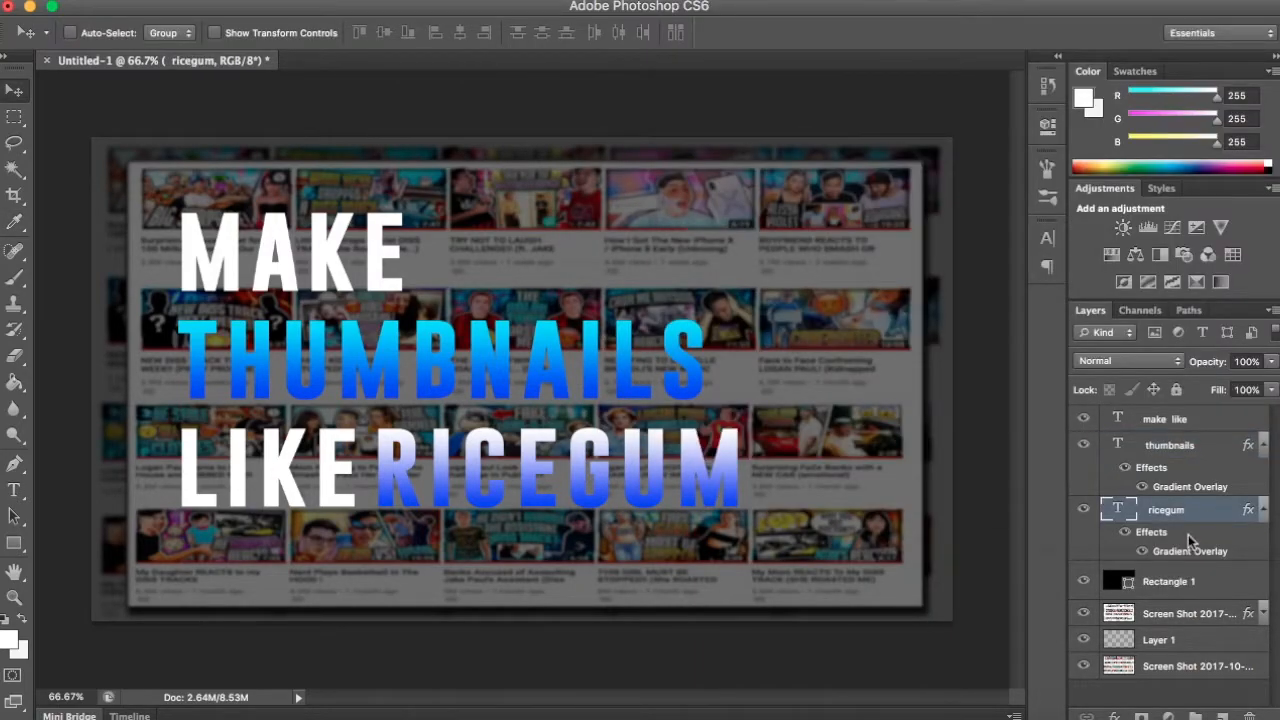
double_click(1203, 524)
click(732, 263)
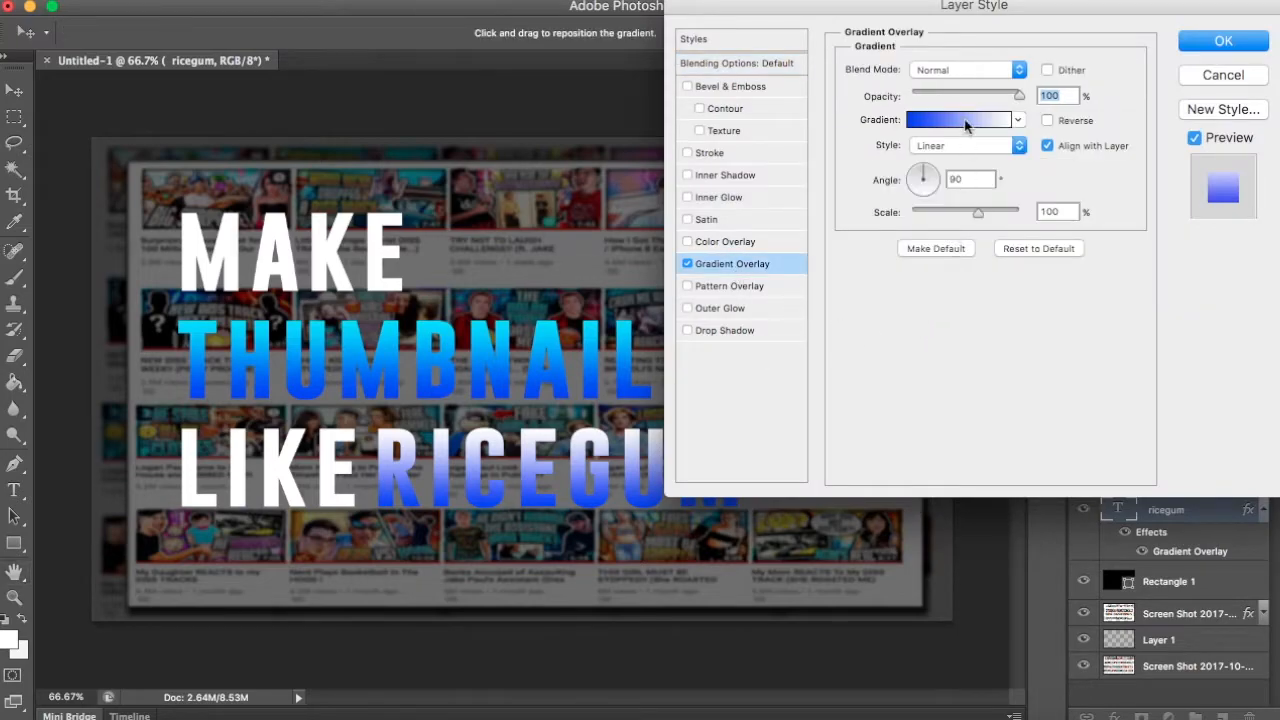
click(964, 119)
click(1256, 452)
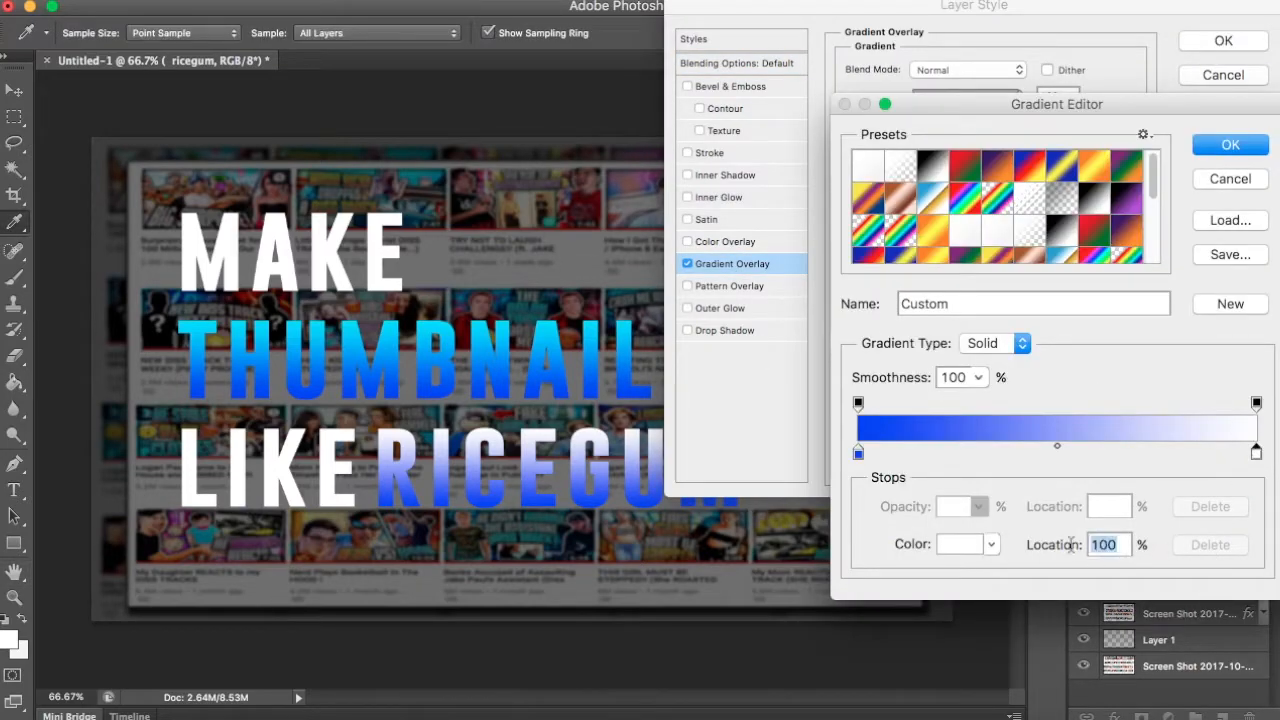
click(962, 544)
drag(971, 512, 886, 521)
key(super+v)
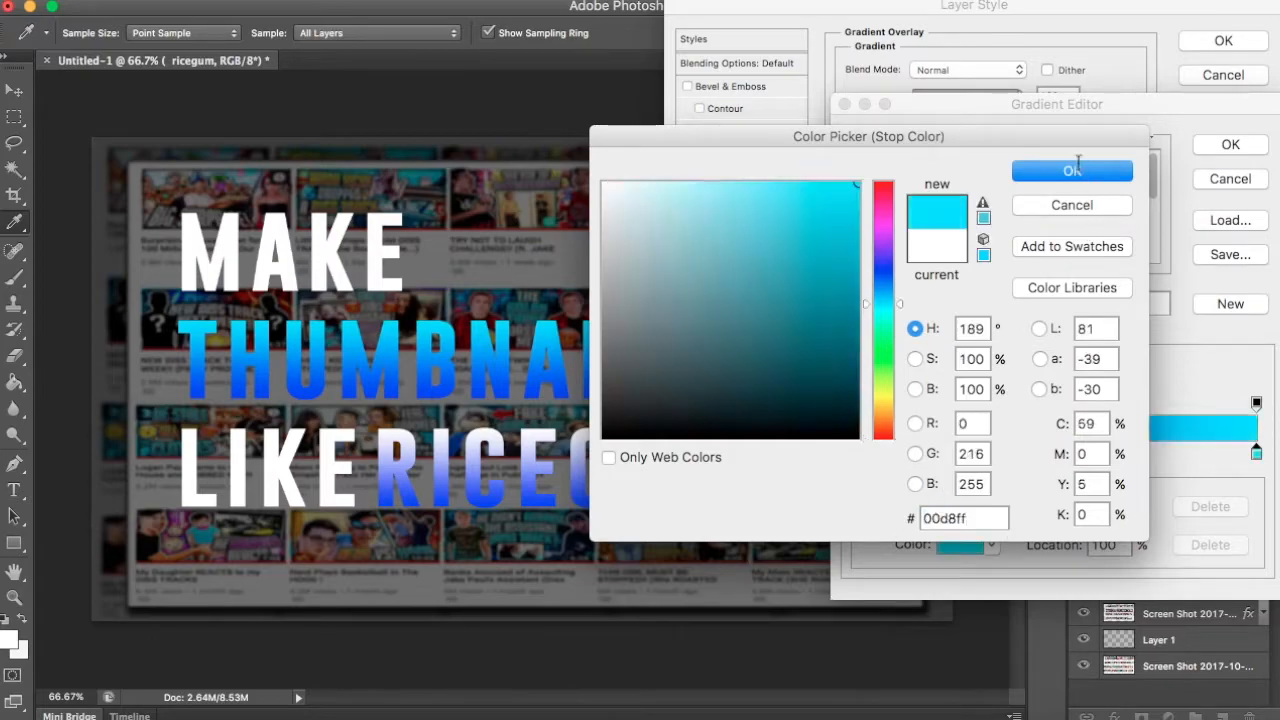
key(Return)
click(1229, 144)
click(1223, 40)
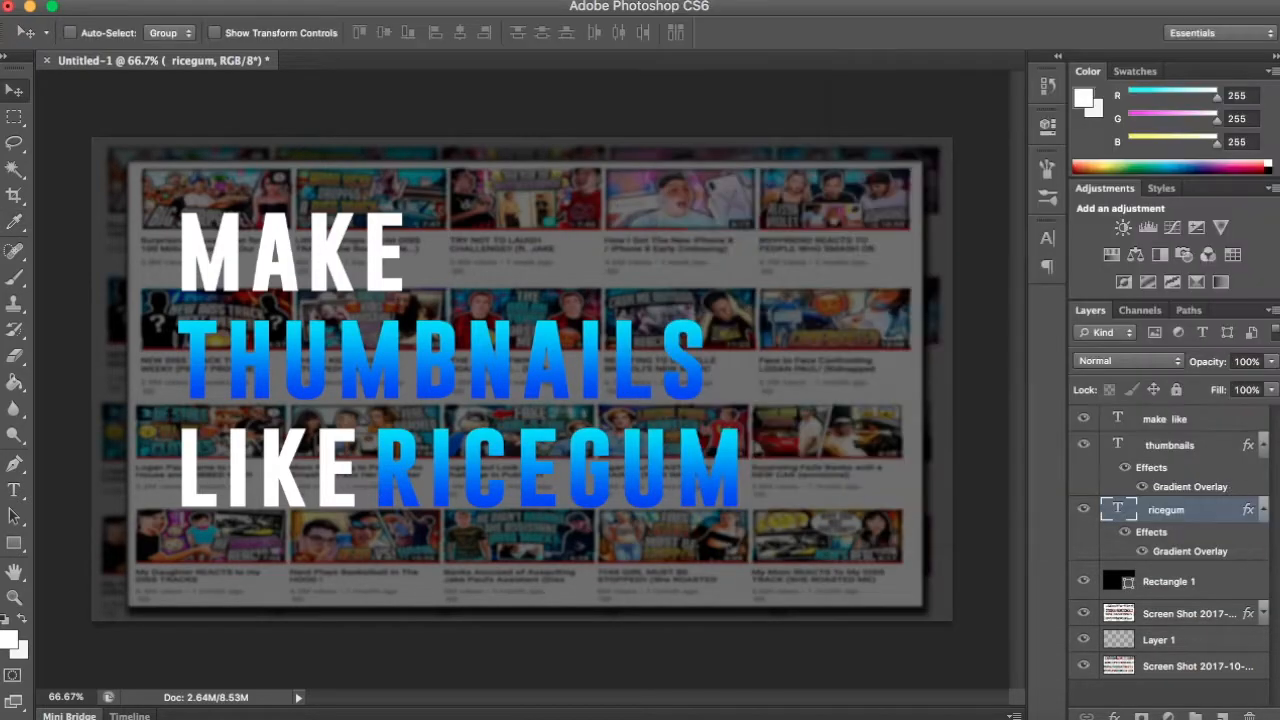
- Collapse the effects lists of the "ricegum" and "thumbnails" layers and deselect all layers
click(1265, 513)
click(1263, 445)
click(1212, 616)
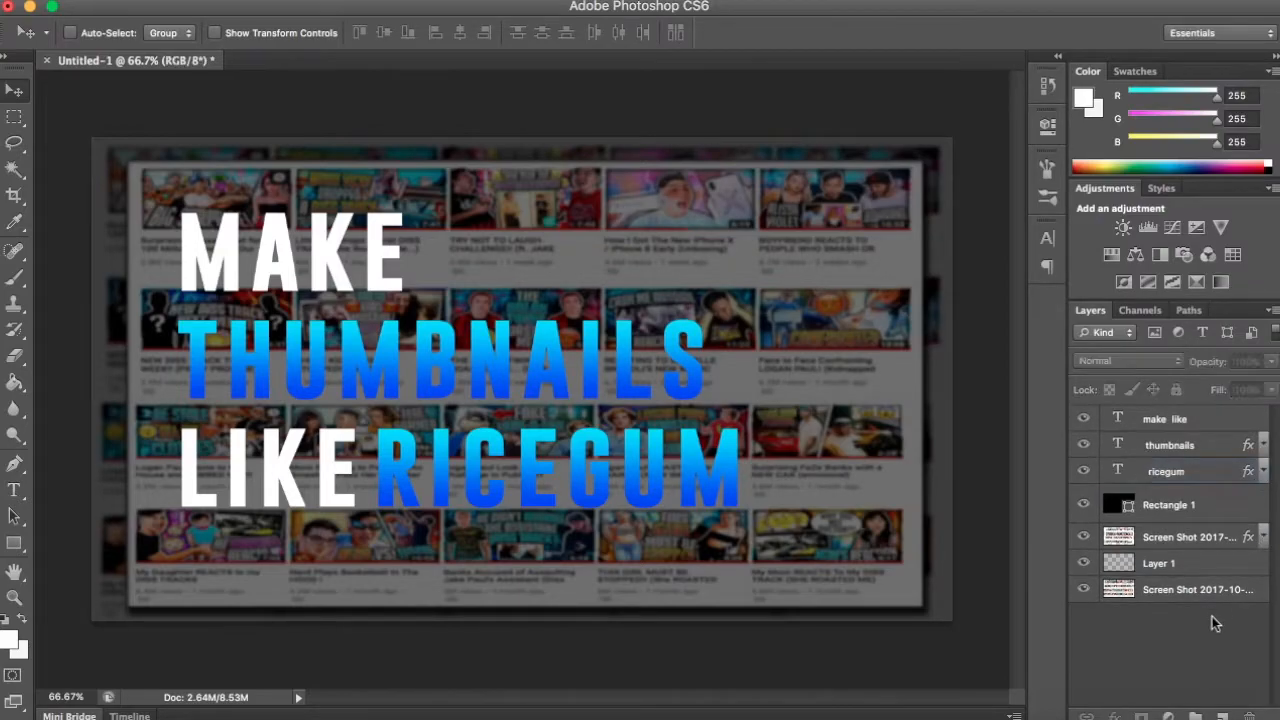
- Nudge "RICEGUM" and "THUMBNAILS" slightly upward on the canvas to tighten the line spacing
click(1195, 476)
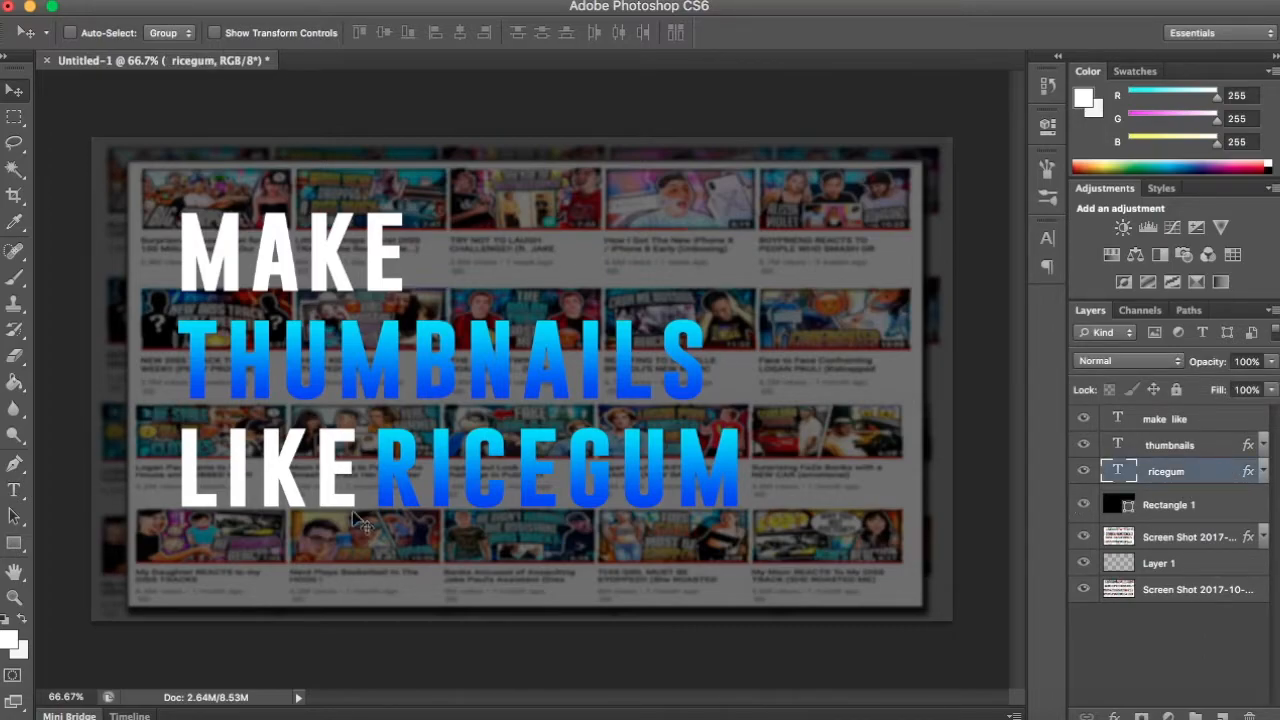
click(1212, 455)
key(Up)
key(Up)
key(Up)
key(Up)
key(Up)
key(Up)
key(Up)
key(Up)
key(Up)
key(Up)
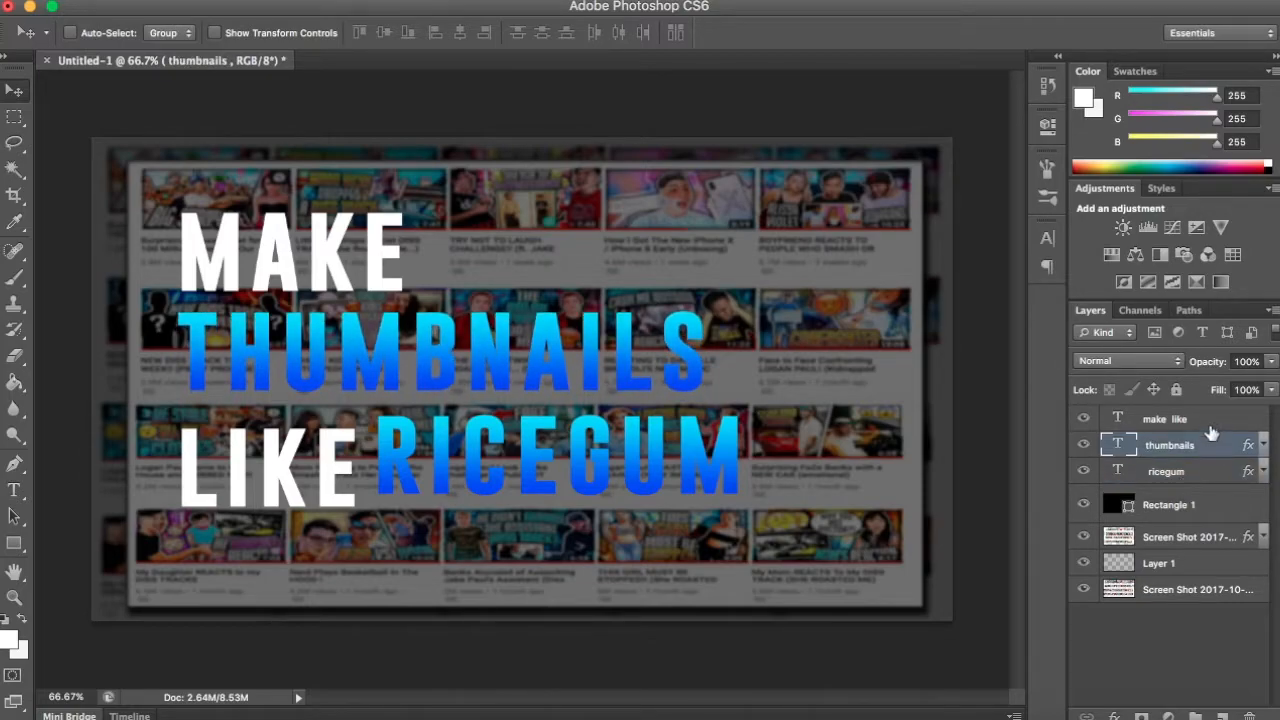
- Duplicate the "make like" layer and delete "LIKE" from the copy, leaving only "MAKE"
click(1210, 427)
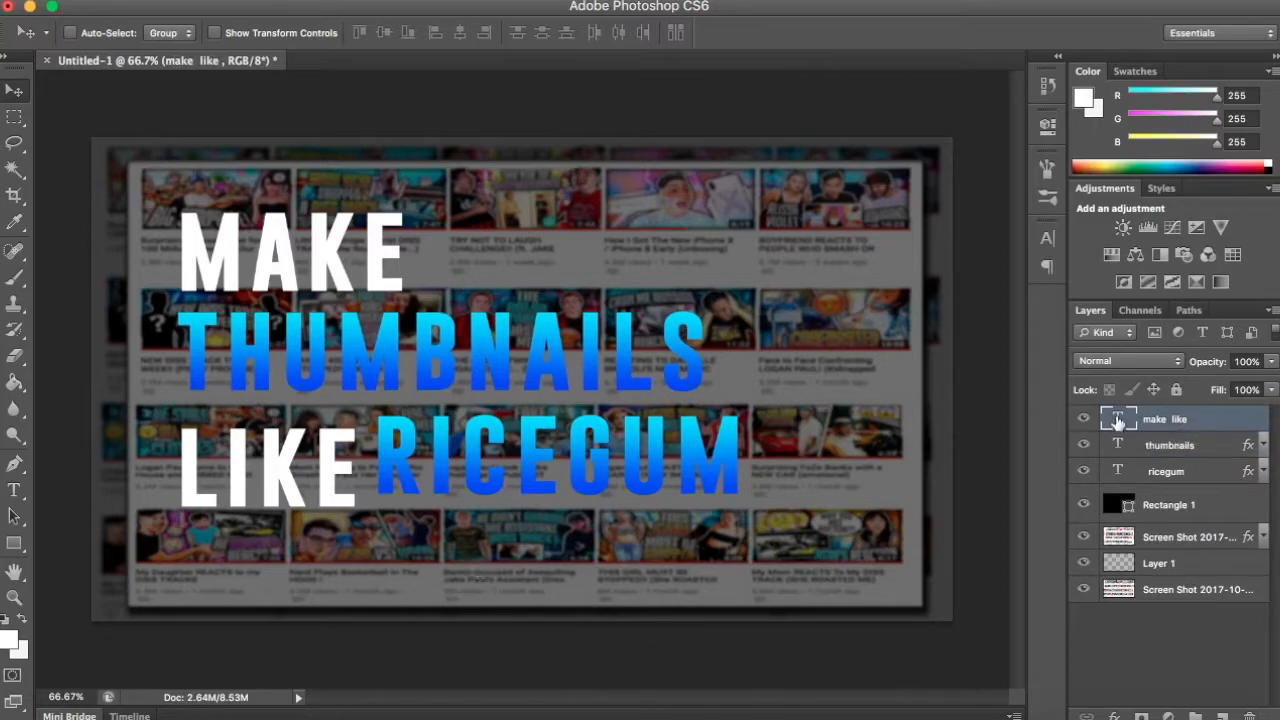
key(super+j)
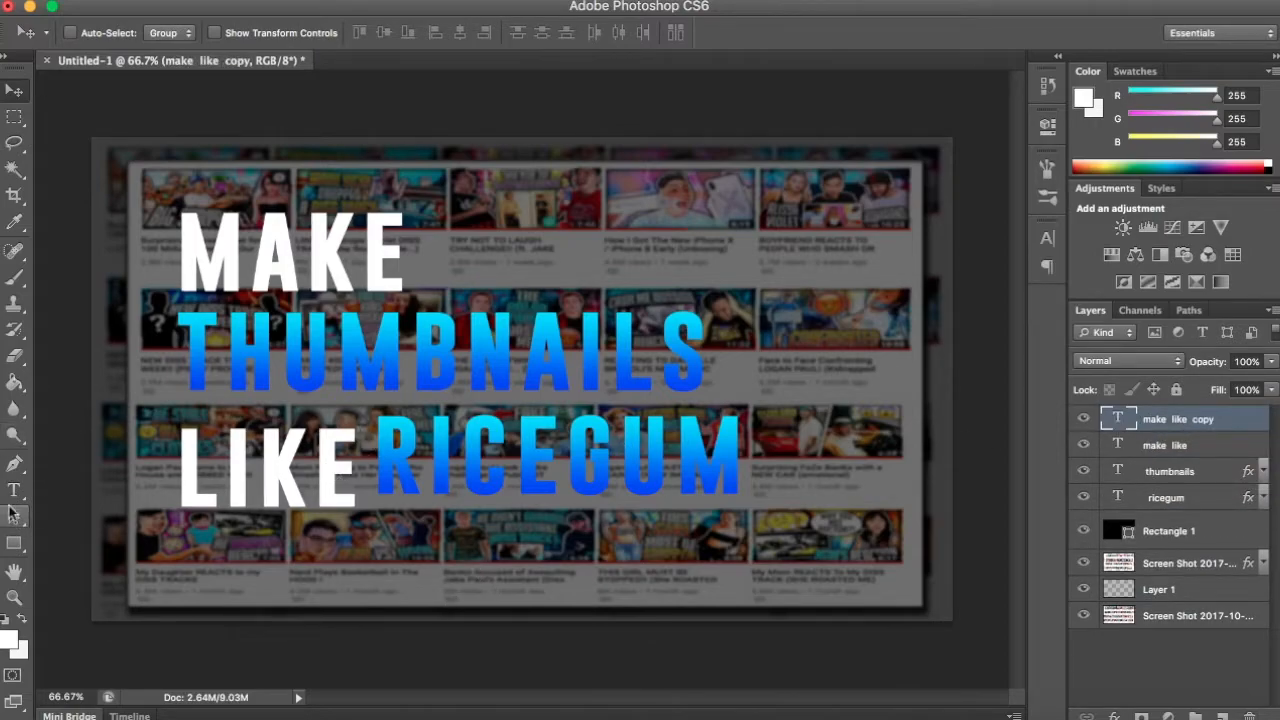
drag(357, 484, 144, 442)
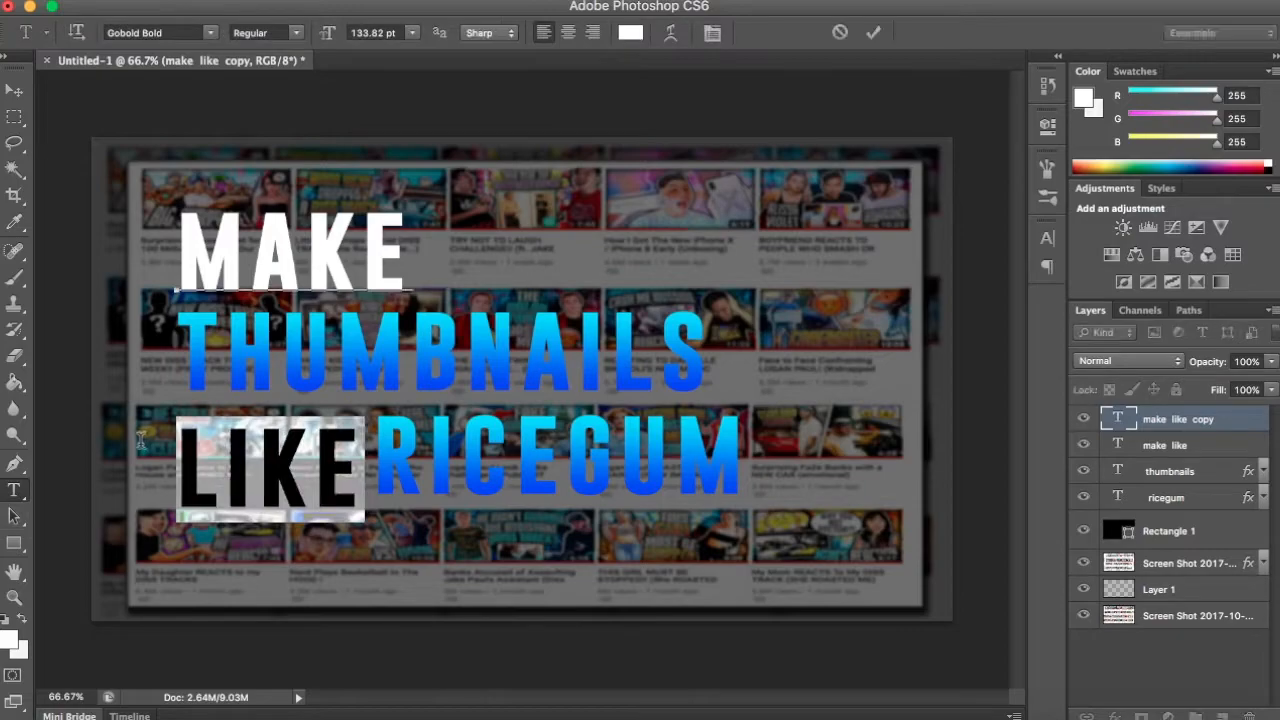
key(BackSpace)
click(1230, 424)
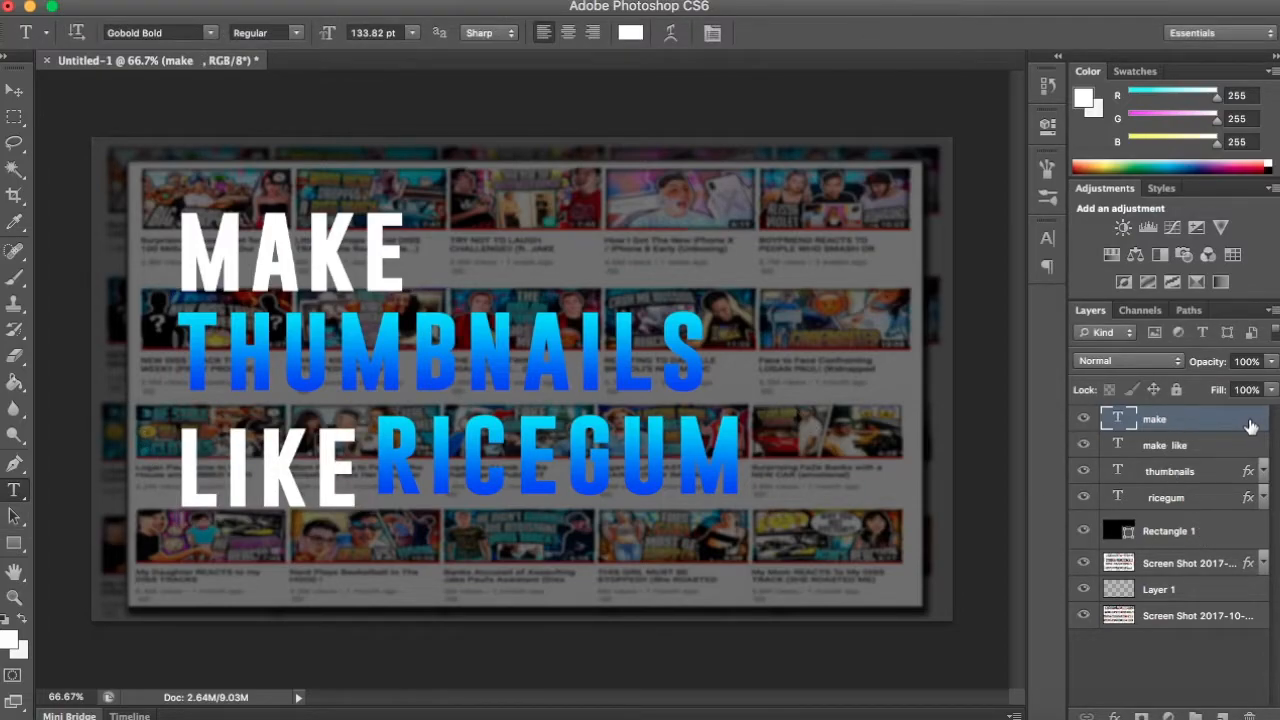
- Hide the "make" copy, delete "LIKE" from the original "make like" layer, and show the copy again
click(1084, 445)
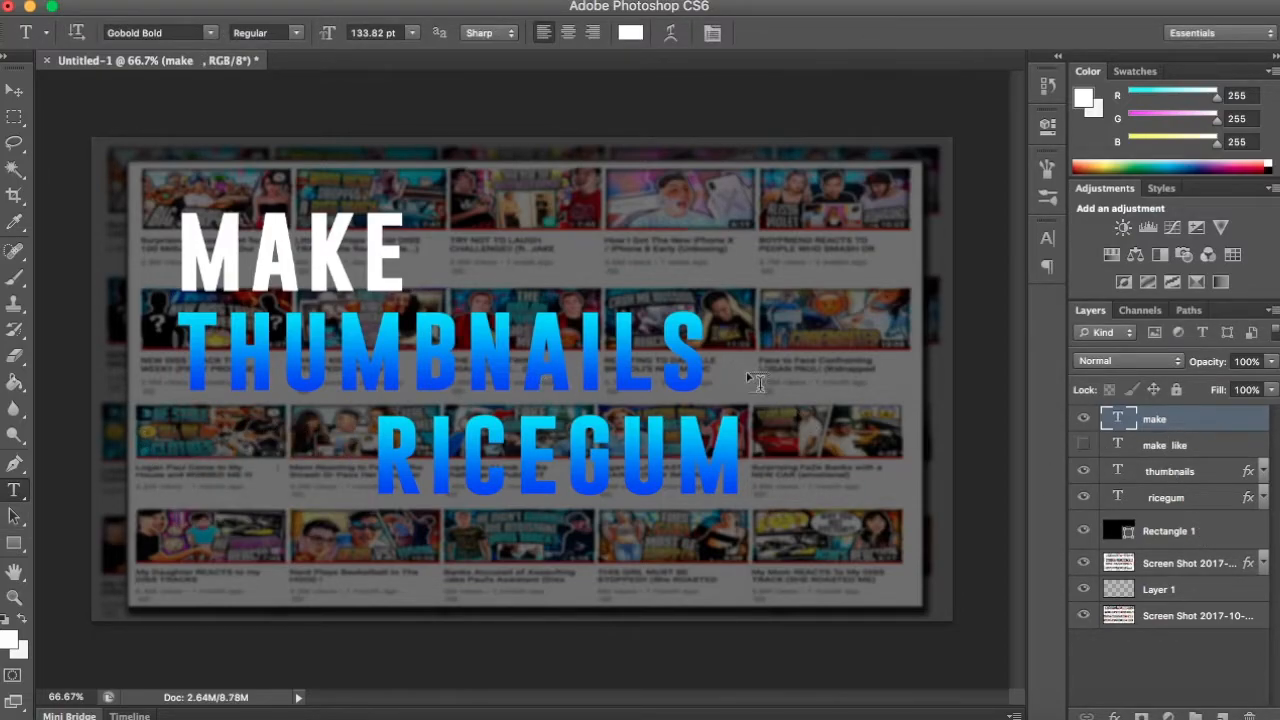
click(1084, 419)
click(1084, 445)
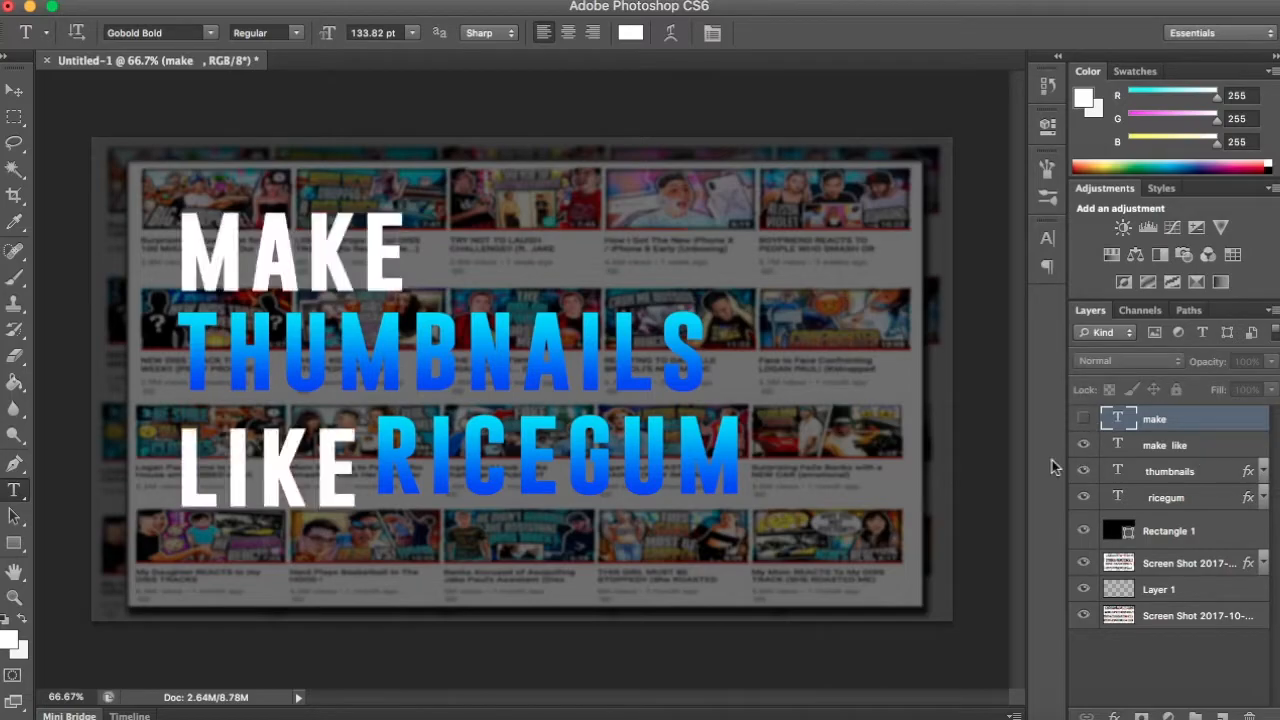
click(350, 468)
drag(350, 468, 147, 446)
key(BackSpace)
key(ctrl+Return)
click(1084, 419)
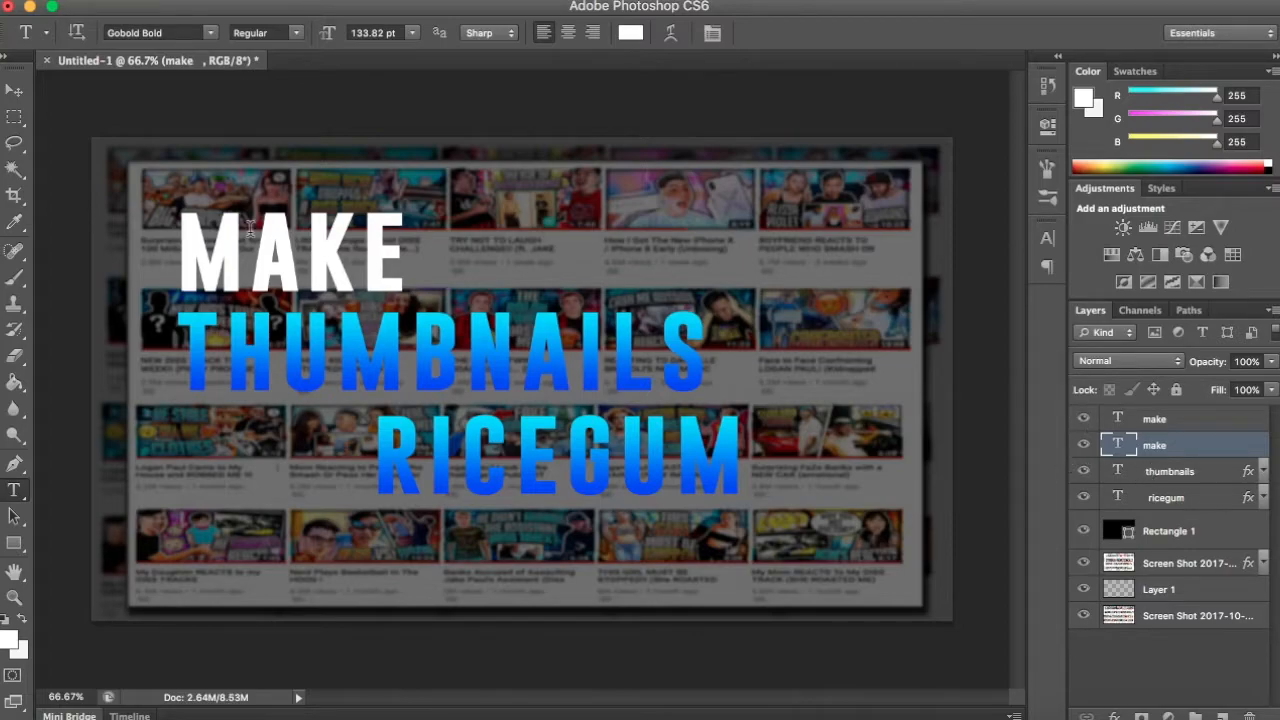
- Delete "MAKE" from the lower "make like" text layer so that it holds only "LIKE", with the separate "make" layer shown
click(13, 92)
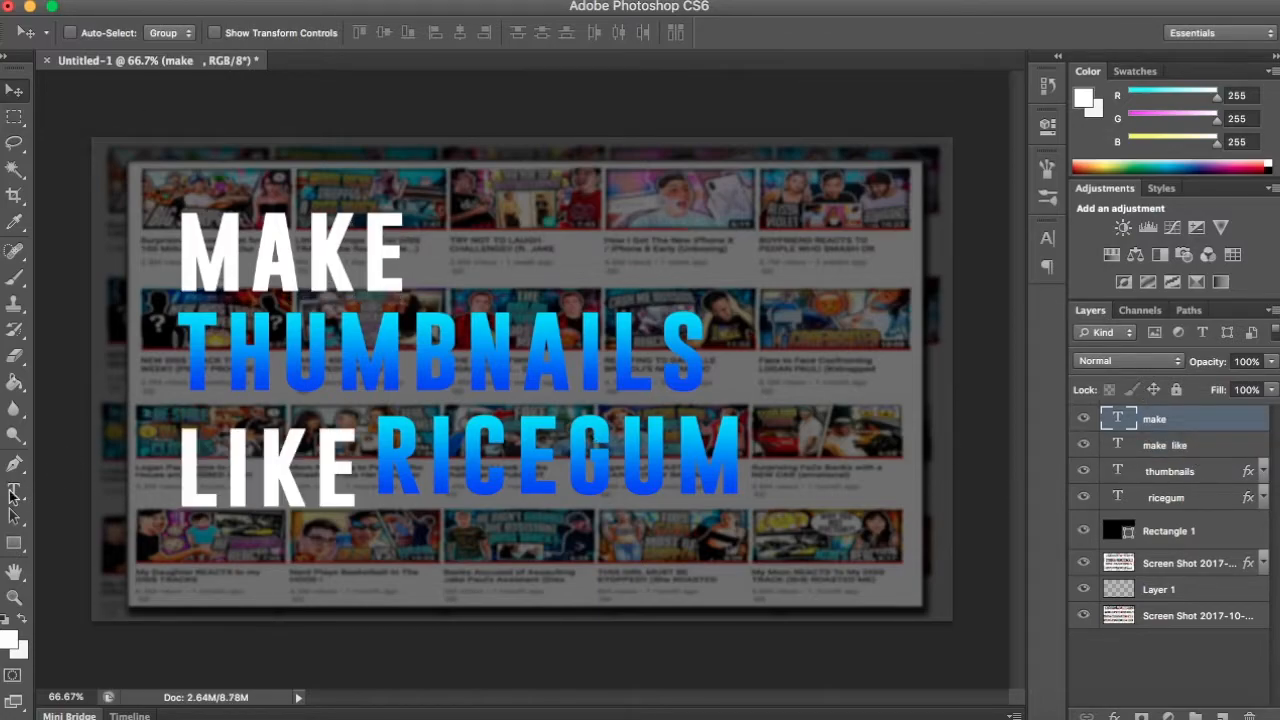
click(13, 491)
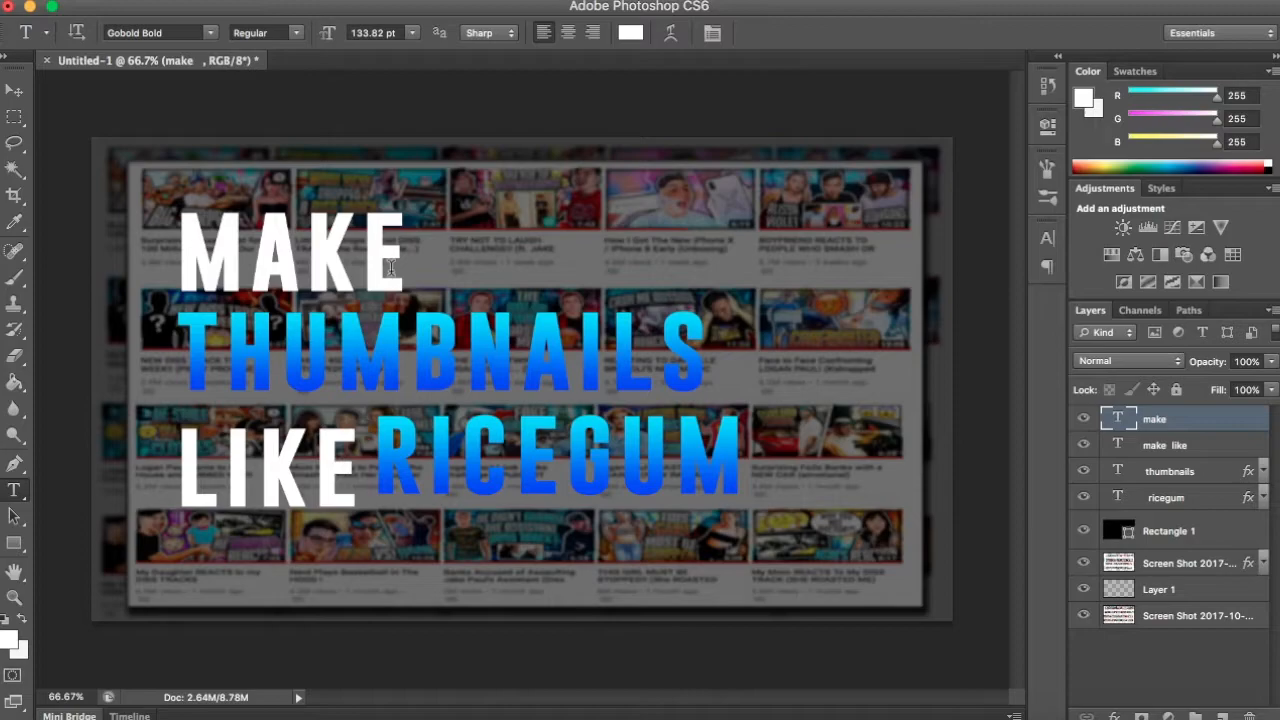
click(1142, 444)
click(1084, 419)
double_click(315, 253)
key(BackSpace)
click(1152, 445)
click(1084, 419)
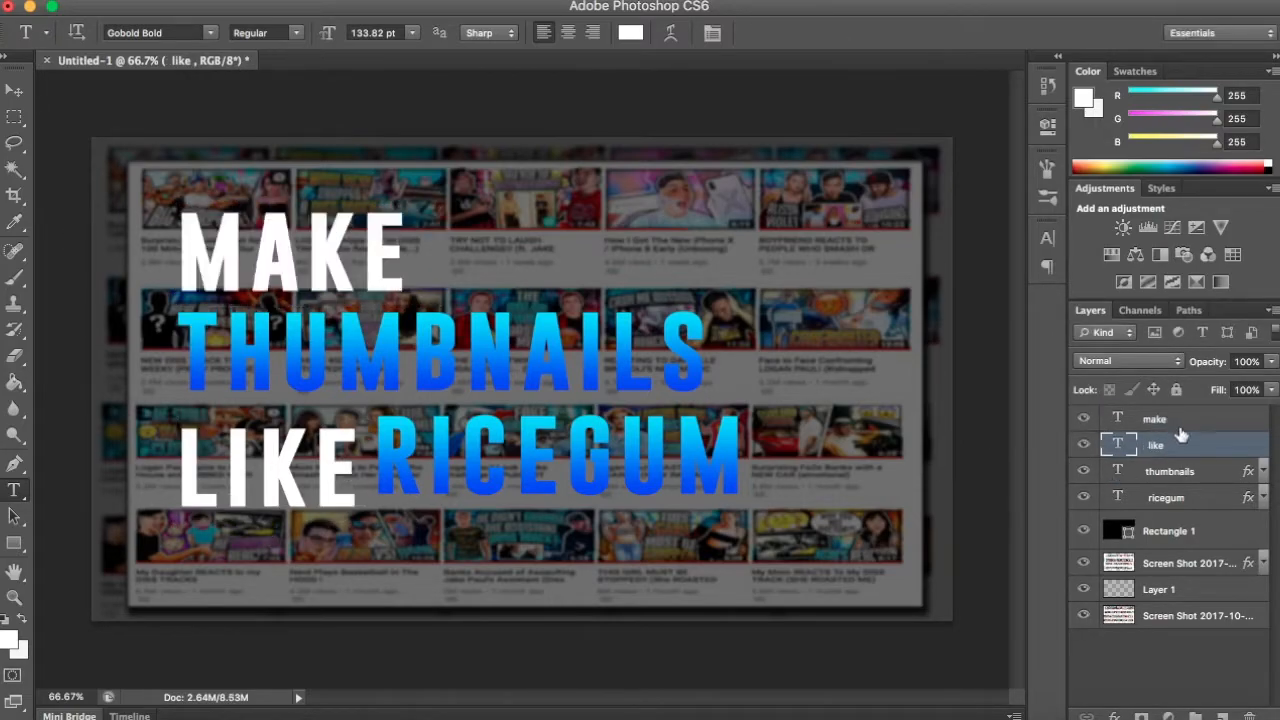
- Nudge "MAKE" slightly down and "LIKE" up to even out the line spacing, and deselect all layers
click(1184, 420)
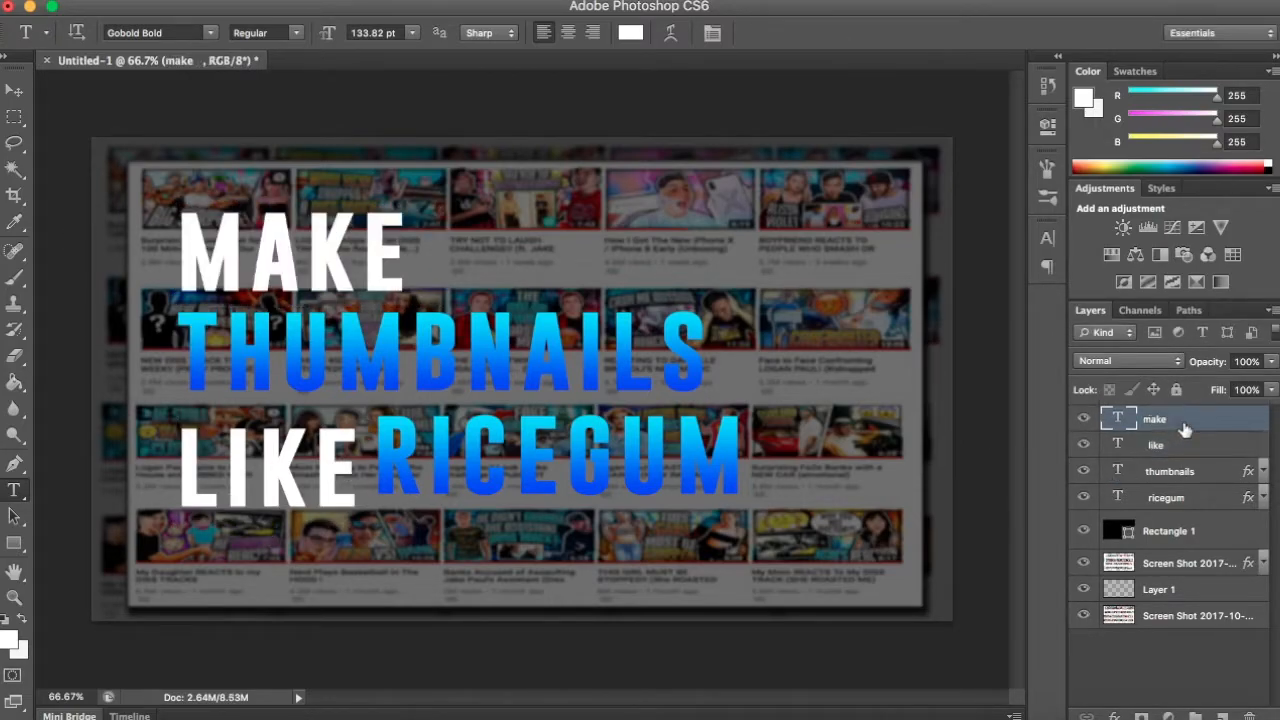
click(14, 90)
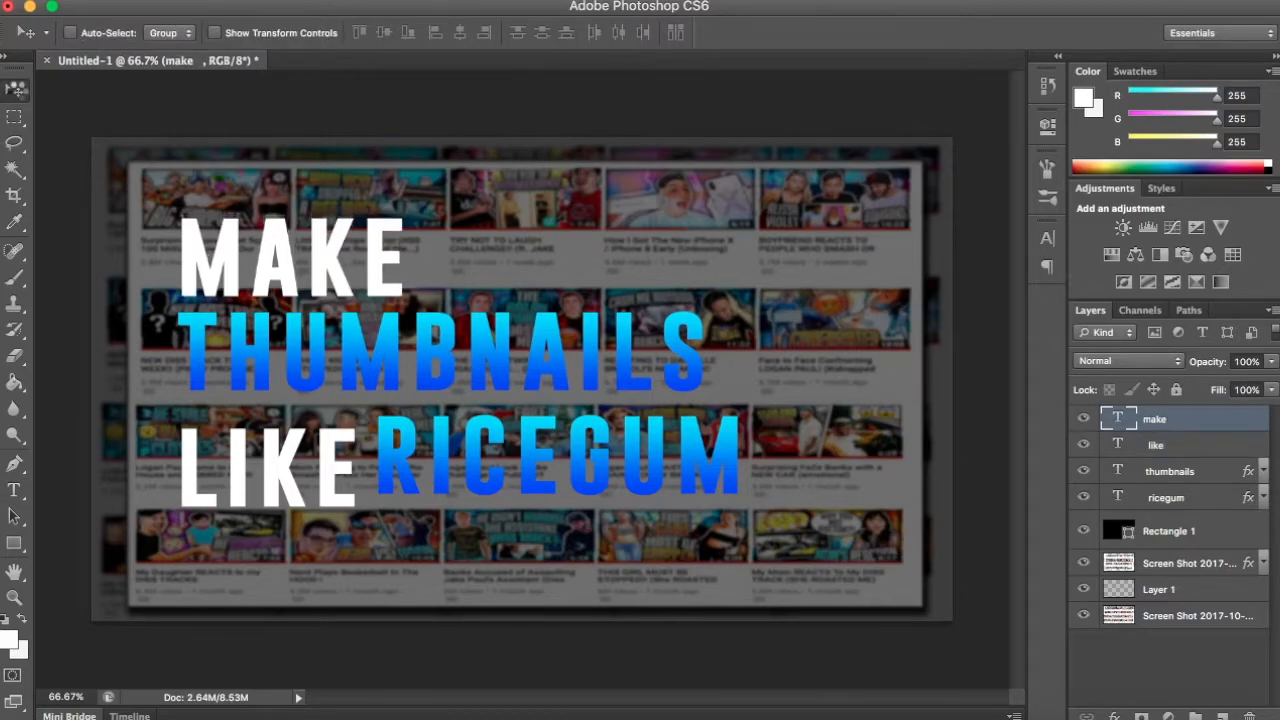
click(1192, 446)
key(shift+Up)
key(shift+Up)
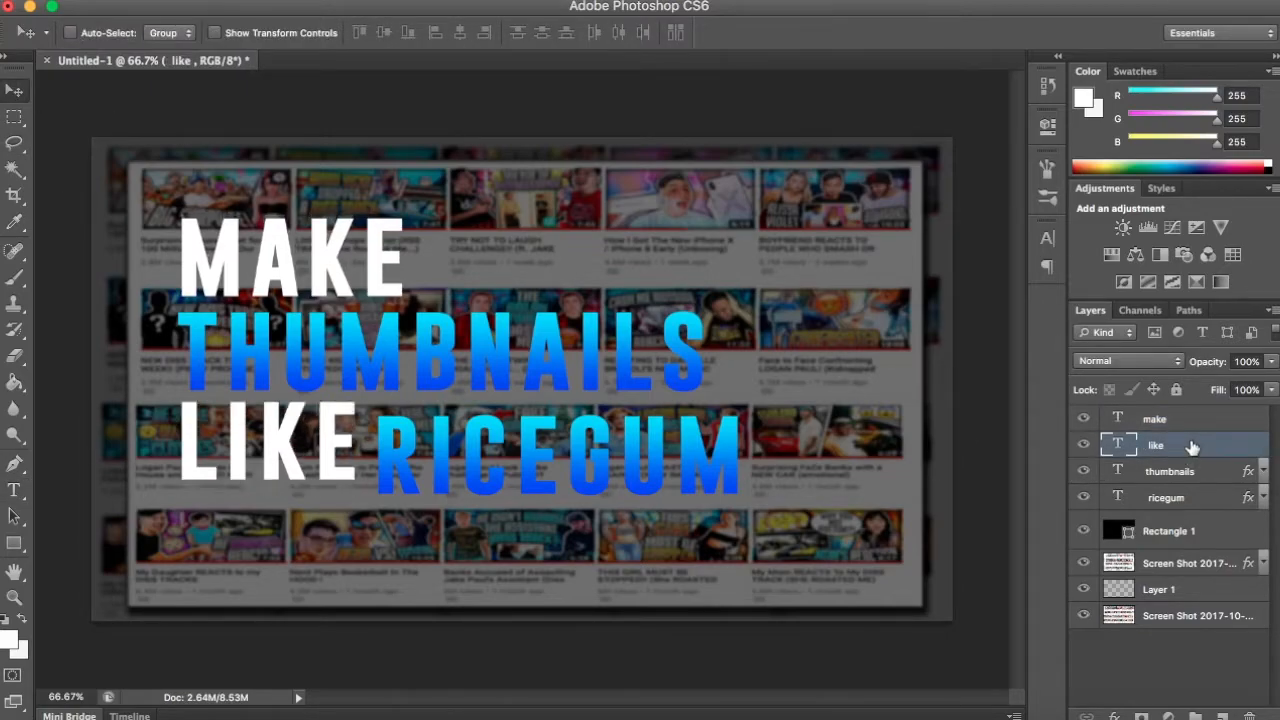
click(1082, 630)
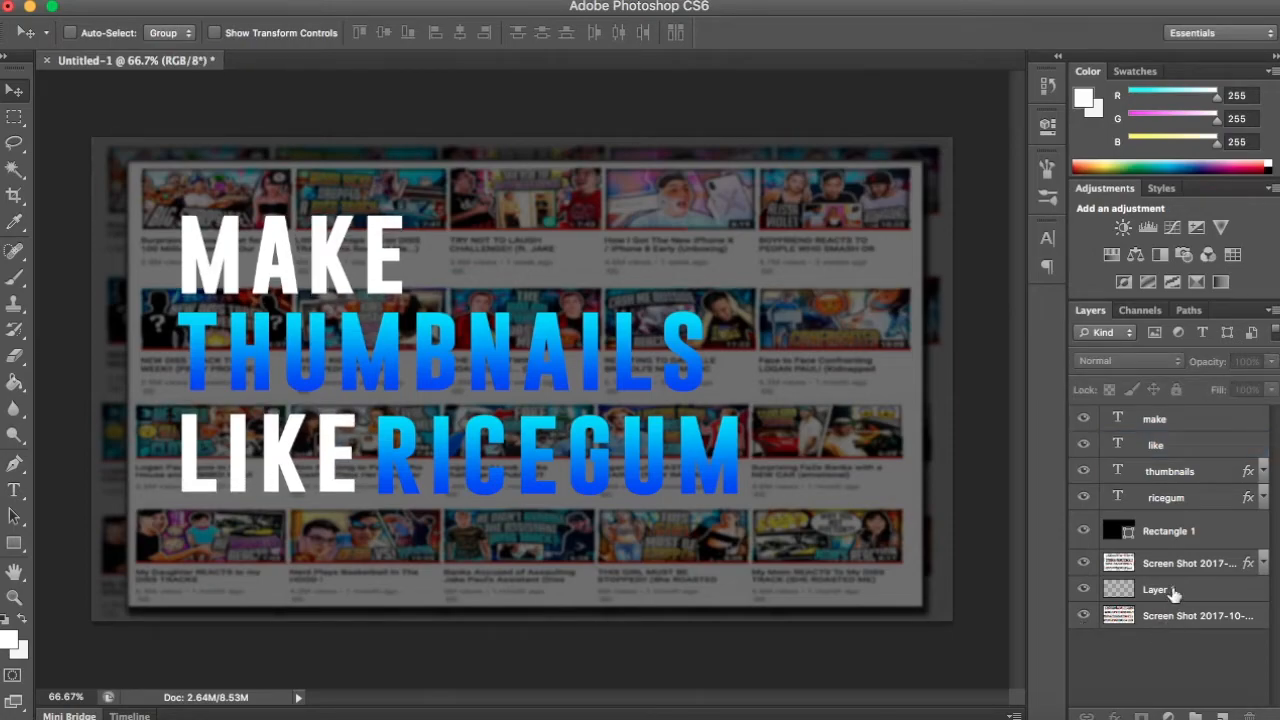
- Warp the "MAKE" text with the Arc style at -10% bend, -4% horizontal distortion and -5% vertical distortion
click(1200, 425)
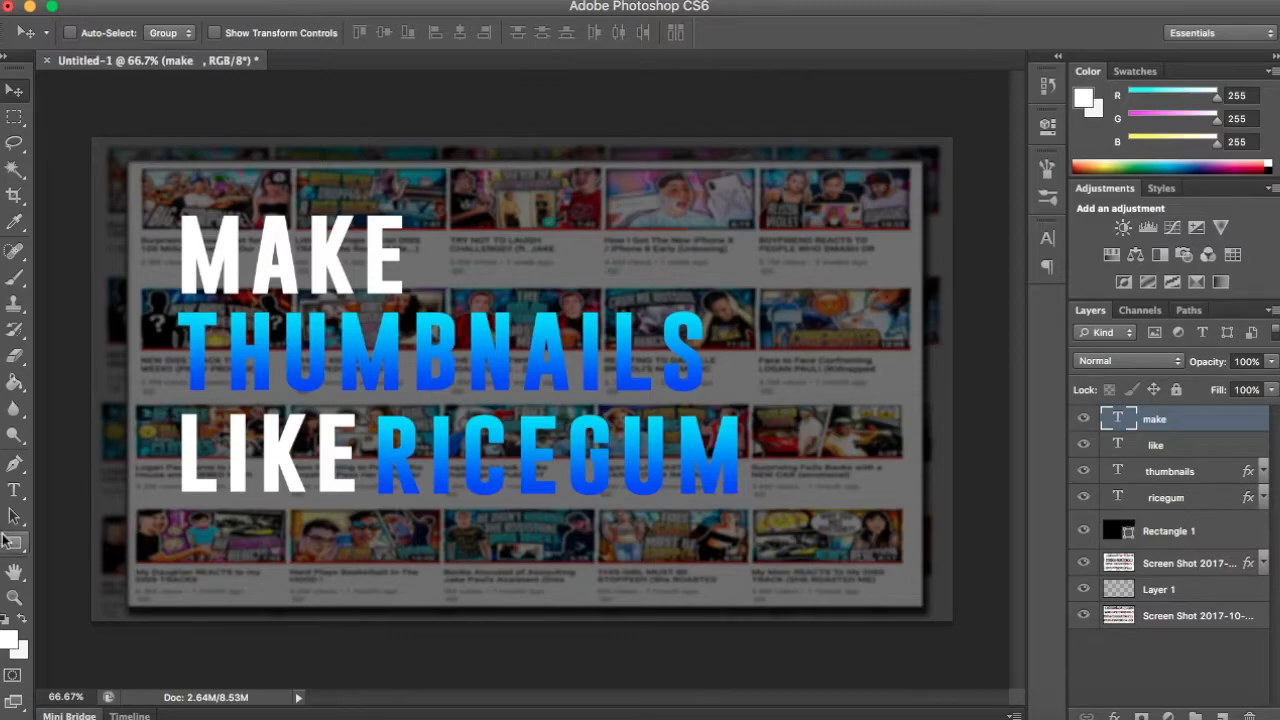
click(14, 489)
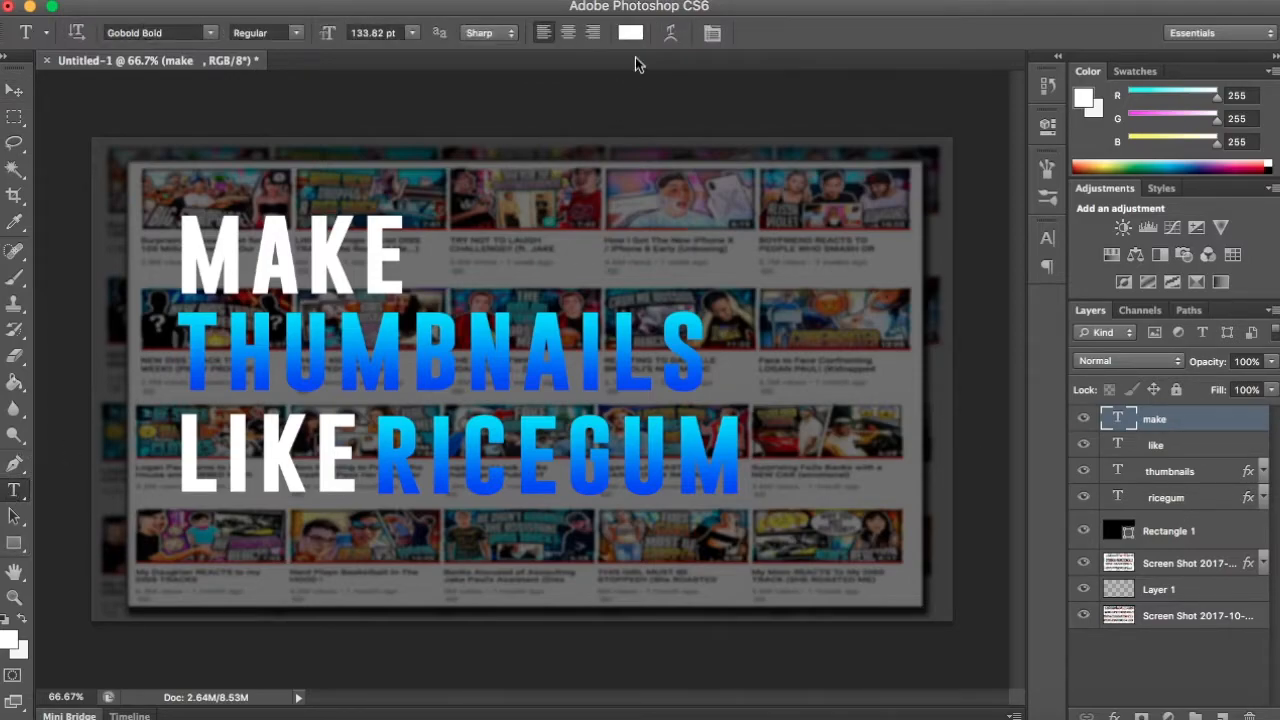
click(672, 34)
click(990, 241)
click(989, 277)
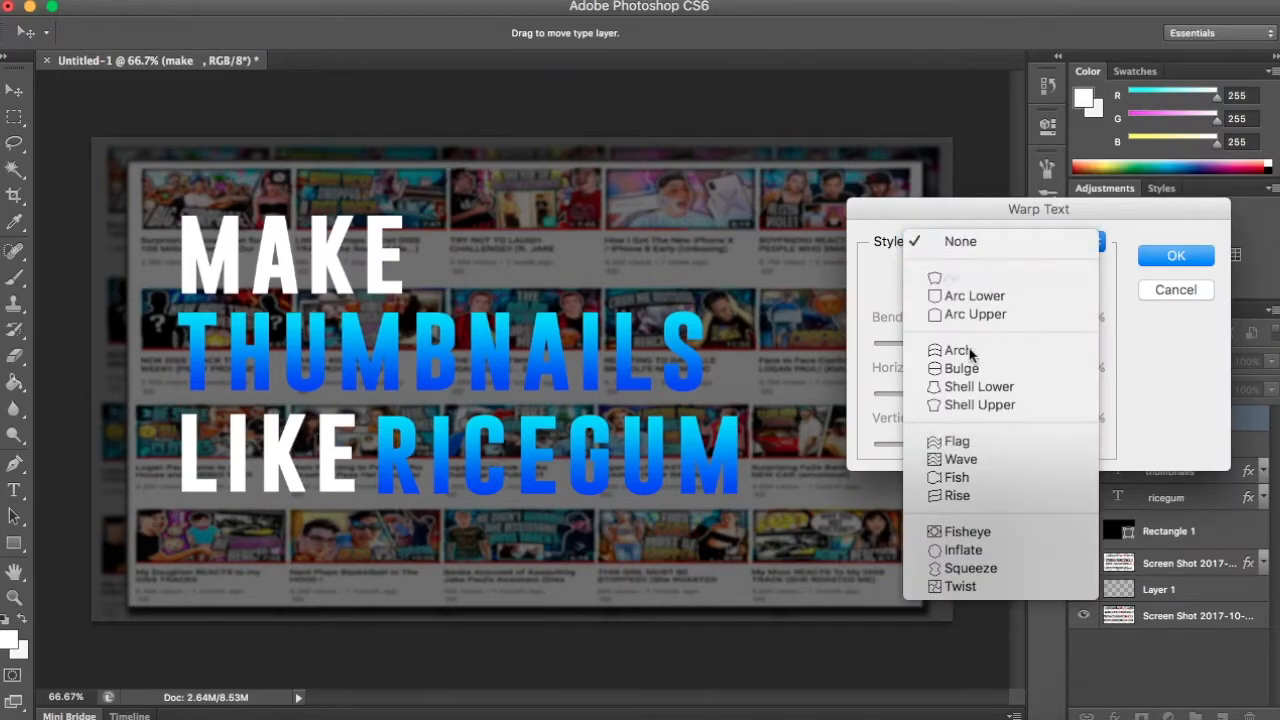
drag(990, 349, 970, 344)
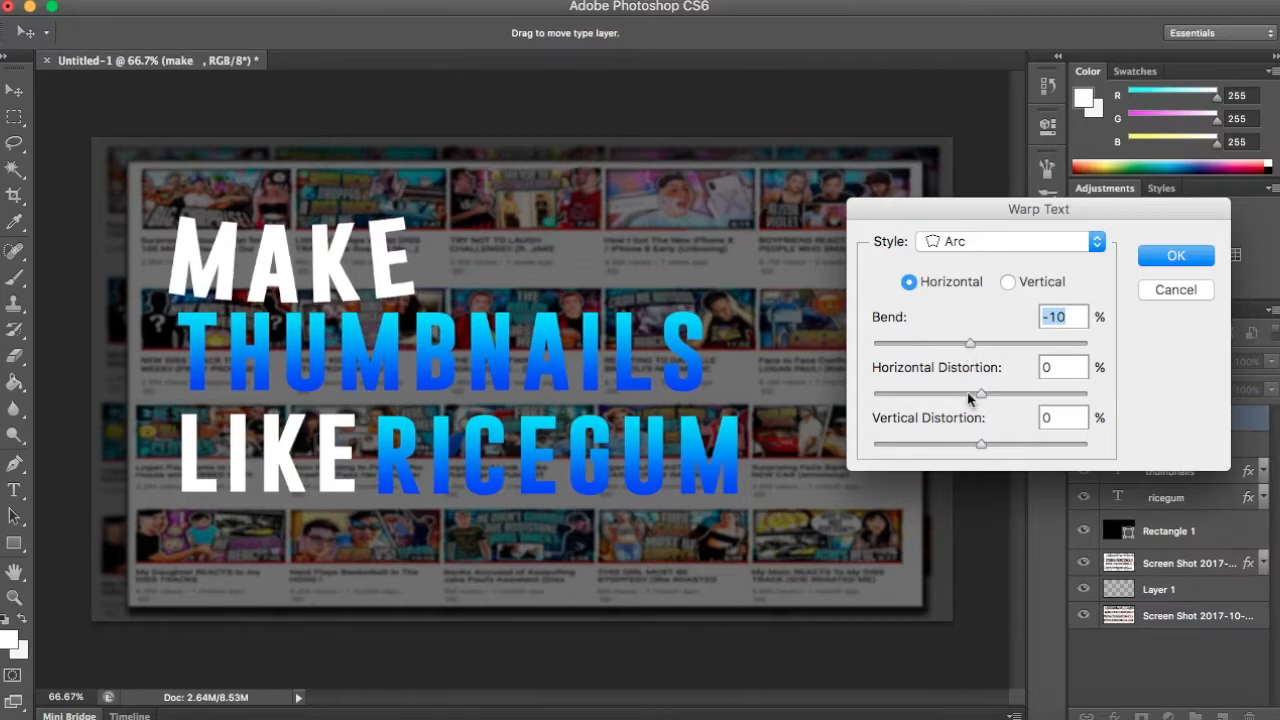
drag(970, 397, 978, 401)
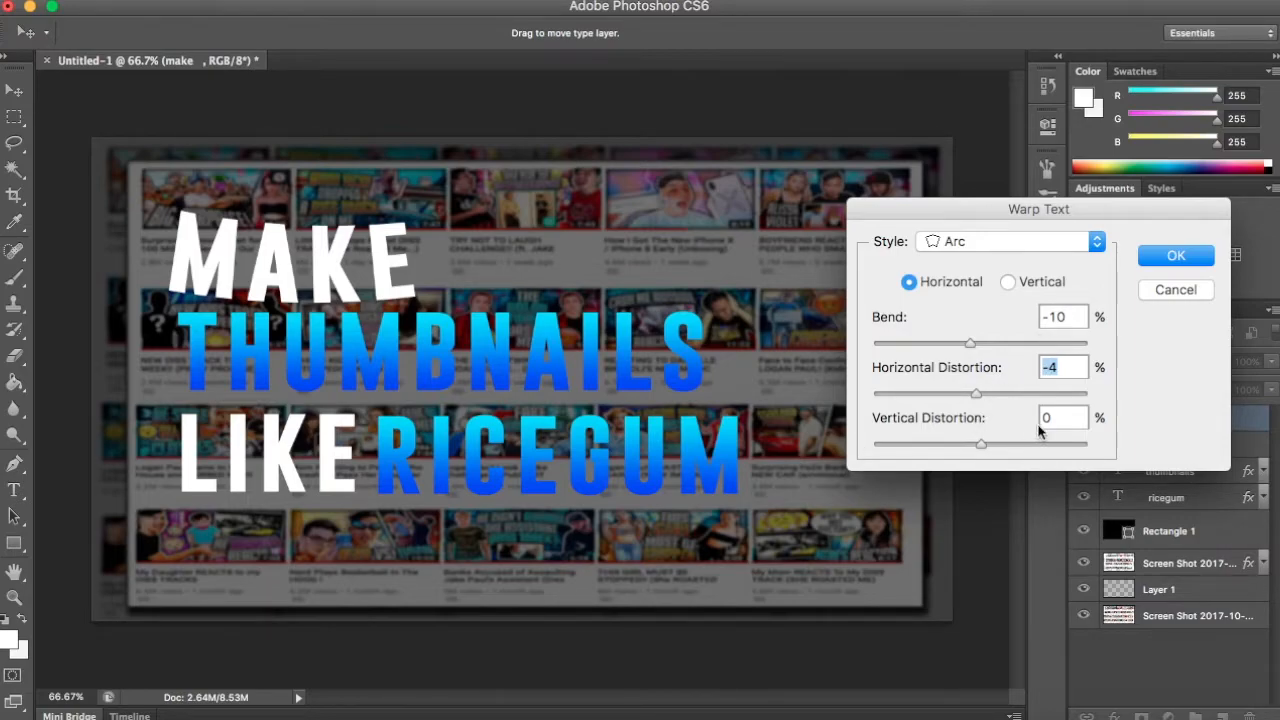
click(975, 440)
drag(975, 440, 976, 441)
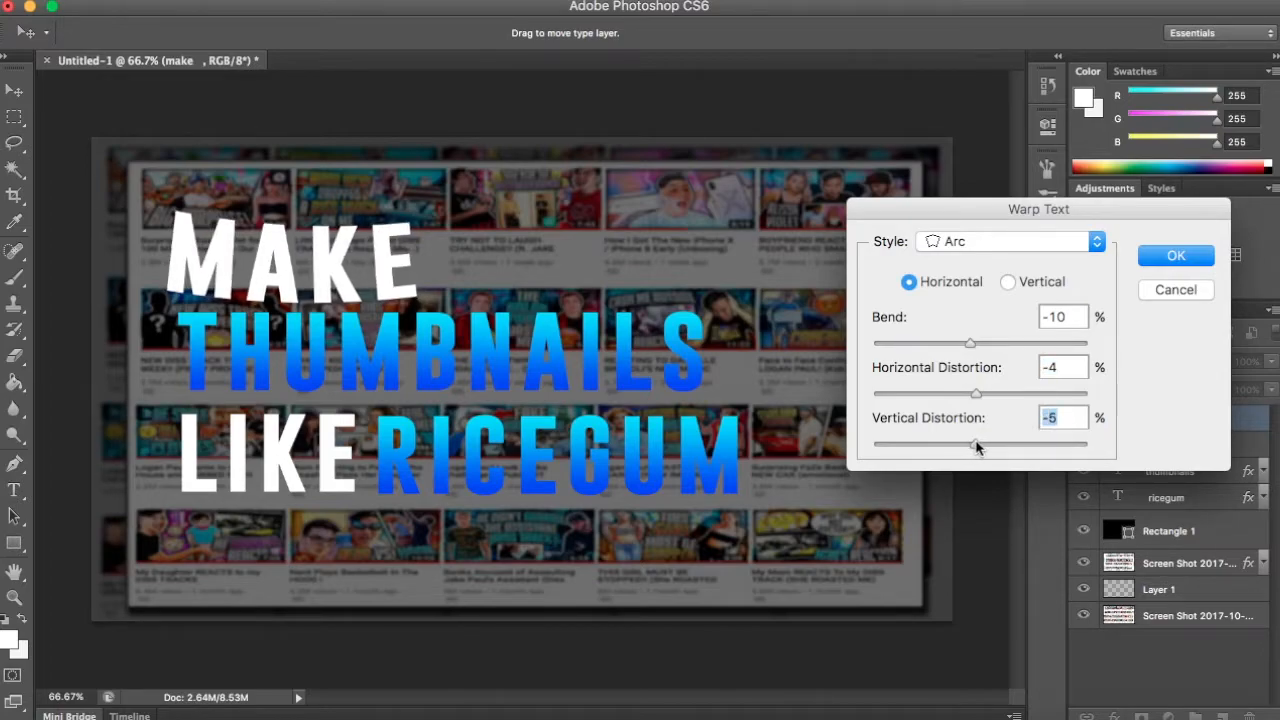
click(1175, 258)
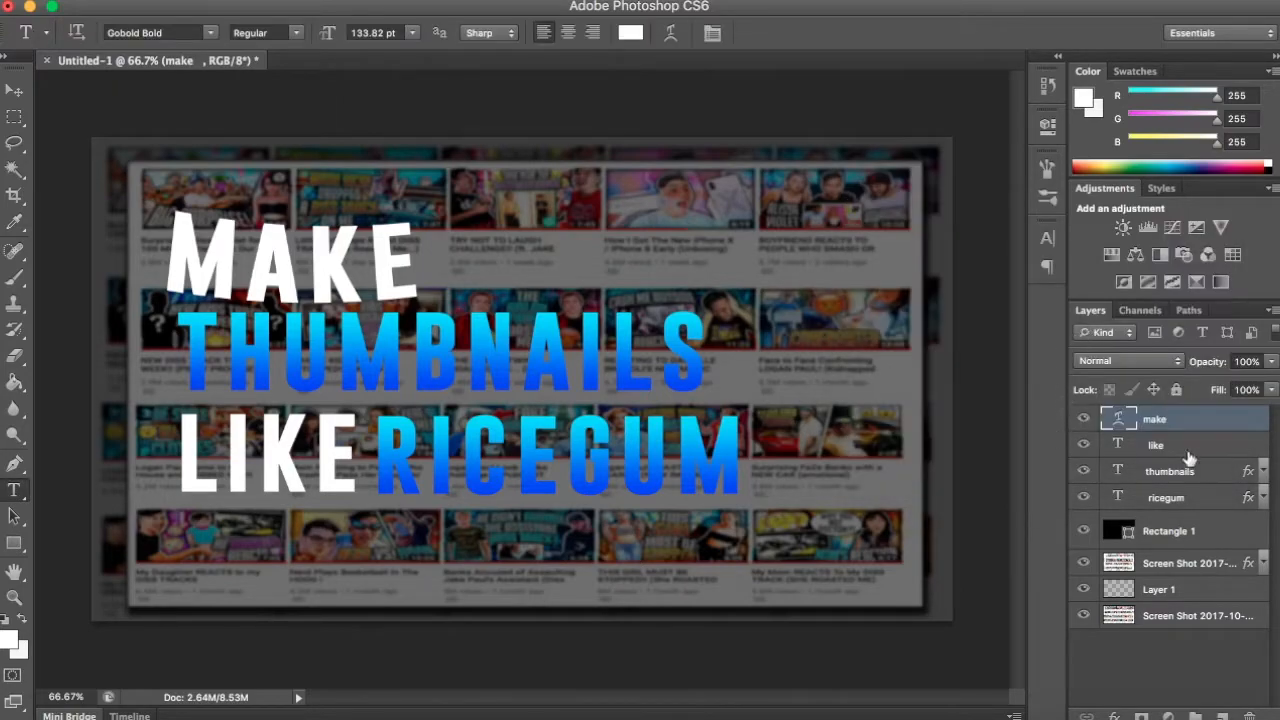
- Warp the "LIKE" text with a horizontal Arc at -10% bend, -4% horizontal distortion and -5% vertical distortion
key(alt+bracketleft)
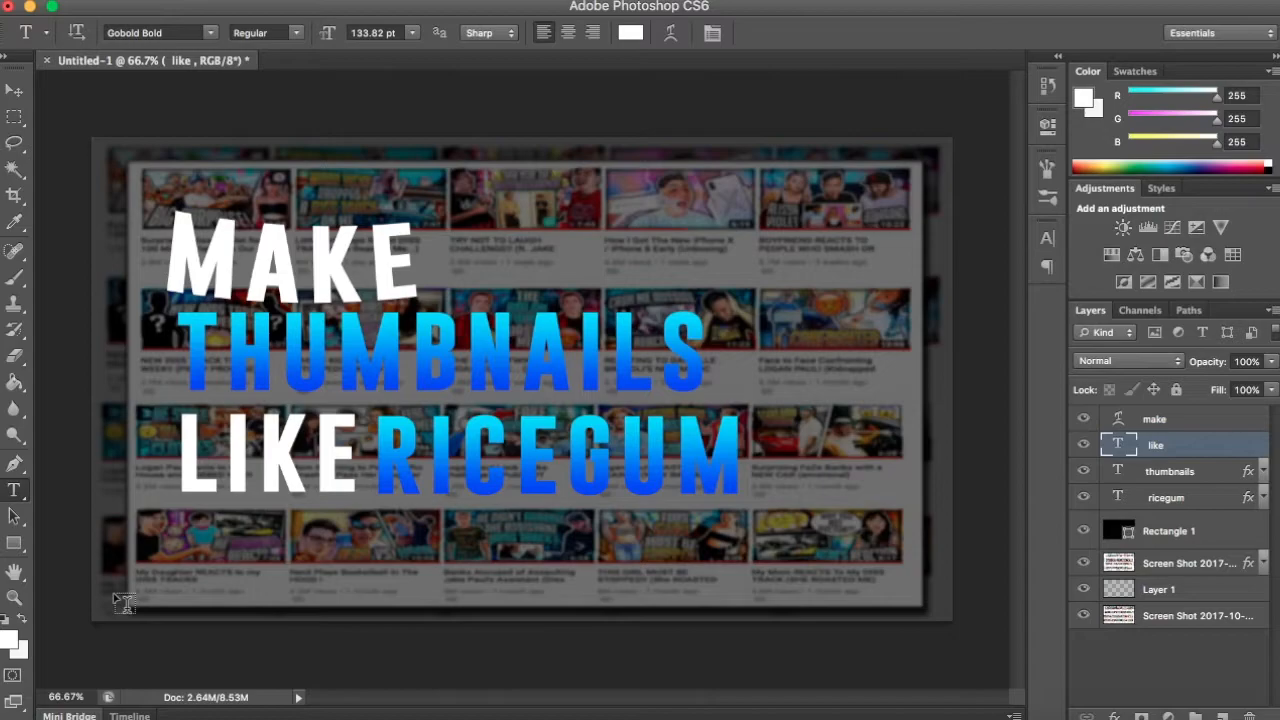
click(671, 35)
click(996, 248)
click(960, 277)
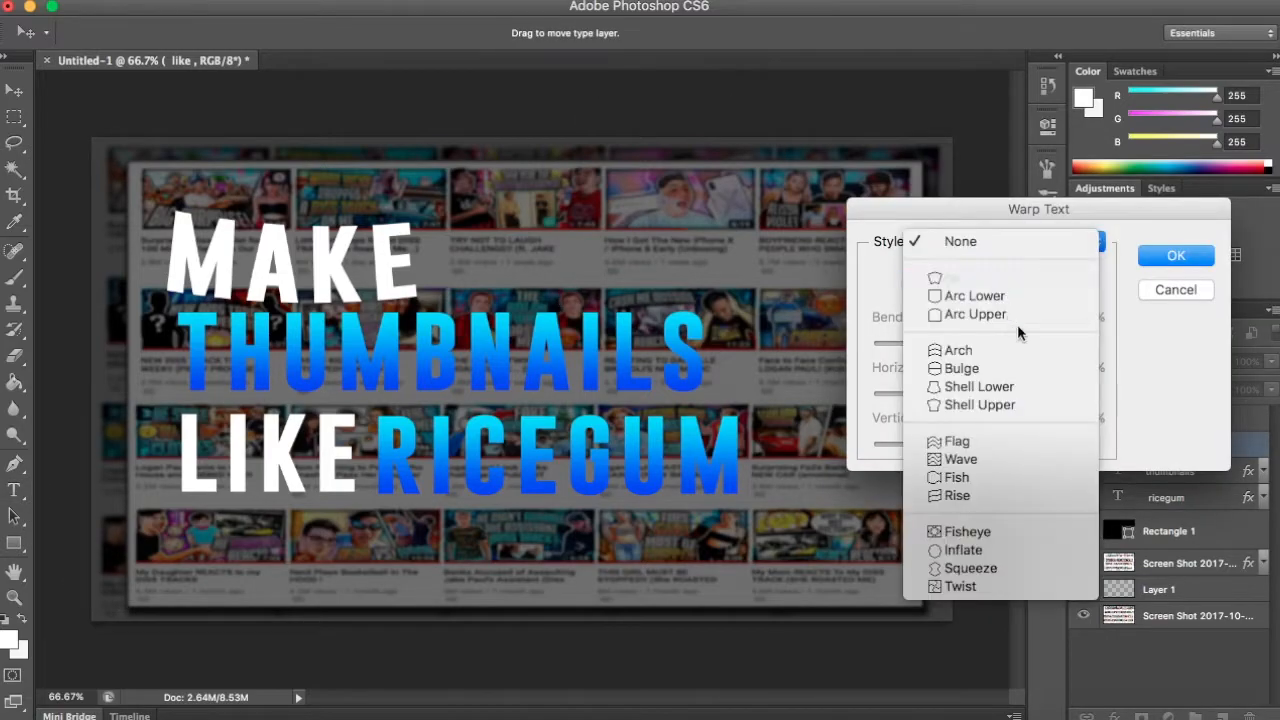
text(-10)
key(Tab)
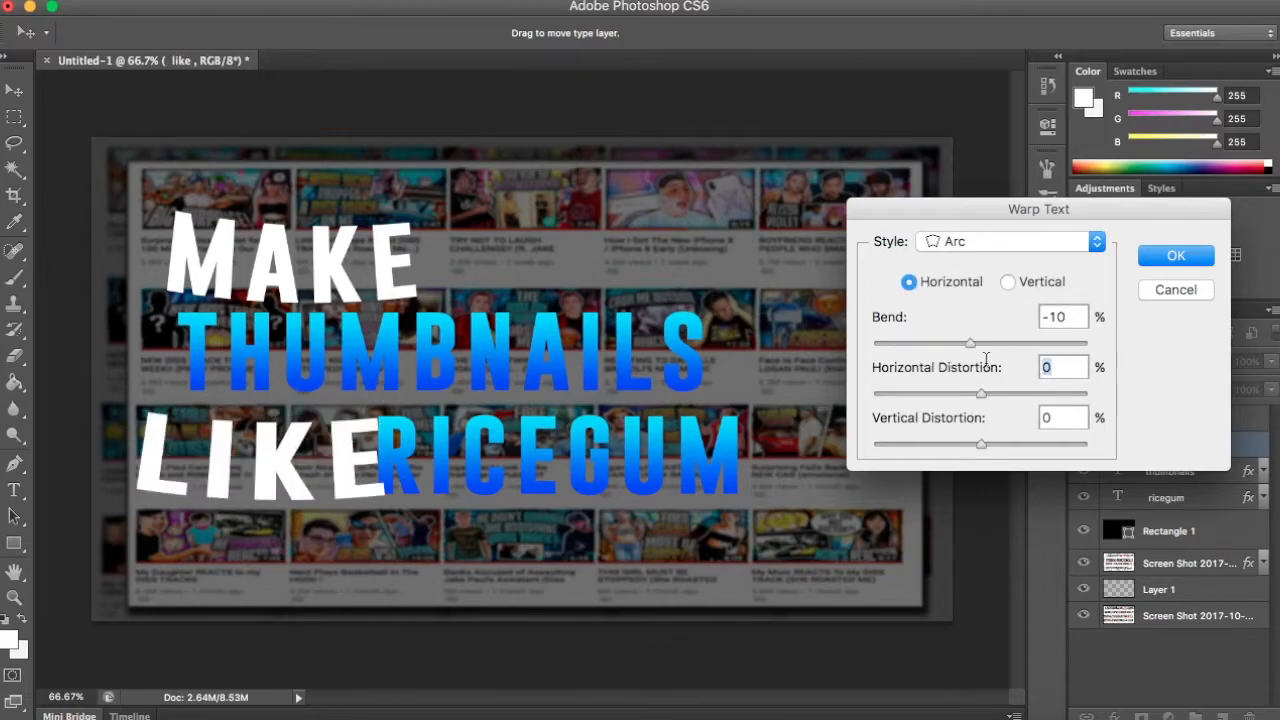
text(-4)
key(Tab)
text(-5)
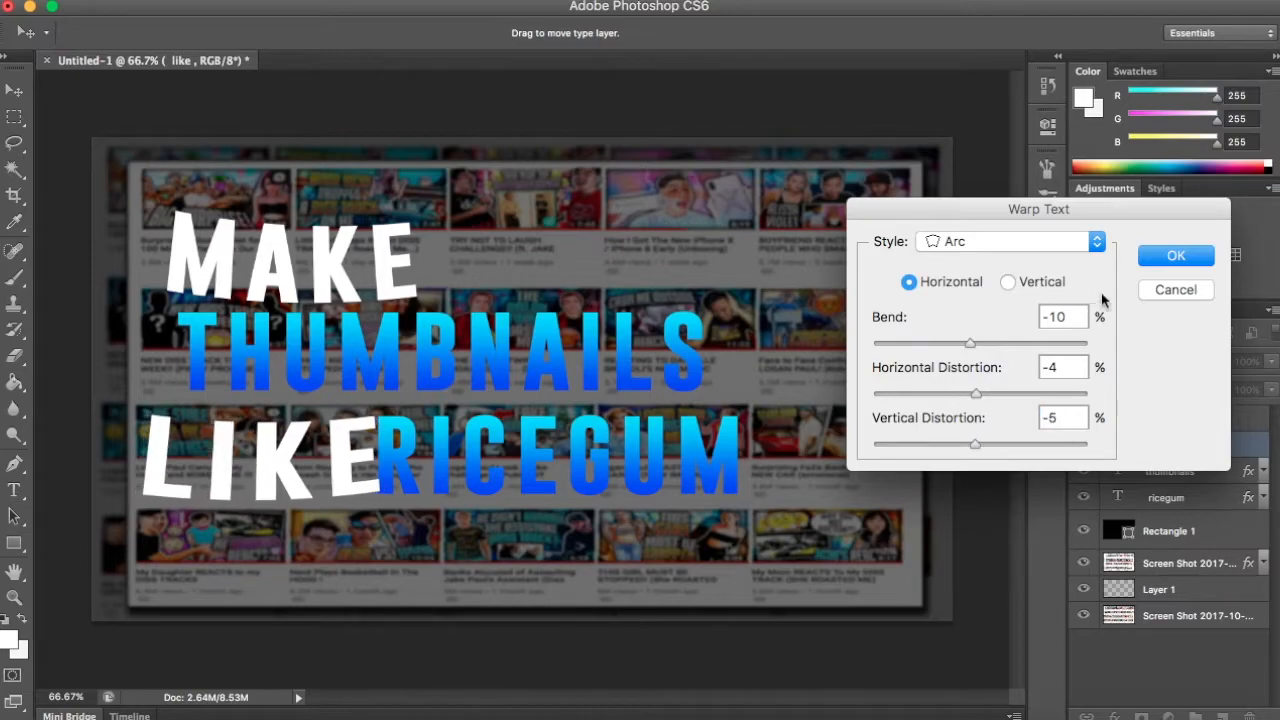
key(Return)
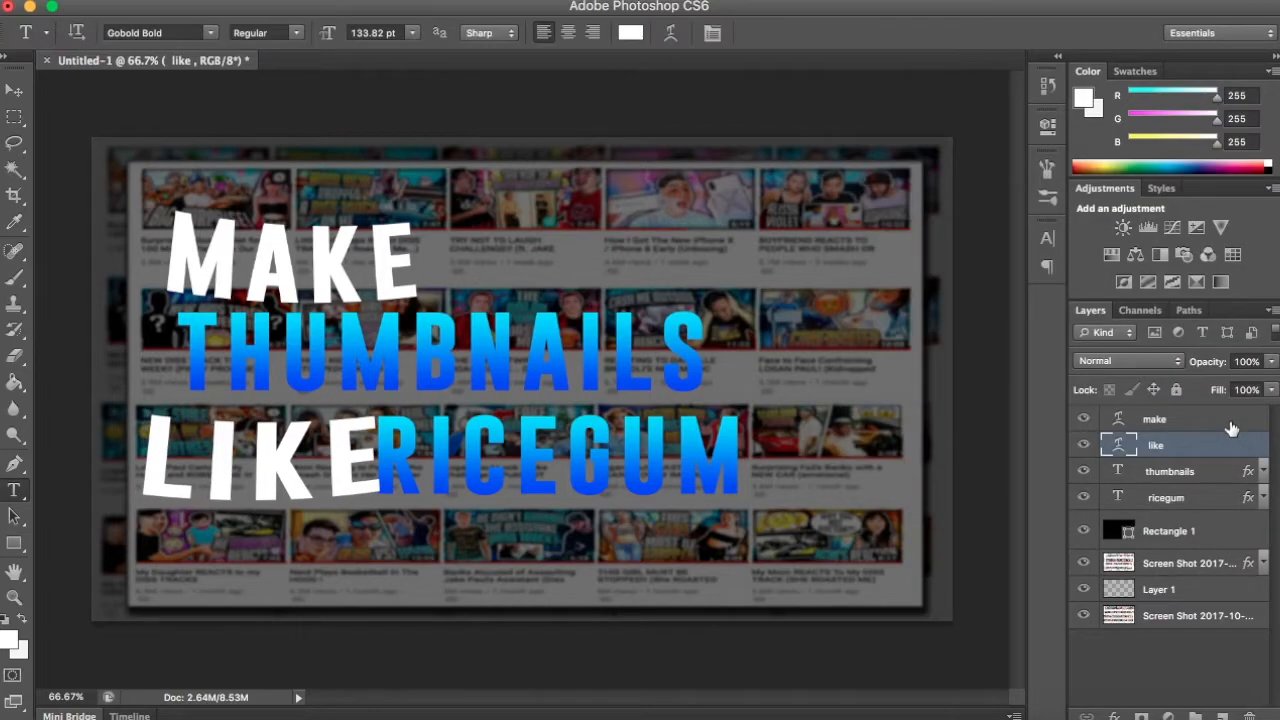
- Check the warp settings of "MAKE" and warp "THUMBNAILS" with an Arc at -10% bend and slight negative horizontal distortion
click(1231, 422)
click(671, 32)
click(1177, 257)
click(1198, 475)
click(667, 31)
click(1005, 242)
click(990, 272)
text(-)
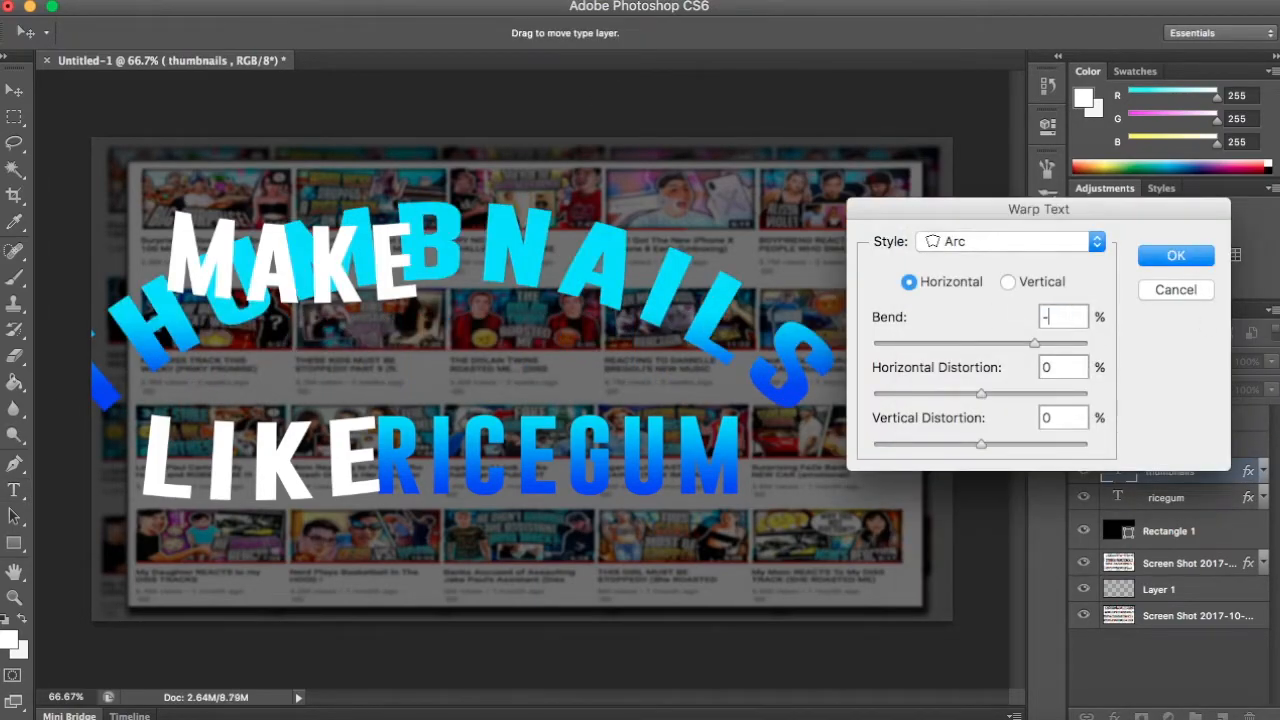
text(10)
drag(981, 394, 976, 394)
click(1177, 257)
- Warp the "RICEGUM" text with the Arc style at -10% bend and -4% horizontal distortion
click(1190, 498)
click(668, 32)
click(1005, 242)
click(1028, 280)
text(-10)
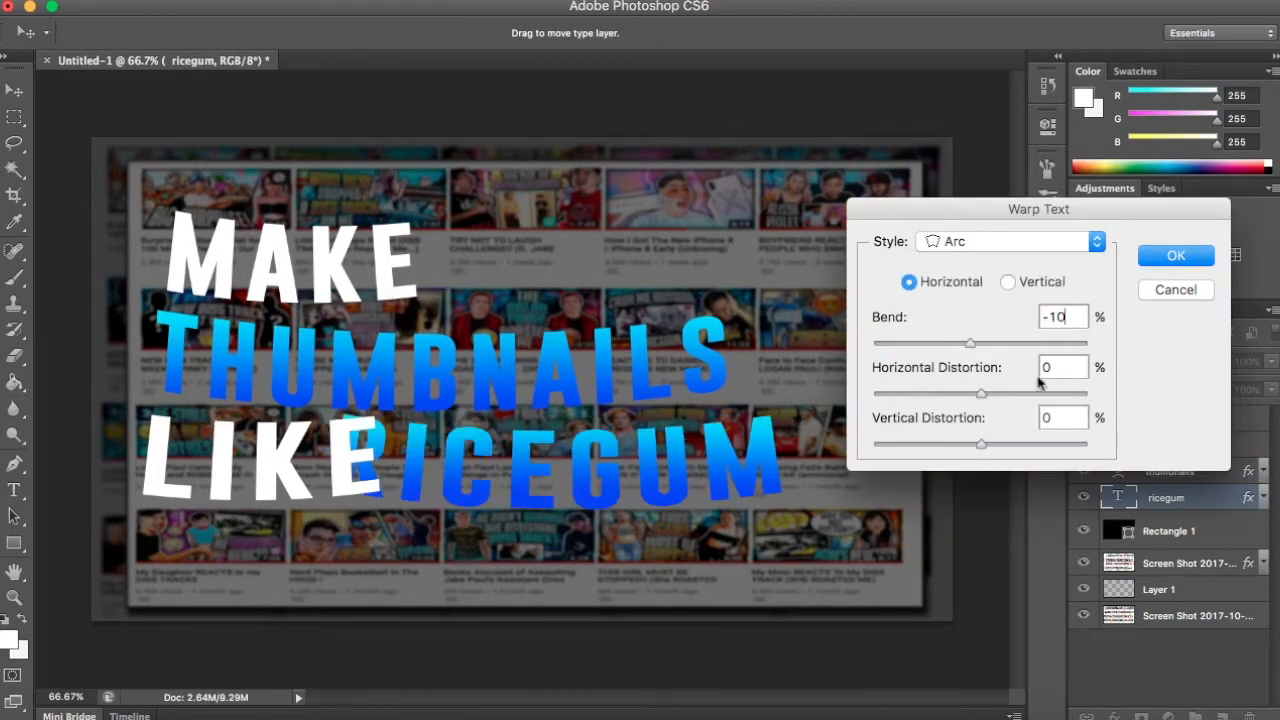
key(Tab)
text(-4)
key(Tab)
key(Return)
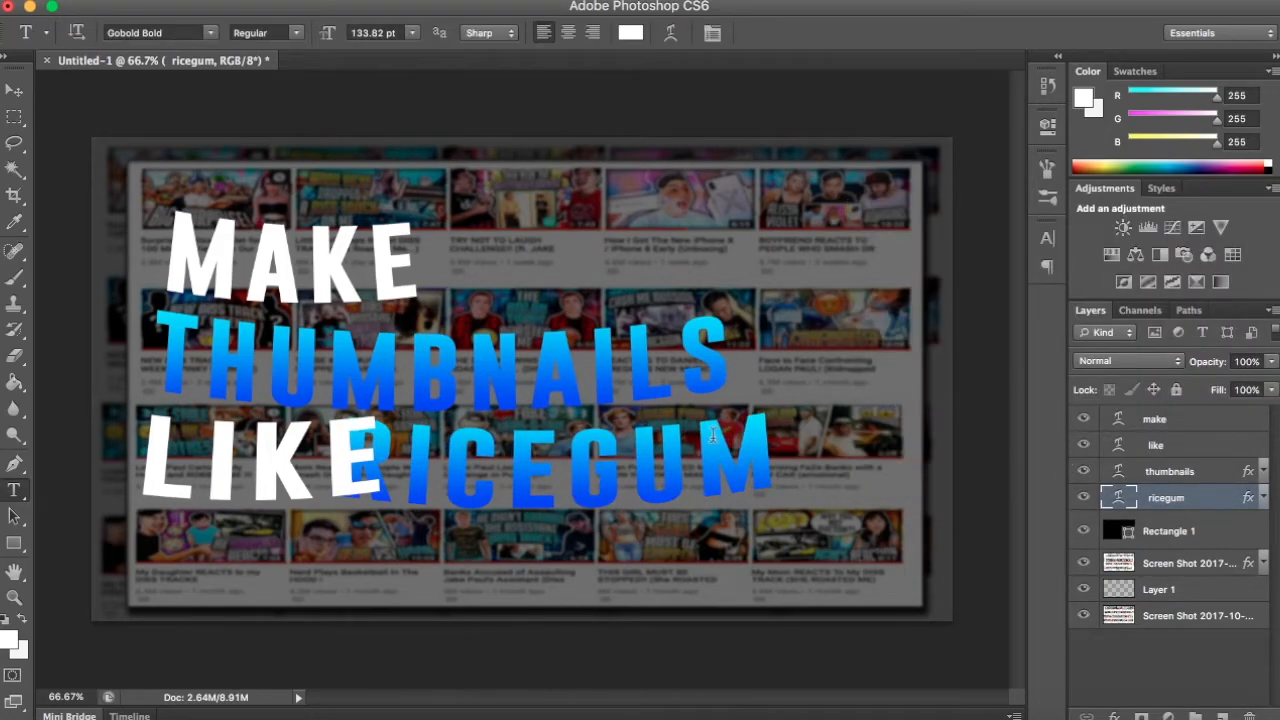
- Rotate "THUMBNAILS" about 1.7 degrees counterclockwise and move it up closer to "MAKE"
click(1189, 425)
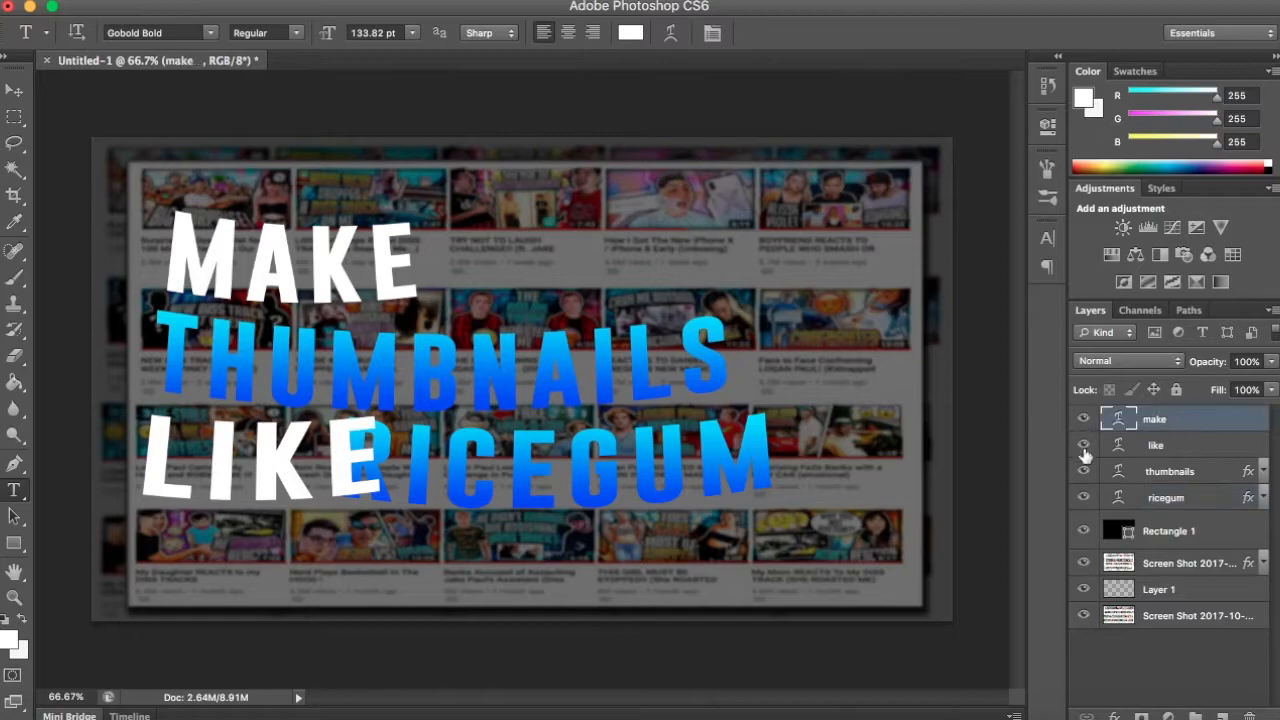
click(1195, 472)
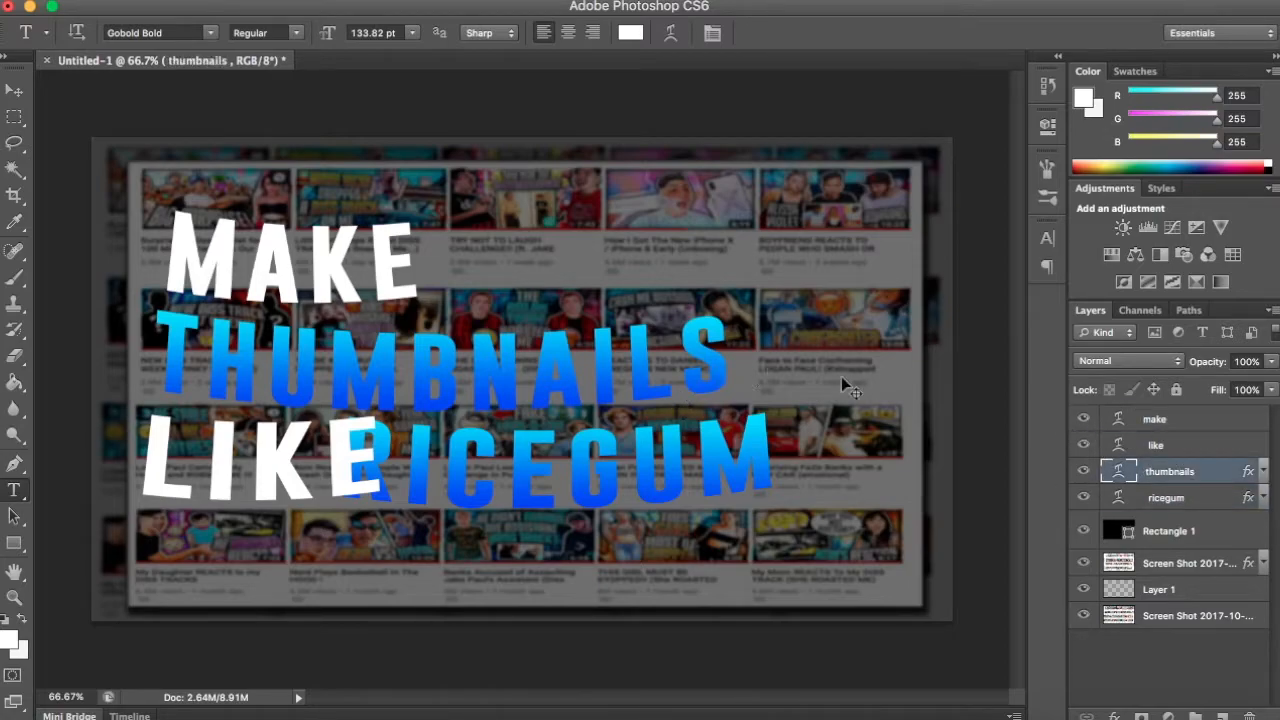
key(ctrl+t)
drag(845, 369, 845, 369)
drag(583, 378, 588, 342)
drag(857, 350, 843, 376)
key(shift+Down)
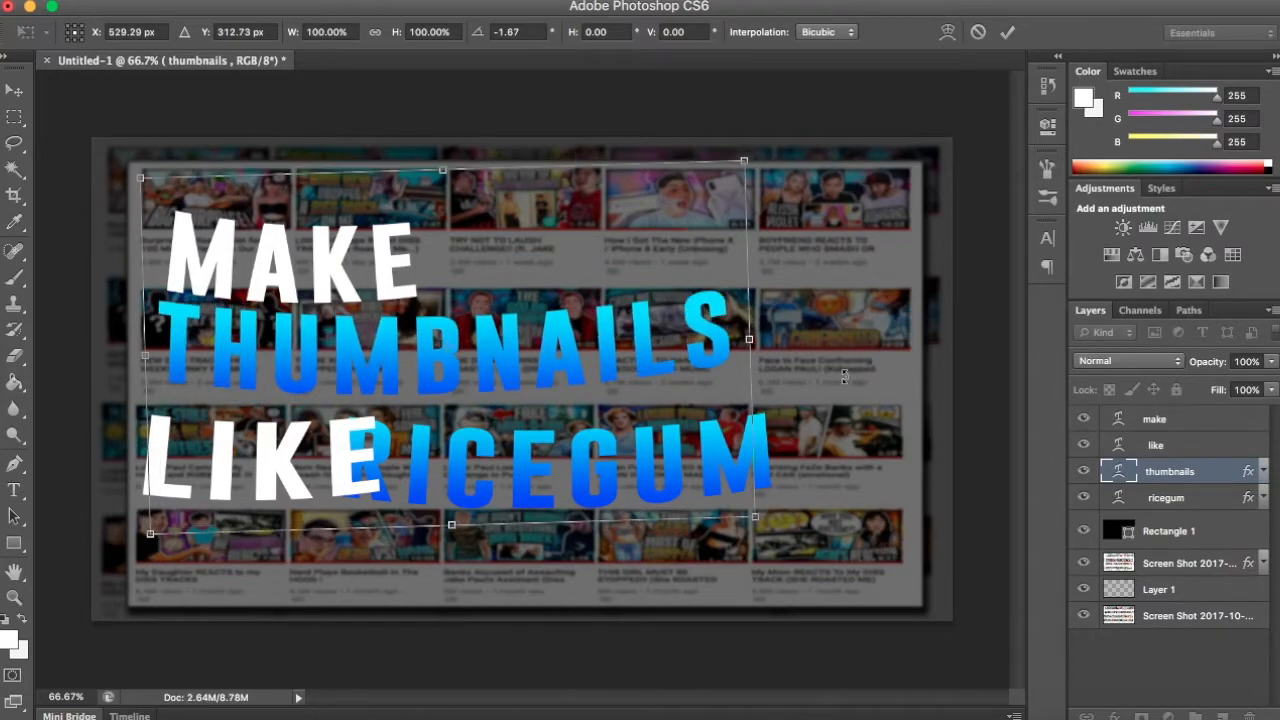
key(t)
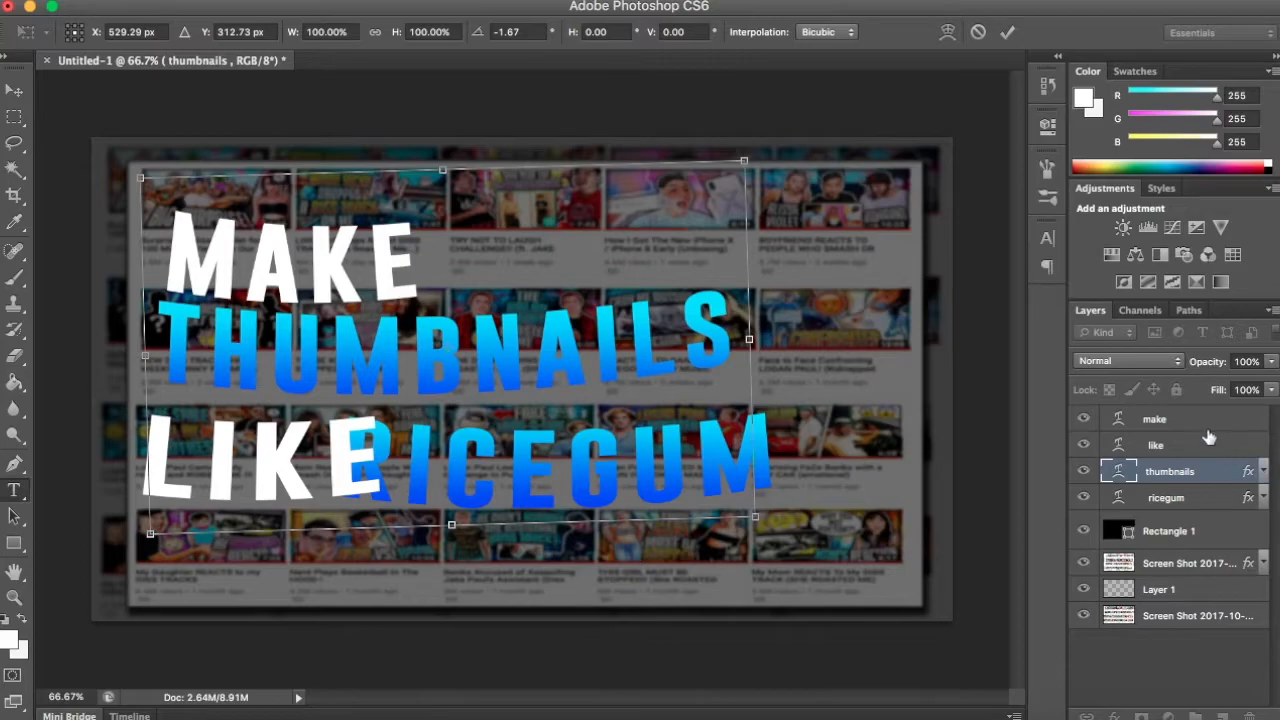
key(Return)
- Rotate "MAKE" about 1.2 degrees clockwise and nudge it slightly up and to the left
click(1208, 420)
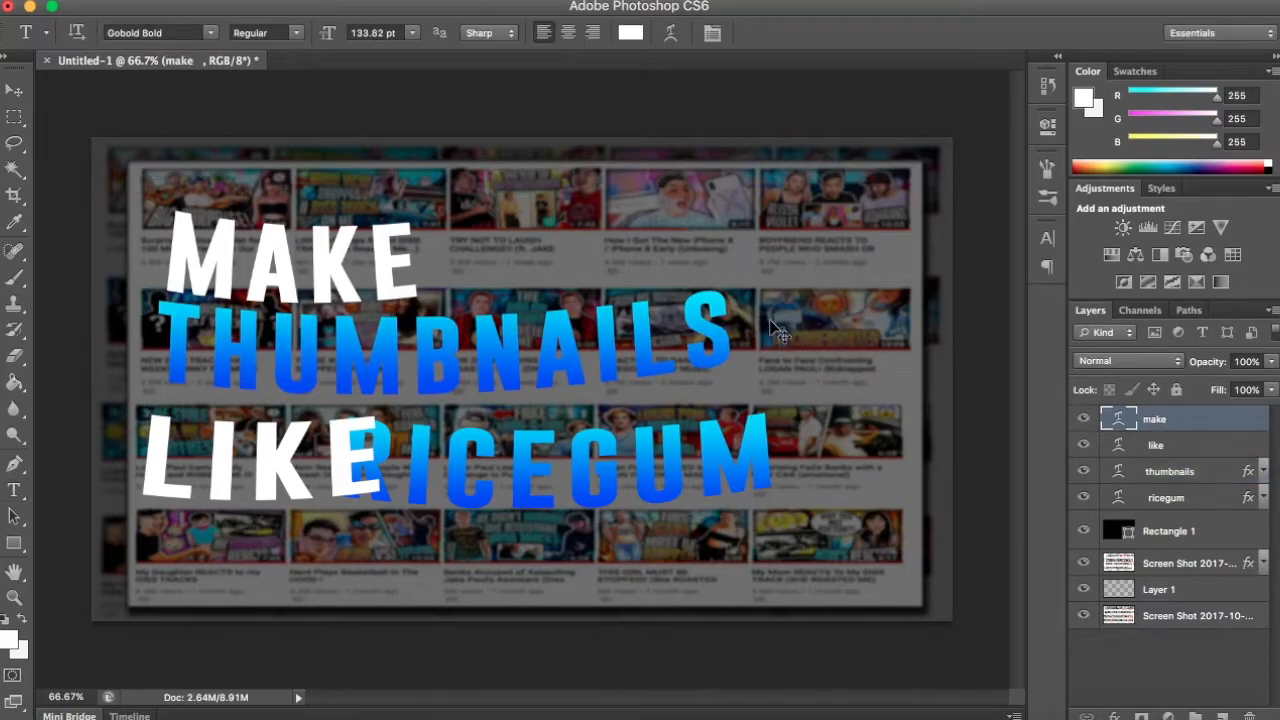
key(ctrl+t)
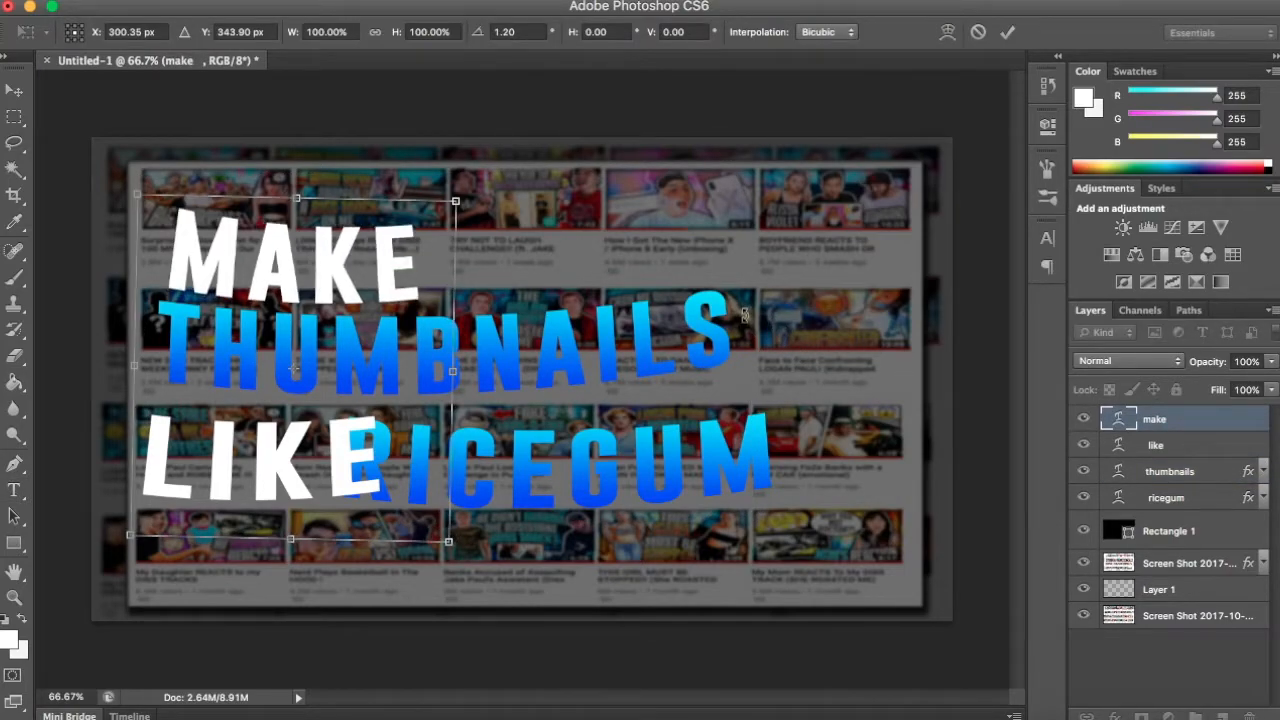
key(Up)
key(Up)
key(Left)
key(Return)
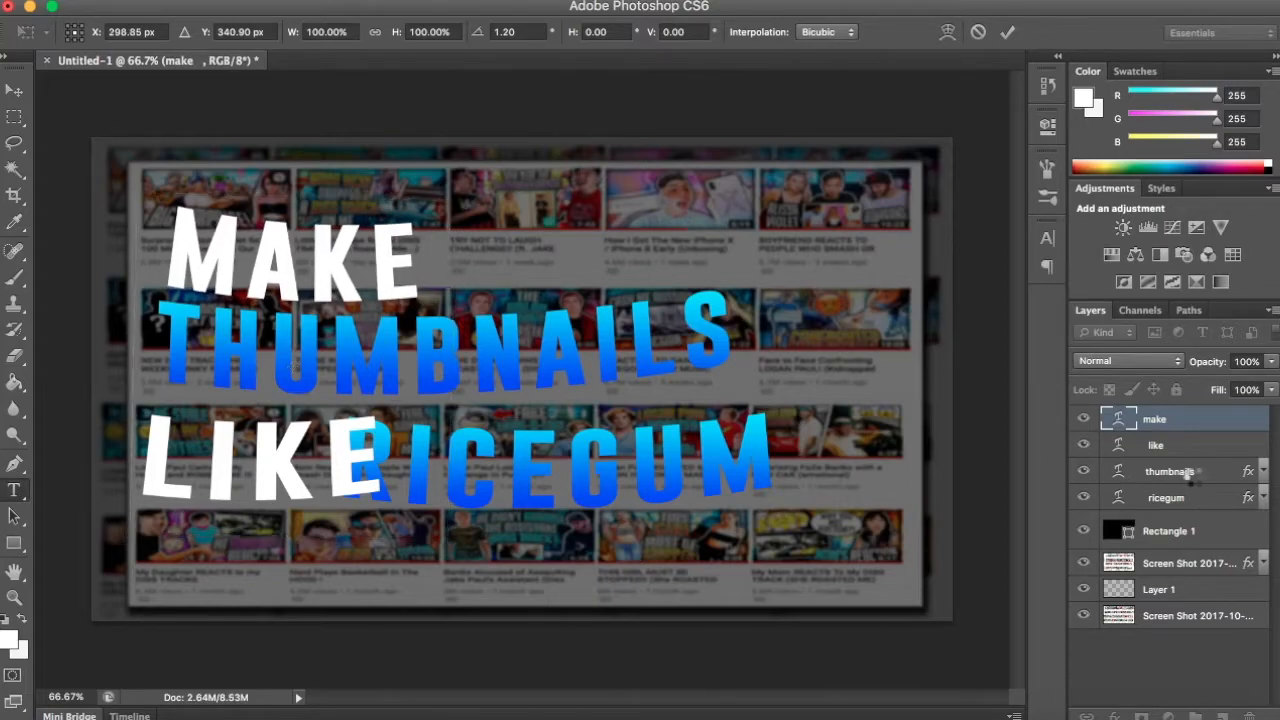
- Rotate the "LIKE" text about 2.1 degrees clockwise
click(1189, 446)
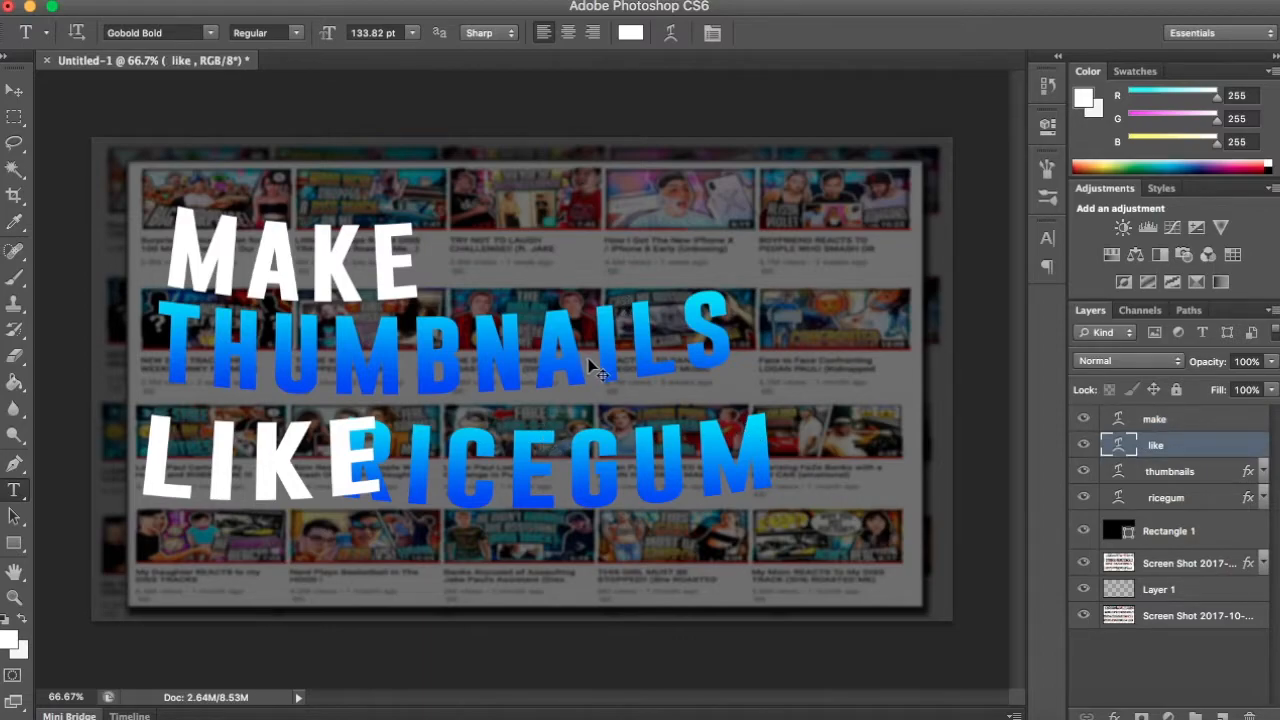
key(ctrl+t)
drag(554, 375, 555, 383)
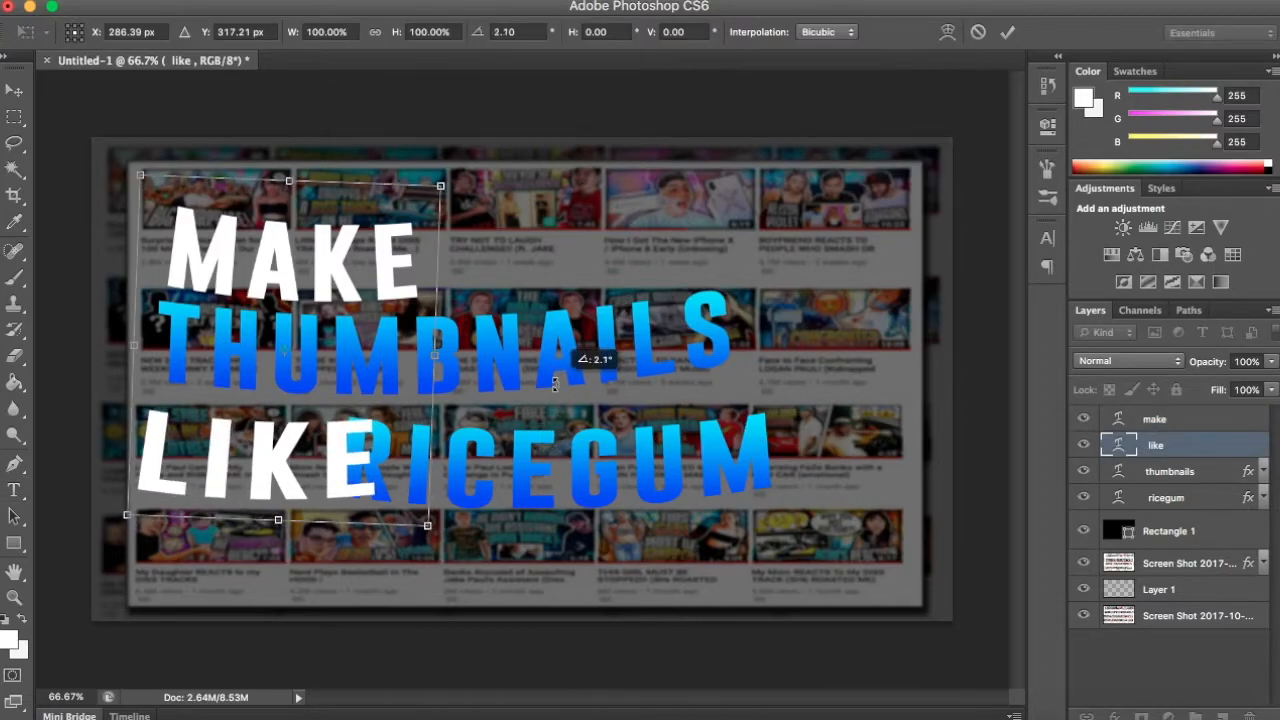
key(Return)
- Move "LIKE" slightly up and to the right so it sits closer beneath "THUMBNAILS"
key(v)
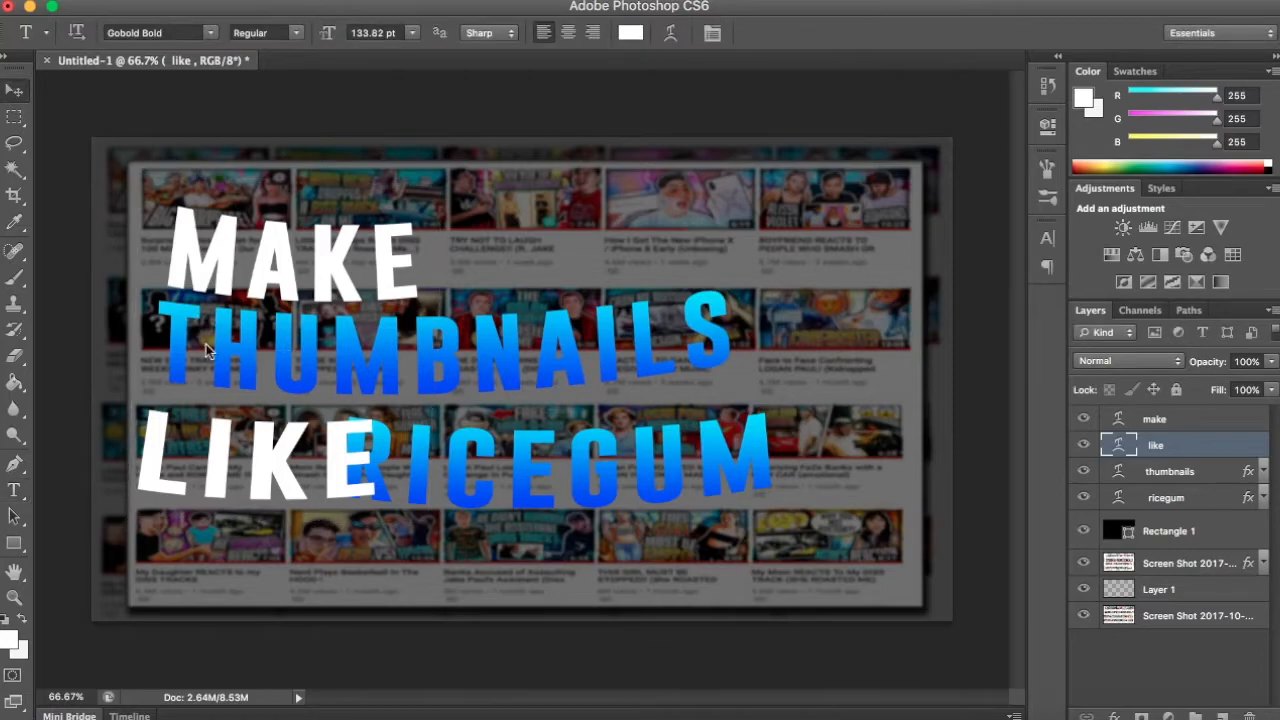
drag(232, 428, 240, 440)
key(shift+Up)
key(shift+Up)
key(shift+Down)
key(shift+Down)
key(shift+Right)
key(shift+Left)
key(shift+Up)
key(shift+Right)
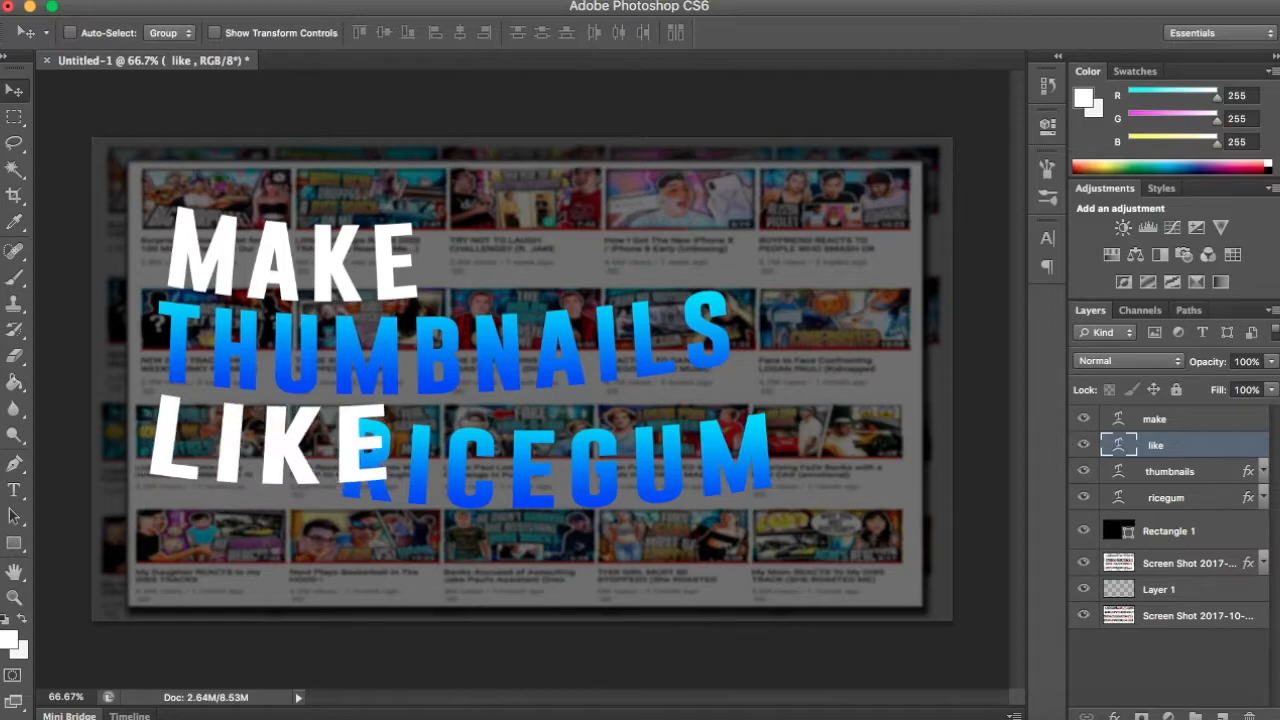
- Move "RICEGUM" up and to the right so it sits beside "LIKE" under "THUMBNAILS"
click(1180, 500)
key(shift+Right)
key(shift+Right)
key(shift+Right)
key(shift+Up)
key(shift+Up)
key(shift+Right)
key(shift+Right)
key(shift+Up)
key(shift+Up)
key(shift+Down)
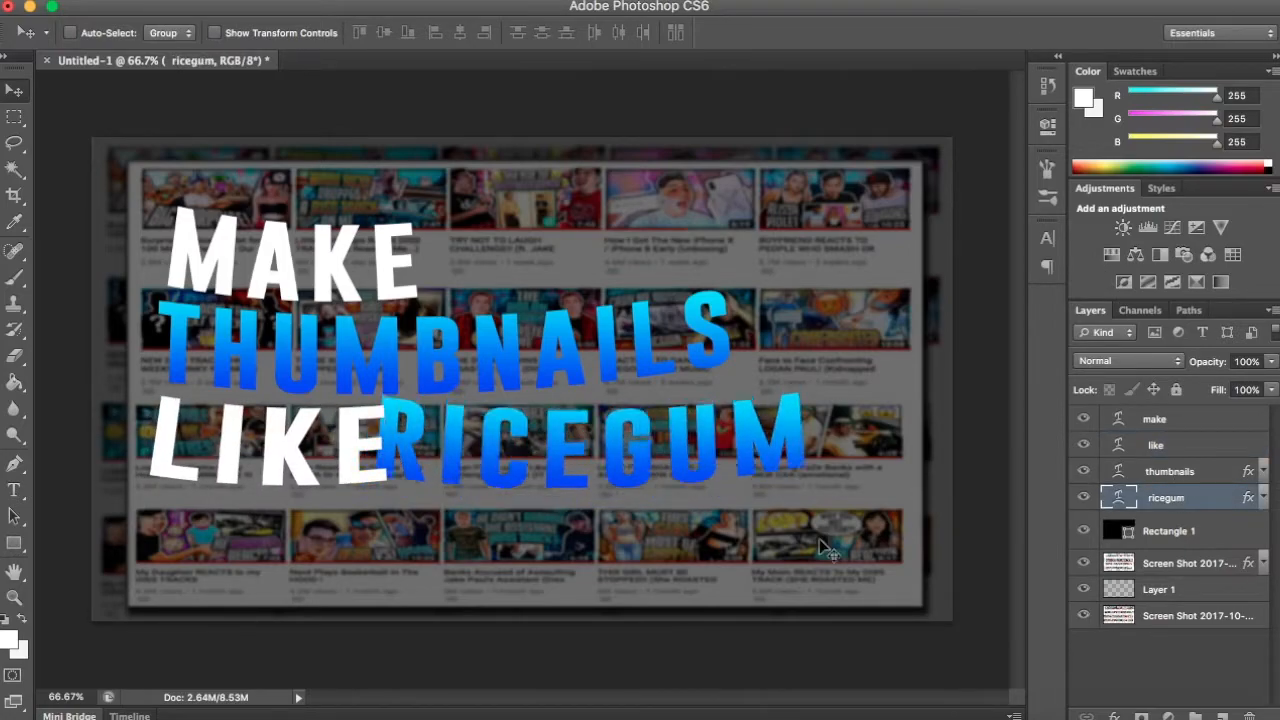
- Rotate "RICEGUM" about 5 degrees counterclockwise and nudge it to the right so it clears "LIKE"
key(super+t)
drag(848, 545, 870, 518)
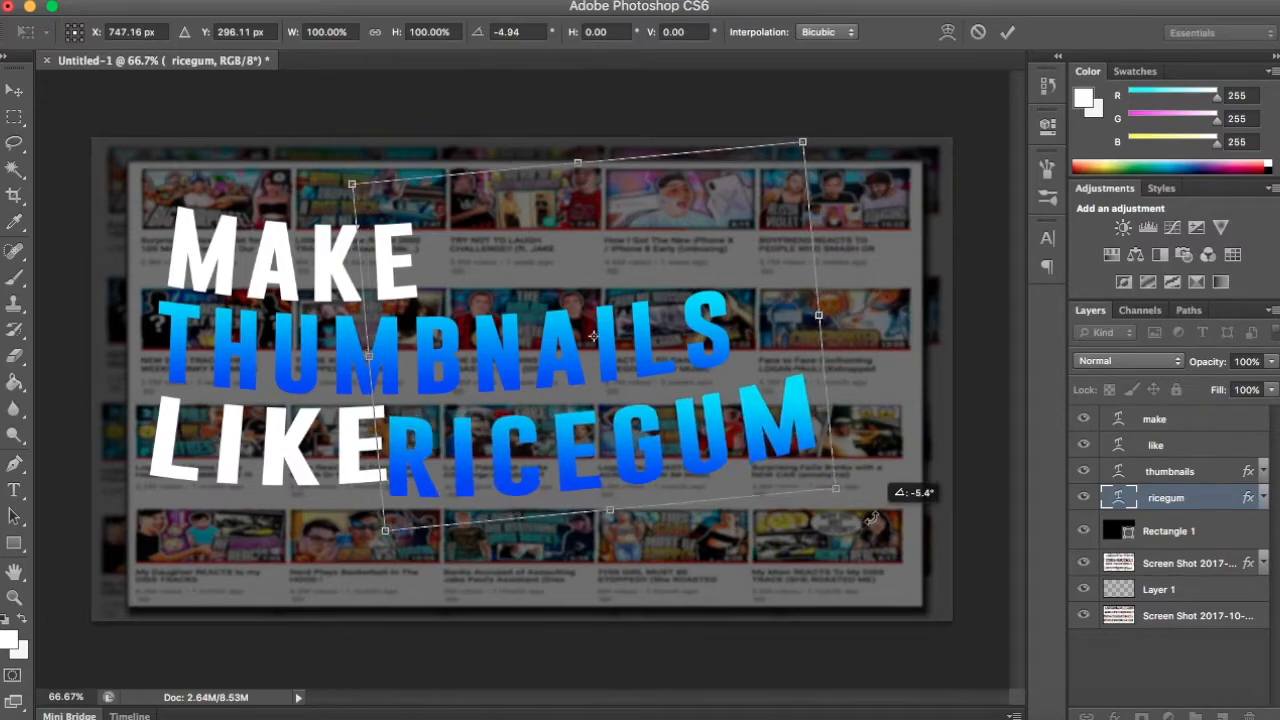
key(Return)
key(shift+Right)
key(shift+Right)
key(shift+Right)
key(shift+Right)
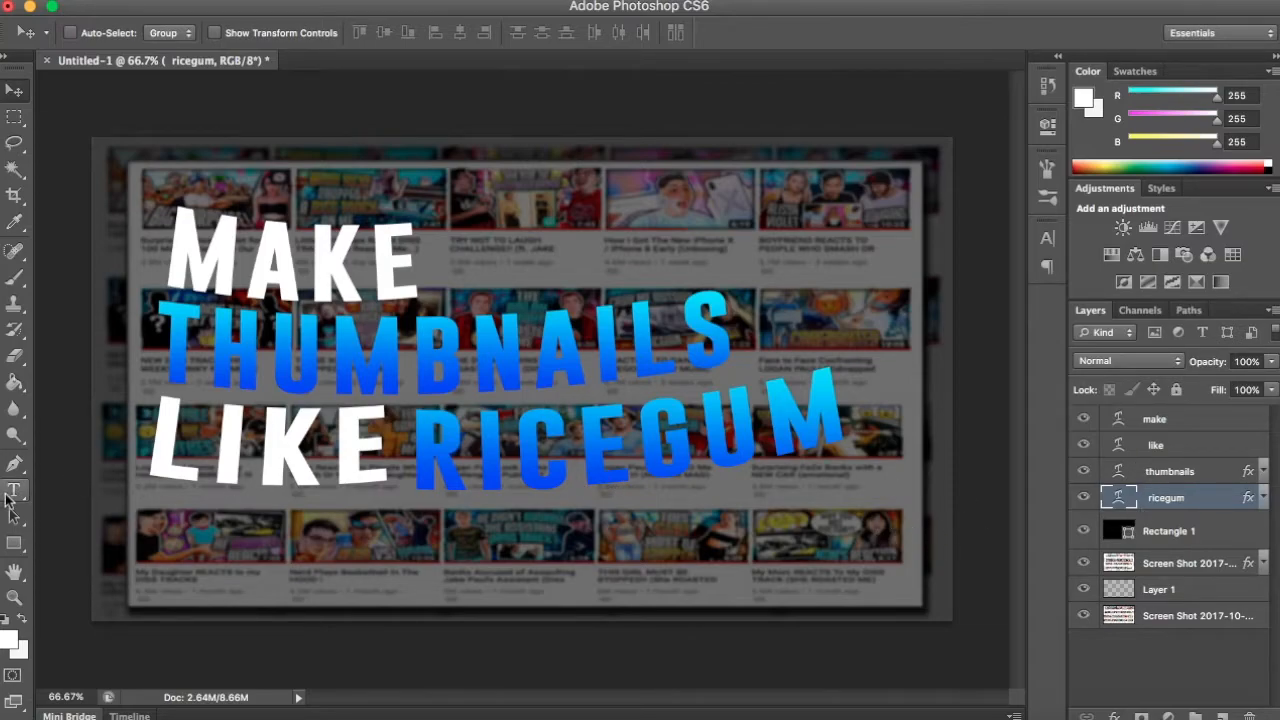
- Set the bend of the "RICEGUM" arc warp to -8% and move the word slightly left toward "LIKE"
click(9, 494)
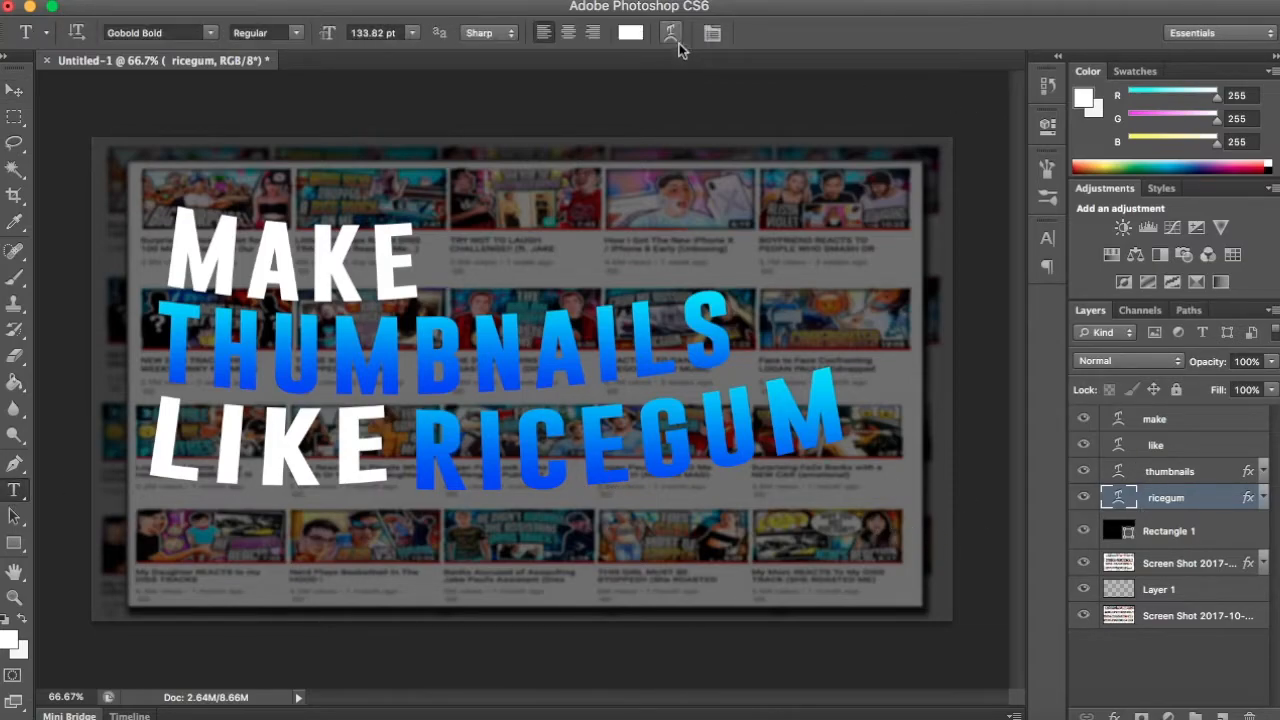
drag(971, 344, 973, 344)
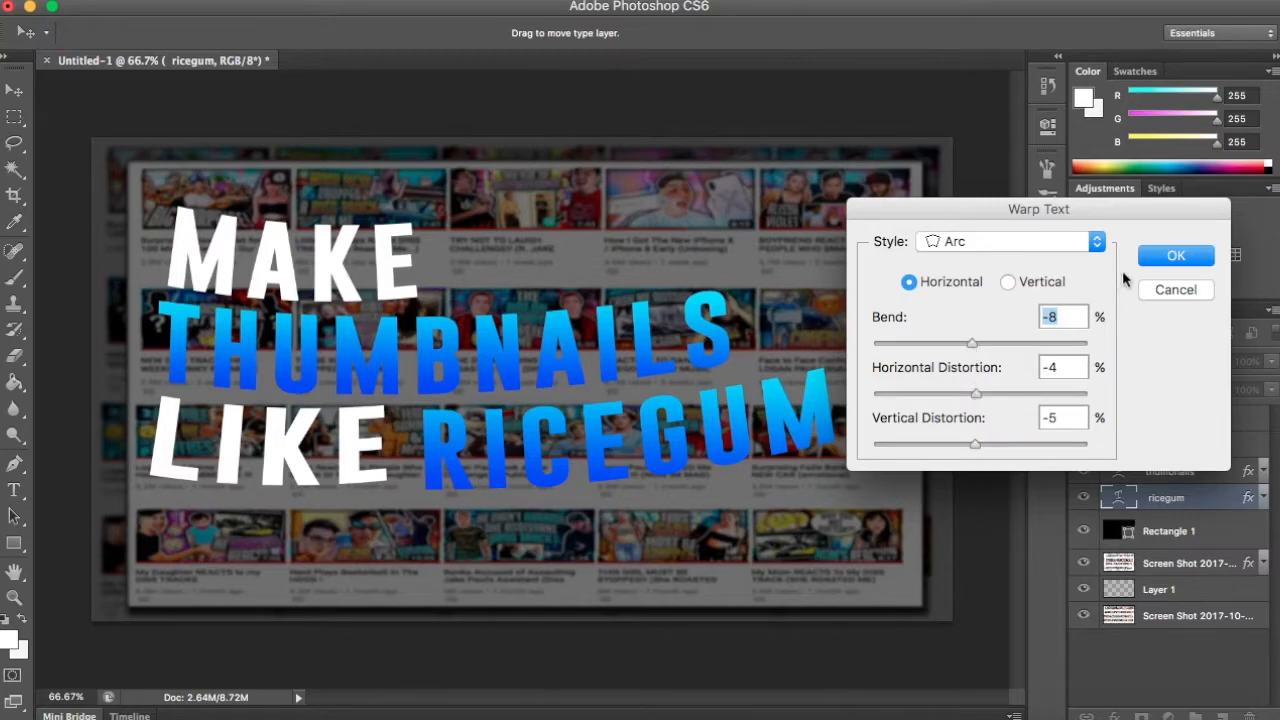
click(1150, 258)
key(v)
drag(634, 484, 626, 486)
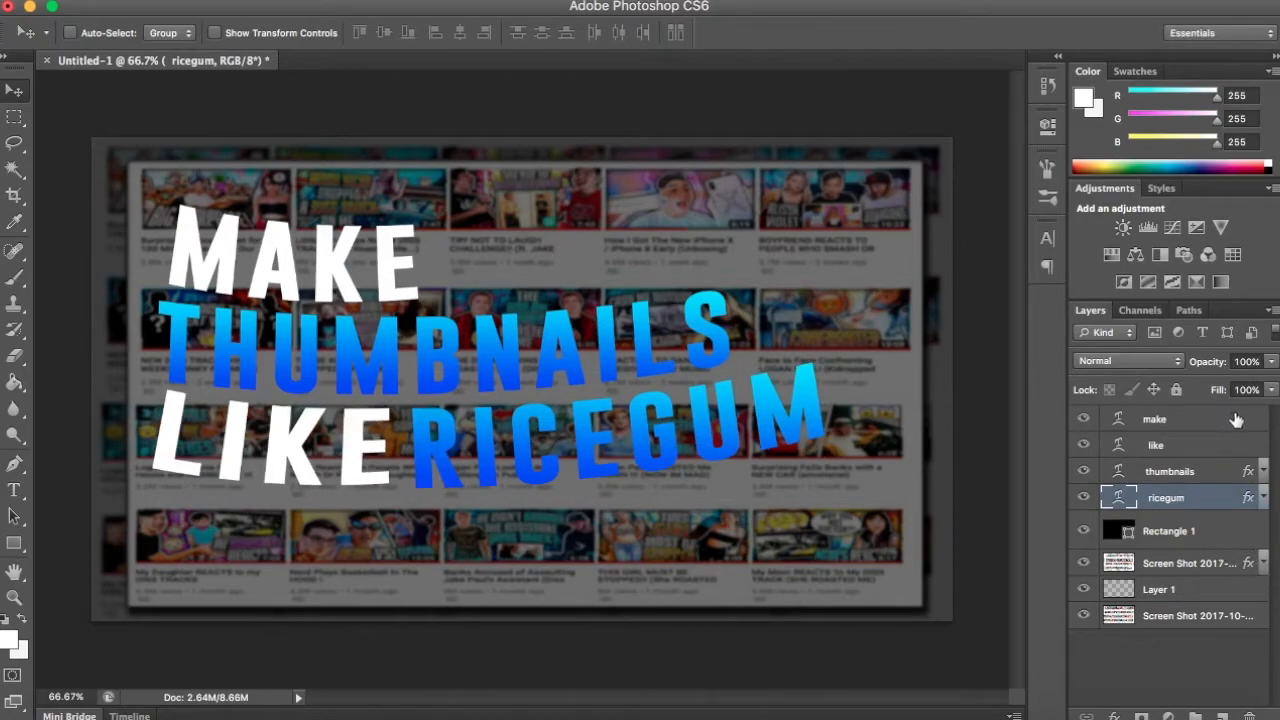
- Combine the make, like, thumbnails and ricegum text layers into one smart object
shift+click(1243, 426)
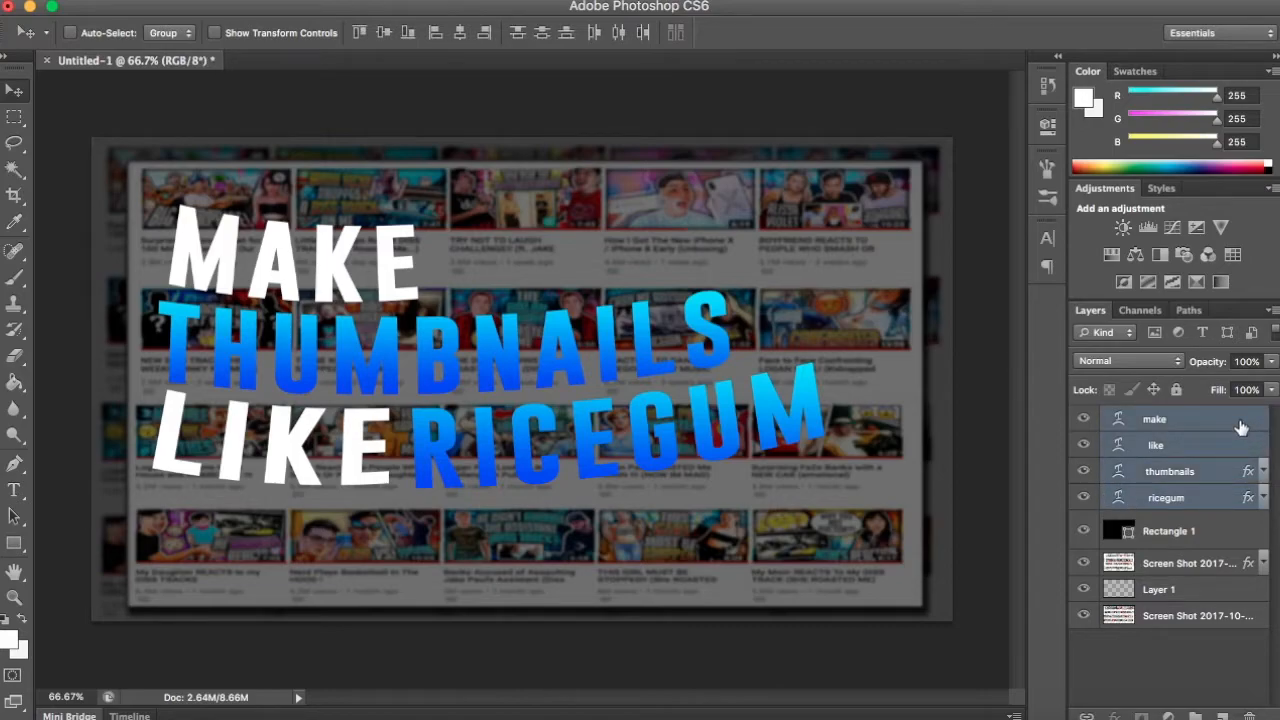
right_click(1238, 426)
click(1100, 135)
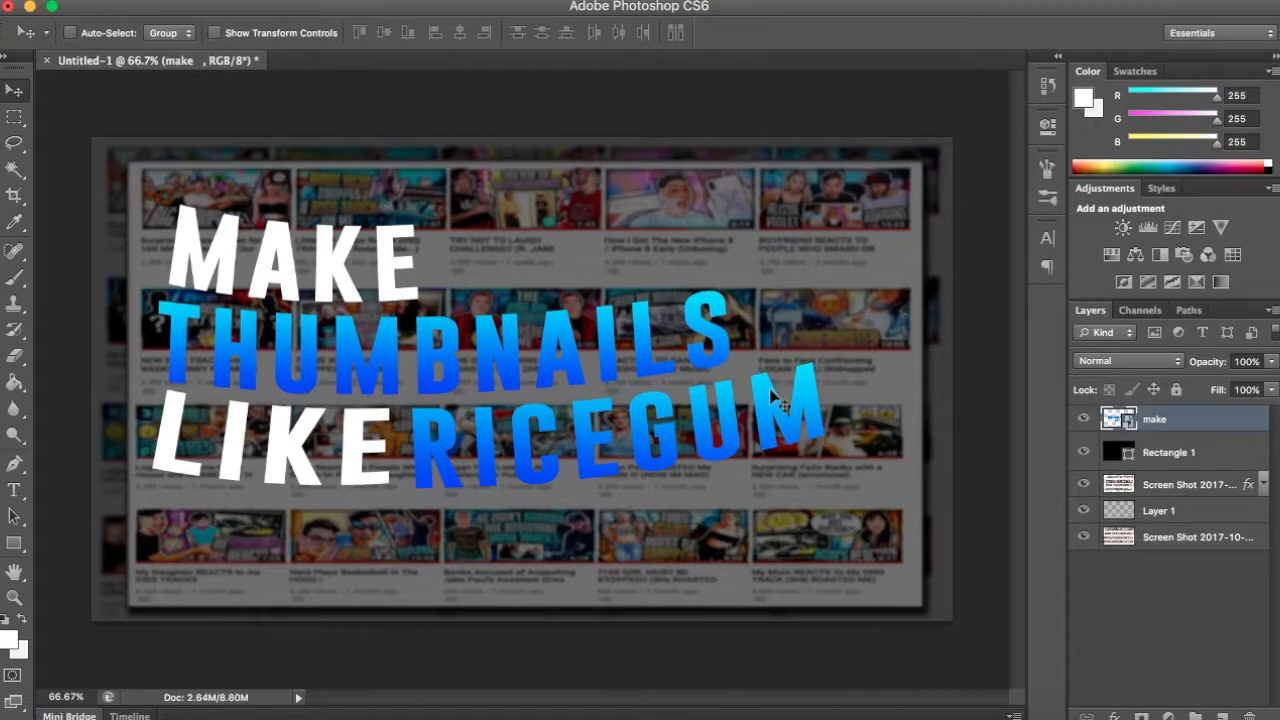
- Scale the combined title to about 83%, rotate it about 4 degrees clockwise and place it in the canvas's upper left area
key(ctrl+t)
drag(826, 203, 709, 275)
drag(626, 303, 622, 225)
drag(740, 255, 744, 277)
drag(610, 290, 621, 307)
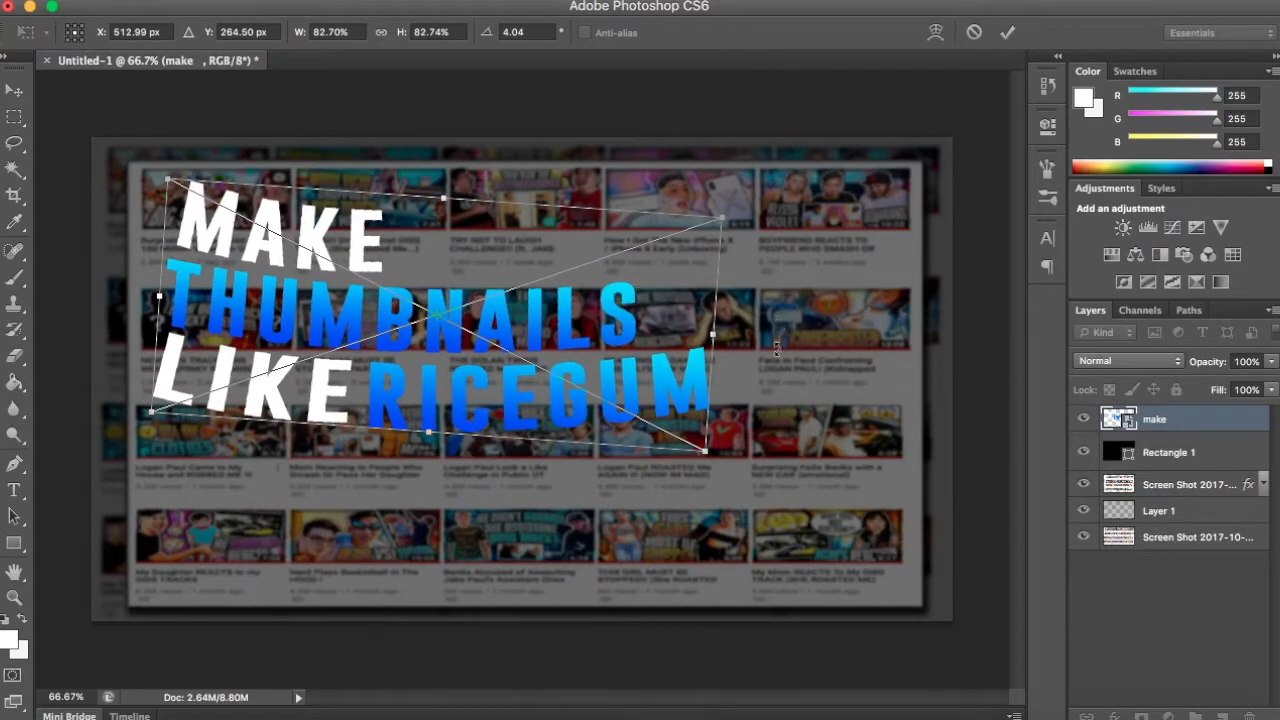
key(Return)
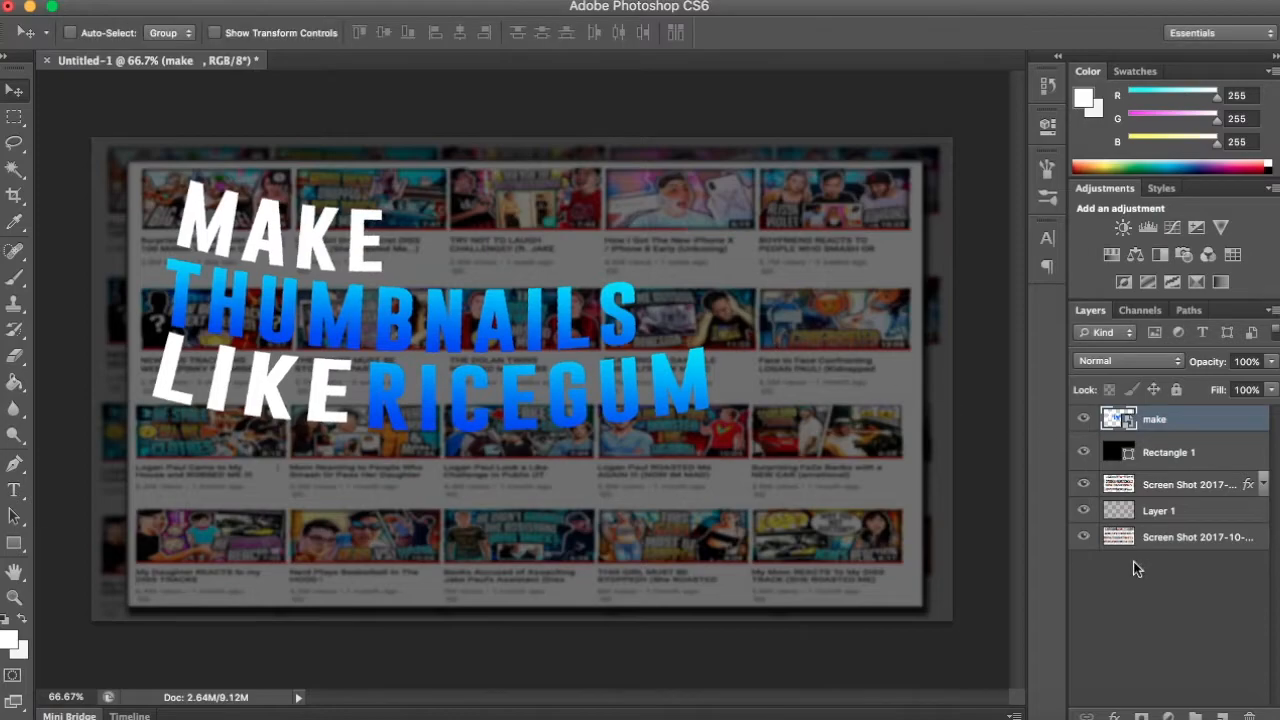
- Add a thin black outside stroke to the combined title and convert the layer to a smart object again
click(1250, 598)
click(1252, 426)
double_click(1250, 424)
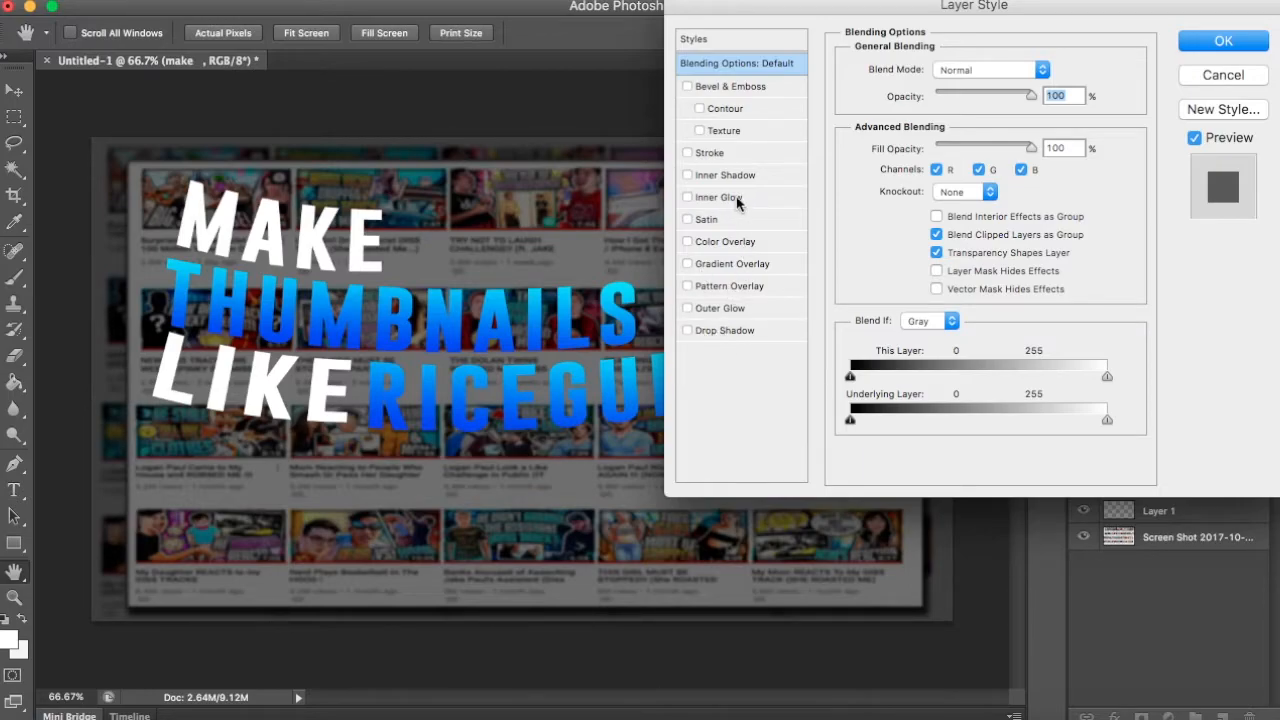
click(716, 156)
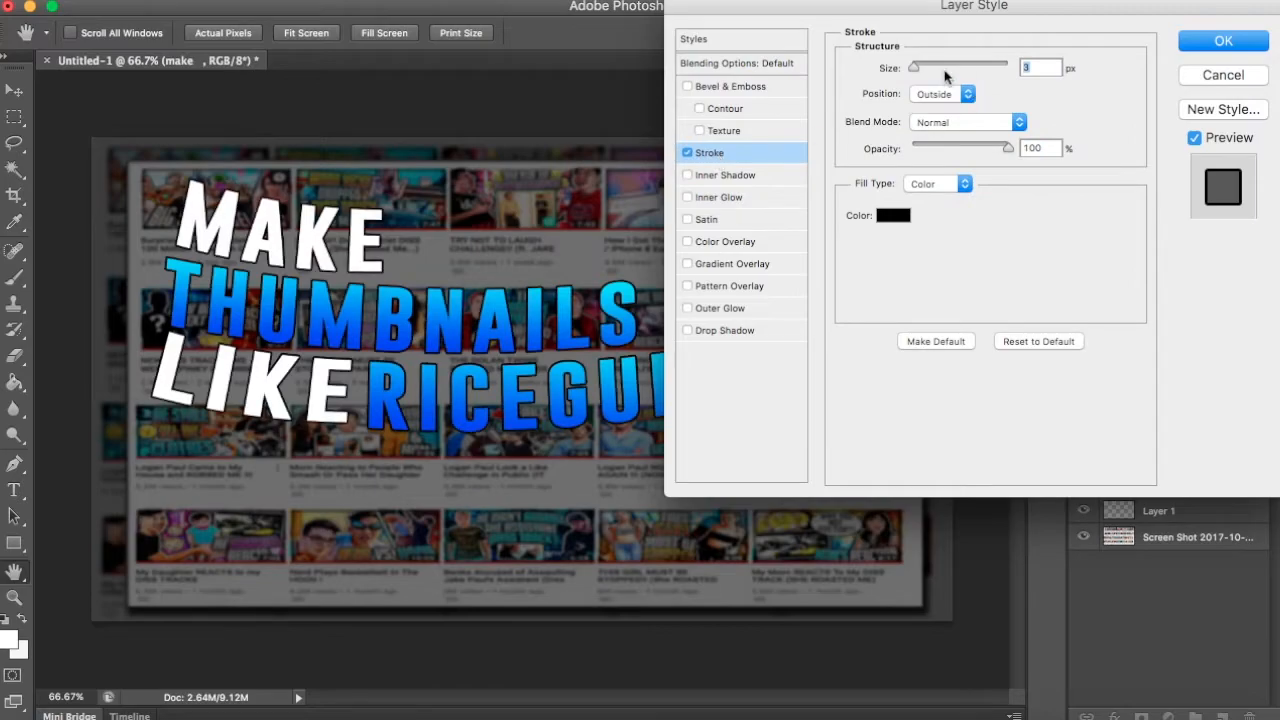
drag(920, 70, 914, 68)
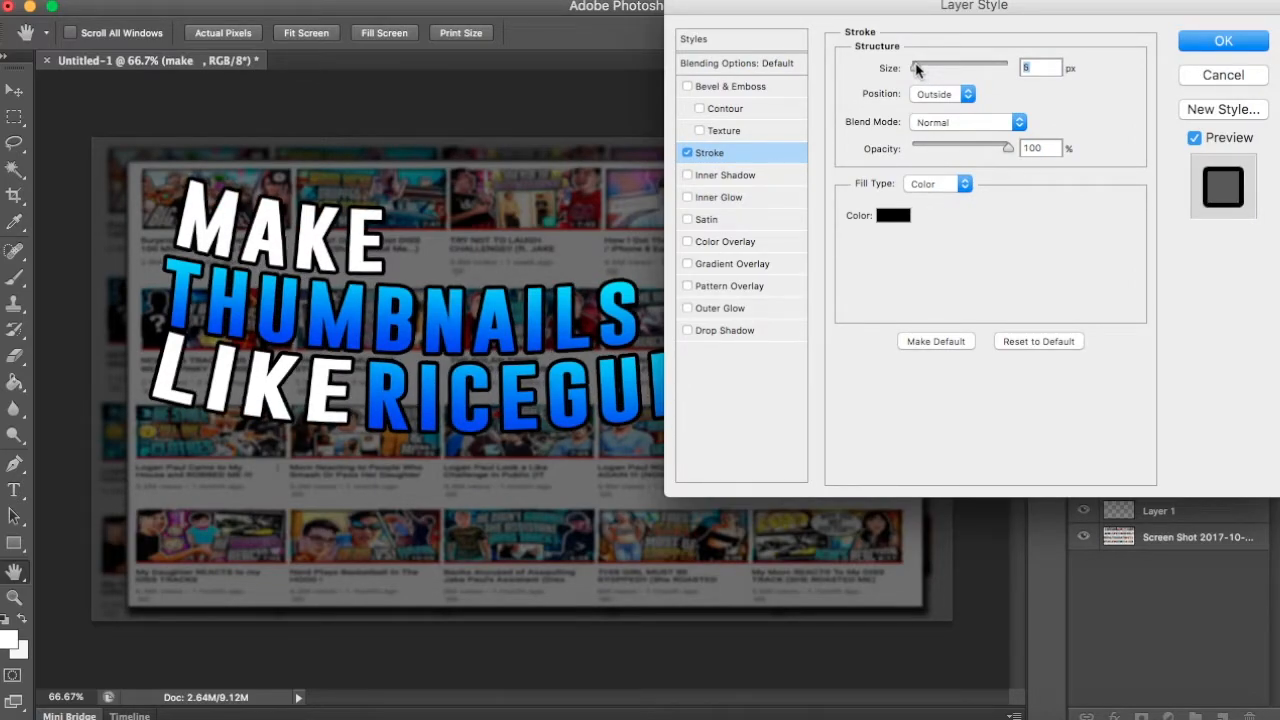
click(1222, 42)
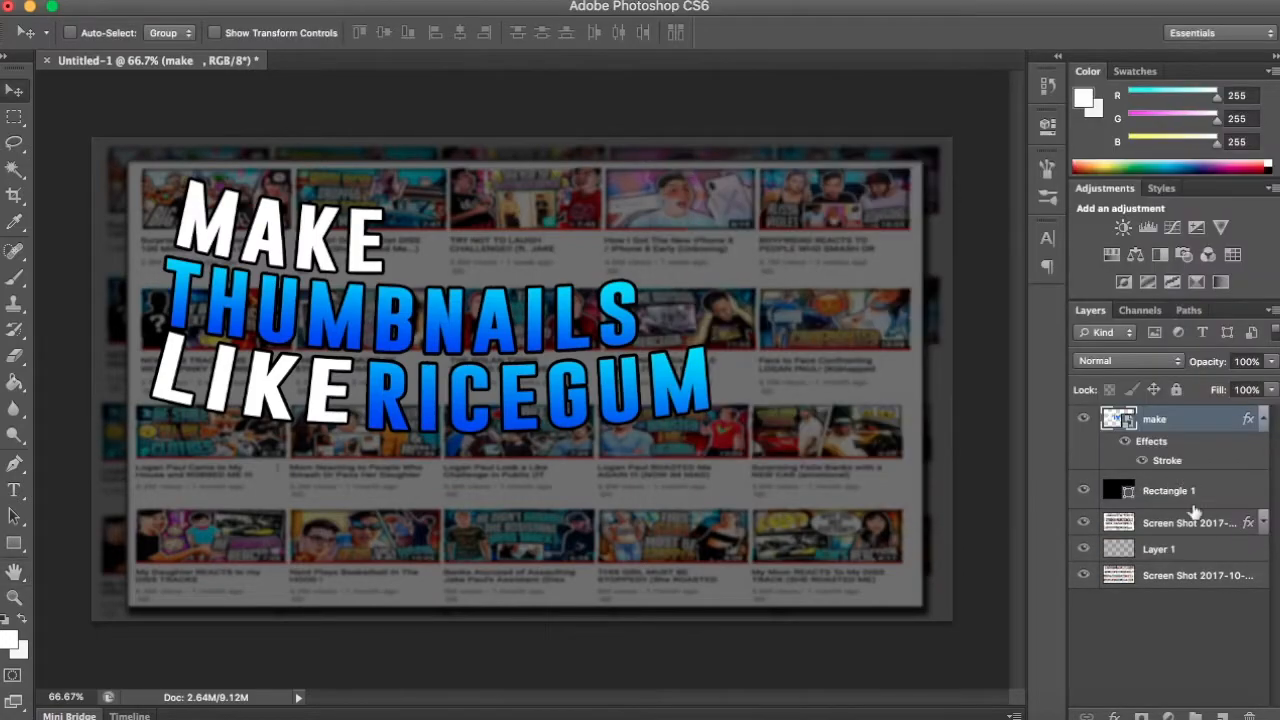
right_click(1208, 419)
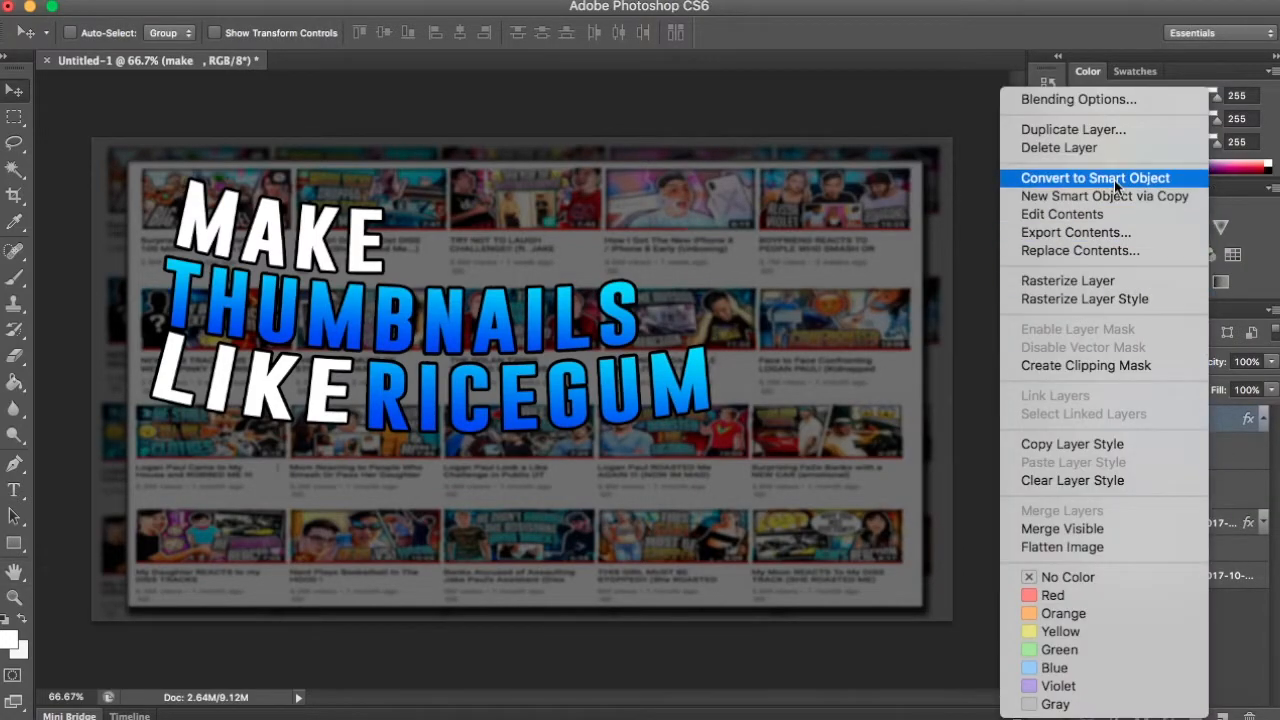
click(1114, 180)
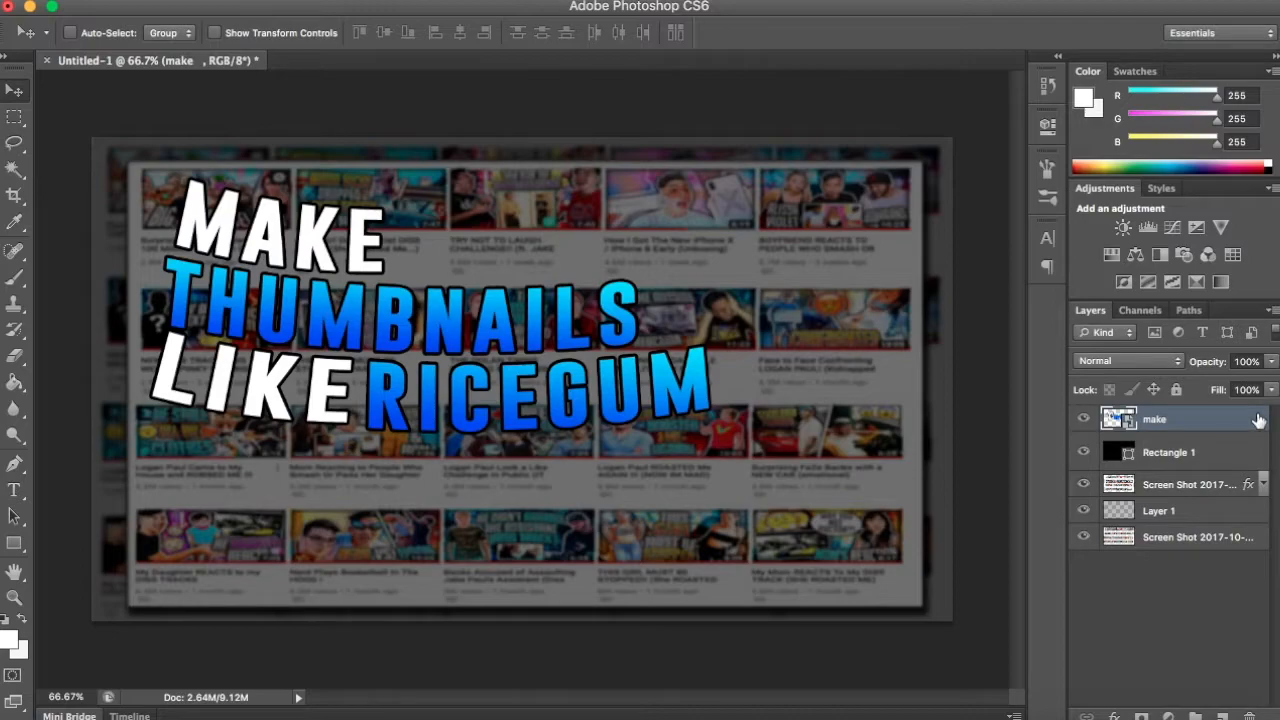
- Add a 6 px outside stroke in white (ffffff) around the black-outlined title
double_click(1216, 419)
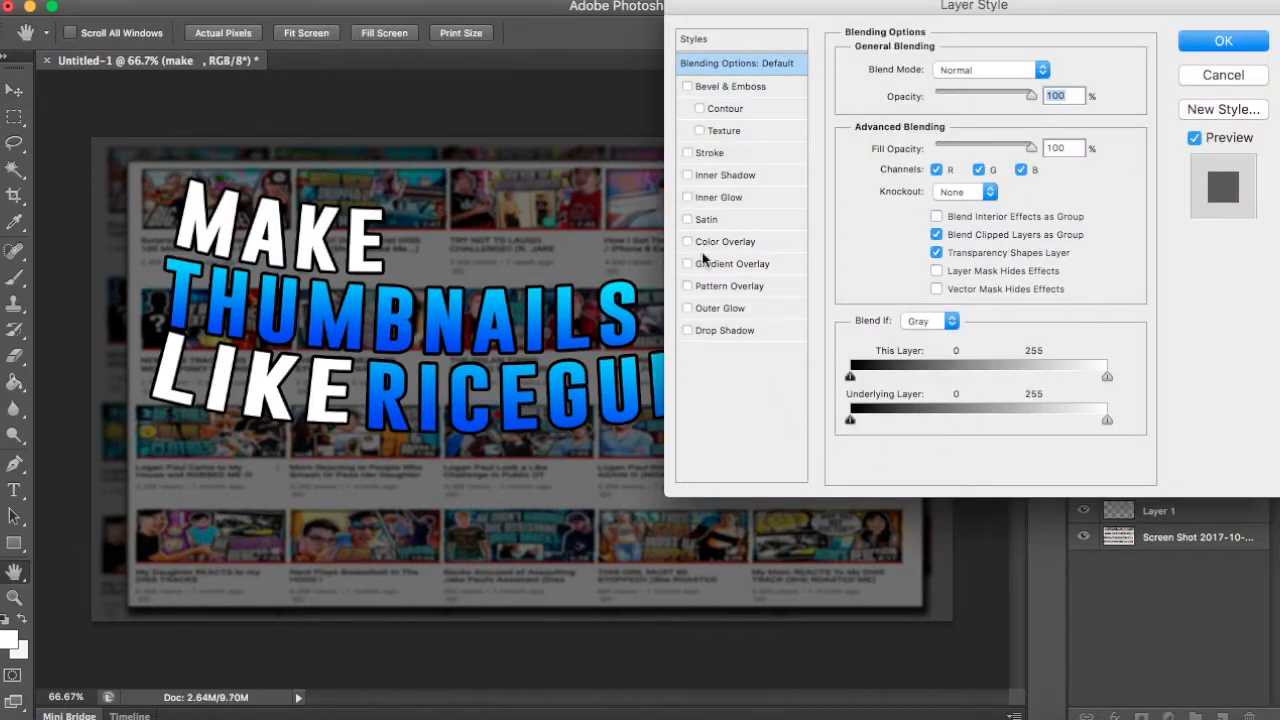
click(709, 152)
drag(920, 70, 916, 68)
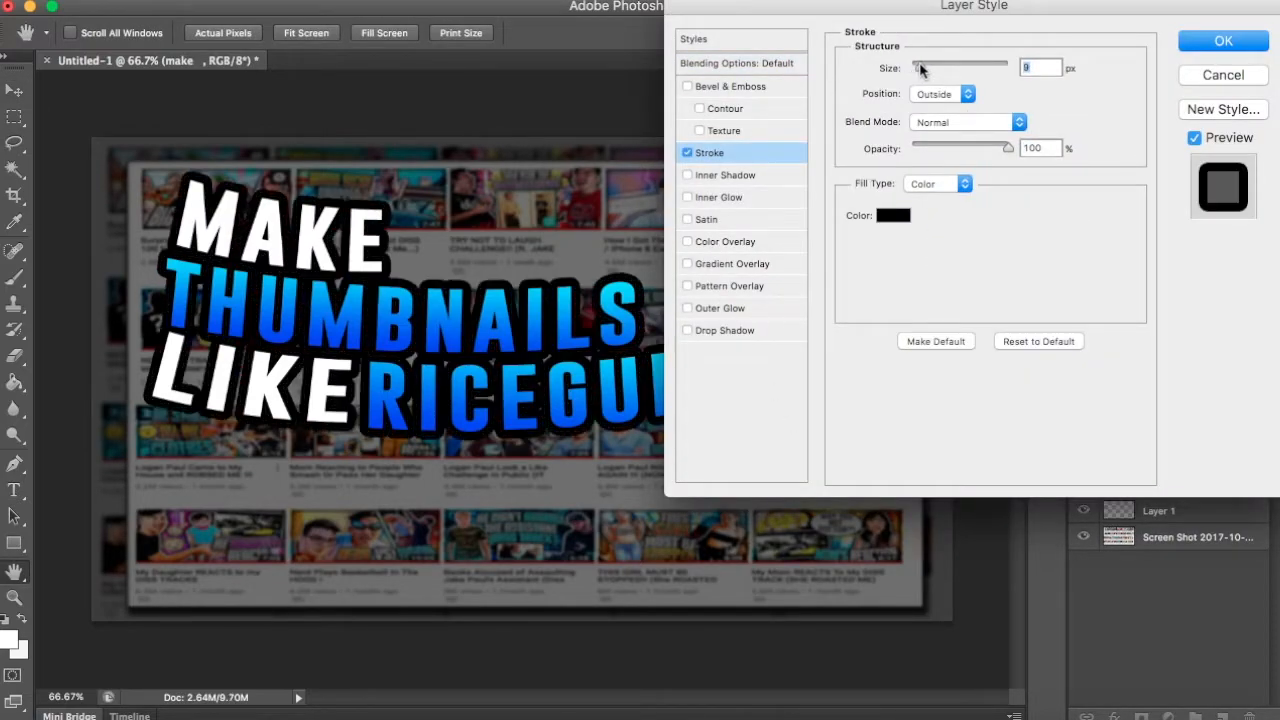
click(893, 216)
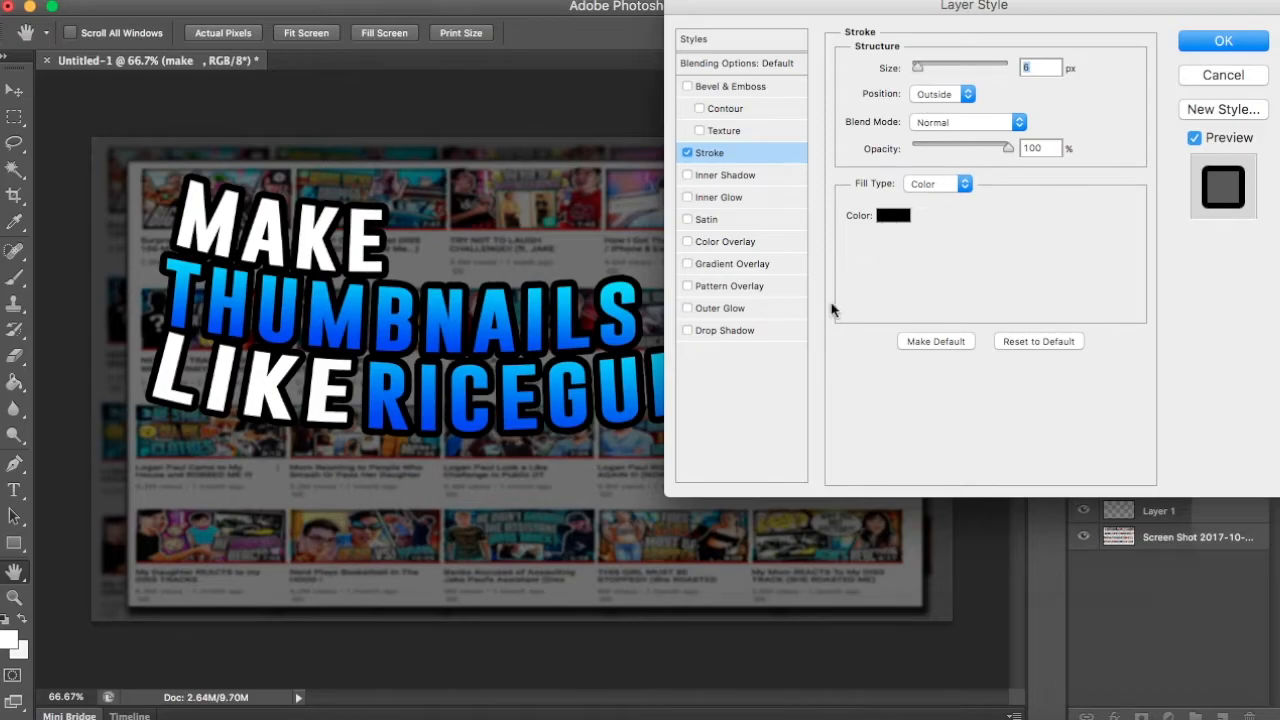
drag(709, 340, 466, 127)
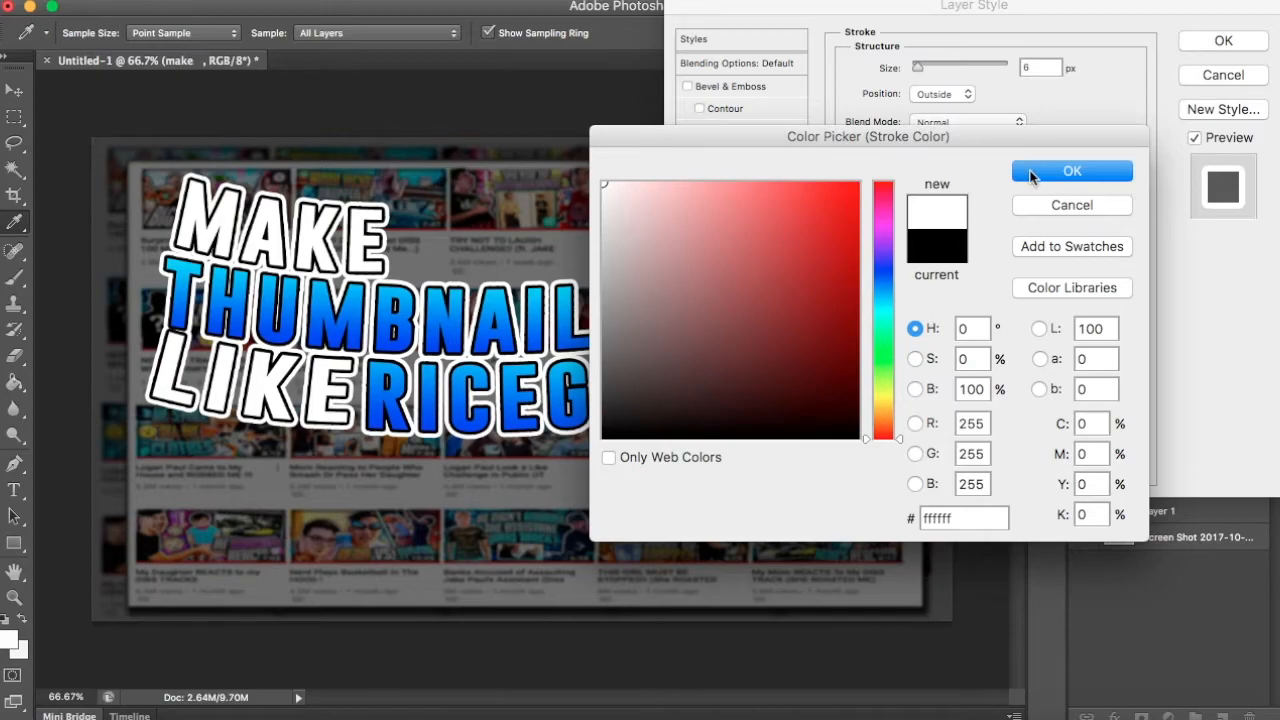
click(1032, 174)
- Give the title a drop shadow with 13 px distance, 6% spread and 7 px size
click(730, 331)
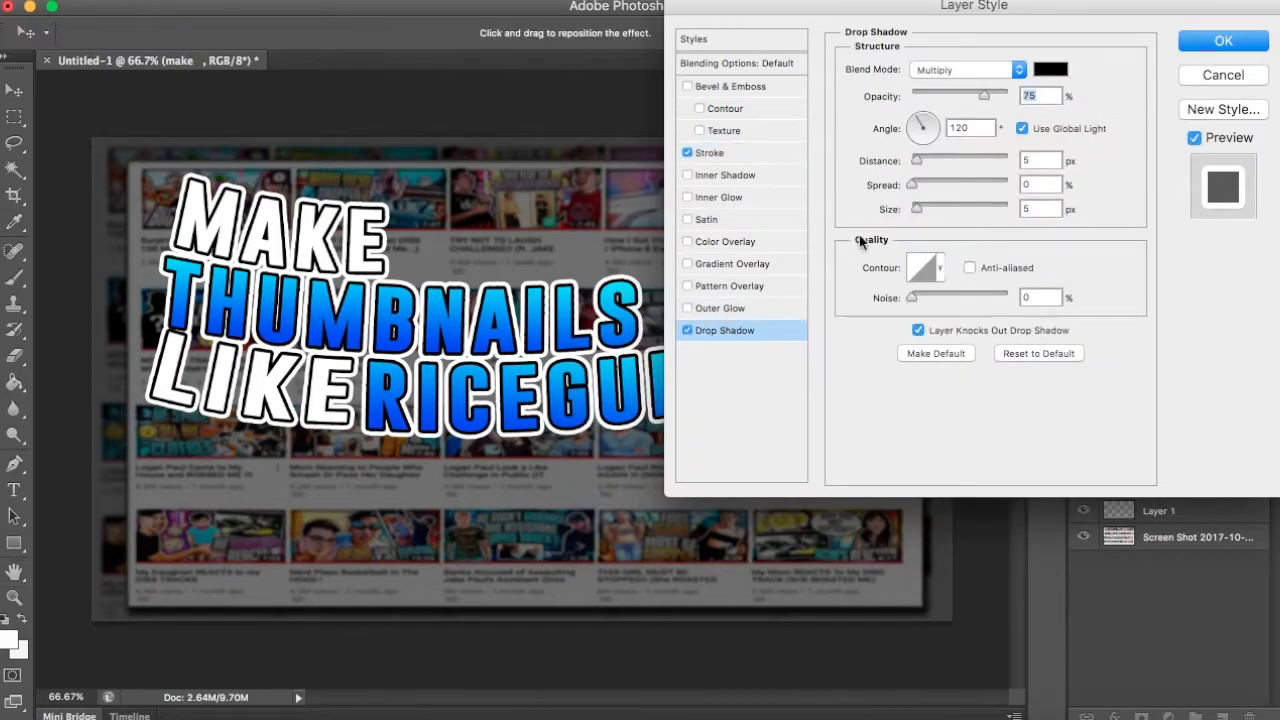
drag(916, 208, 927, 162)
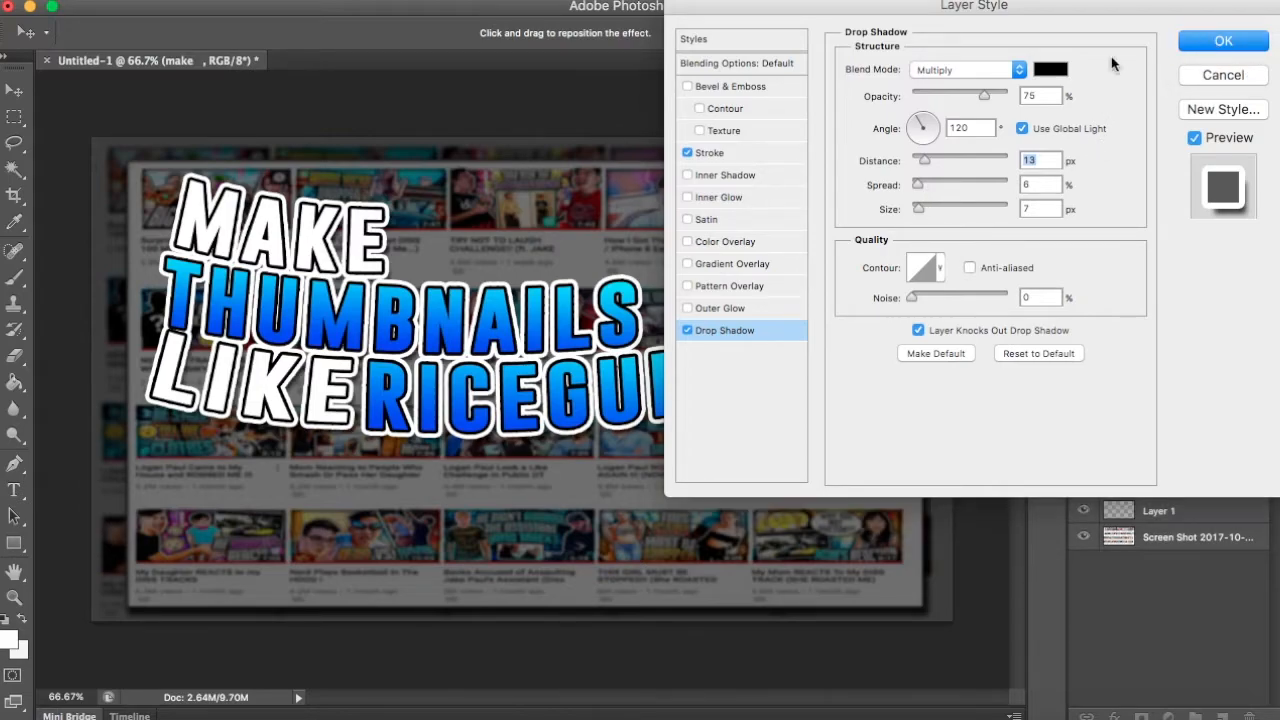
click(1215, 44)
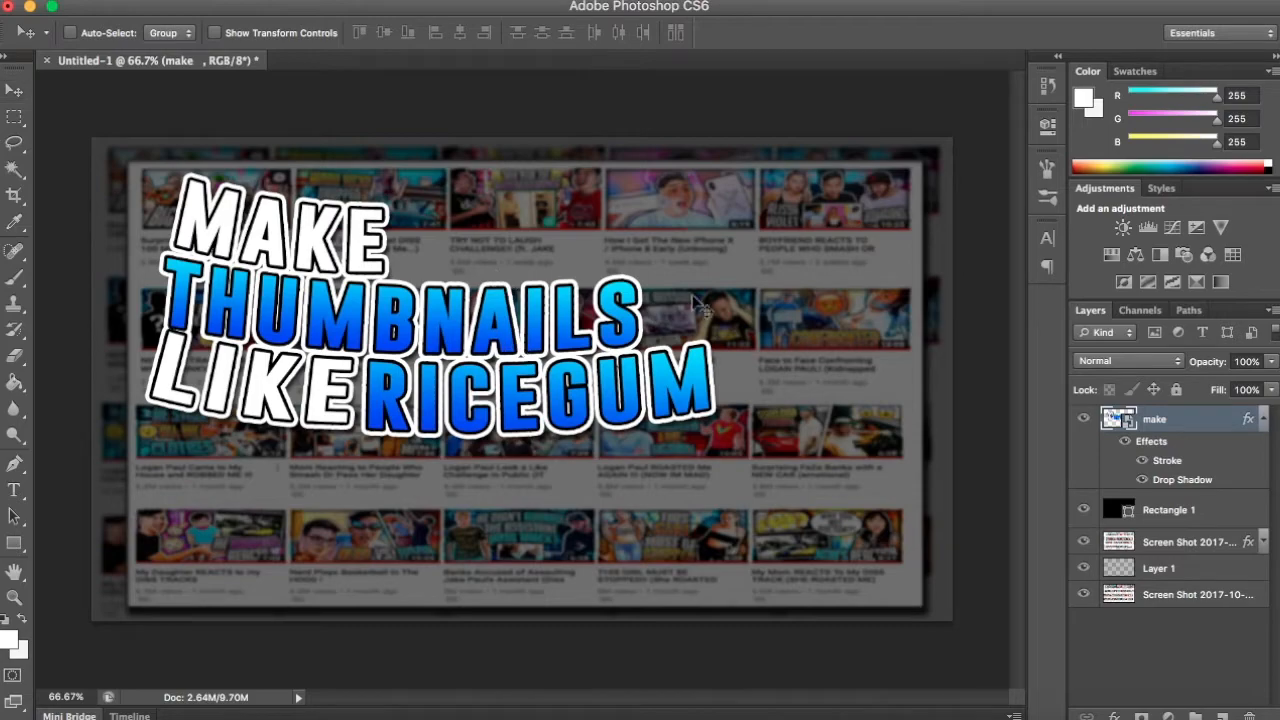
- Scale the outlined title to about 92% and move it slightly up and to the right
key(ctrl+t)
drag(713, 176, 670, 202)
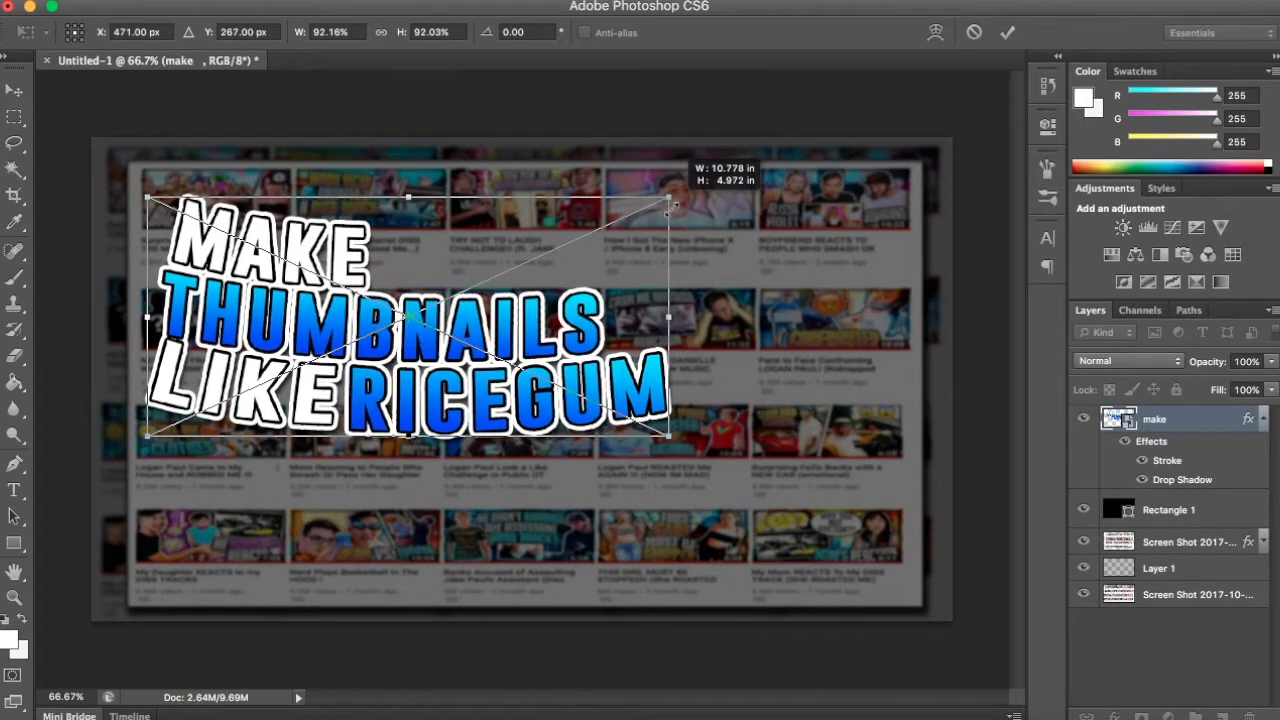
drag(590, 261, 596, 244)
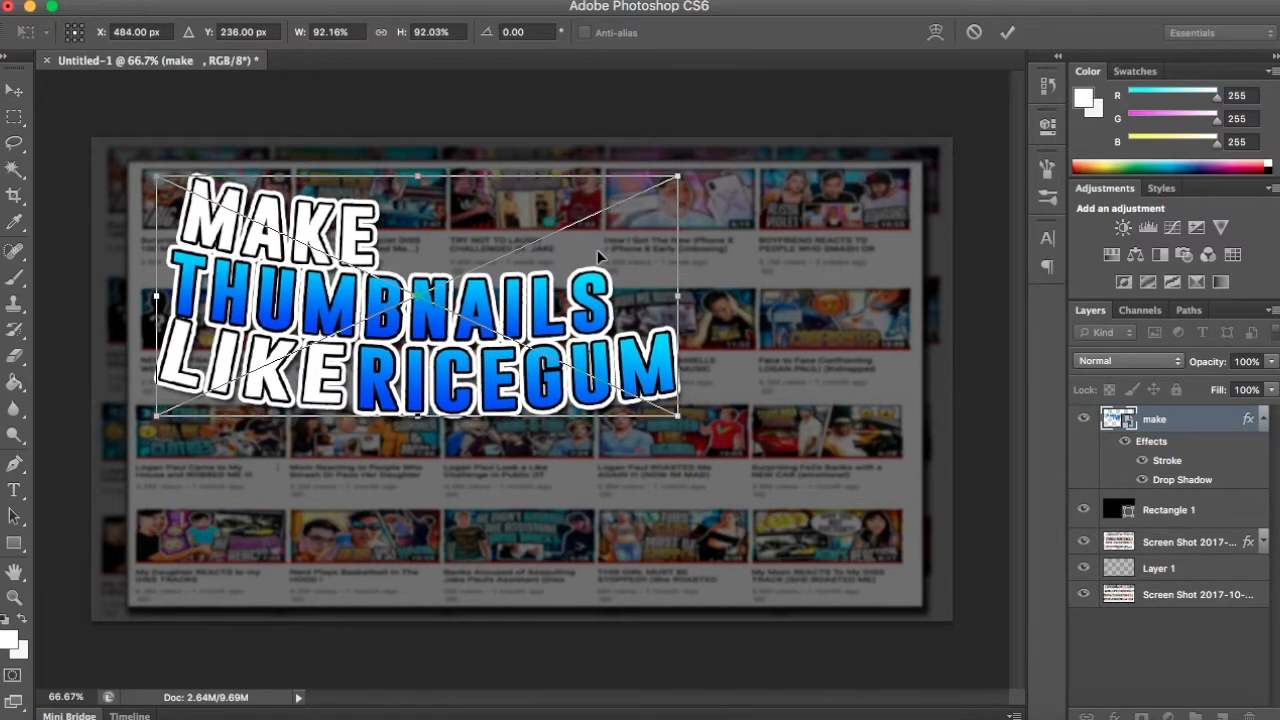
key(Return)
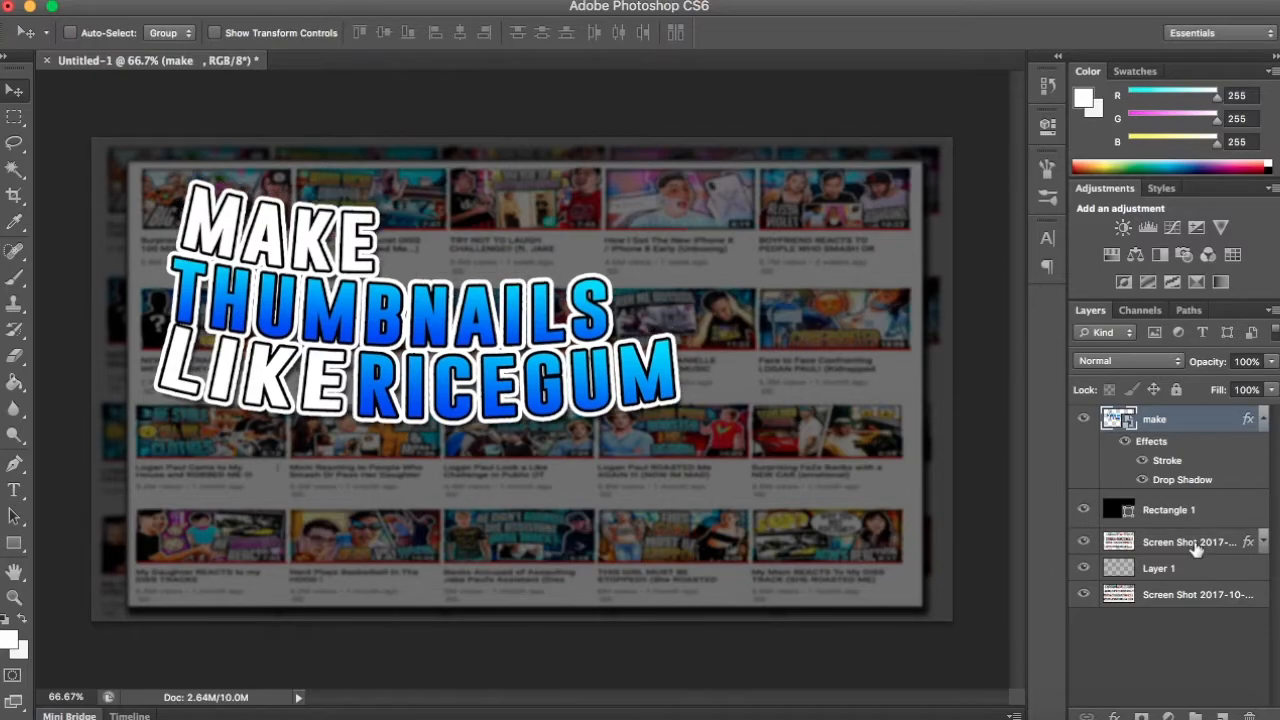
- Delete the Rectangle 1 layer that darkens the background
click(1190, 521)
key(BackSpace)
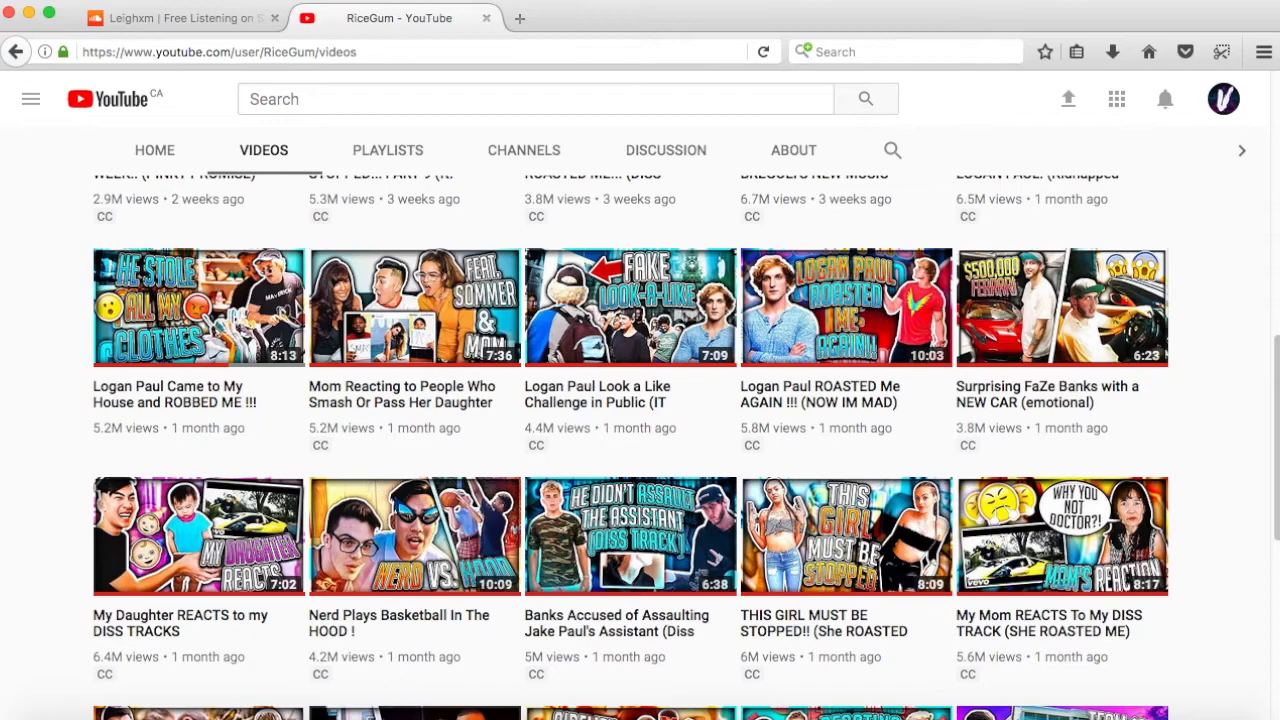
- Switch to the web browser, open google.com/images in a new tab and search for "ricegum"
click(520, 18)
text(gle.com/image)
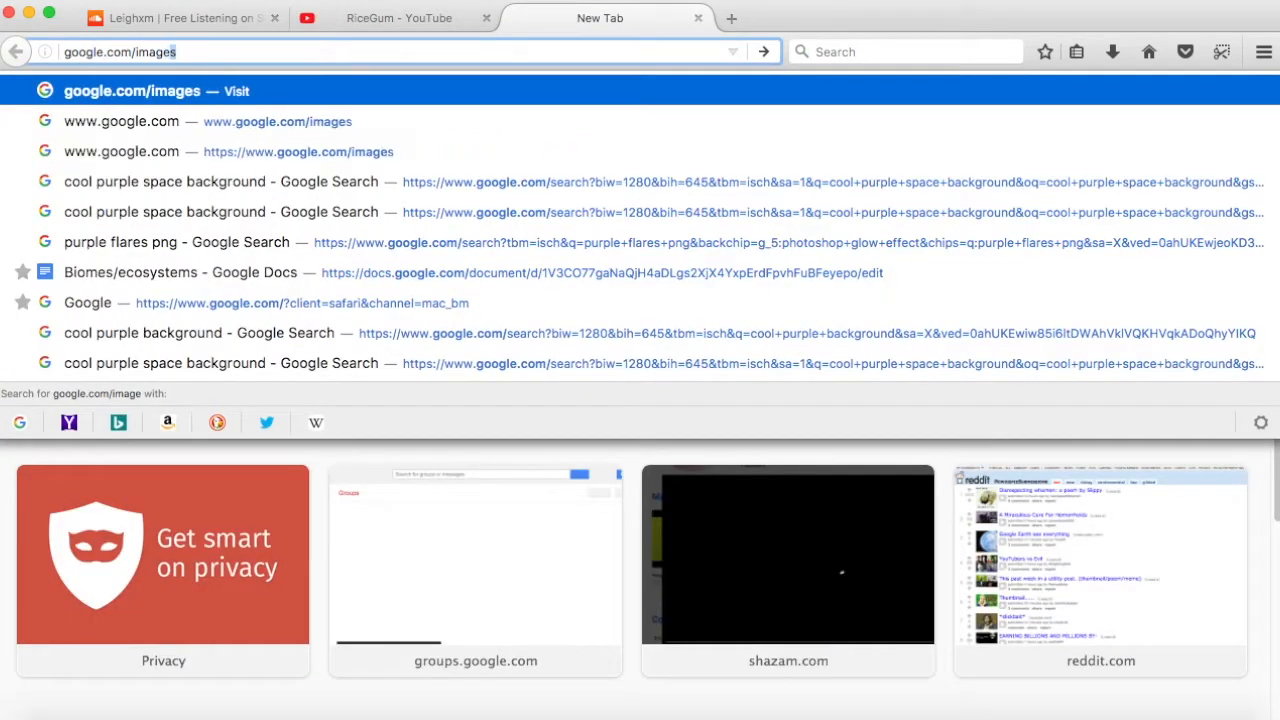
key(Return)
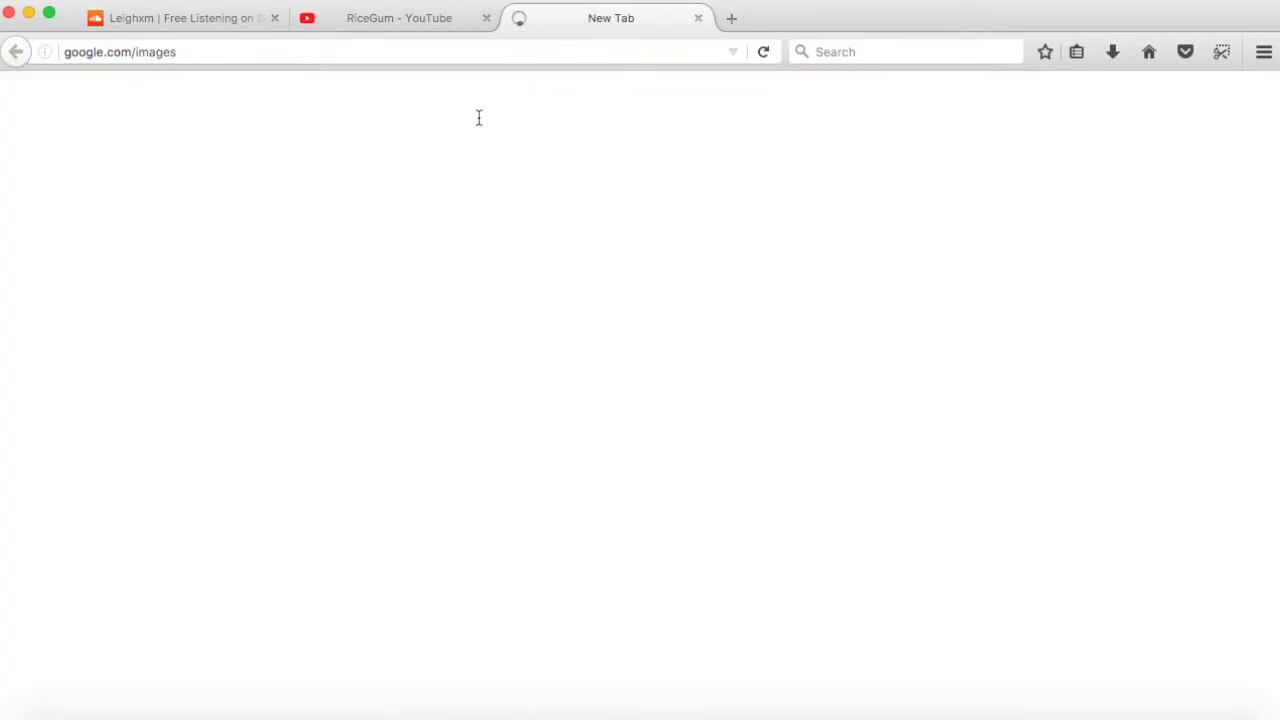
click(537, 407)
text(ricegum)
key(Return)
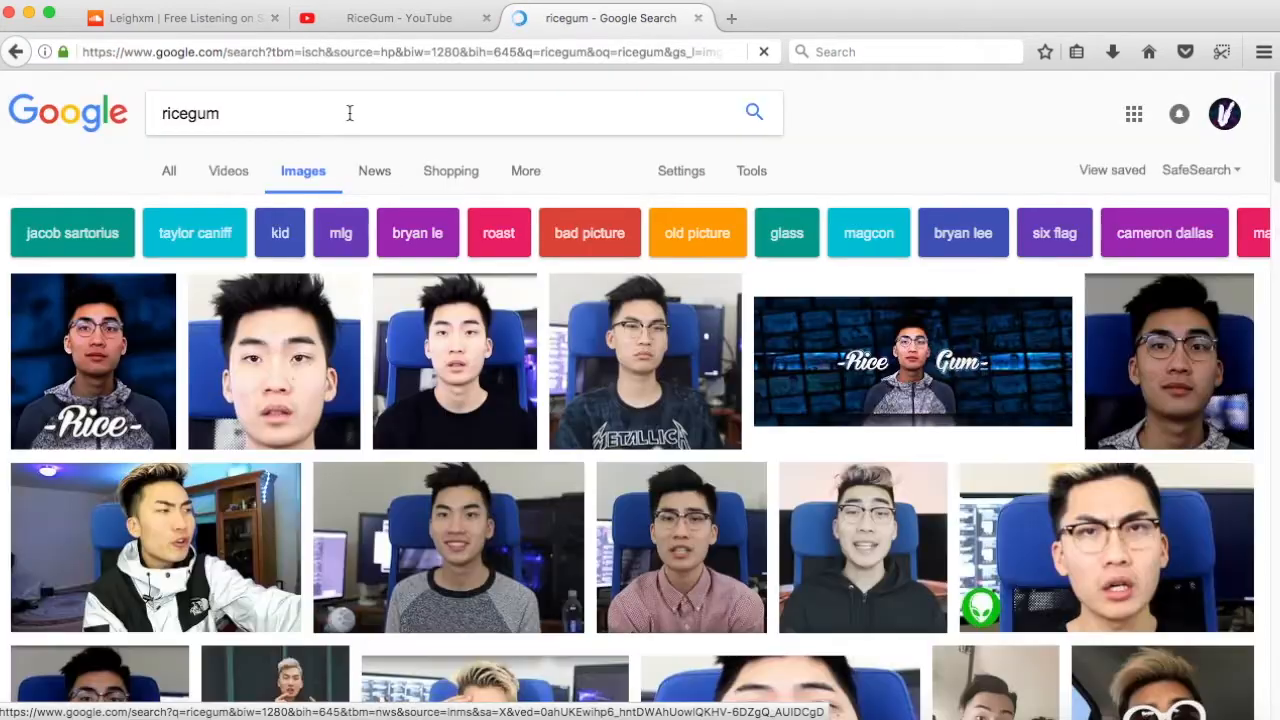
- Refine the image search to "ricegum png"
click(349, 112)
text(po)
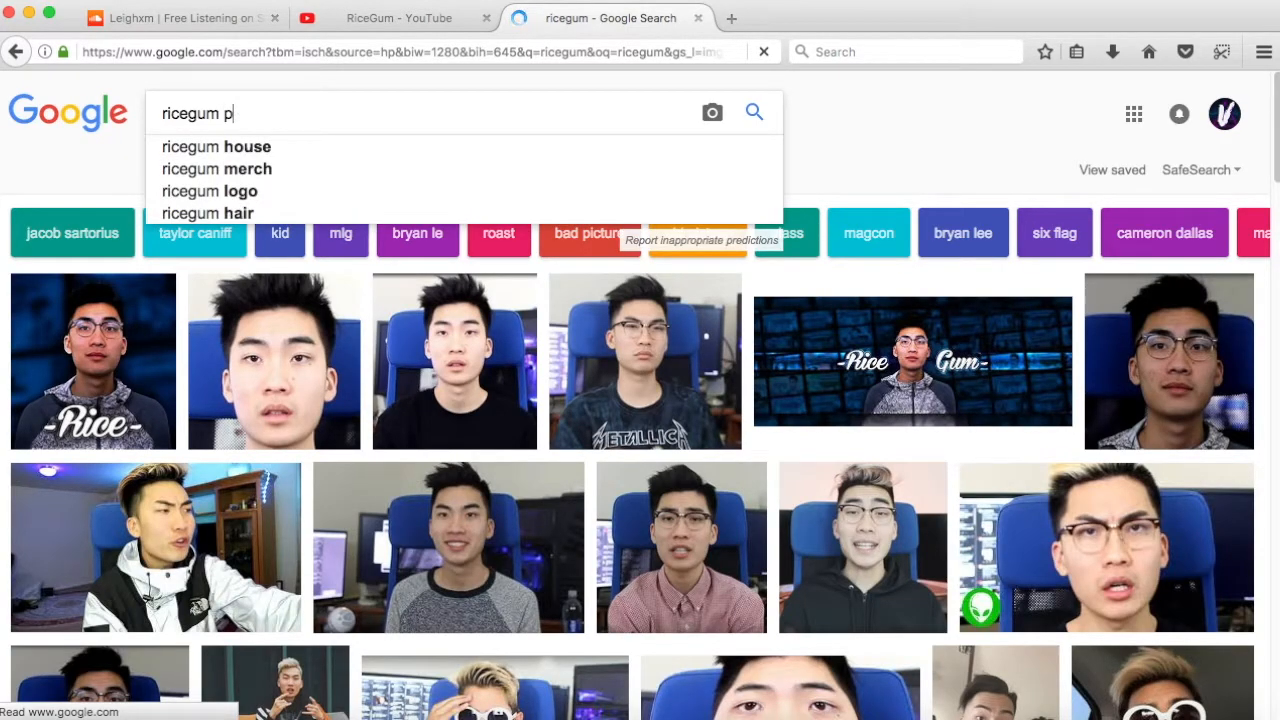
text(ng)
key(Return)
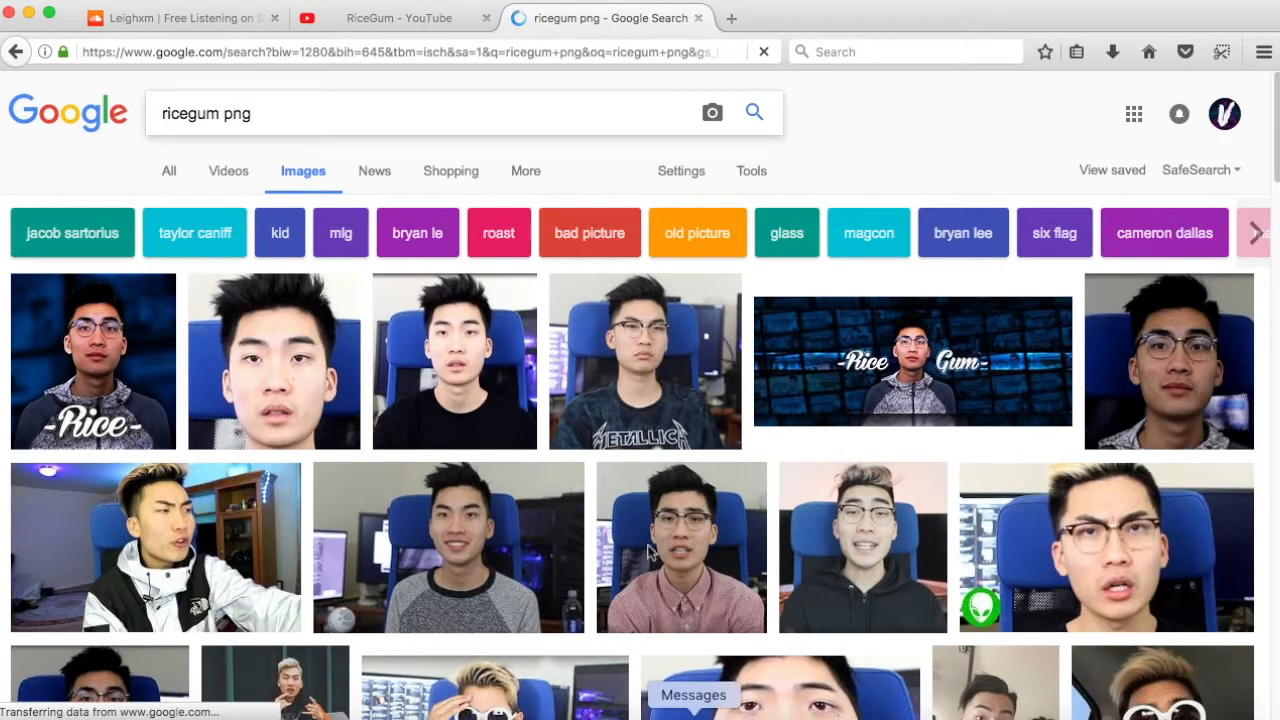
- Copy the cutout portrait with the "Rice" hoodie from the image results and paste it into the Photoshop thumbnail
right_click(408, 378)
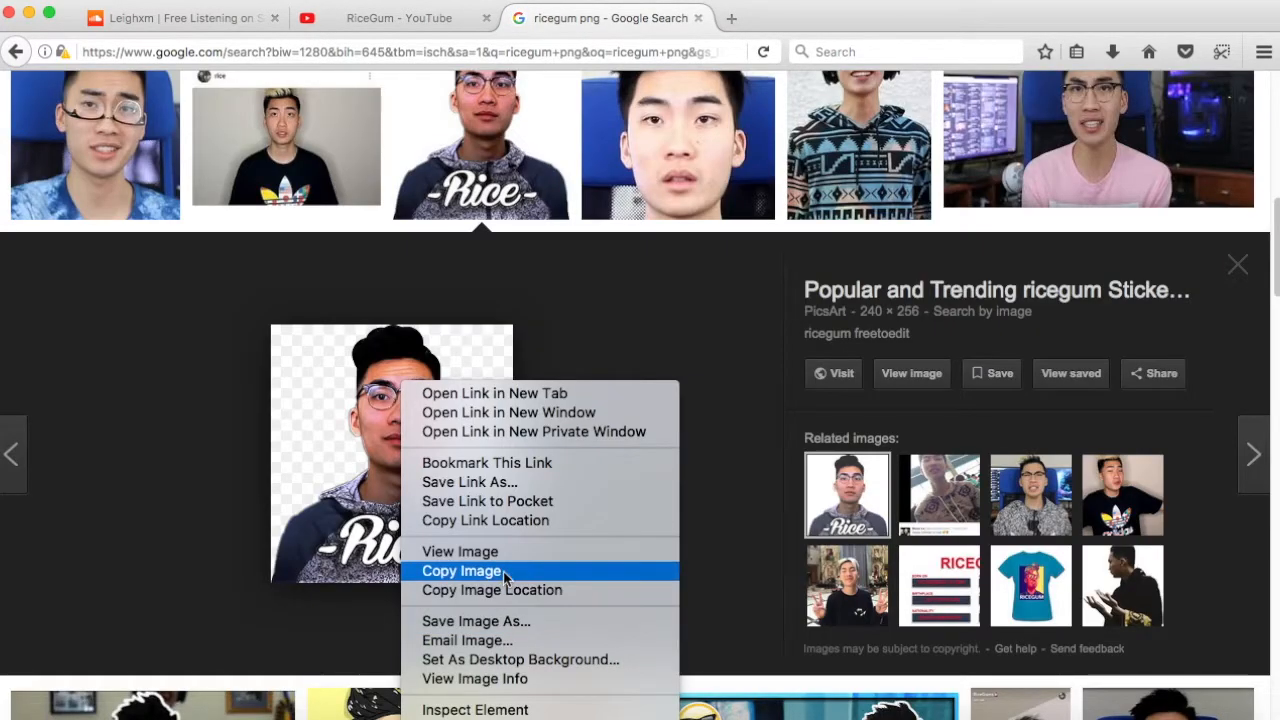
click(505, 572)
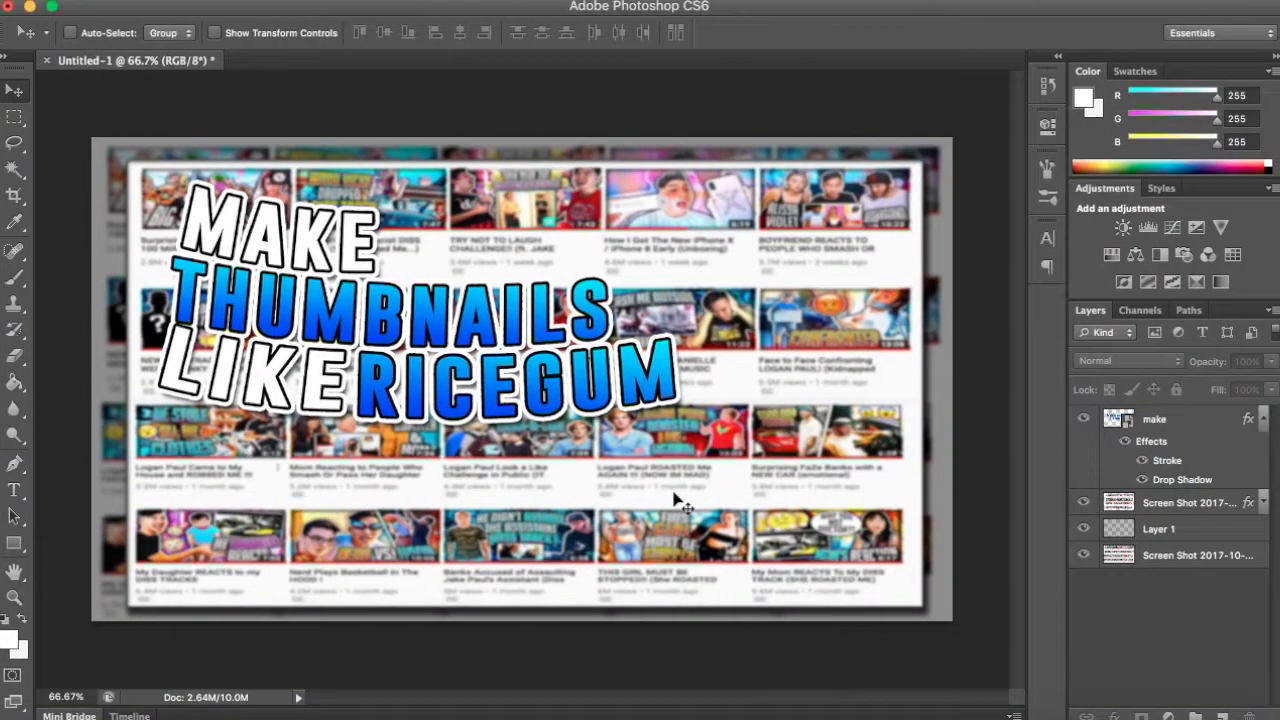
key(super+v)
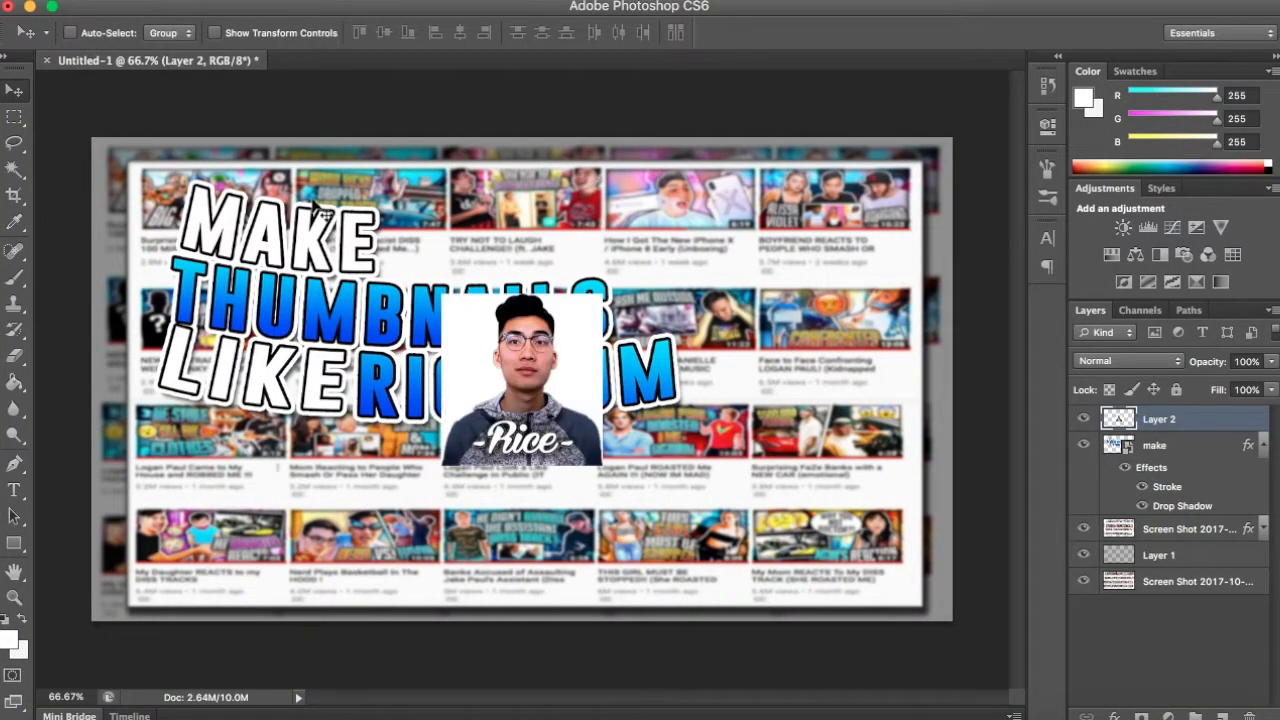
- Remove the white background on both sides of the pasted portrait with the Magic Wand
click(15, 168)
click(584, 352)
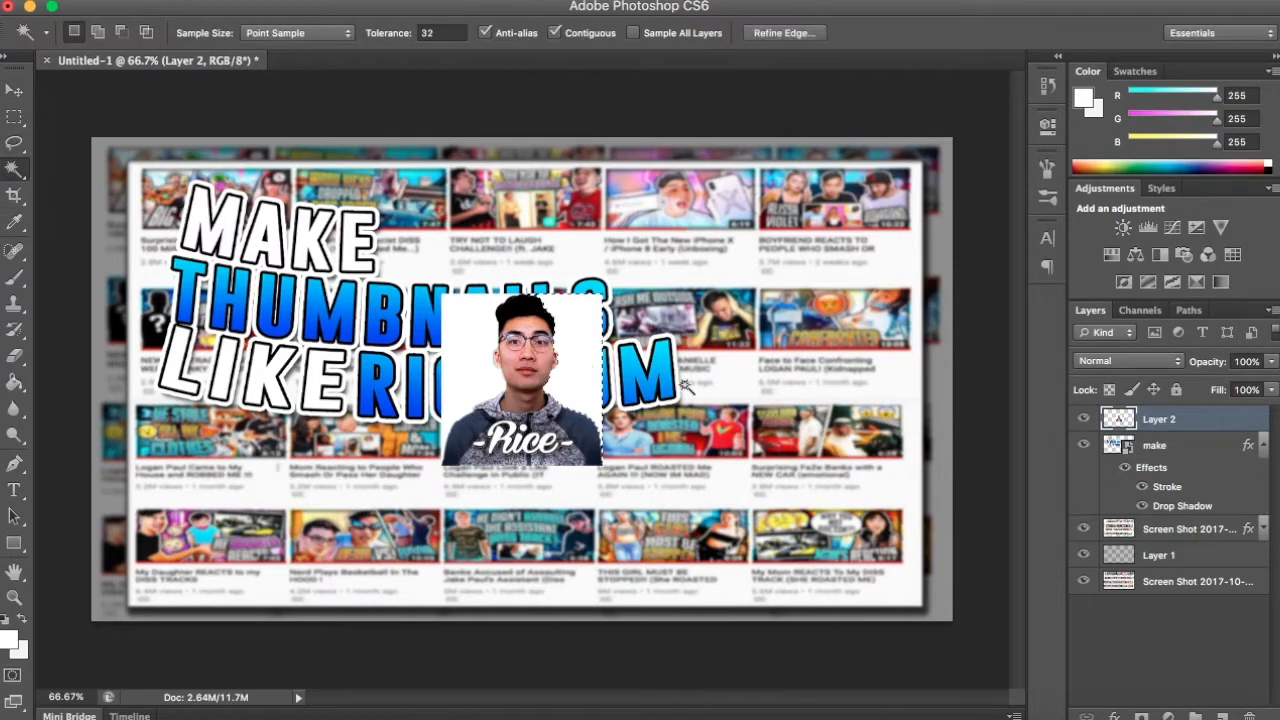
right_click(1150, 418)
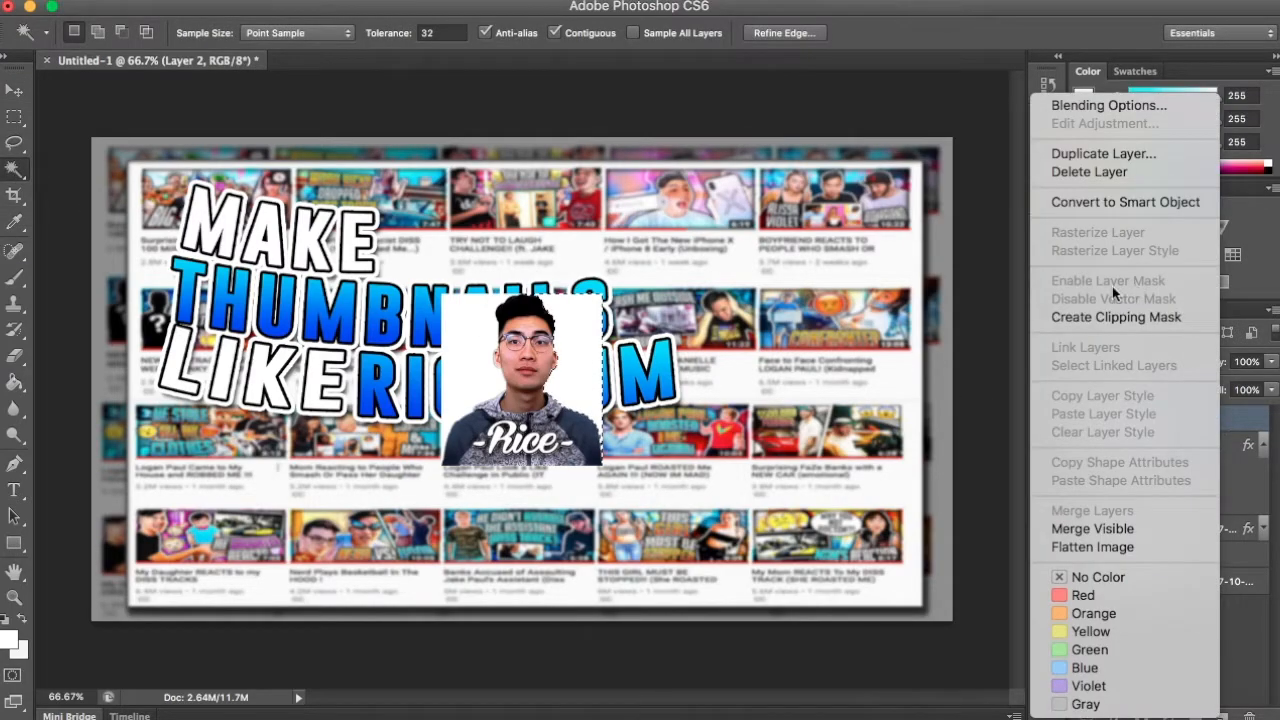
click(573, 384)
key(Delete)
key(super+d)
click(480, 362)
key(Delete)
key(super+d)
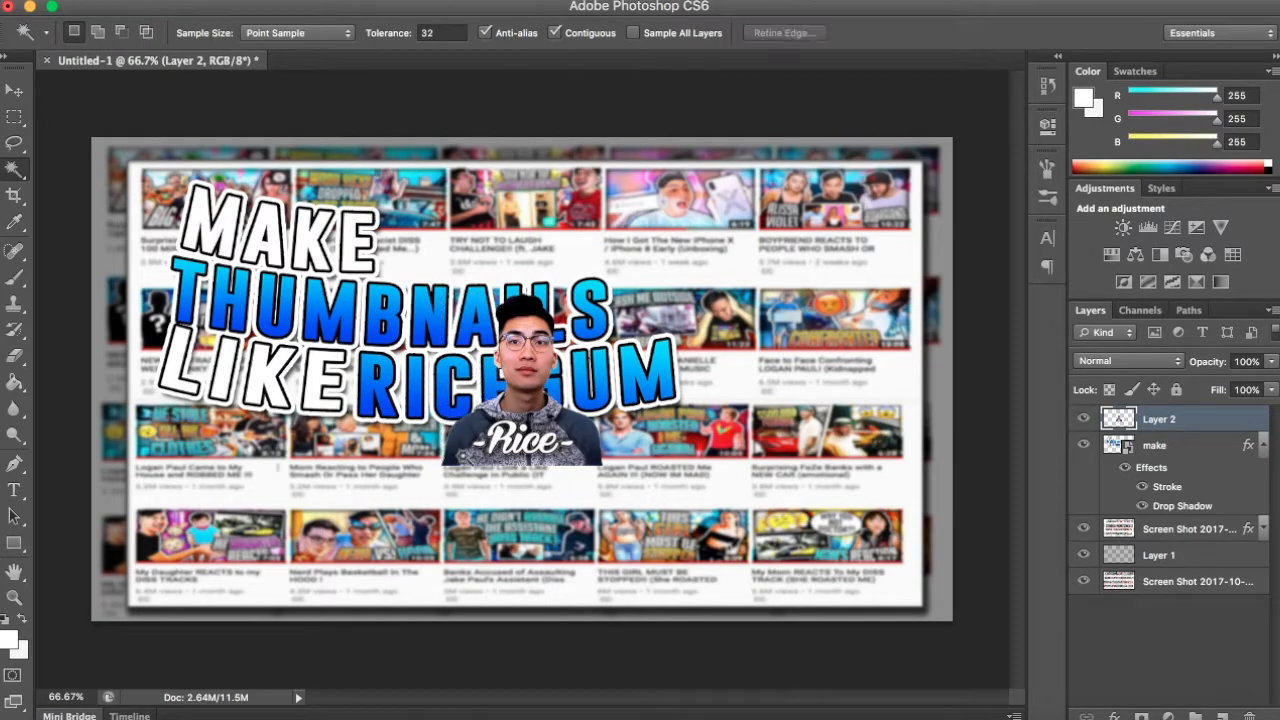
- Enlarge the cutout portrait and place it in the lower-right part of the thumbnail
click(14, 90)
drag(990, 495, 985, 459)
key(super+t)
drag(827, 410, 918, 266)
mouse_move(784, 441)
mouse_down()
mouse_move(771, 438)
mouse_move(784, 438)
mouse_up()
key(Return)
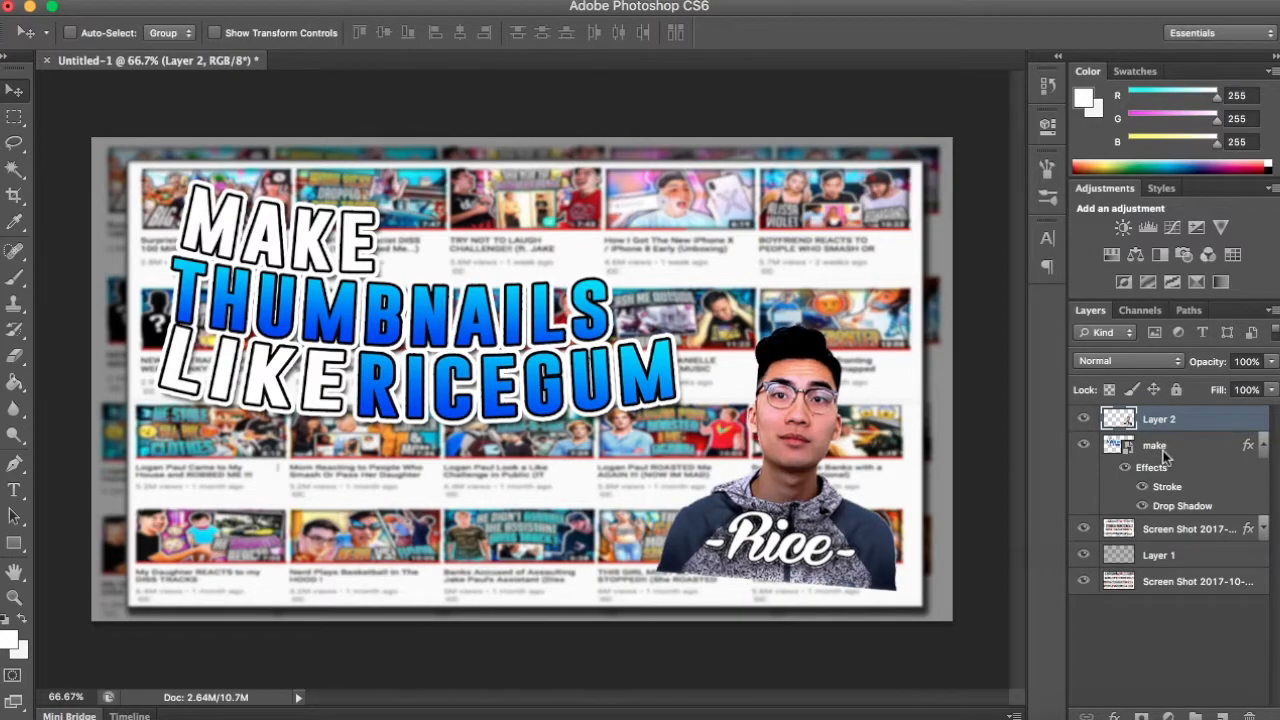
- Add a white (ffffff) outside stroke to the portrait layer and adjust its size
double_click(1195, 419)
click(710, 153)
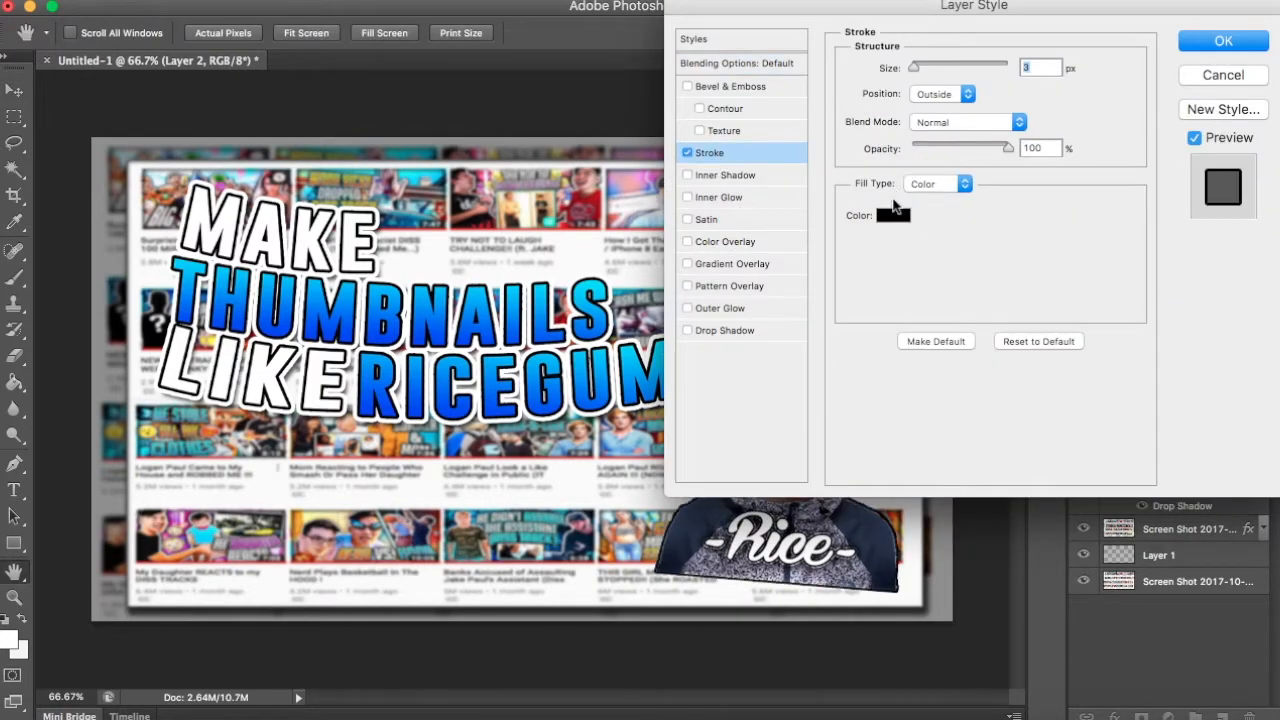
click(896, 212)
drag(739, 362, 471, 71)
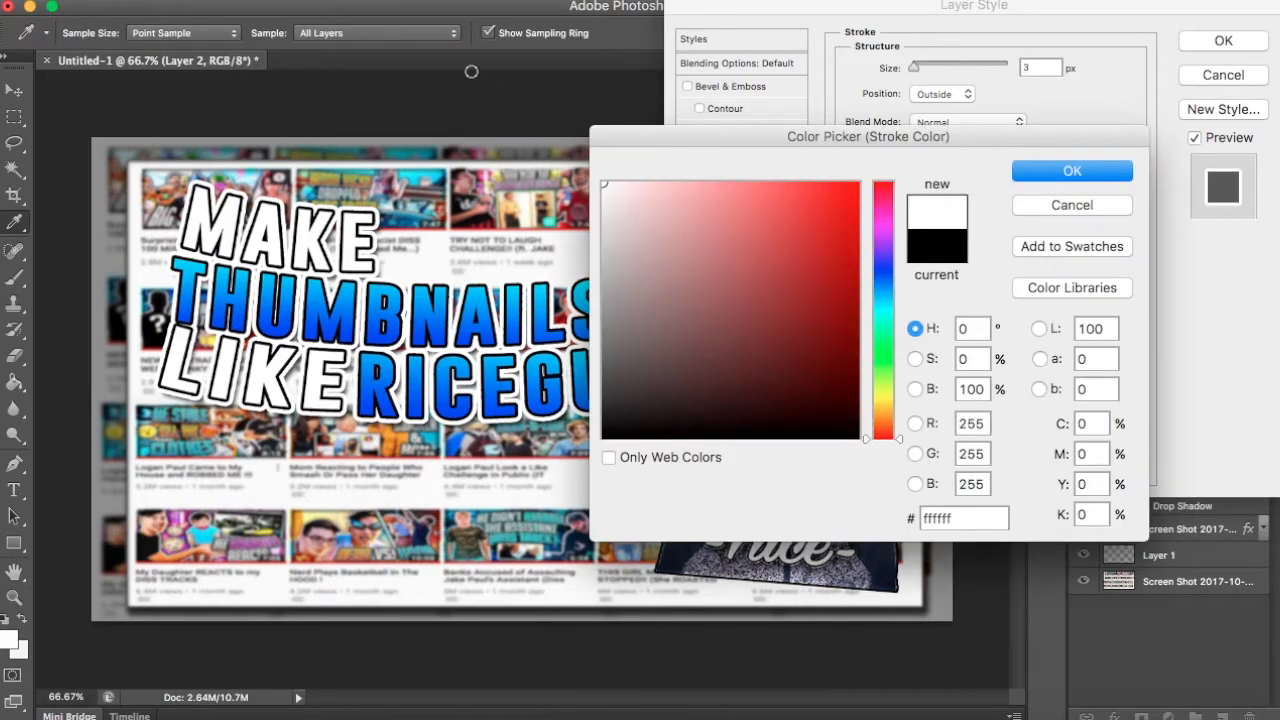
click(1069, 173)
mouse_move(1085, 10)
mouse_down()
mouse_move(560, 291)
mouse_move(232, 419)
mouse_move(456, 71)
mouse_up()
drag(285, 128, 288, 128)
- Add a drop shadow to the portrait with adjusted size and distance, and collapse the layer's effects list
click(78, 392)
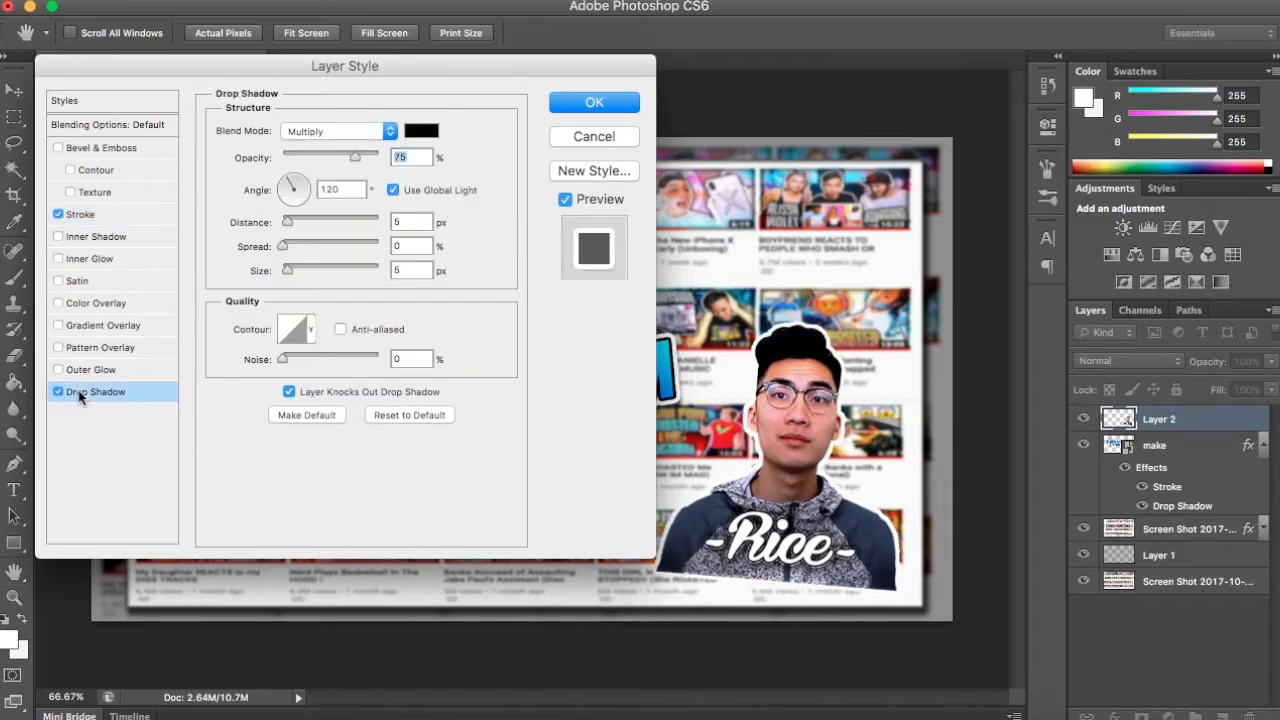
drag(285, 268, 293, 221)
key(Return)
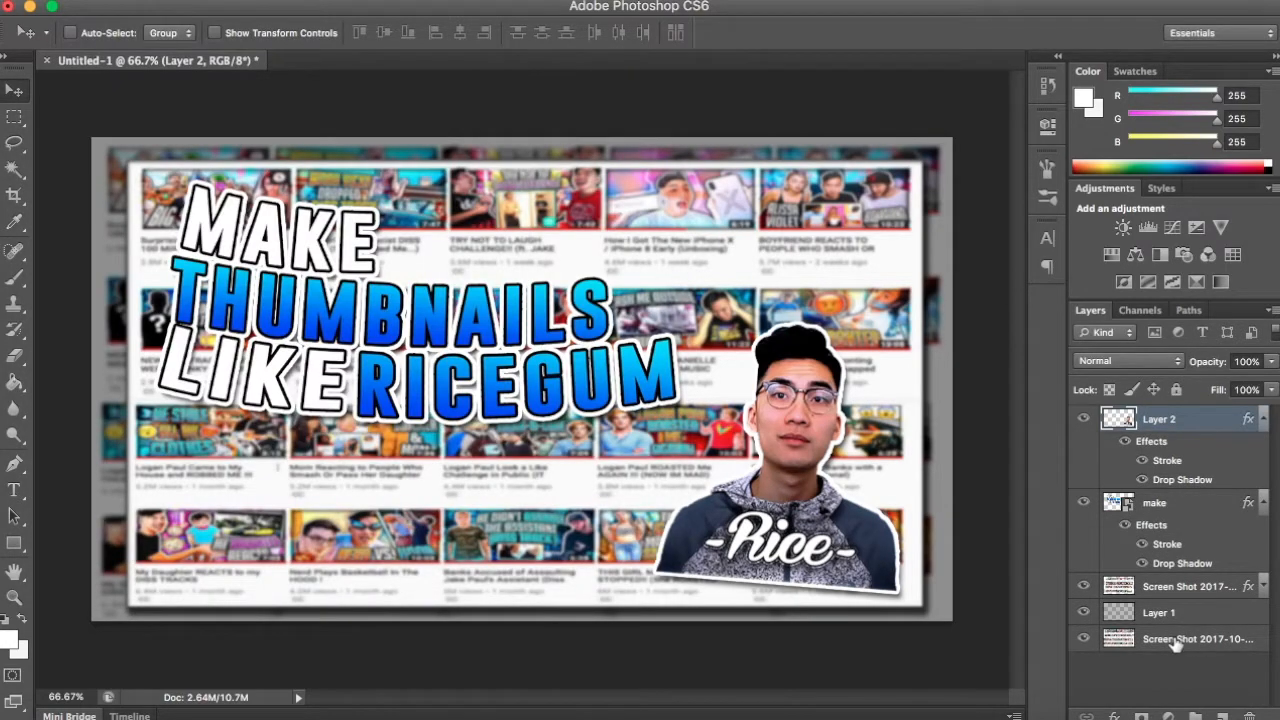
click(1177, 643)
click(1266, 425)
click(1188, 630)
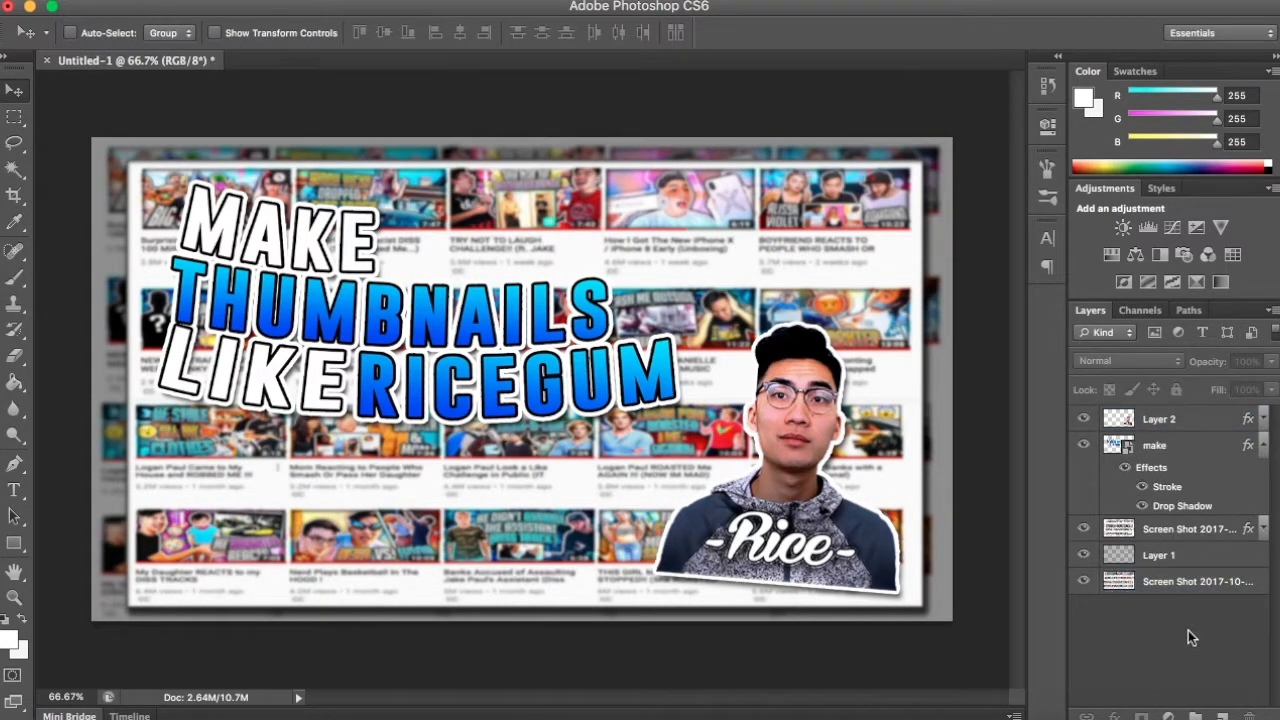
- Search the computer for "arrow", place Red Arrow Curve.png in the thumbnail, and scale it below the title so it points at the portrait
key(super+space)
text(arrow)
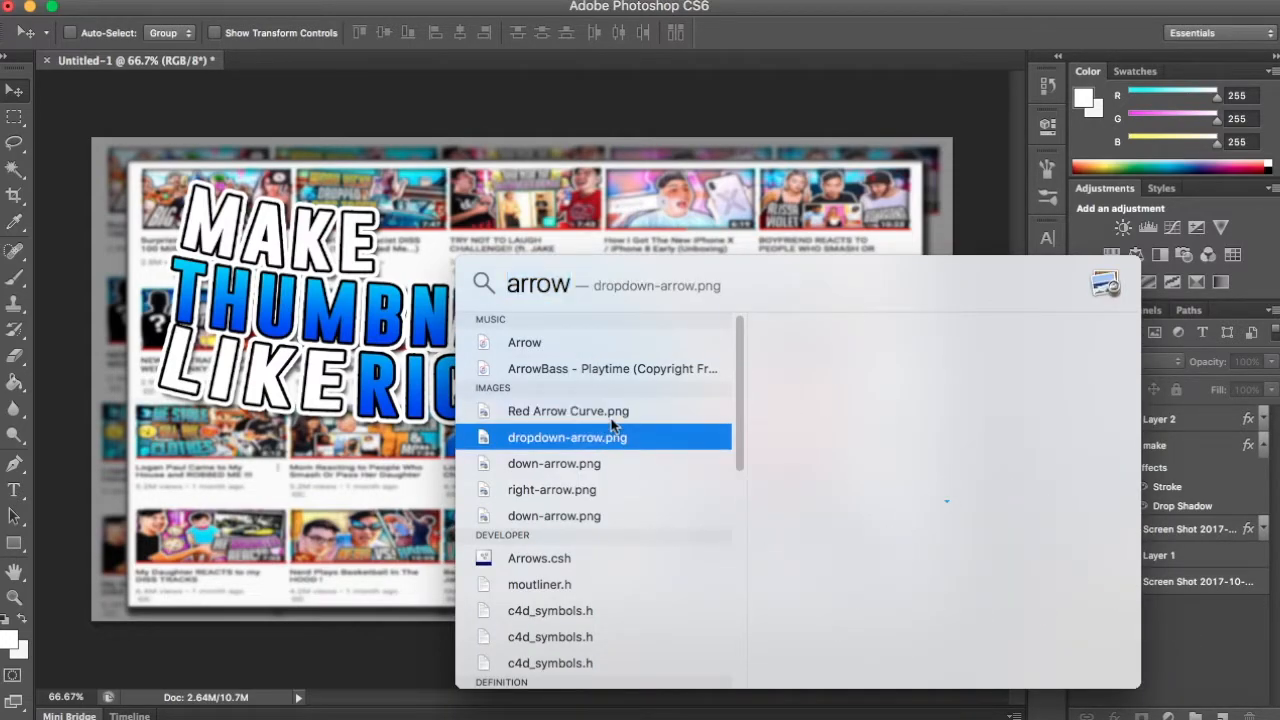
click(611, 417)
drag(584, 406, 293, 489)
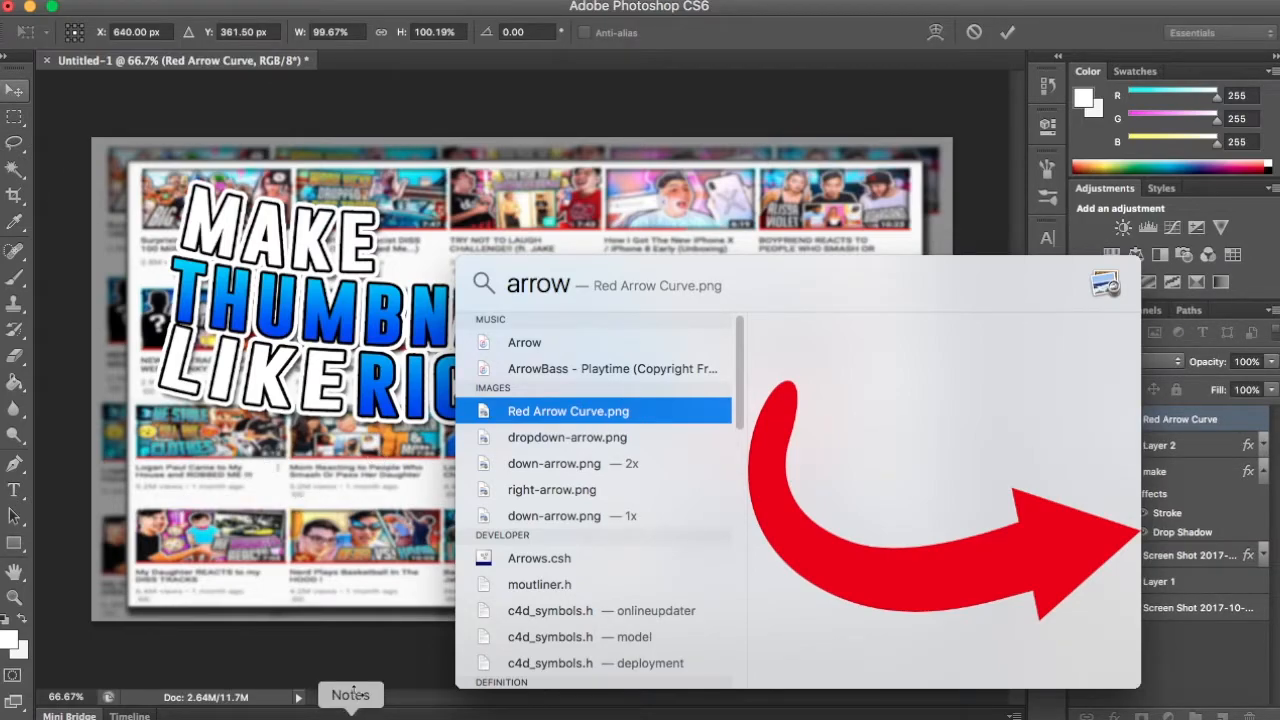
click(364, 580)
drag(577, 356, 789, 231)
drag(719, 312, 563, 483)
key(Return)
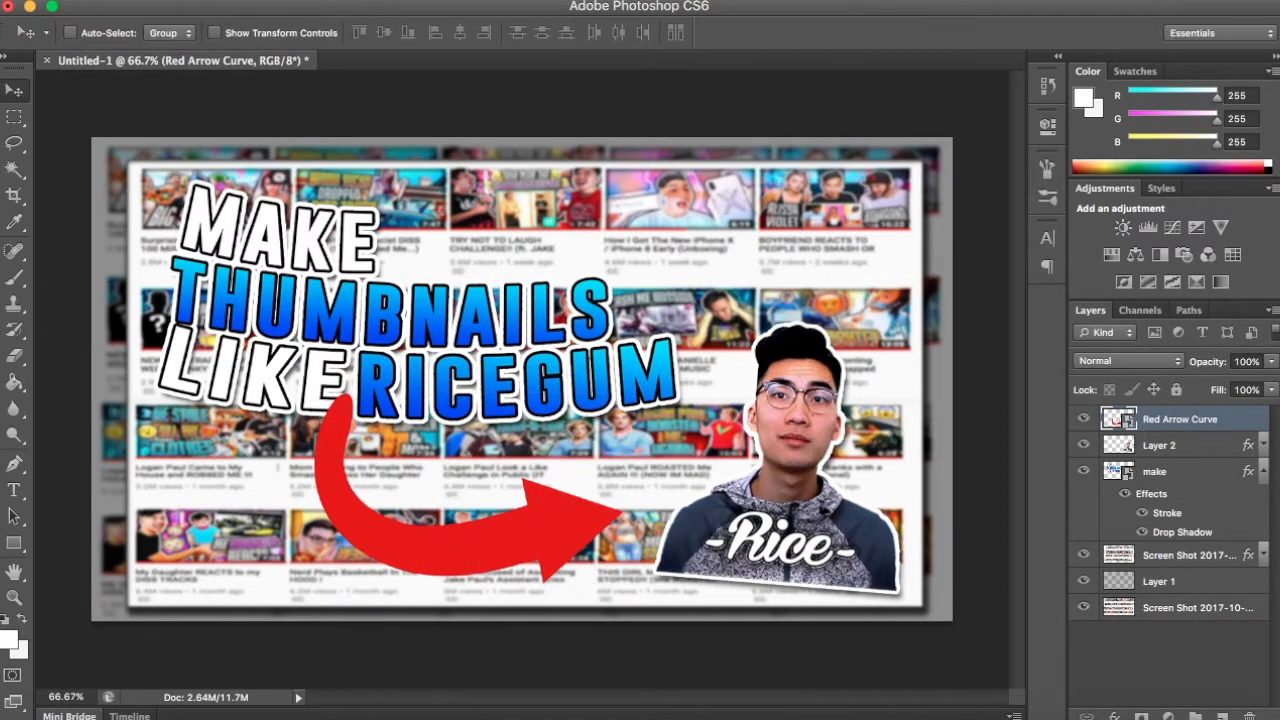
- Move the Red Arrow Curve layer beneath the title layer and give it a drop shadow with adjusted size and distance
drag(1157, 430, 1190, 540)
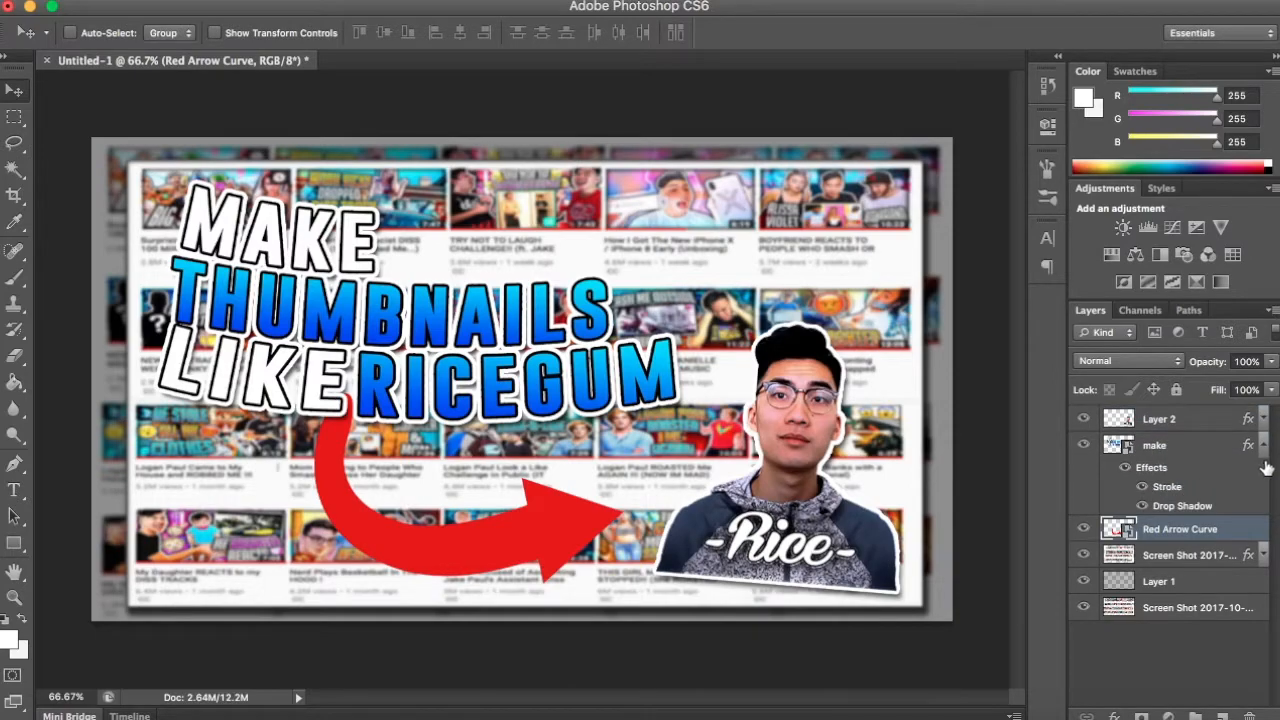
click(1262, 447)
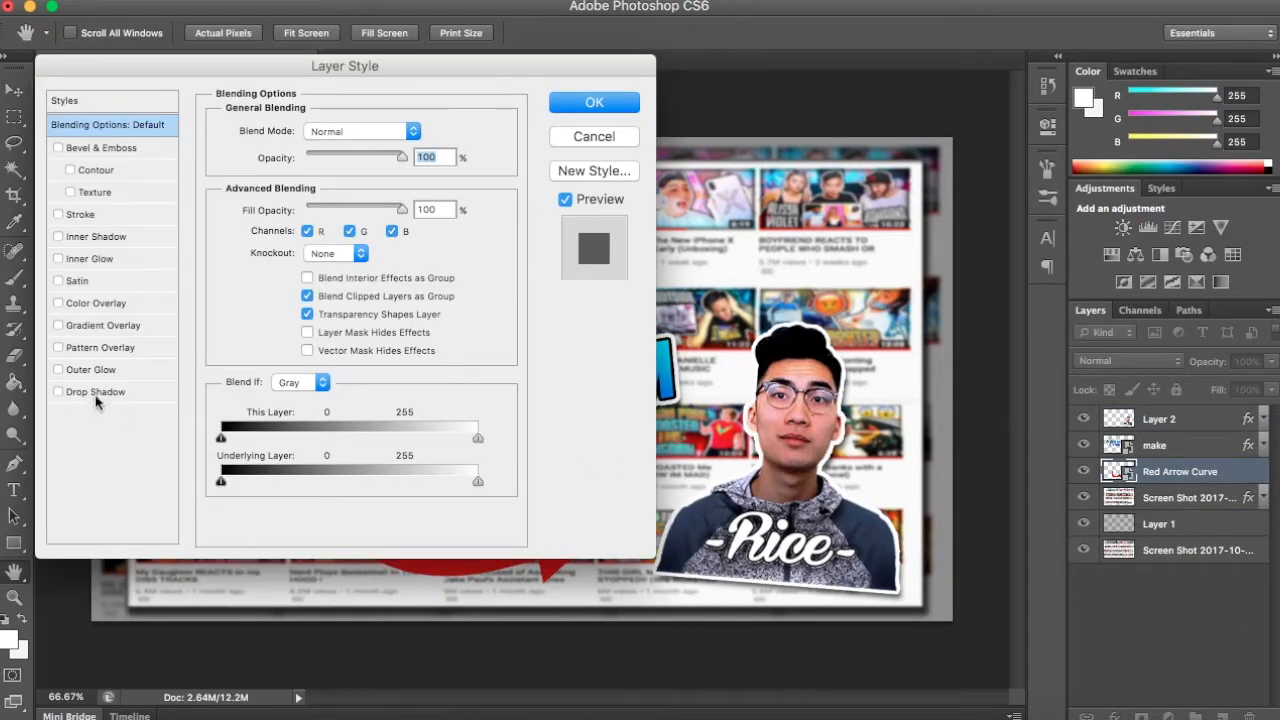
click(95, 391)
drag(290, 268, 292, 221)
click(608, 103)
click(1191, 603)
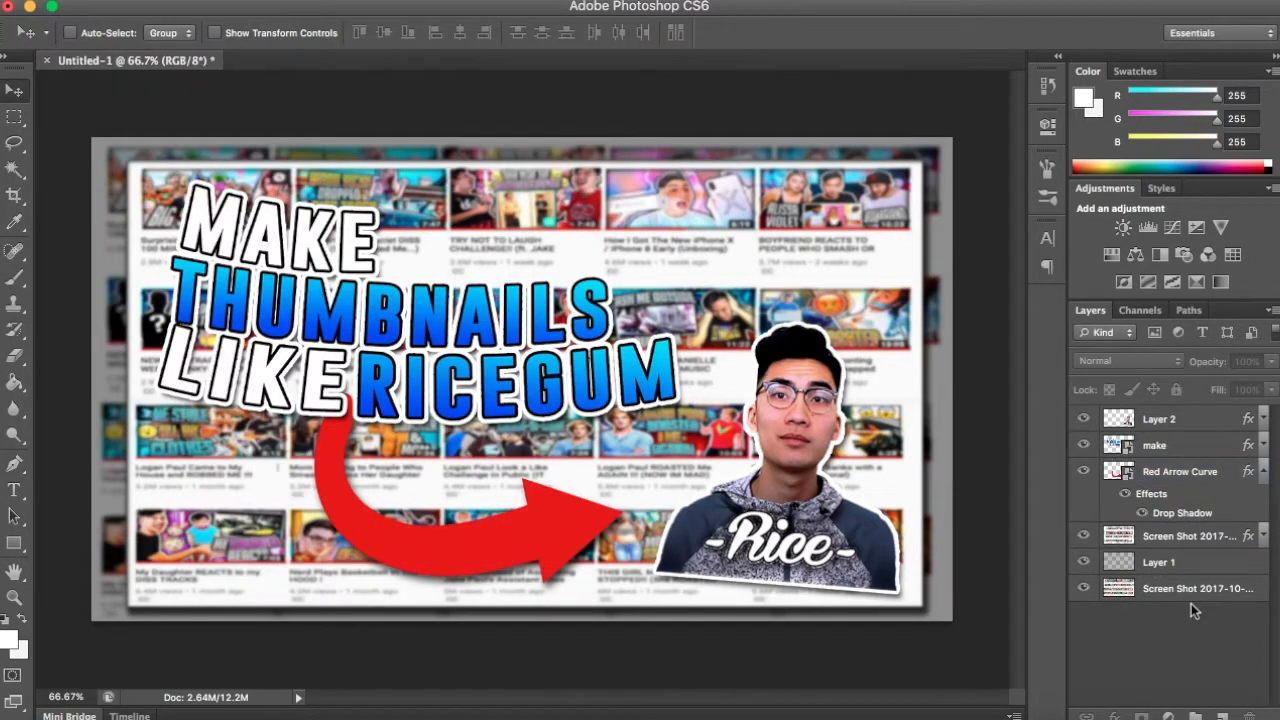
click(1254, 475)
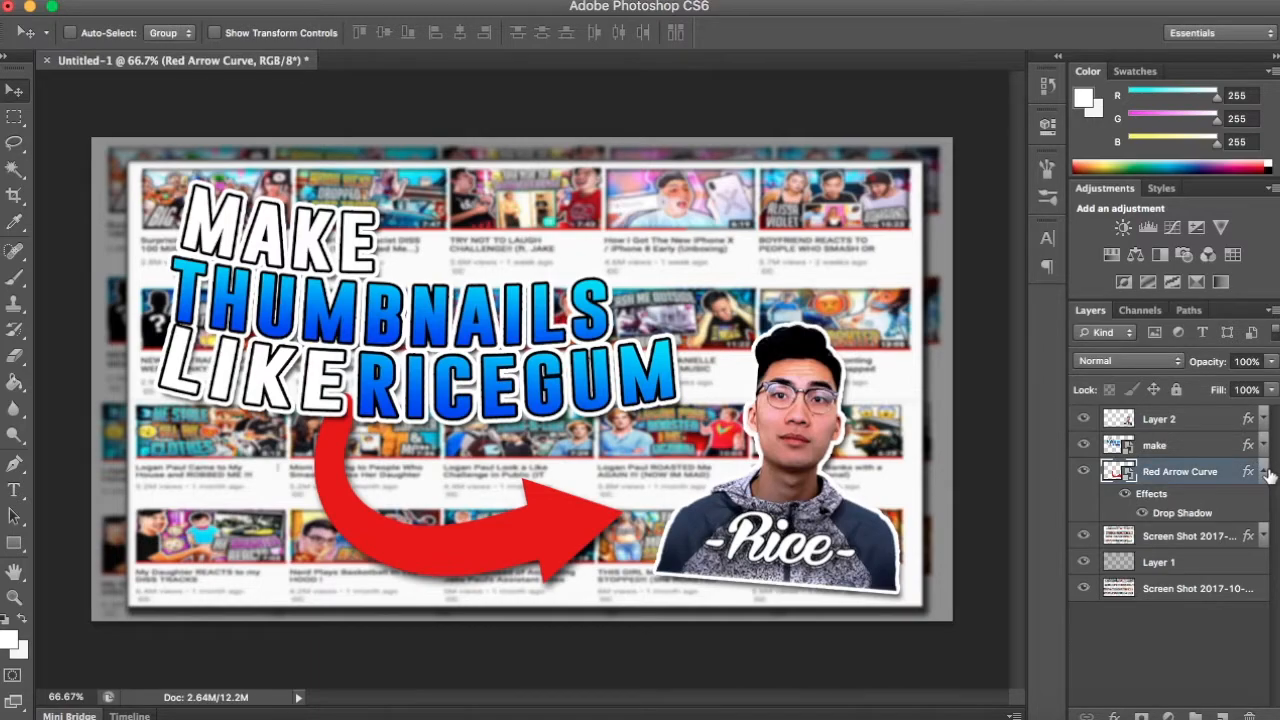
click(1266, 473)
- Scale the portrait on Layer 2 up to about 116% and shift it slightly inward from the thumbnail's lower-right corner
click(1208, 424)
key(ctrl+t)
drag(895, 324, 933, 282)
drag(889, 388, 856, 379)
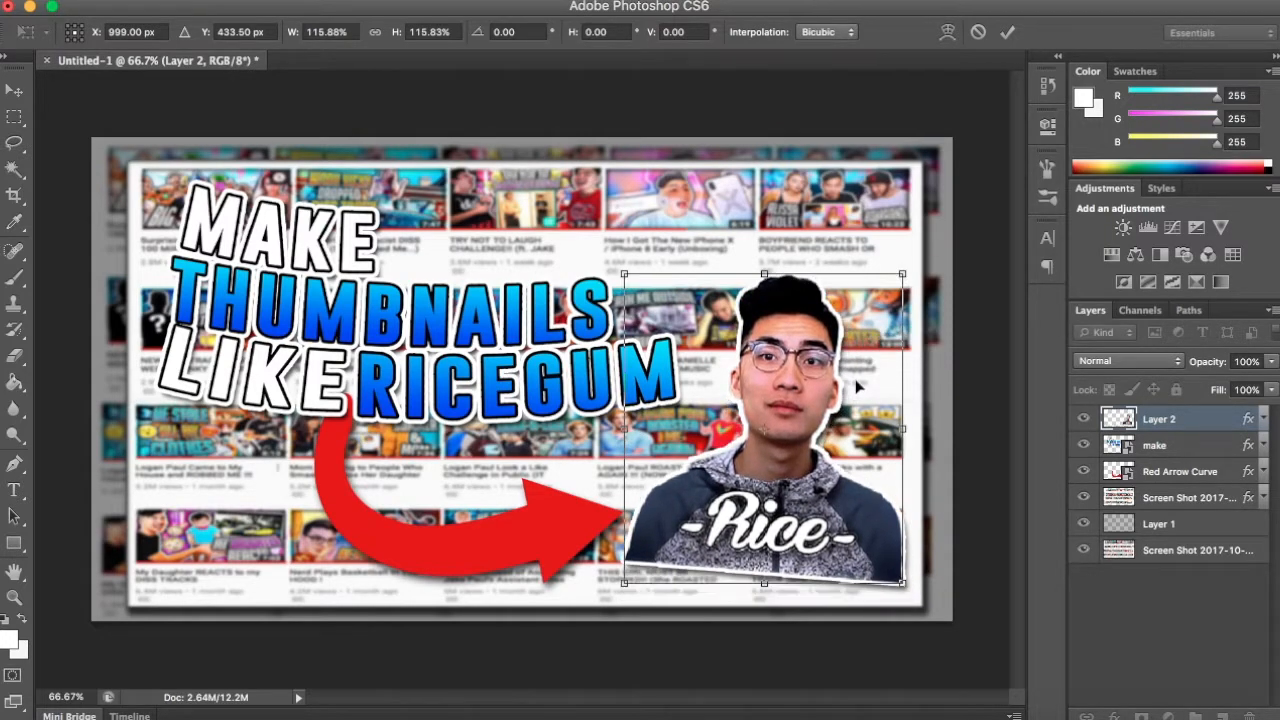
key(Return)
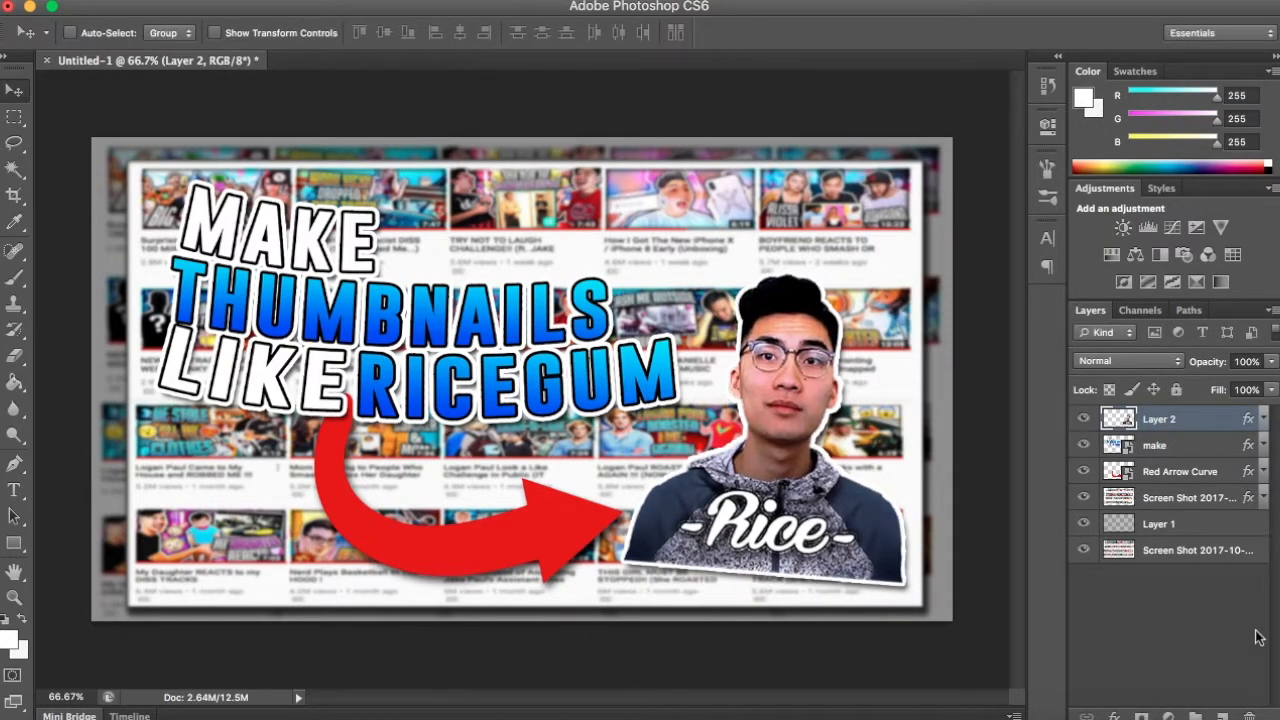
click(1205, 599)
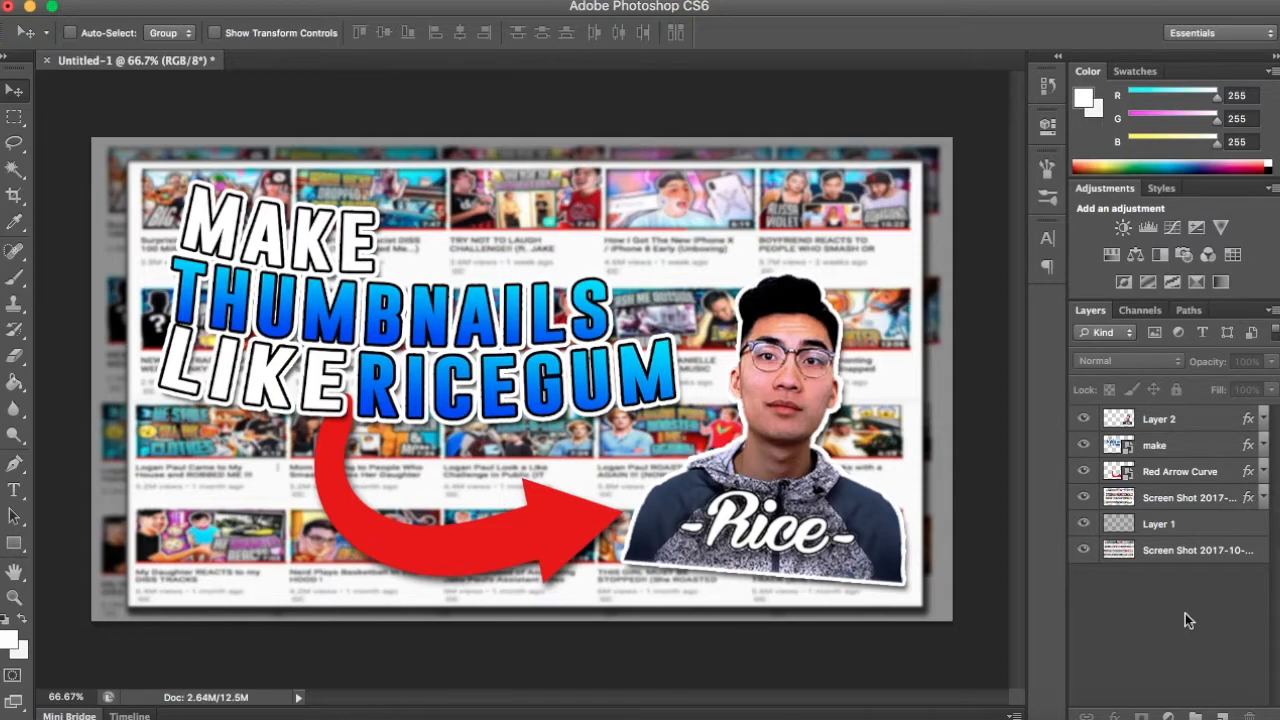
- Create a new layer above the portrait and load the Violet, Orange preset for the Gradient tool
click(1222, 716)
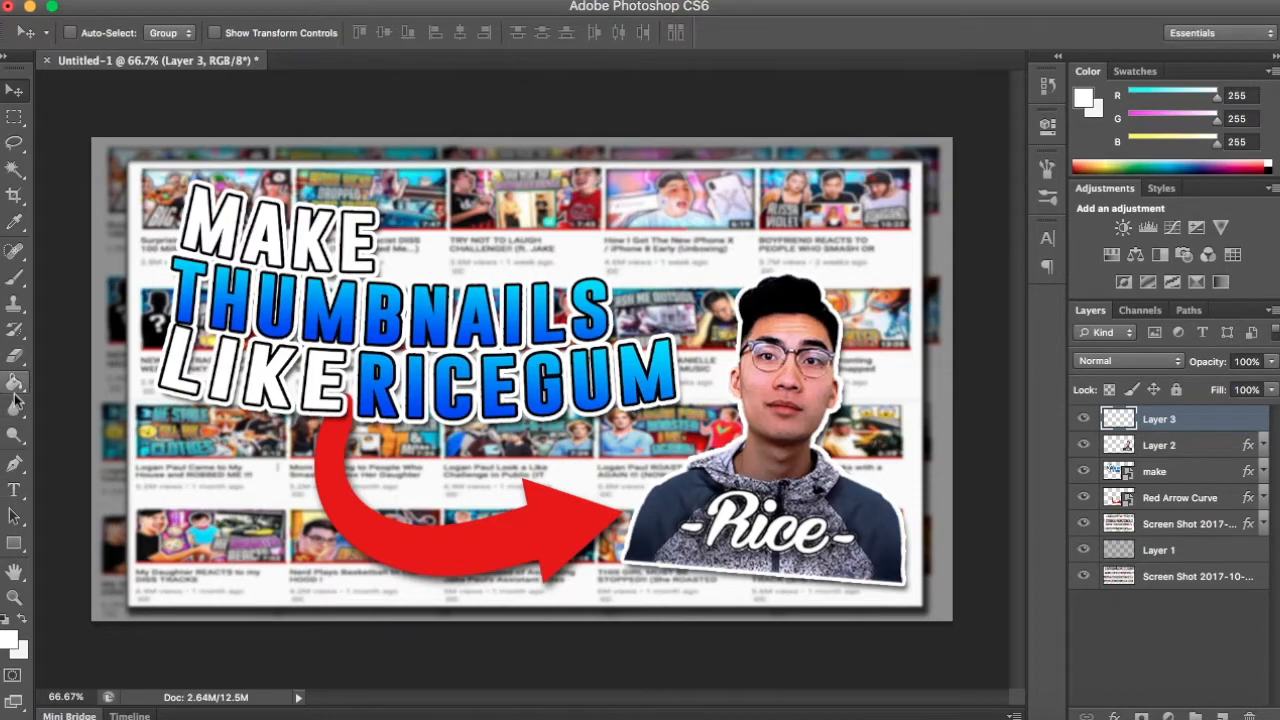
drag(14, 382, 70, 396)
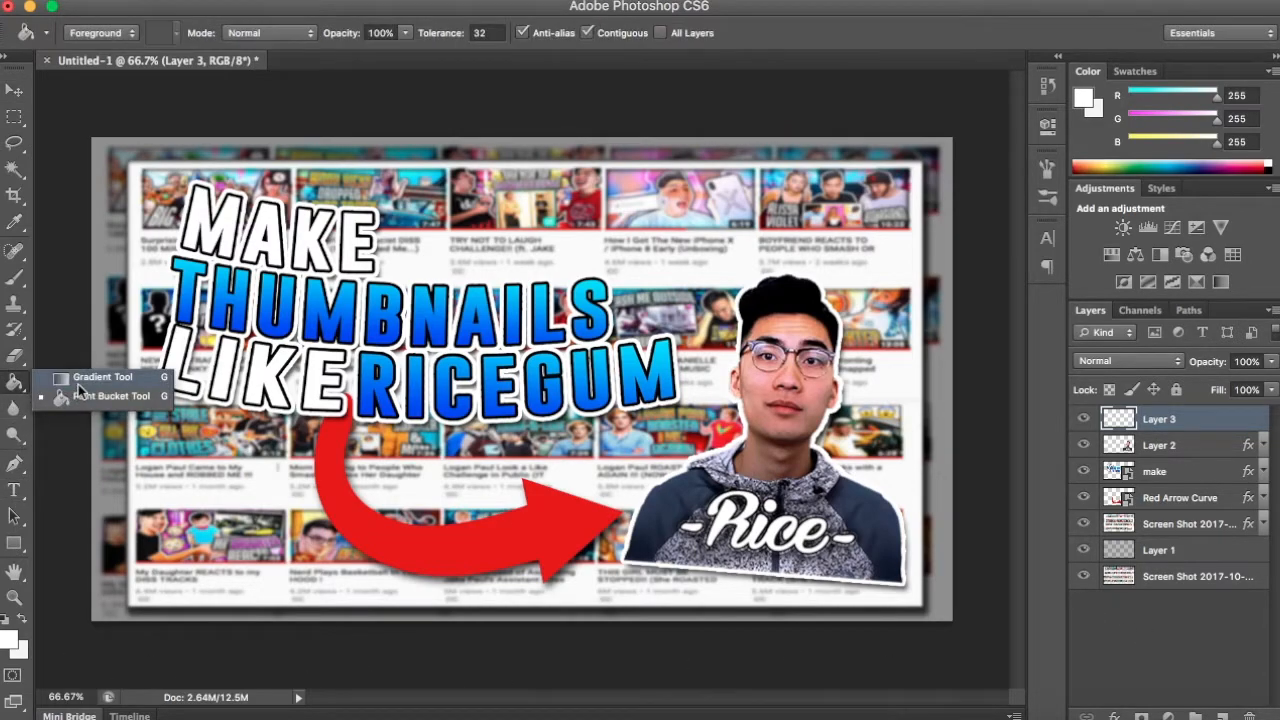
click(78, 380)
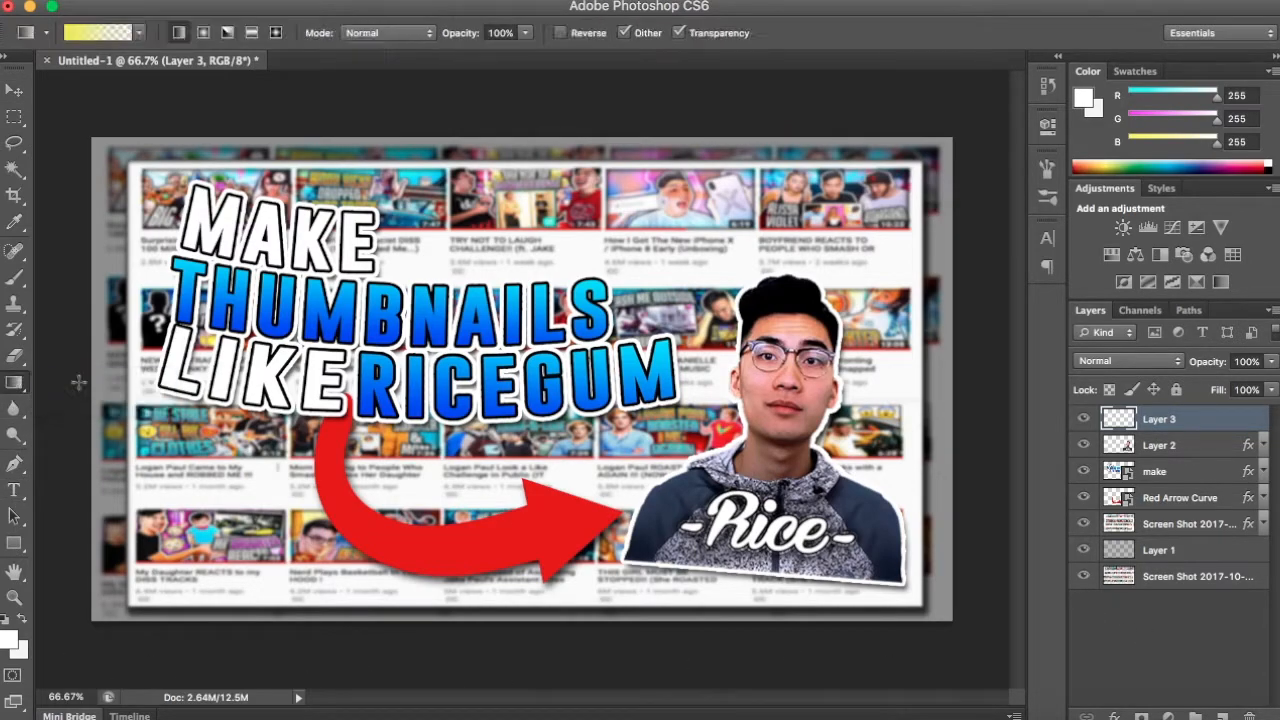
click(98, 33)
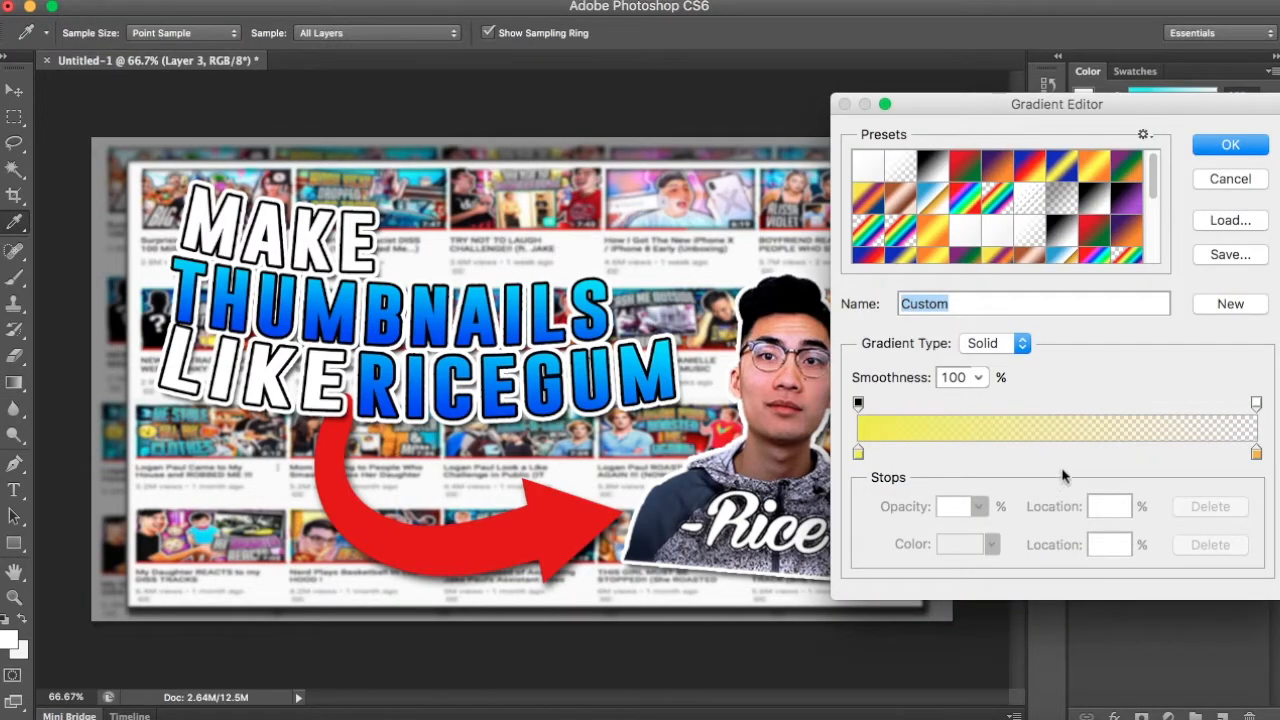
click(997, 177)
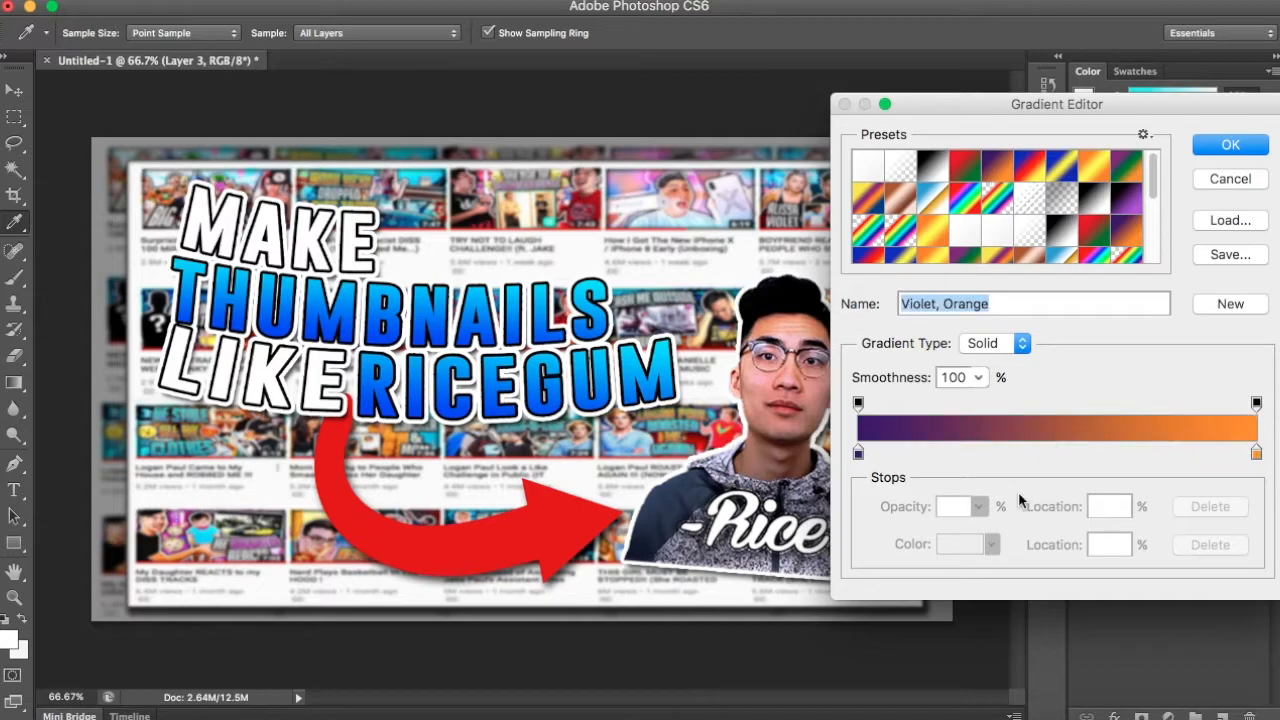
click(1257, 456)
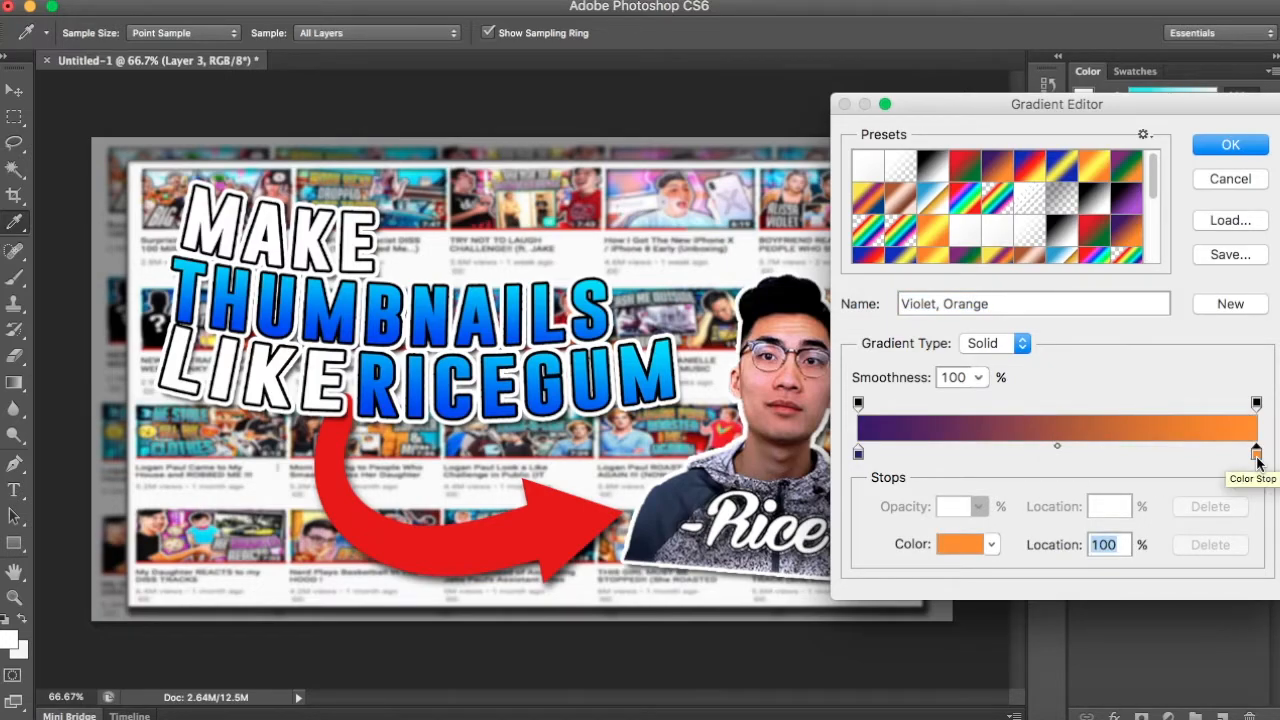
key(BackSpace)
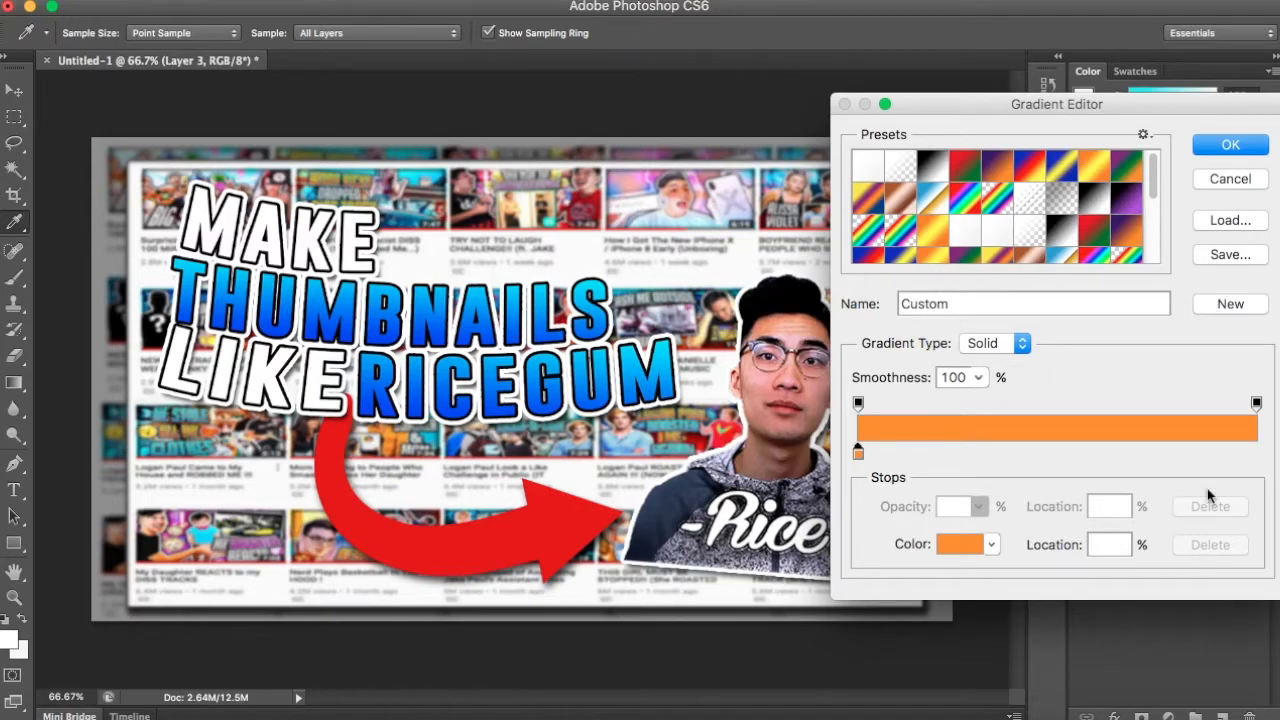
key(super+z)
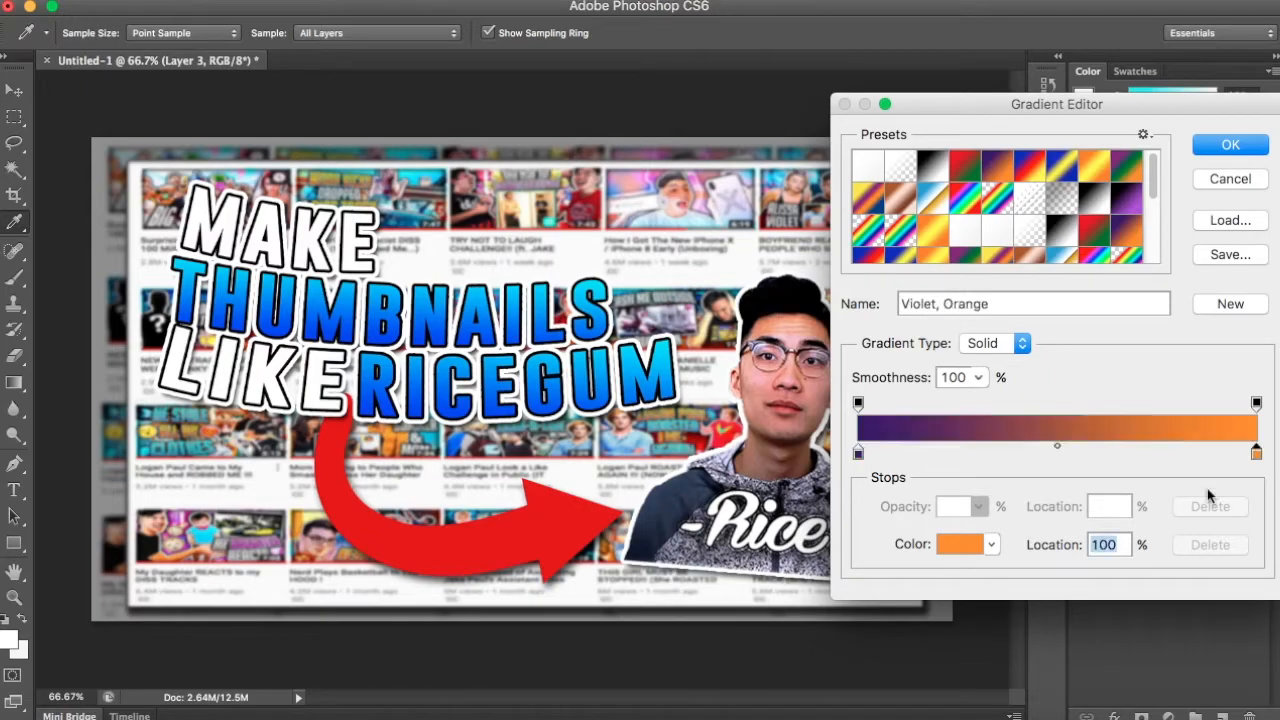
click(966, 545)
click(1100, 212)
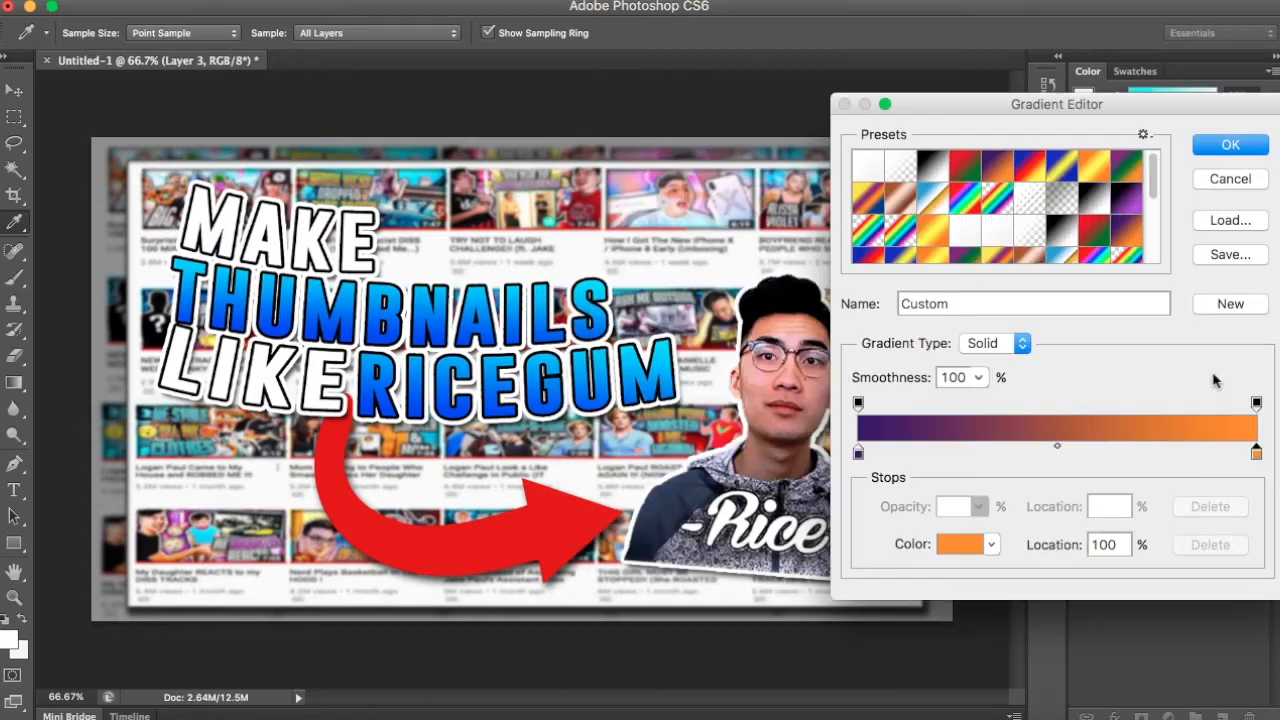
- Set the opacity of the gradient's end stop to 0% and accept the gradient
click(1258, 403)
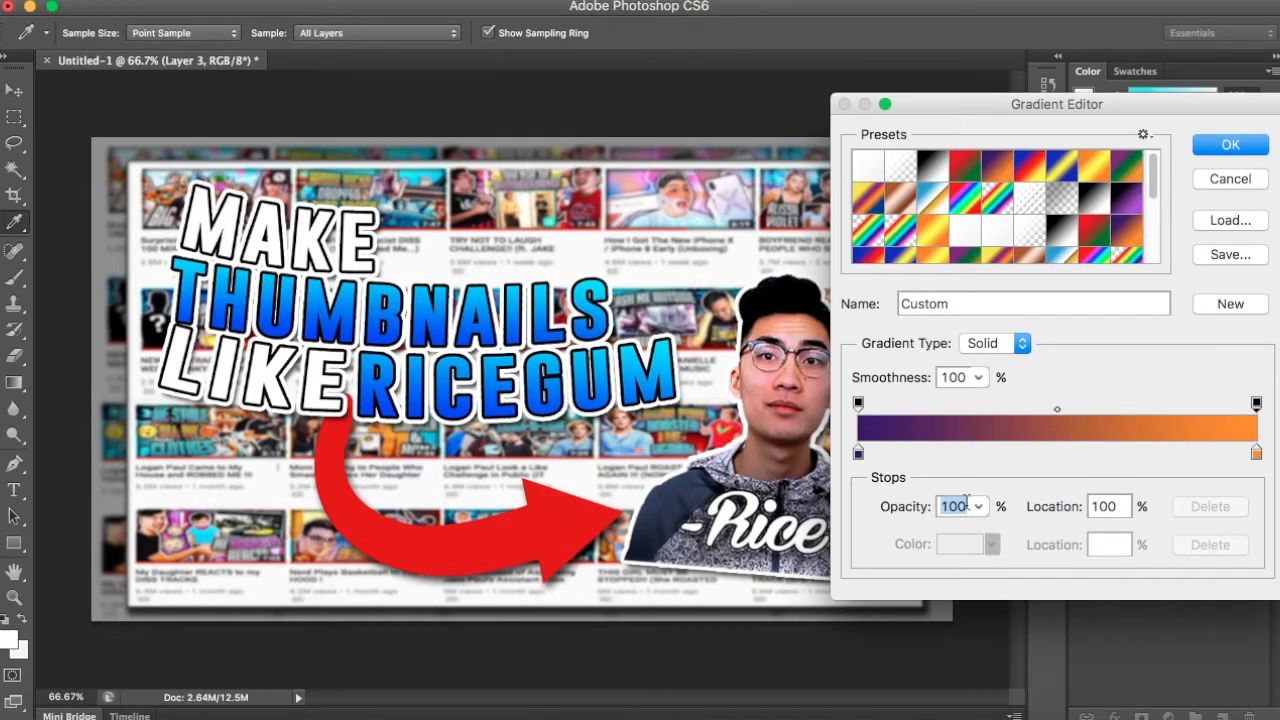
text(0)
key(Return)
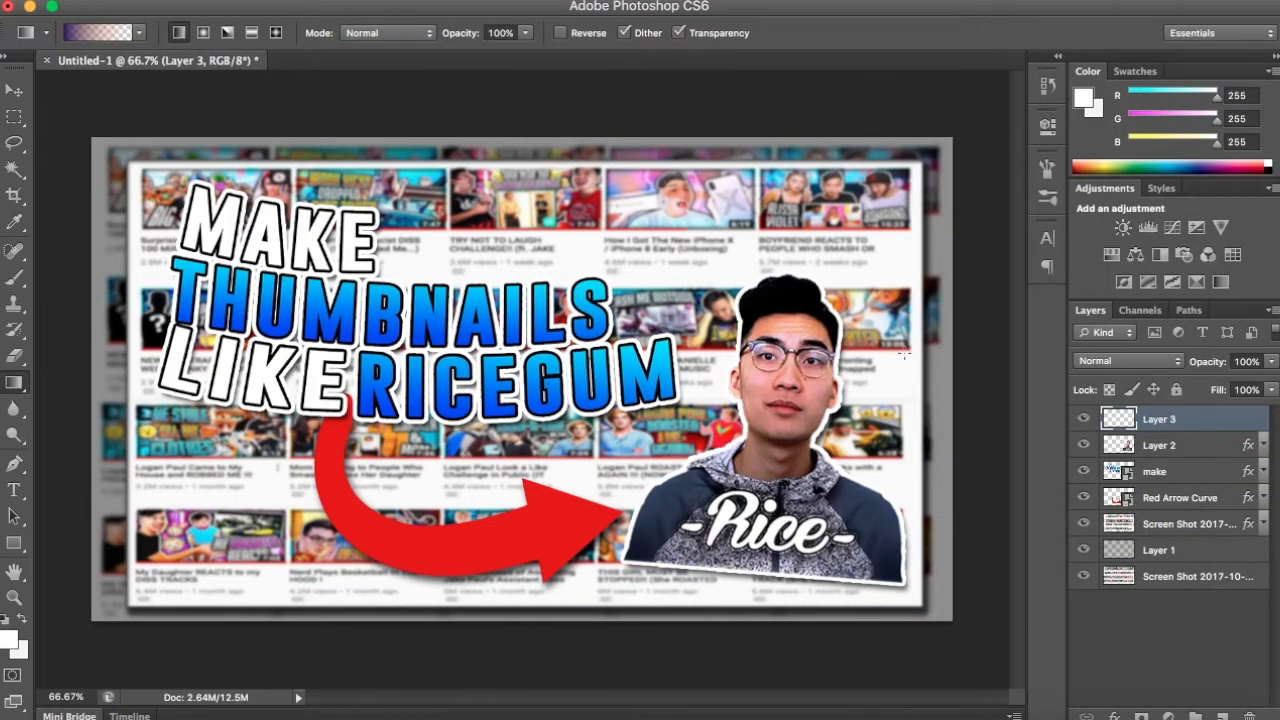
- Reduce the gradient to a single colour stop and set it to the title's blue, 002bff
click(95, 33)
click(1257, 454)
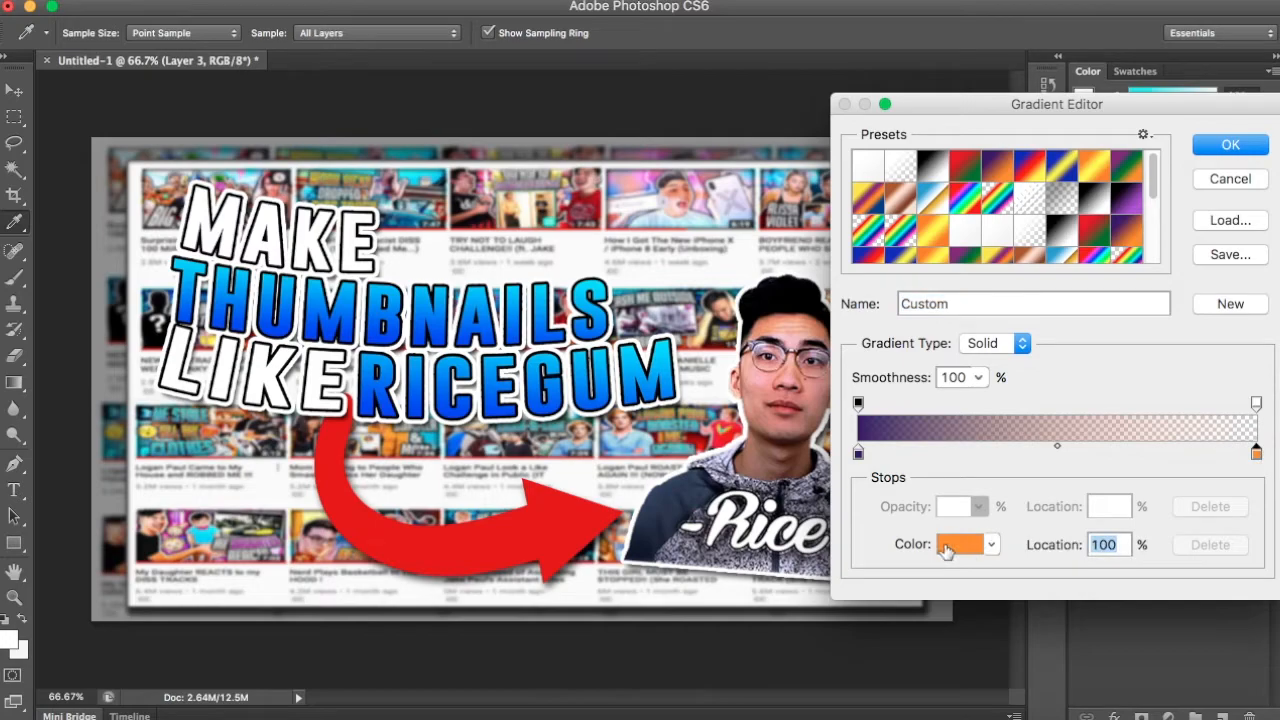
key(BackSpace)
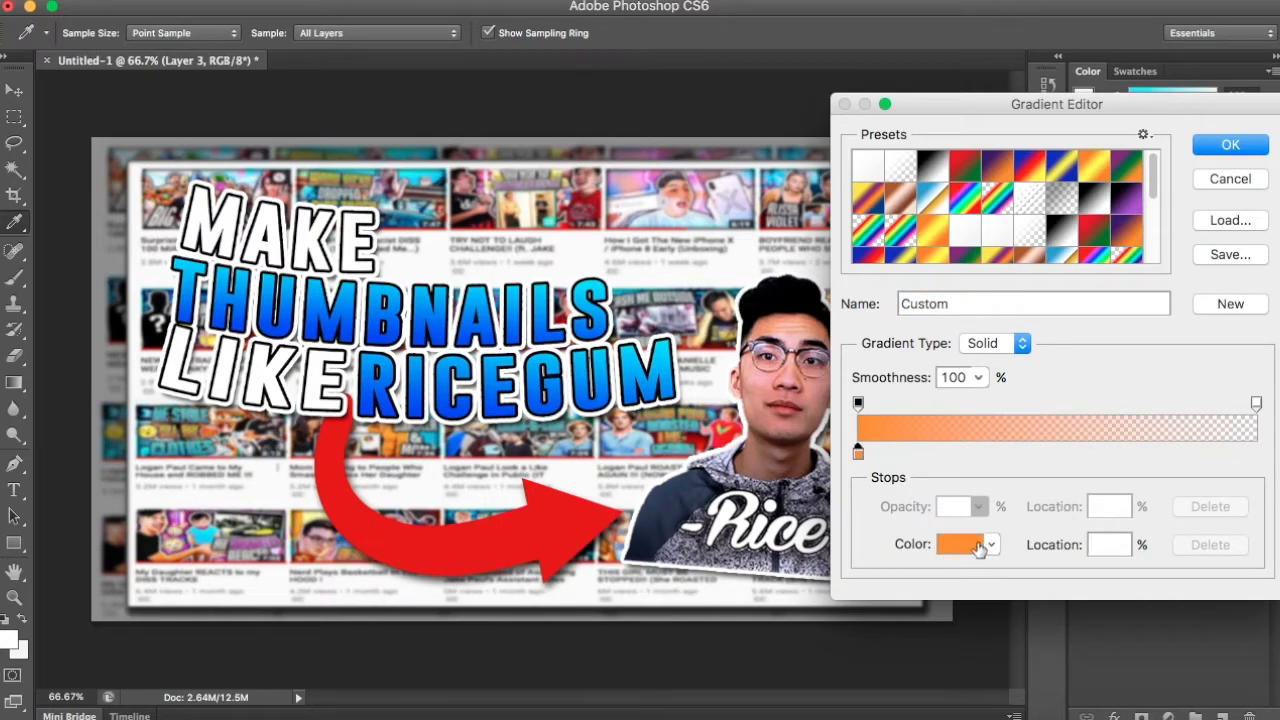
click(977, 547)
text(002bff)
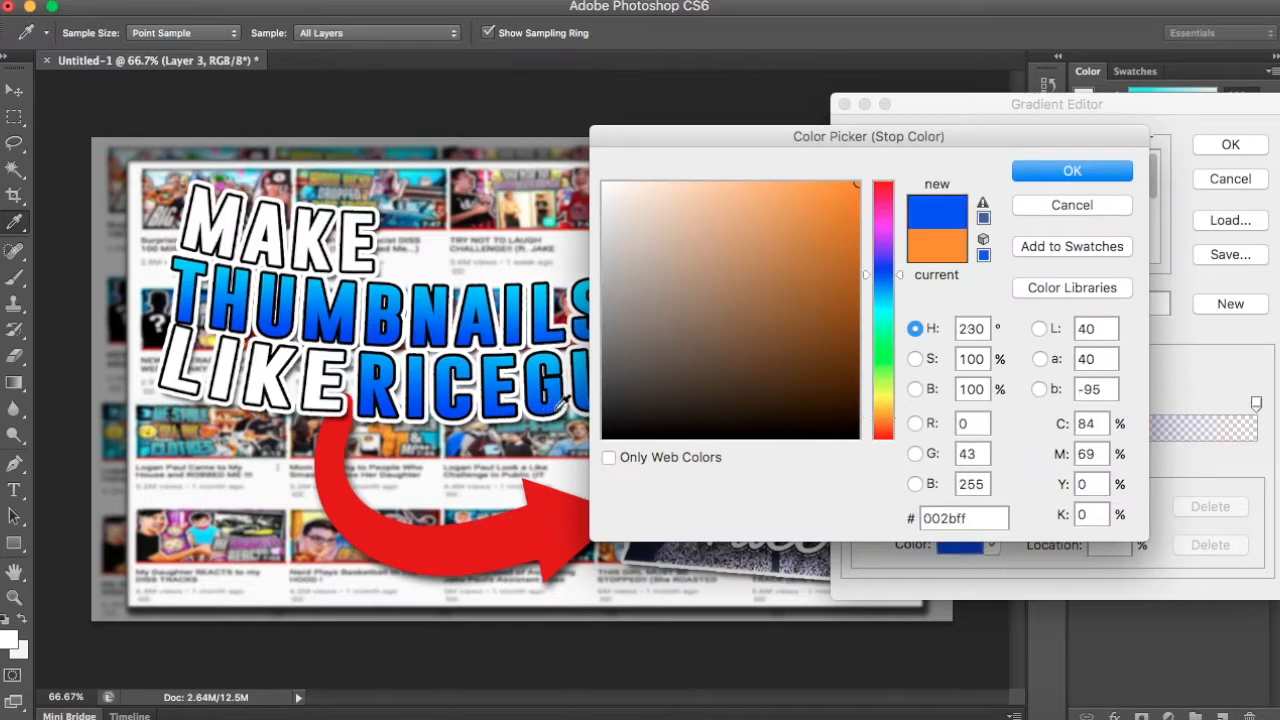
key(Return)
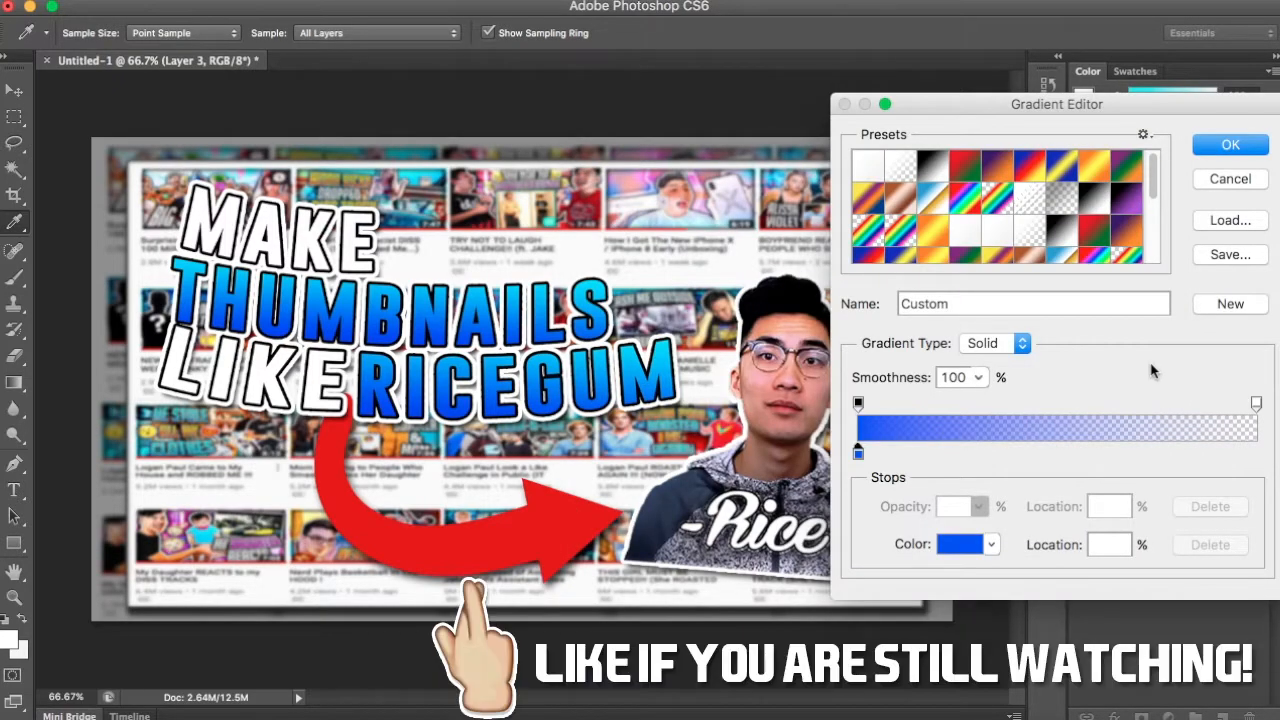
key(Return)
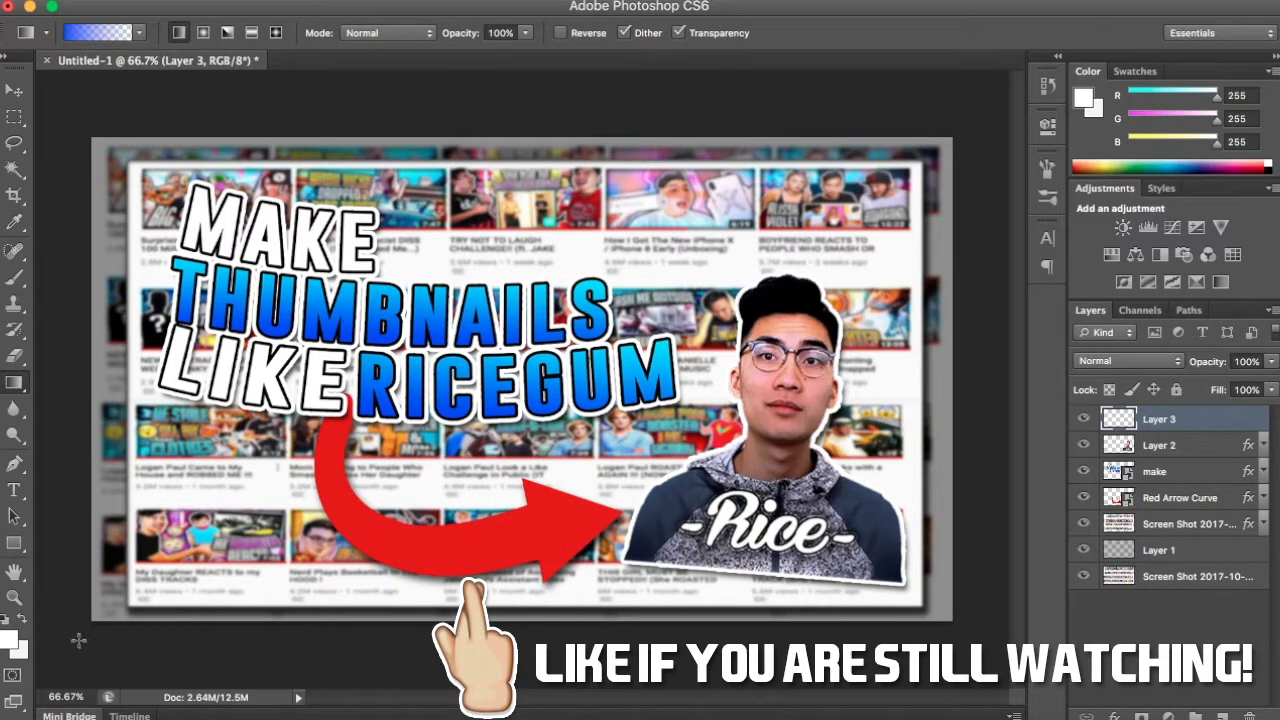
- Draw blue fade-out gradients inward from the four corners of the thumbnail on Layer 3
drag(58, 649, 332, 426)
drag(942, 616, 755, 445)
drag(993, 101, 880, 175)
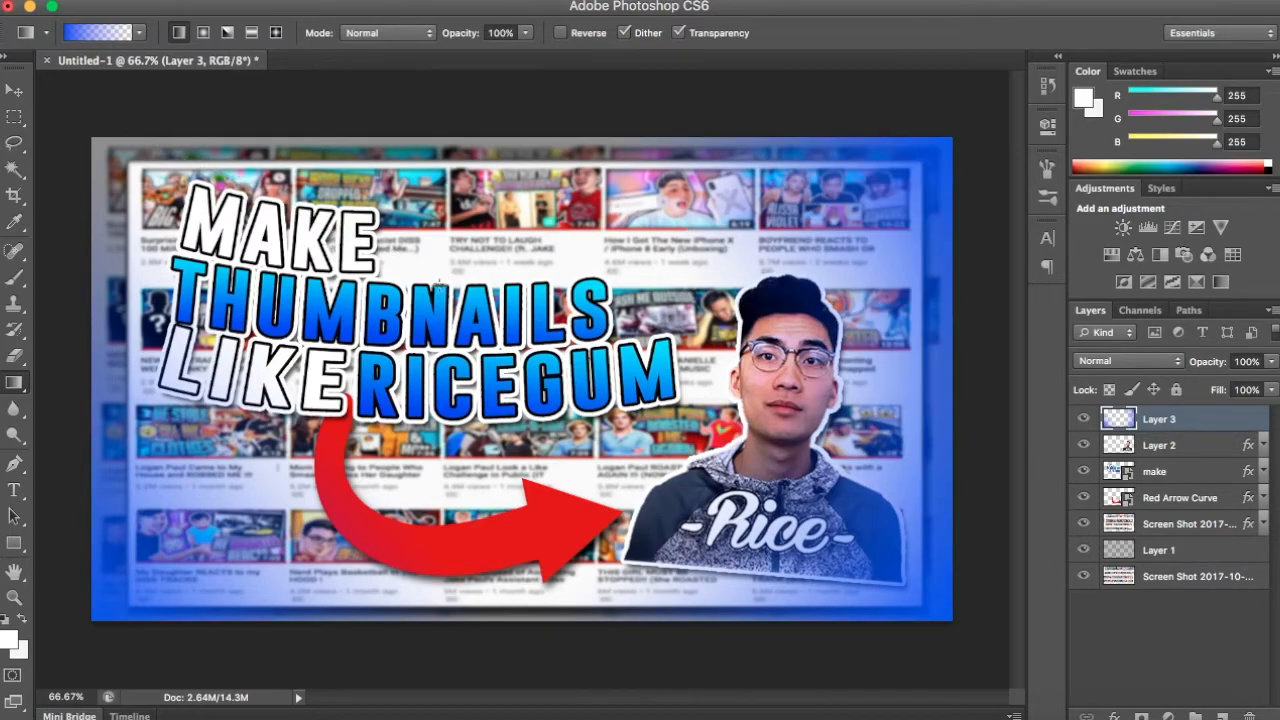
drag(440, 283, 440, 283)
key(ctrl+z)
key(ctrl+z)
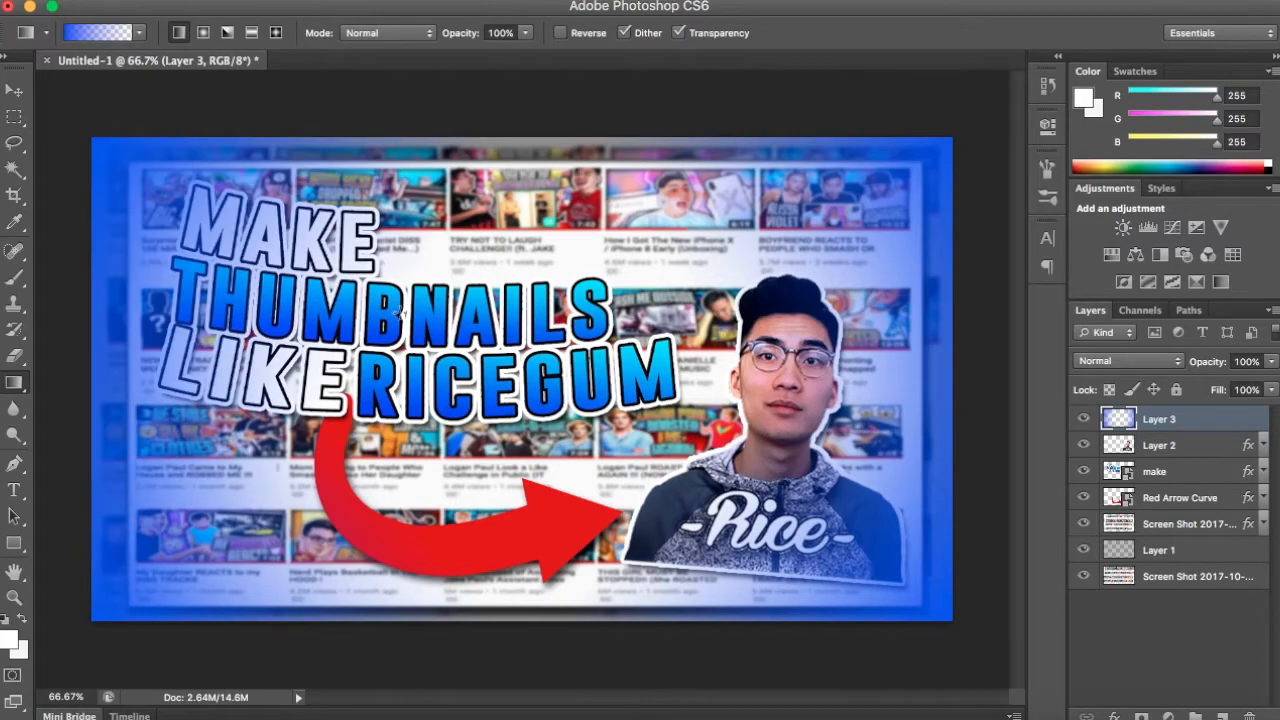
- Compare the Soft Light and Overlay blend modes on Layer 3 and settle on Soft Light
click(1166, 370)
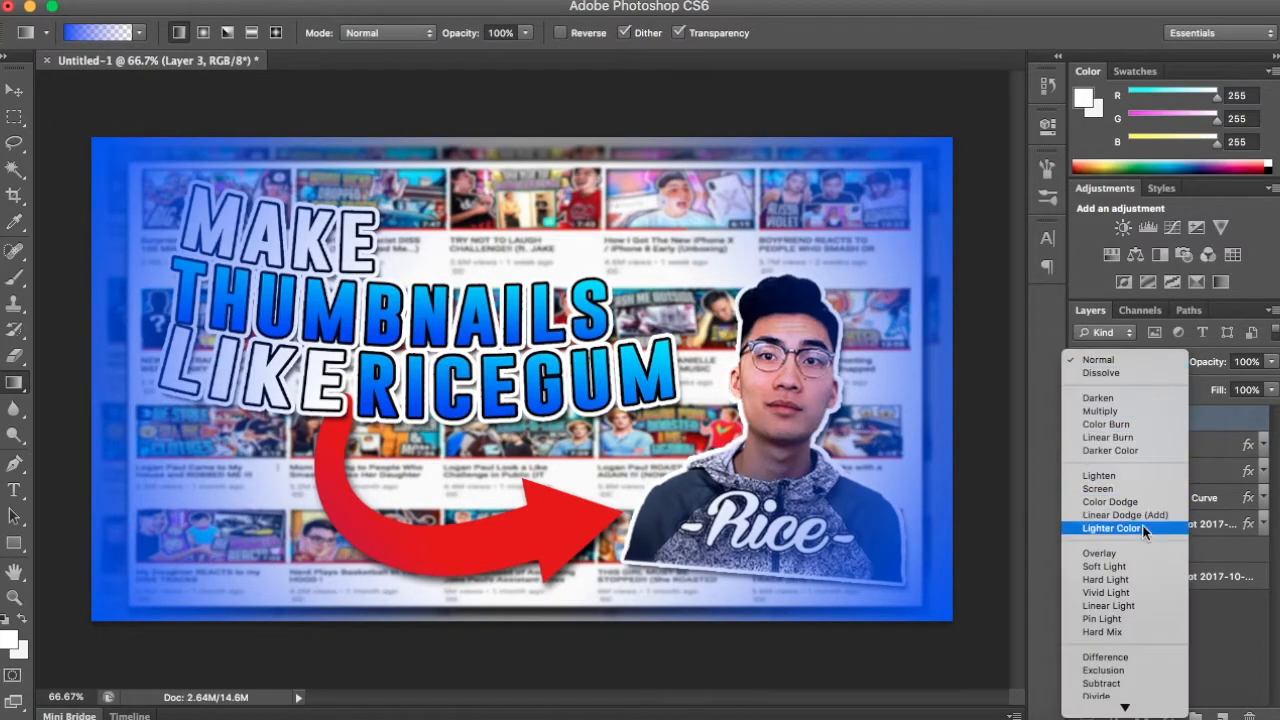
click(1143, 572)
click(1140, 362)
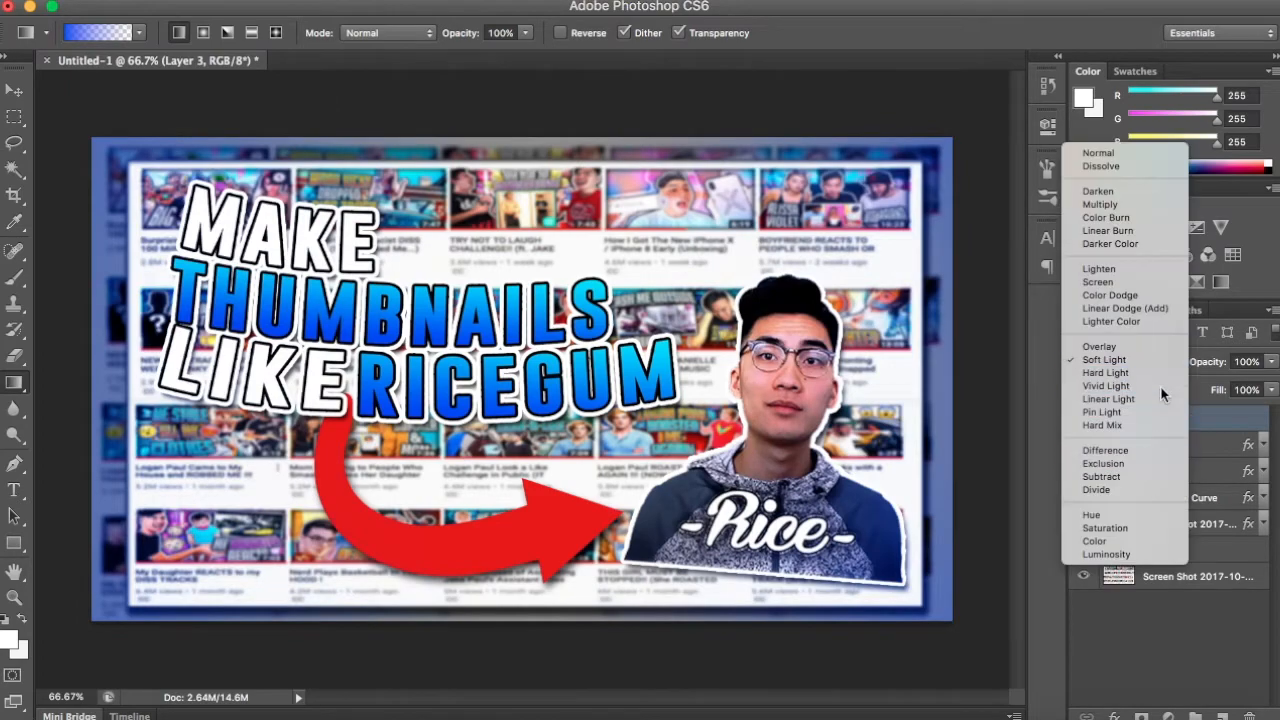
click(1147, 349)
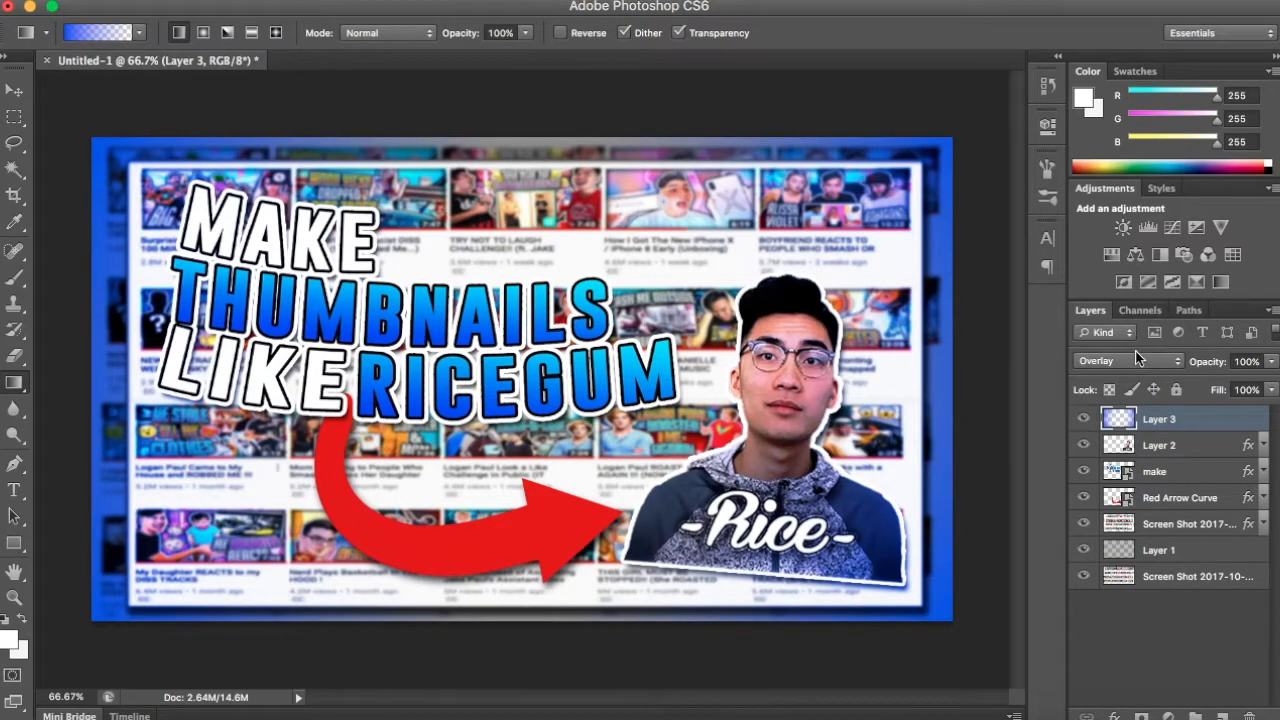
click(1141, 361)
- Reduce Layer 3's opacity to 69% and its fill to 88%, and deselect the layer
click(1272, 363)
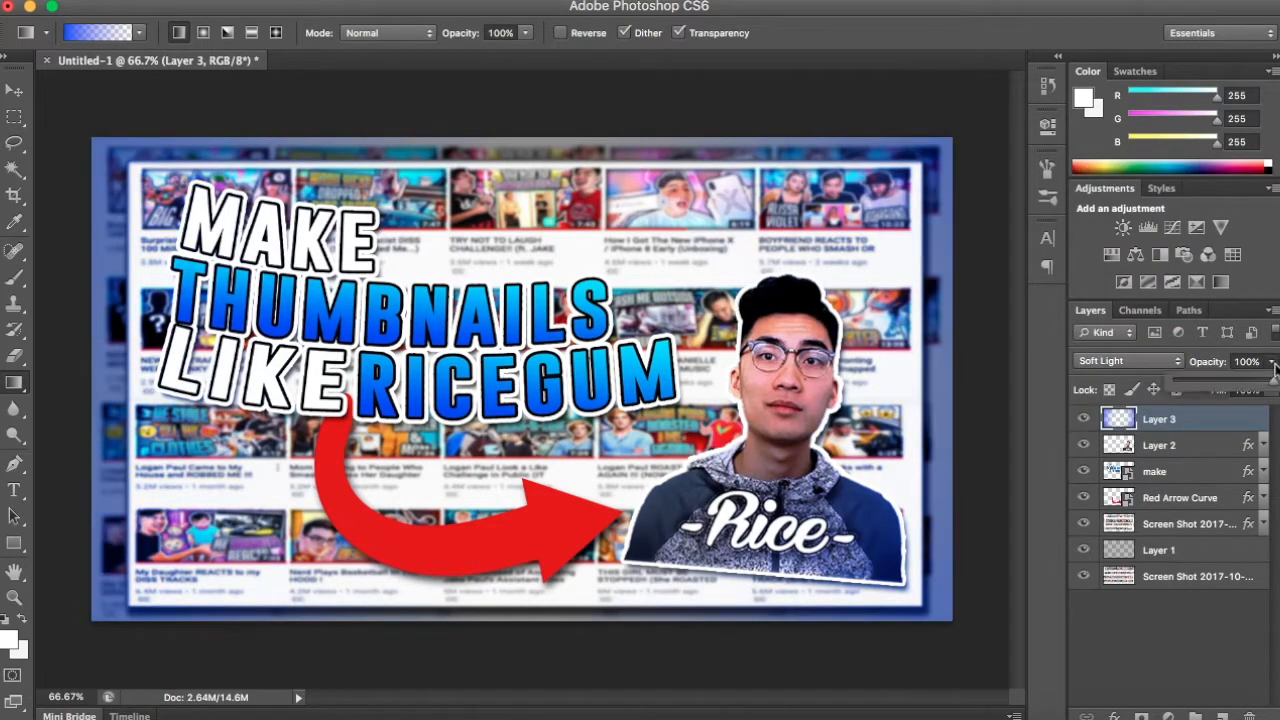
click(1274, 390)
click(1272, 391)
click(1262, 409)
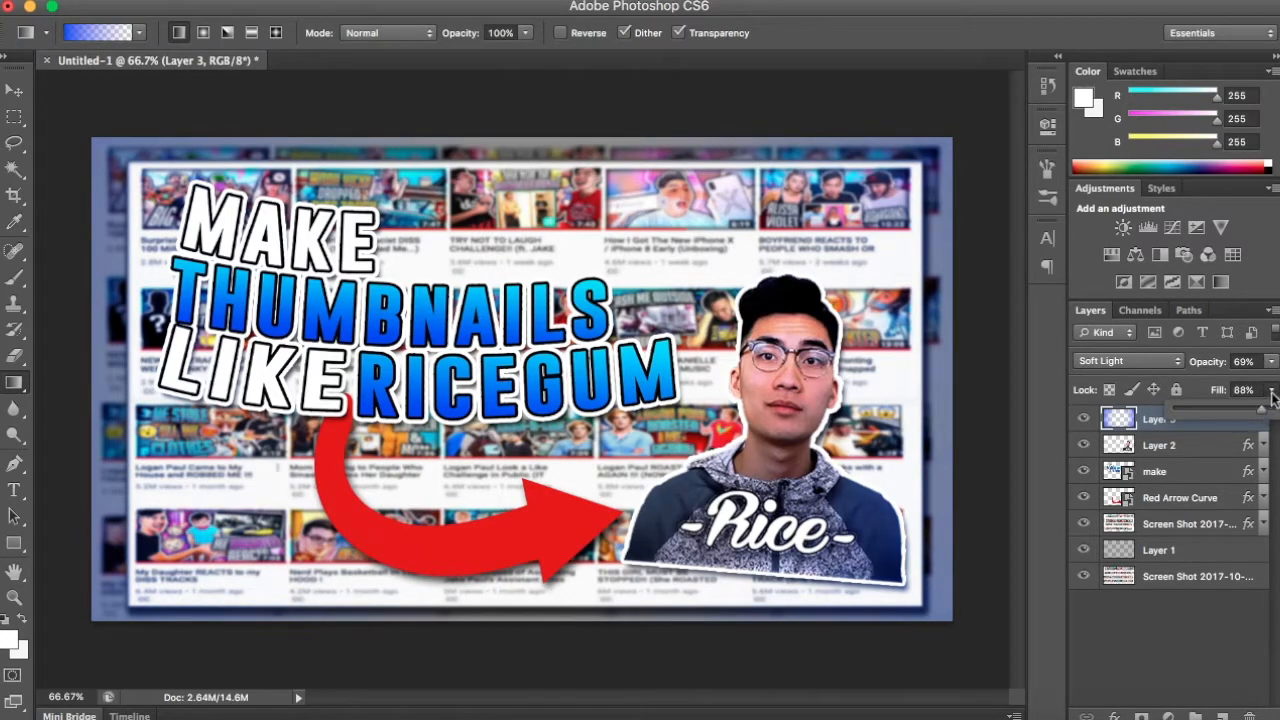
click(1273, 393)
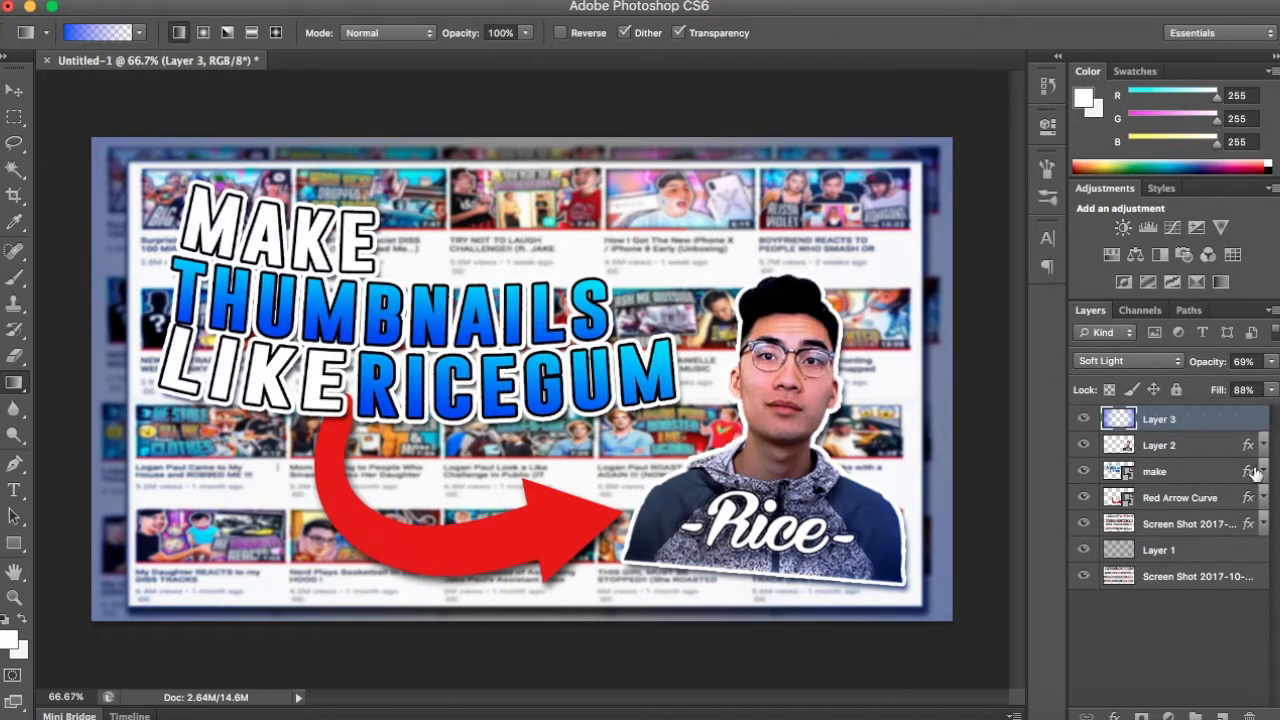
click(1216, 613)
- Apply a Brightness/Contrast adjustment to the portrait on Layer 2 with contrast set to 100
right_click(1200, 451)
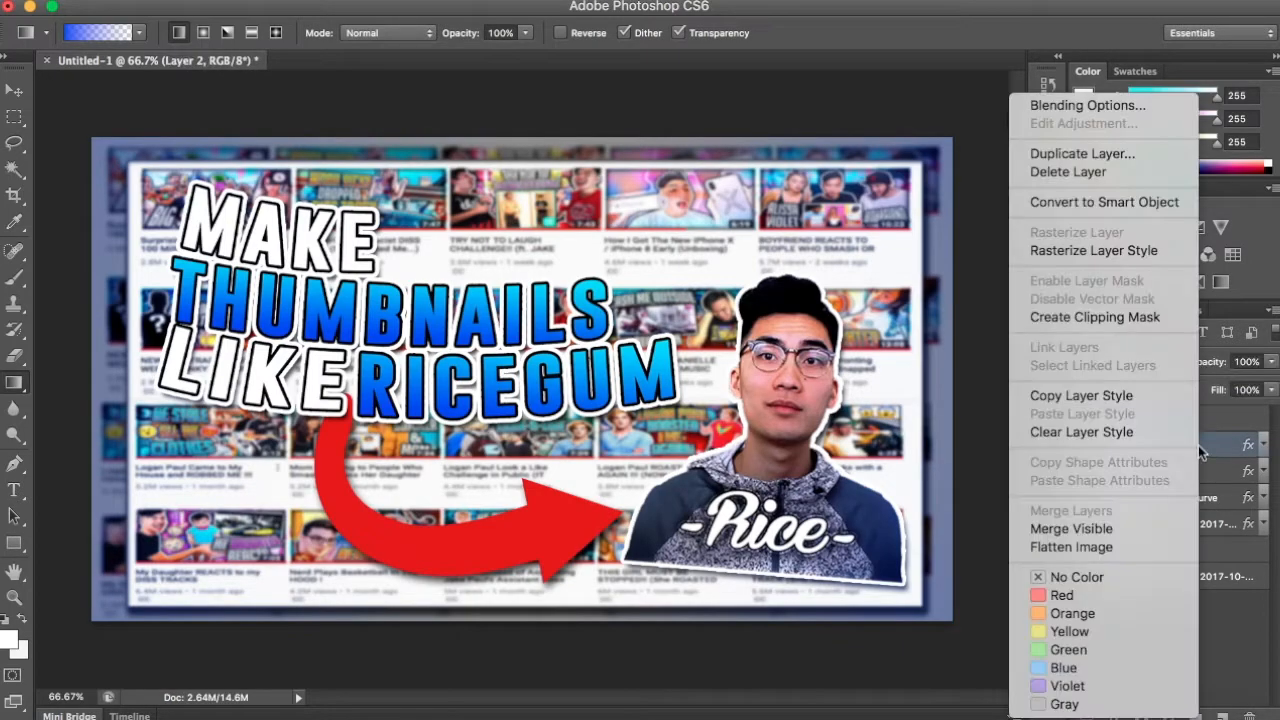
click(1229, 507)
click(240, 1)
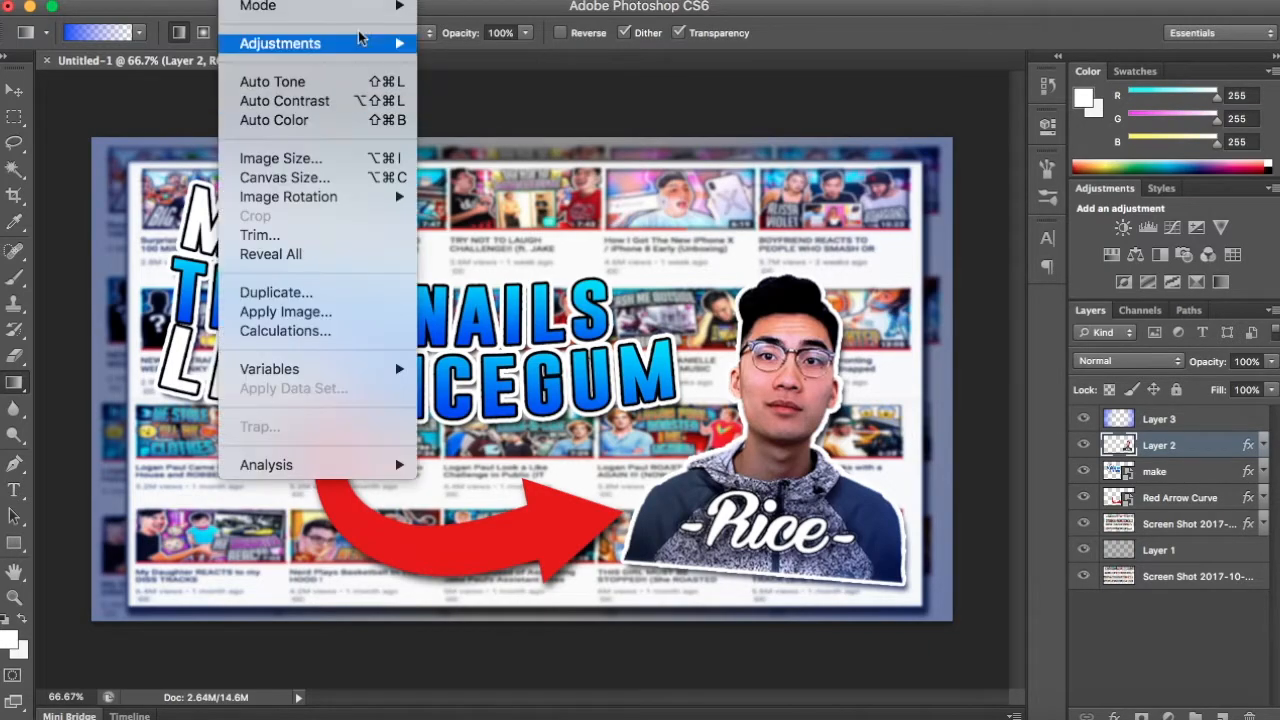
mouse_move(363, 43)
click(482, 43)
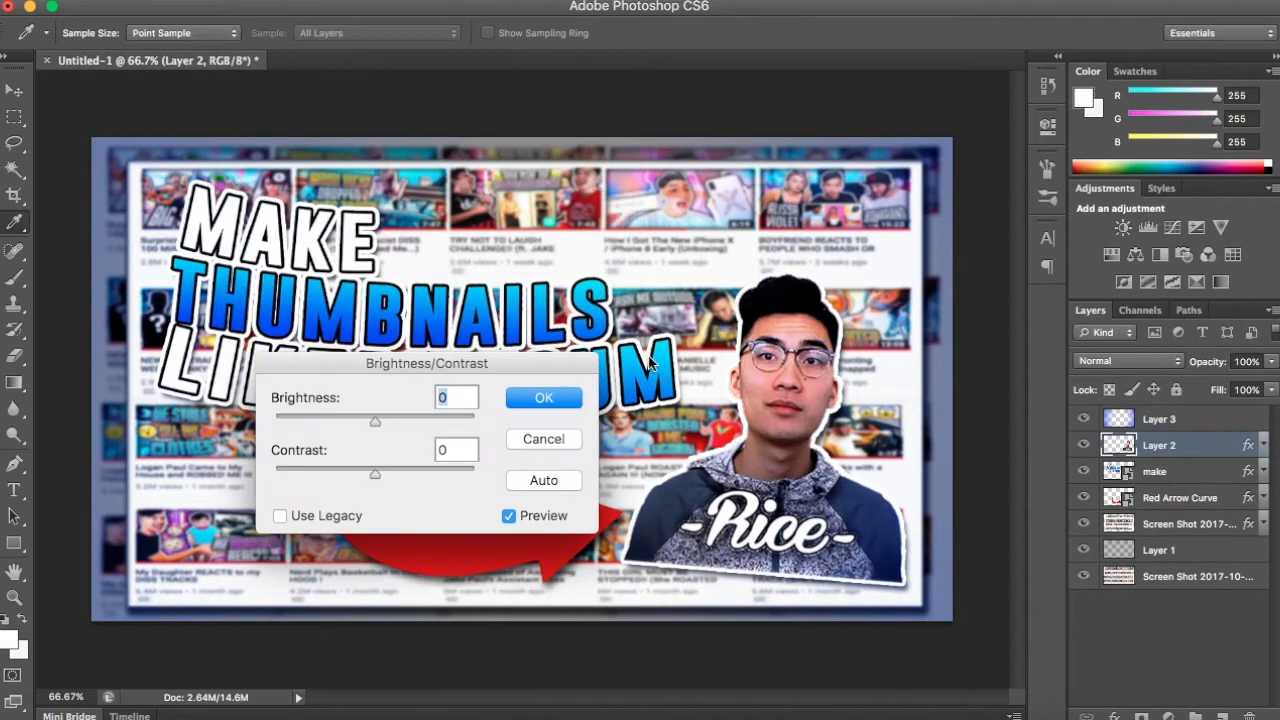
drag(406, 467, 516, 462)
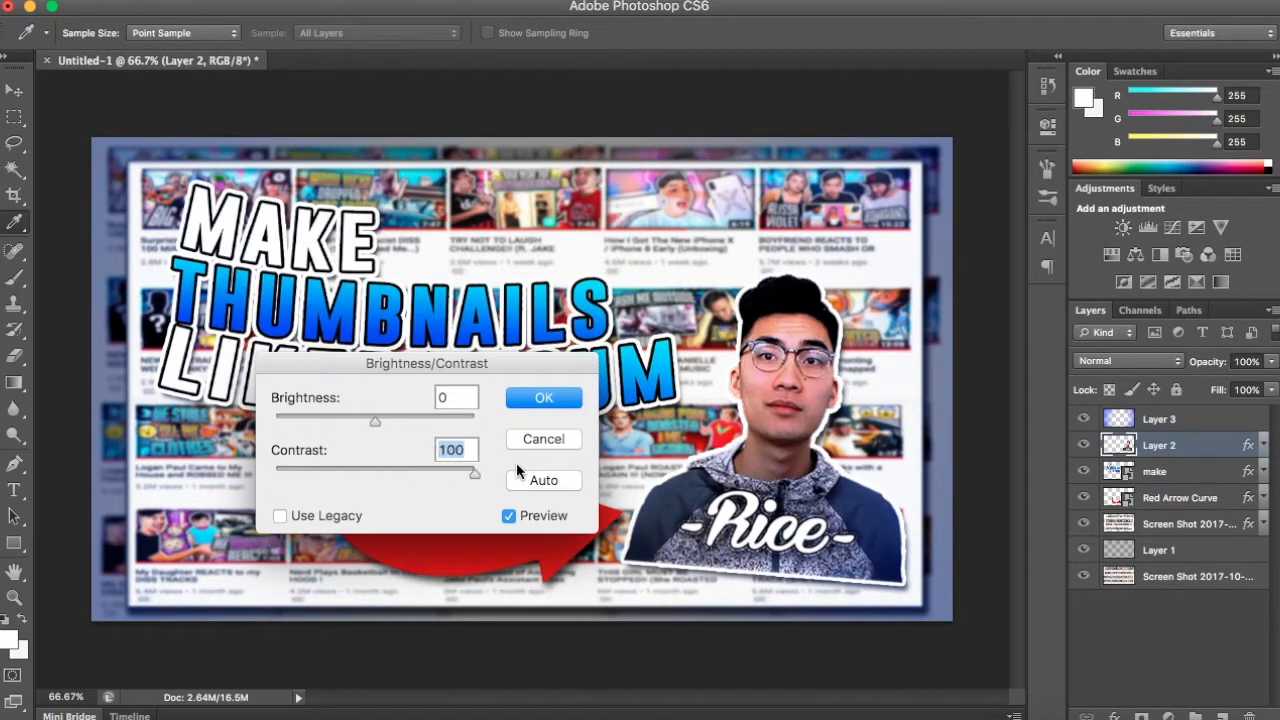
click(541, 402)
key(g)
- Rasterize the "make" title layer so that image adjustments can be applied to it
key(alt+bracketleft)
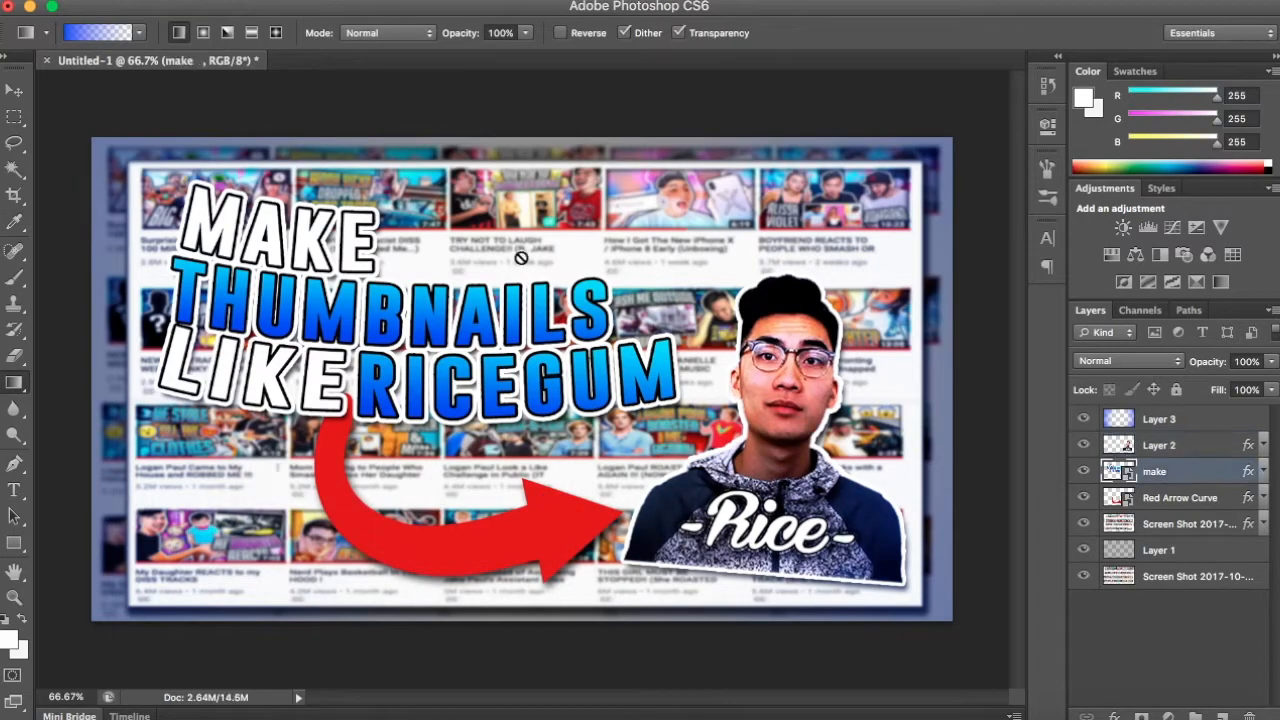
click(240, 0)
mouse_move(402, 51)
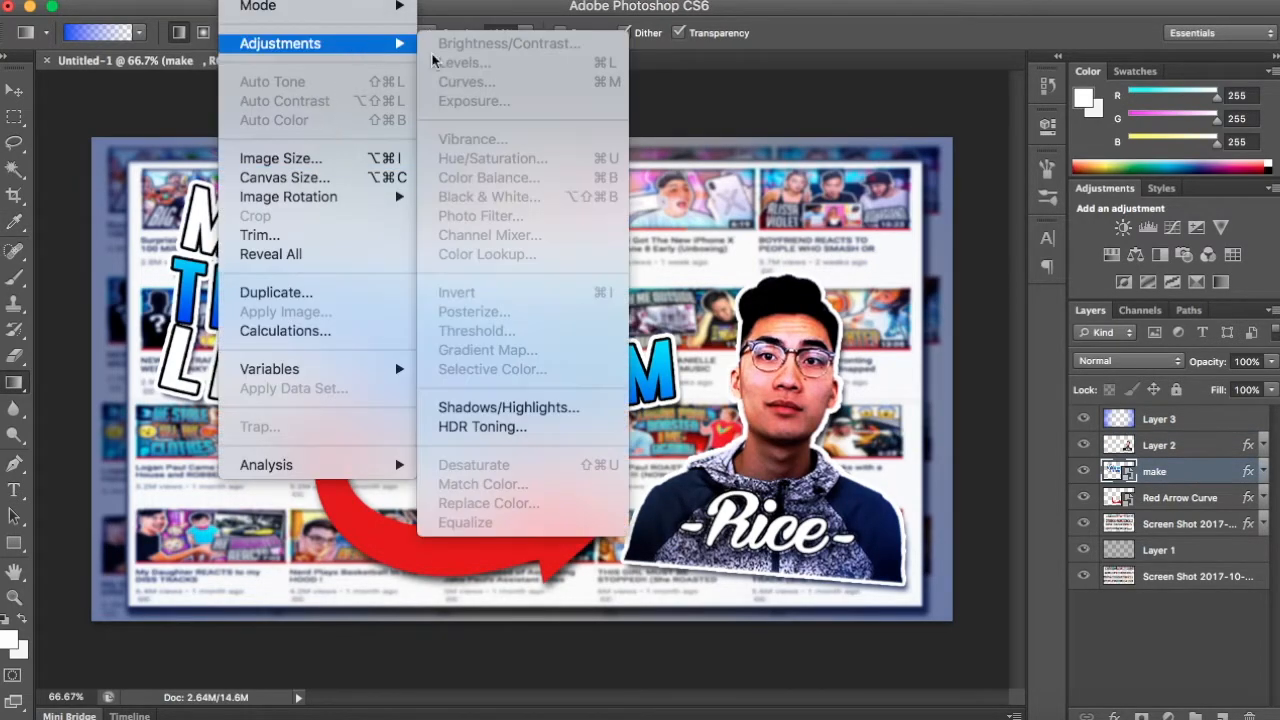
click(1150, 463)
right_click(1149, 472)
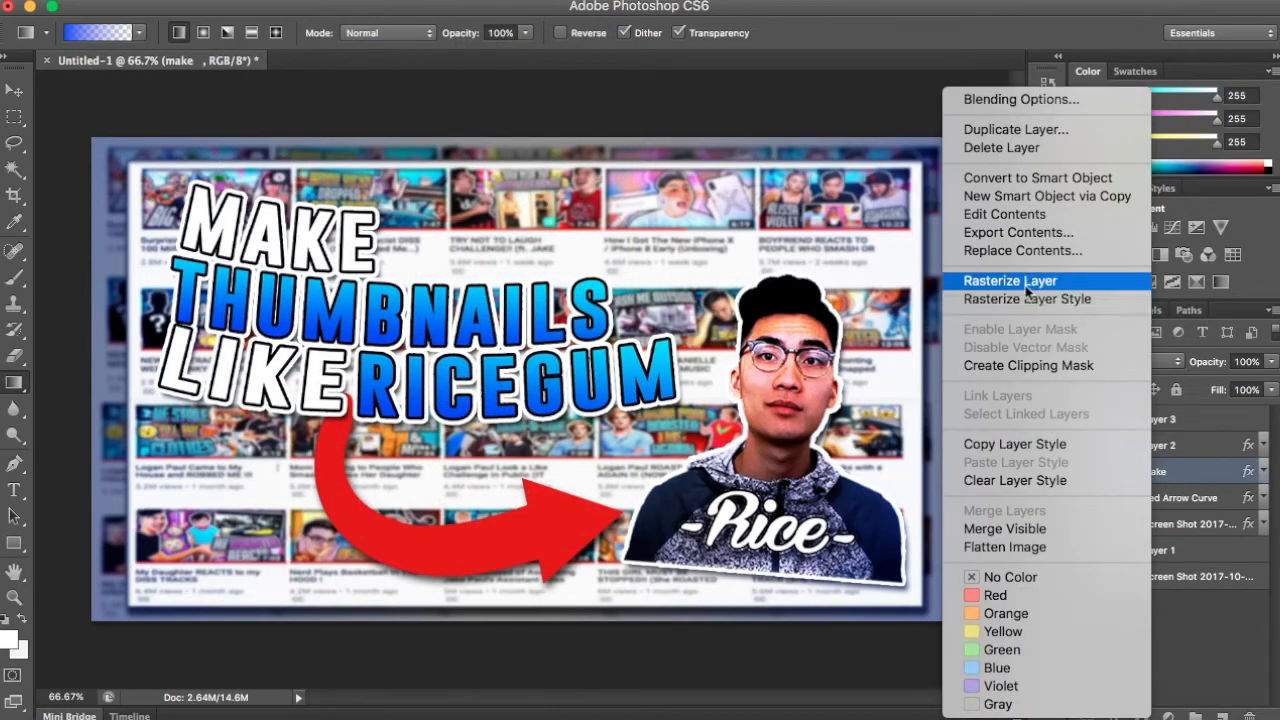
click(1024, 286)
- Apply a Brightness/Contrast adjustment to the title layer with contrast set to 100
click(240, 0)
mouse_move(390, 43)
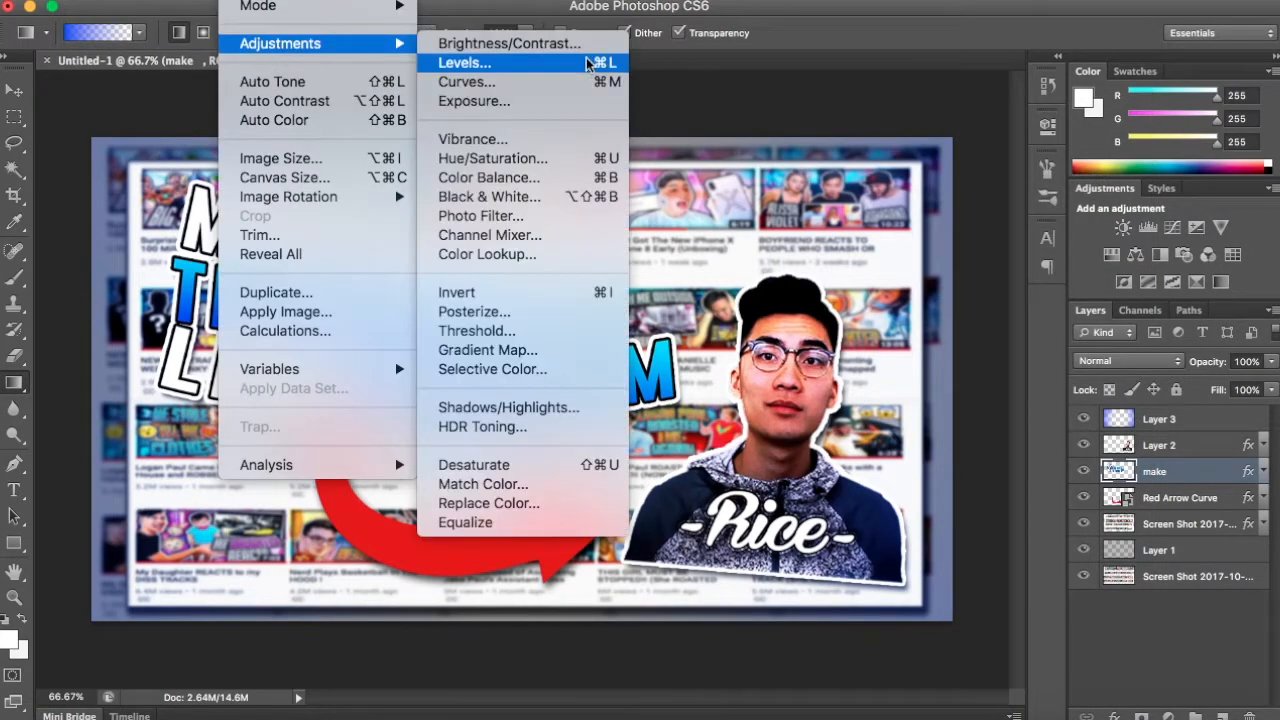
click(588, 45)
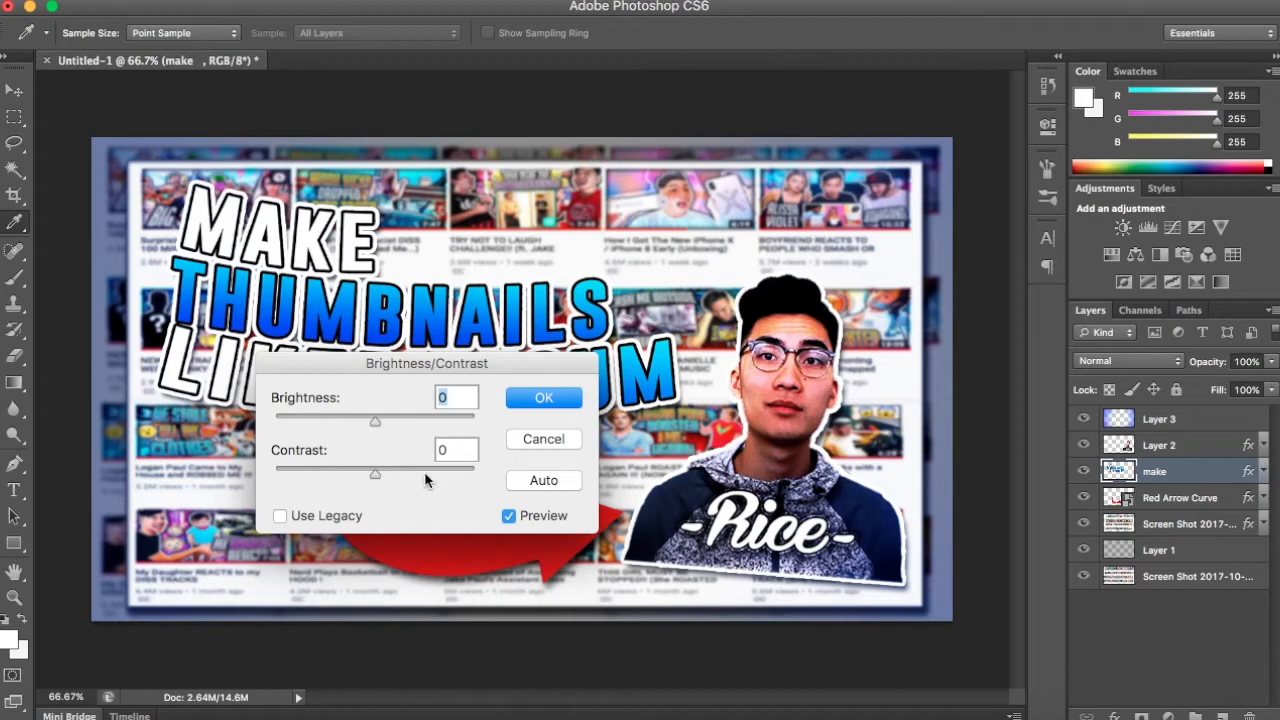
drag(424, 478, 495, 478)
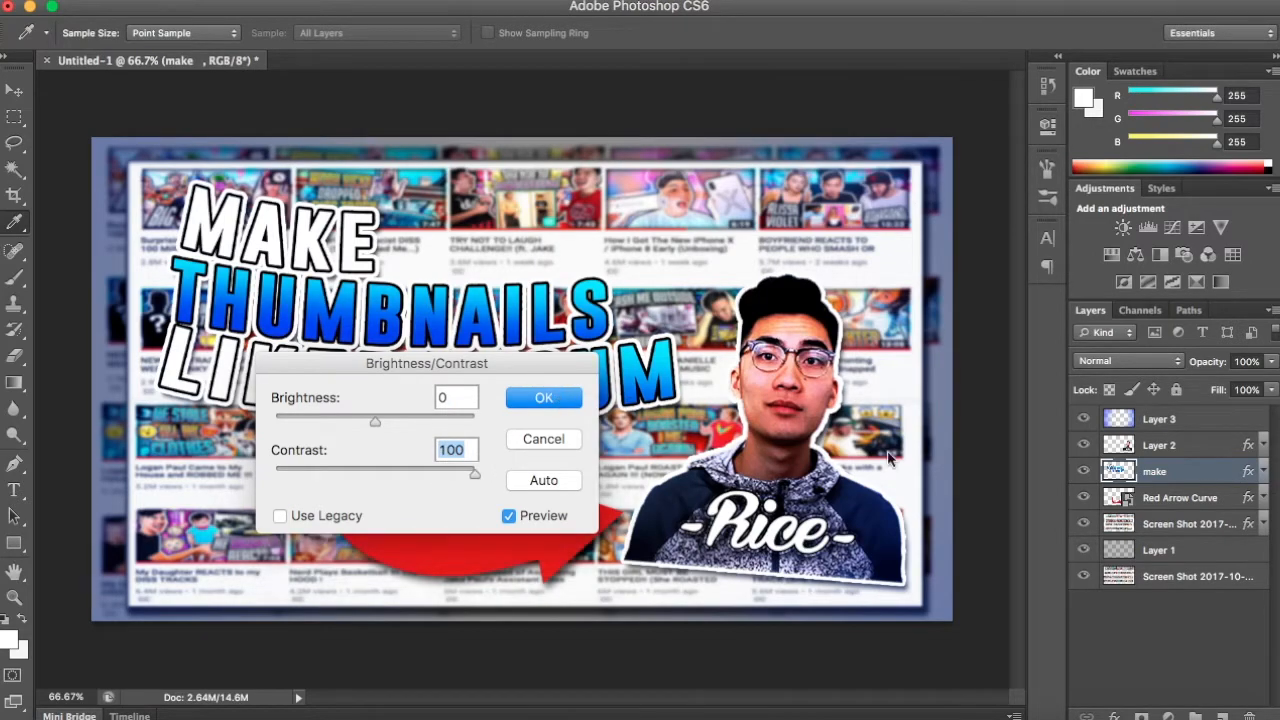
click(544, 398)
key(g)
- Rasterize the Red Arrow Curve layer and raise its contrast to the maximum with Brightness/Contrast
click(236, 3)
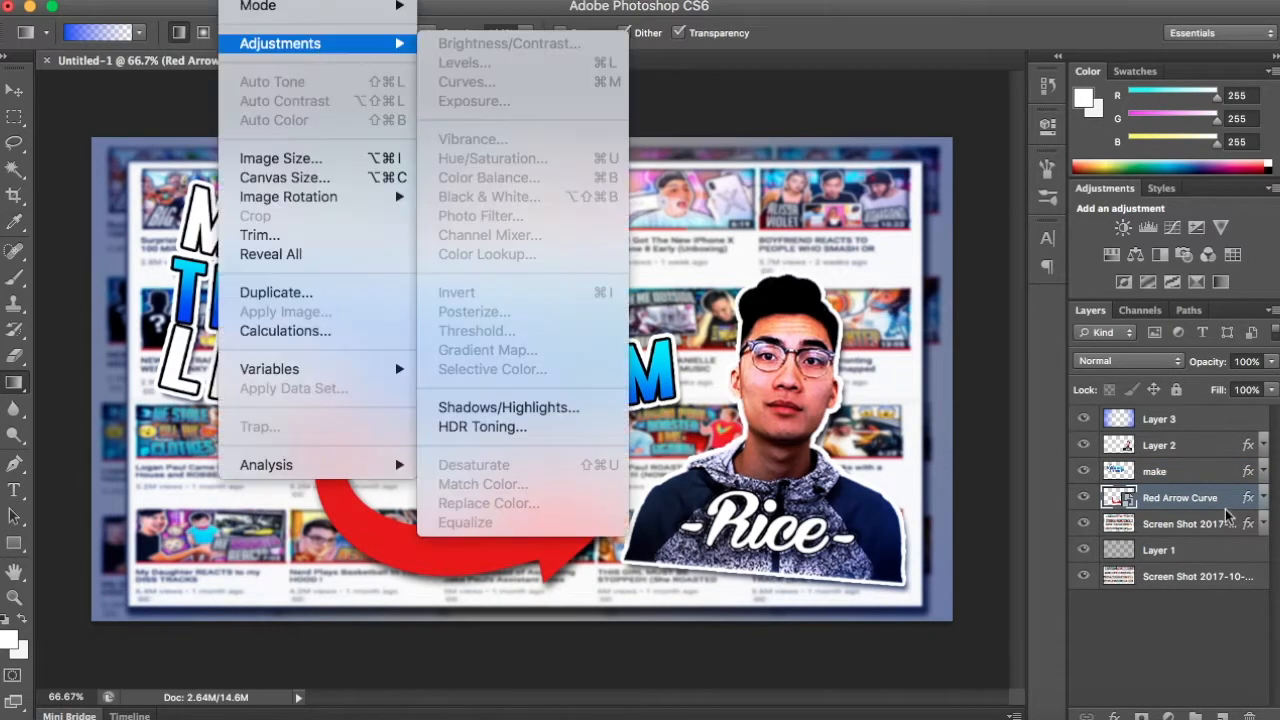
right_click(1218, 503)
click(1080, 325)
click(236, 3)
mouse_move(285, 44)
click(495, 43)
drag(376, 474, 475, 474)
key(Return)
- Lower the brightness of the framed screenshot copy layer to -21 with Brightness/Contrast and deselect the layer
click(1141, 526)
click(236, 3)
click(495, 43)
drag(376, 421, 361, 424)
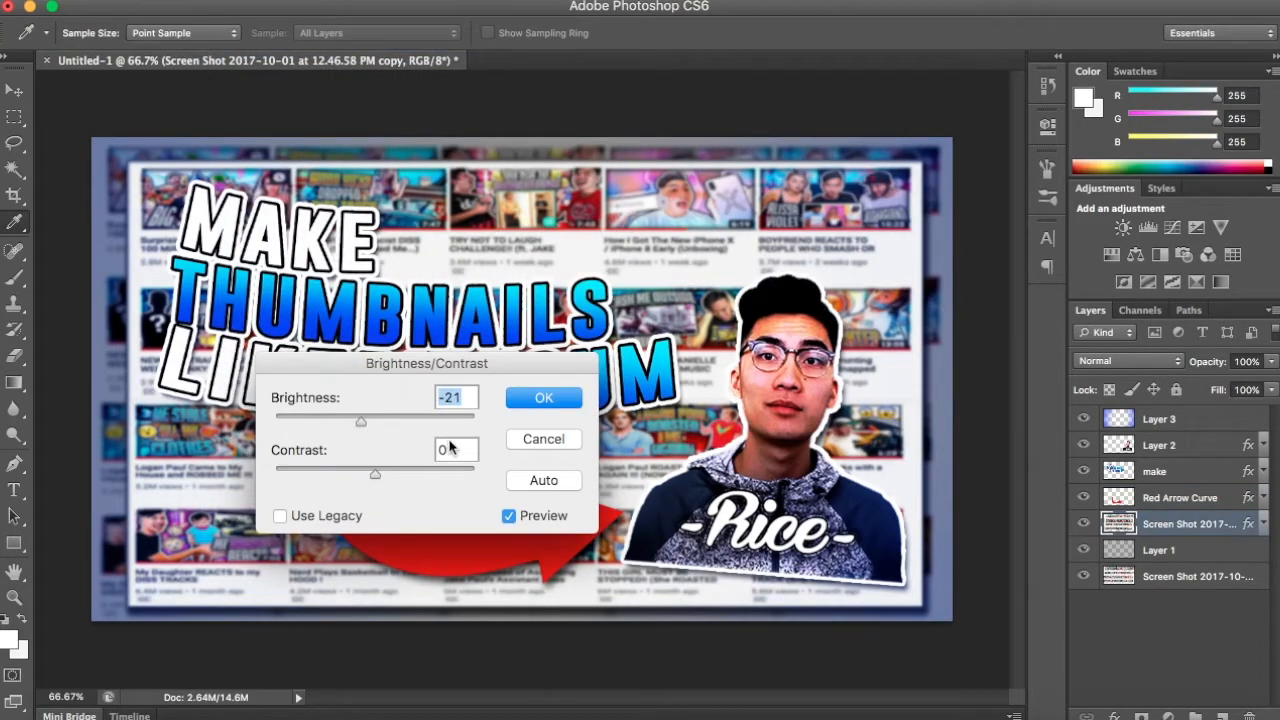
key(Return)
key(g)
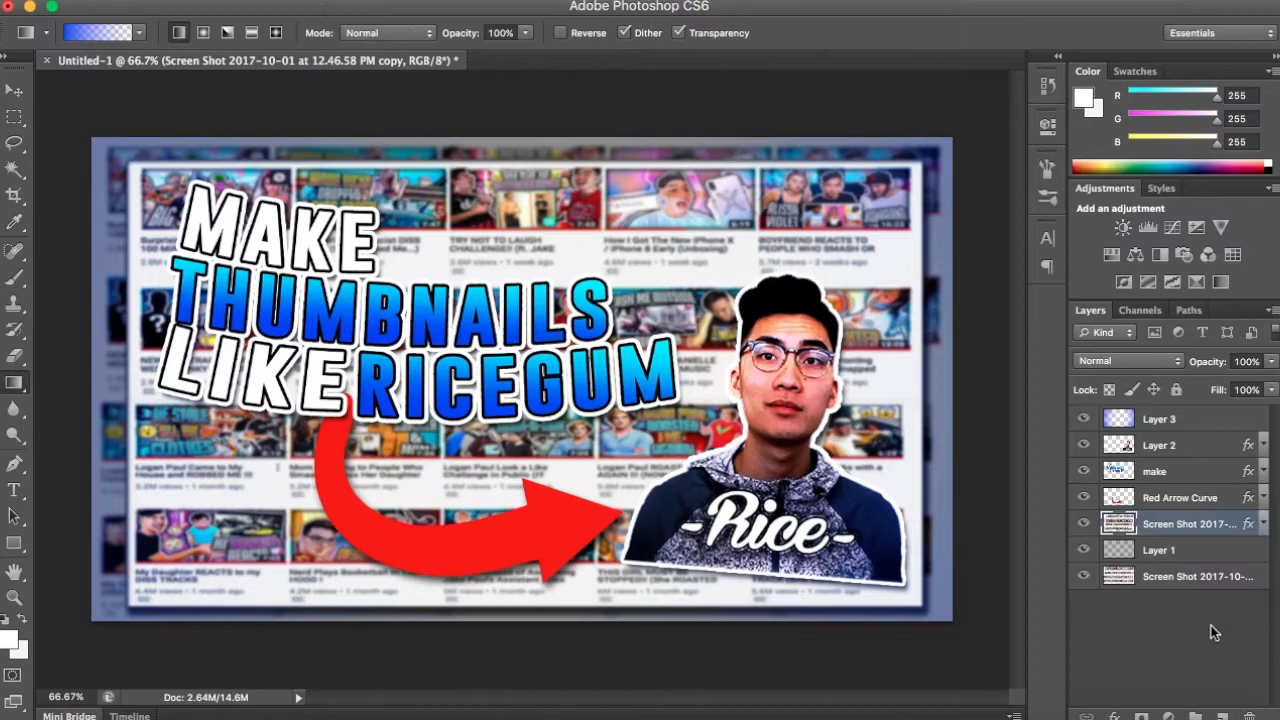
click(1208, 627)
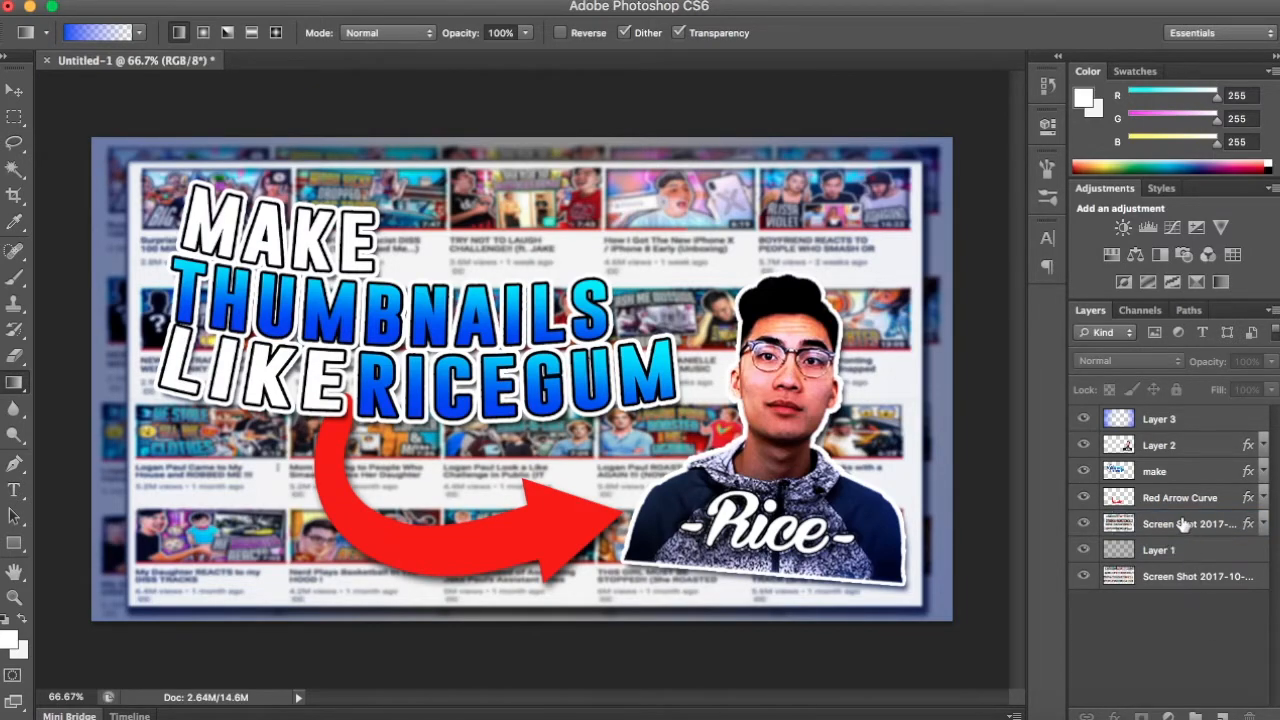
- Apply another Brightness/Contrast adjustment to Layer 2's portrait with contrast -31 and deselect the layer
click(1184, 452)
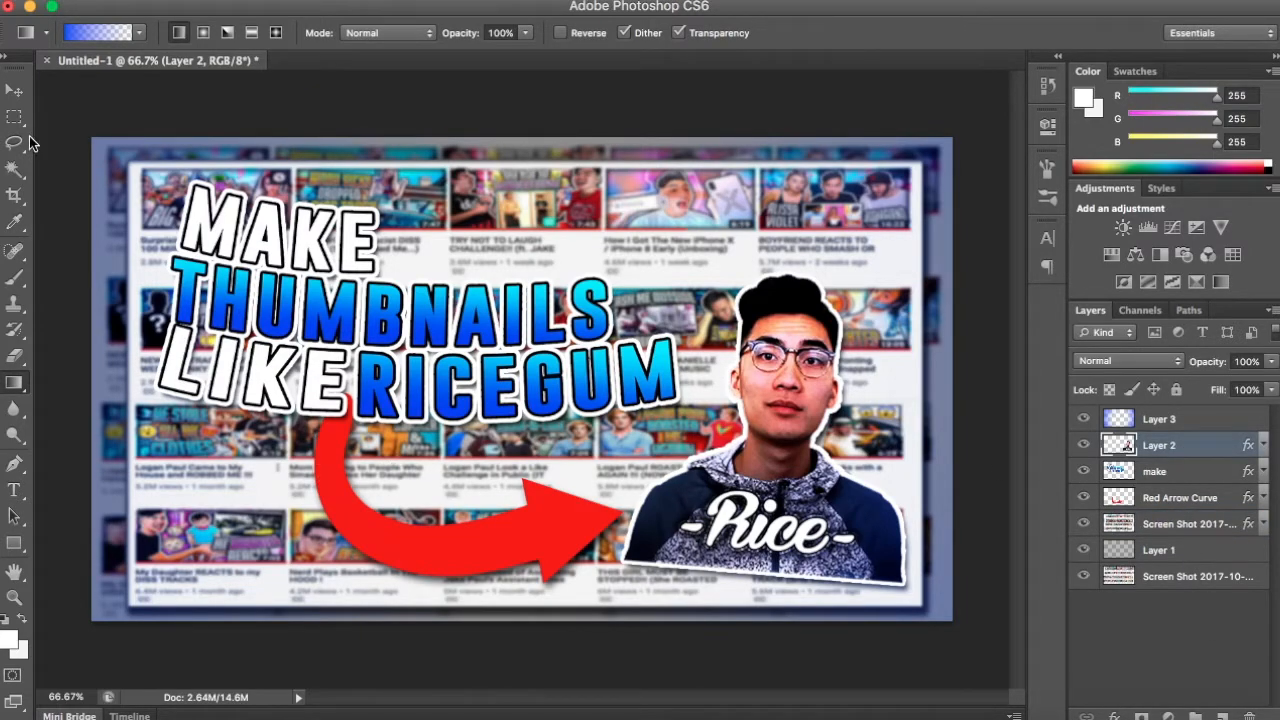
click(238, 1)
mouse_move(302, 50)
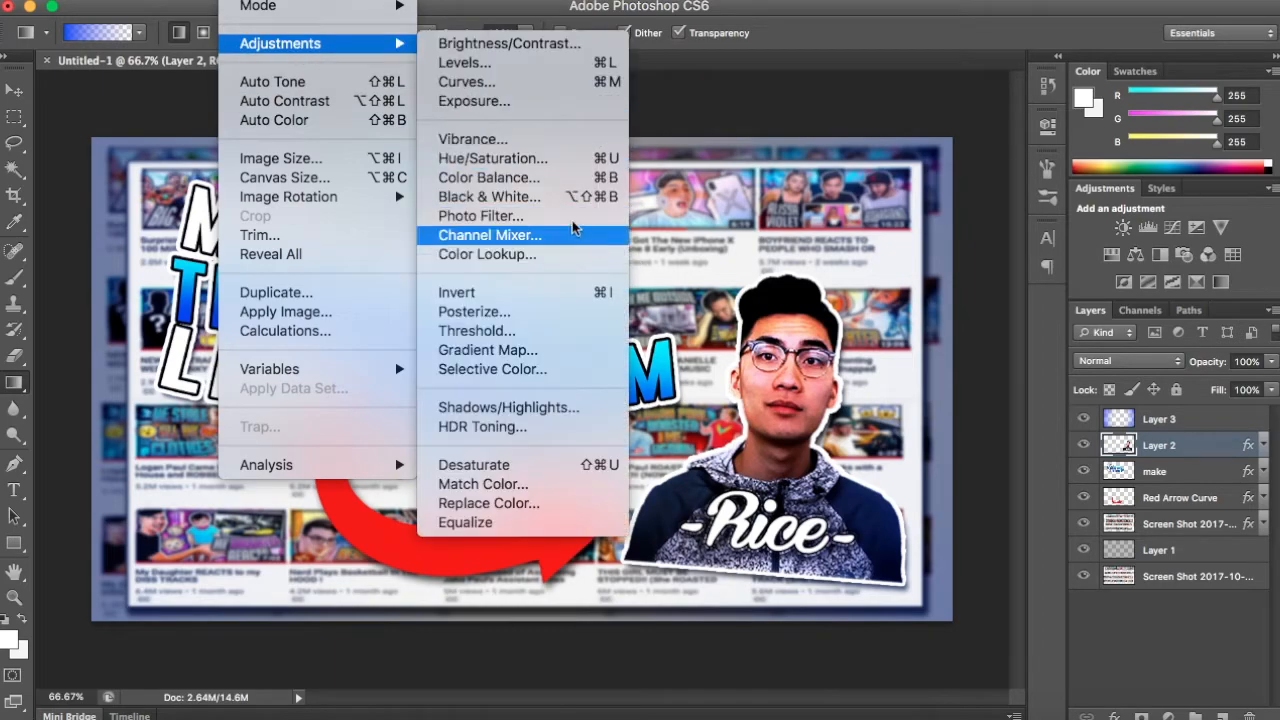
click(560, 43)
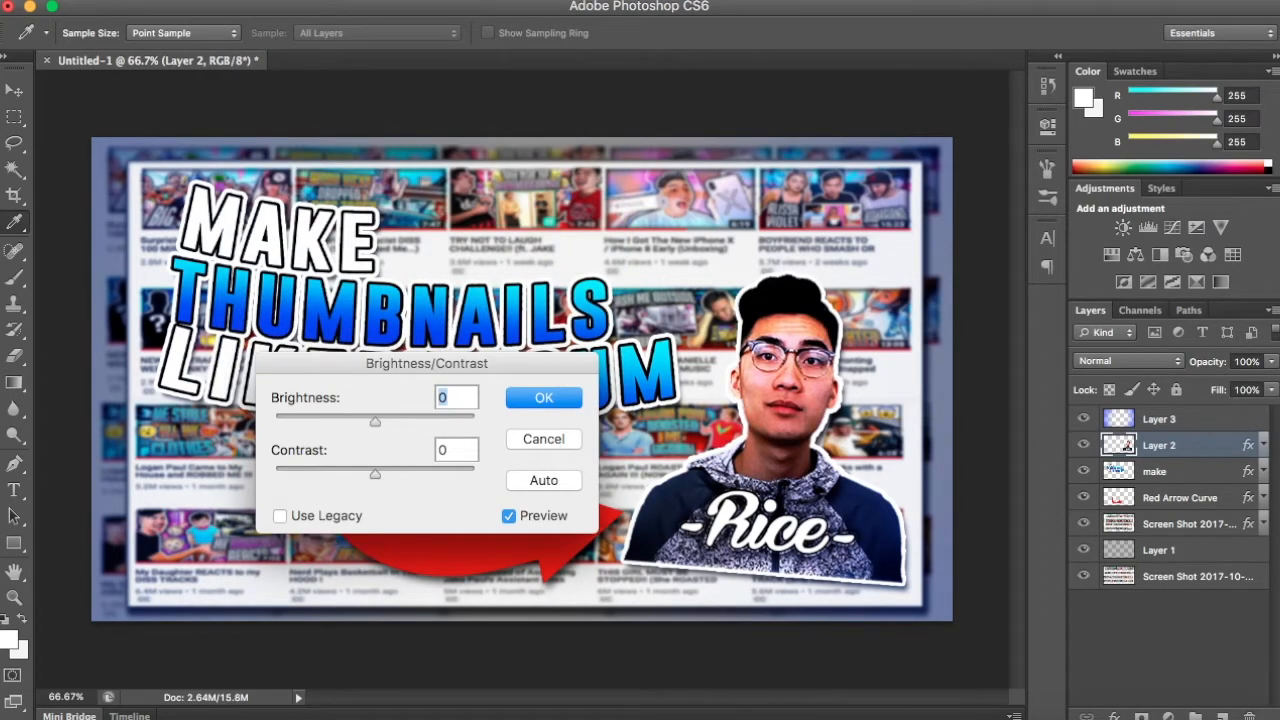
drag(355, 468, 313, 476)
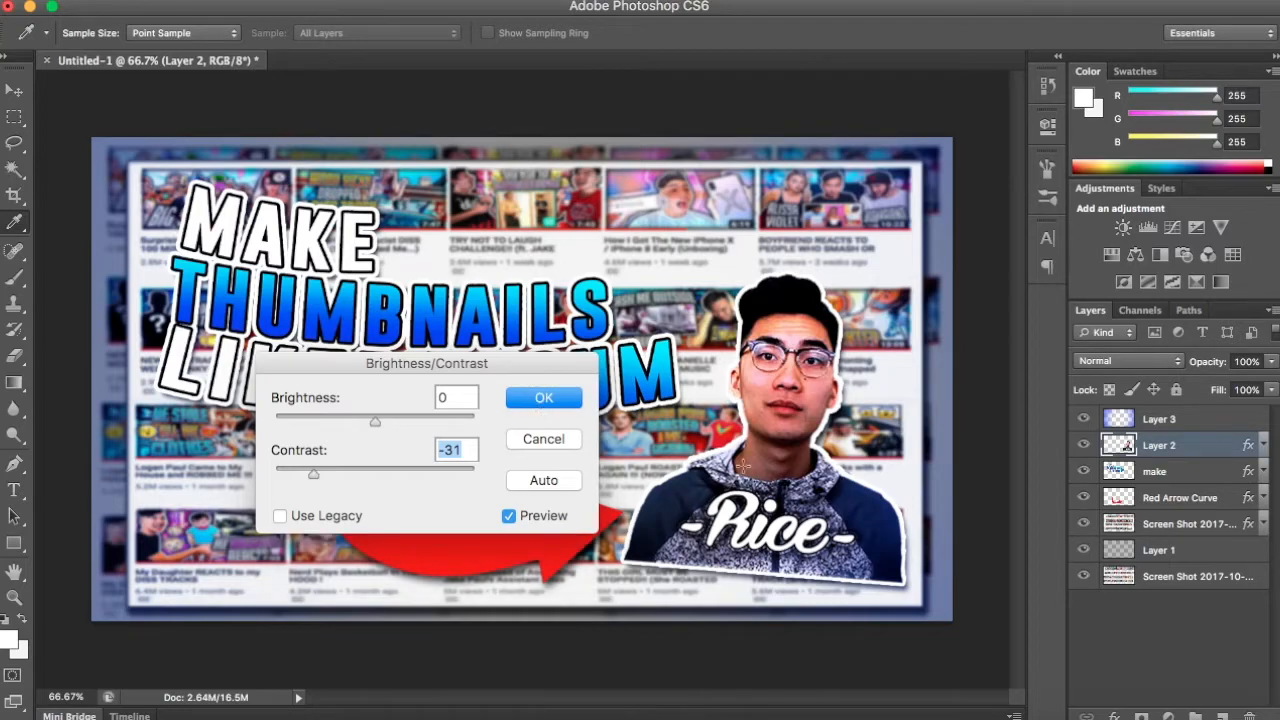
key(Return)
key(g)
click(1218, 600)
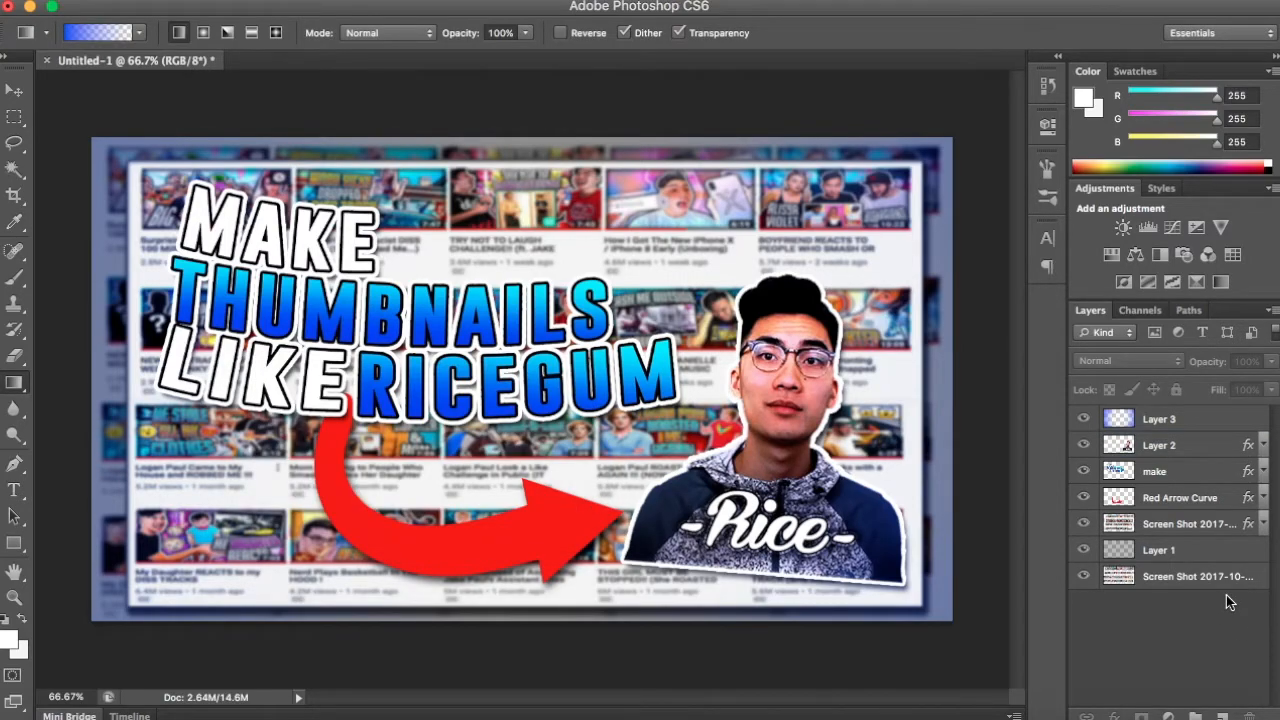